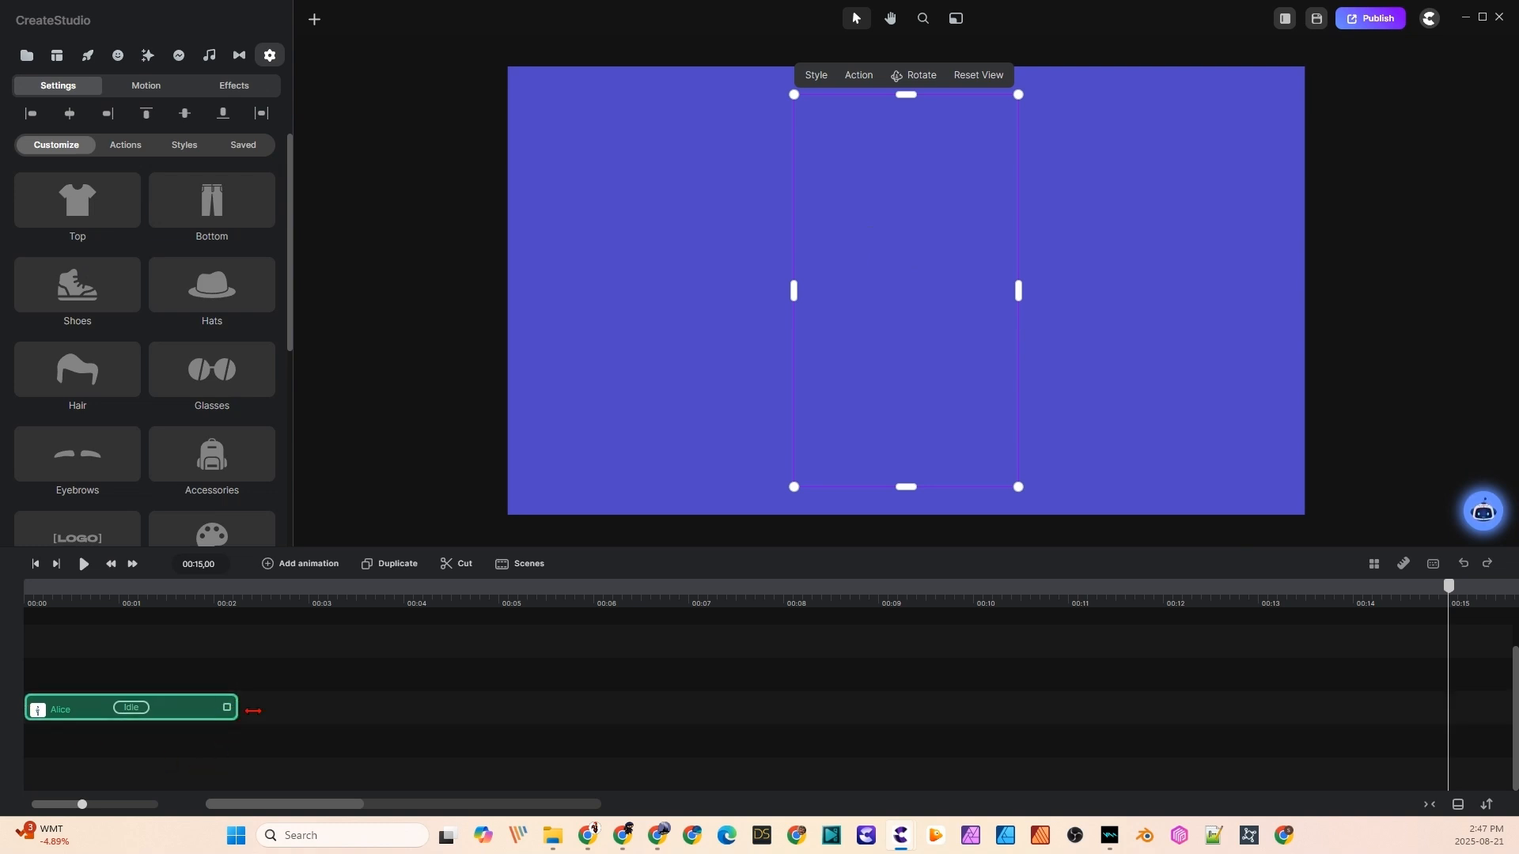
- Extend the Alice character clip to 15 seconds on the timeline and duplicate it
left_click_drag(254, 711, 1440, 663)
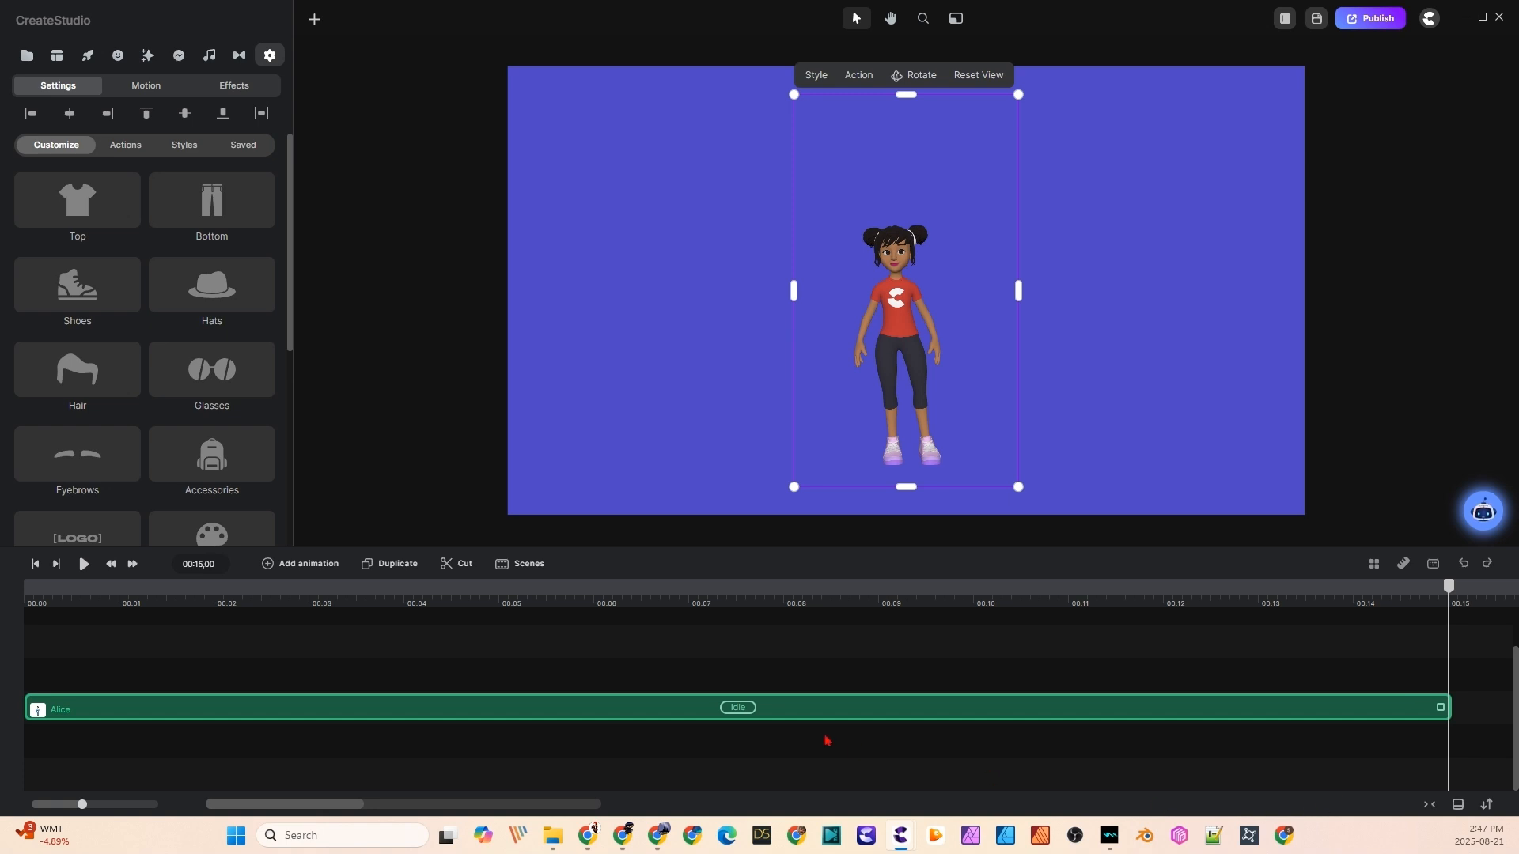
left_click(458, 655)
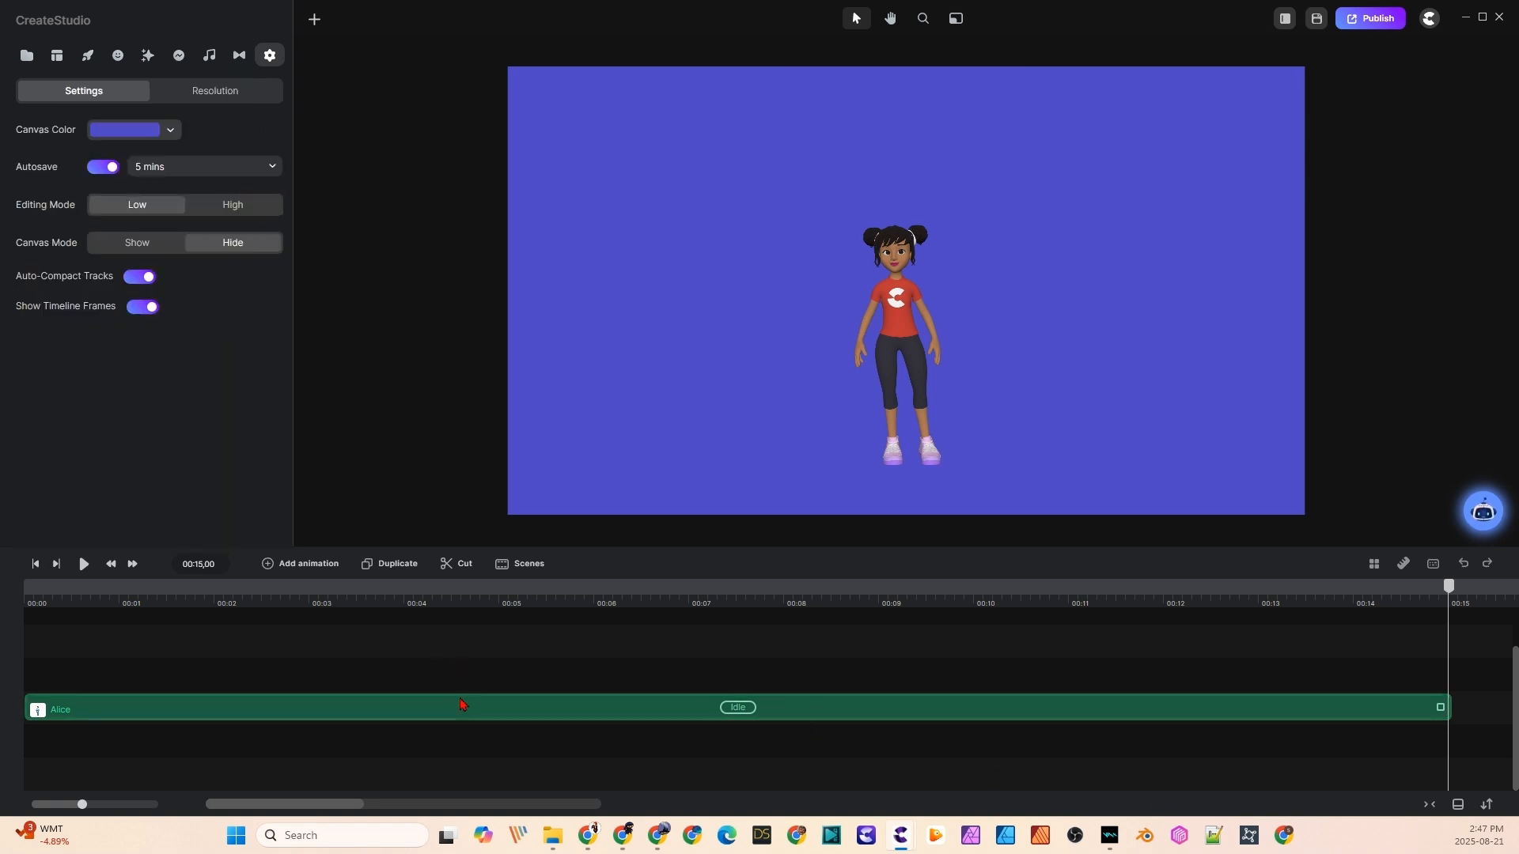
left_click(461, 704)
left_click(391, 565)
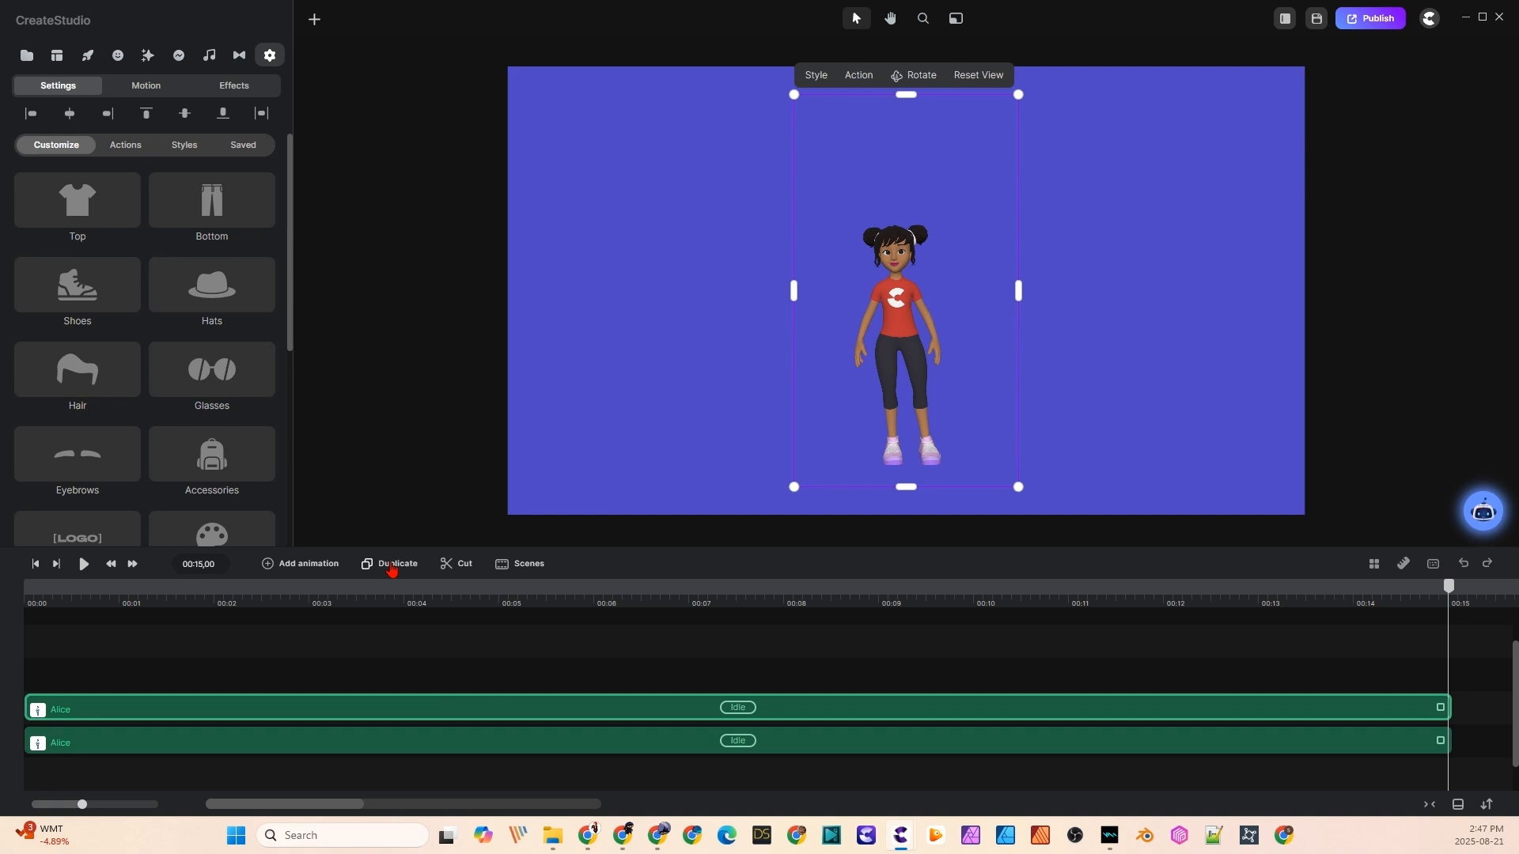
left_click(1110, 390)
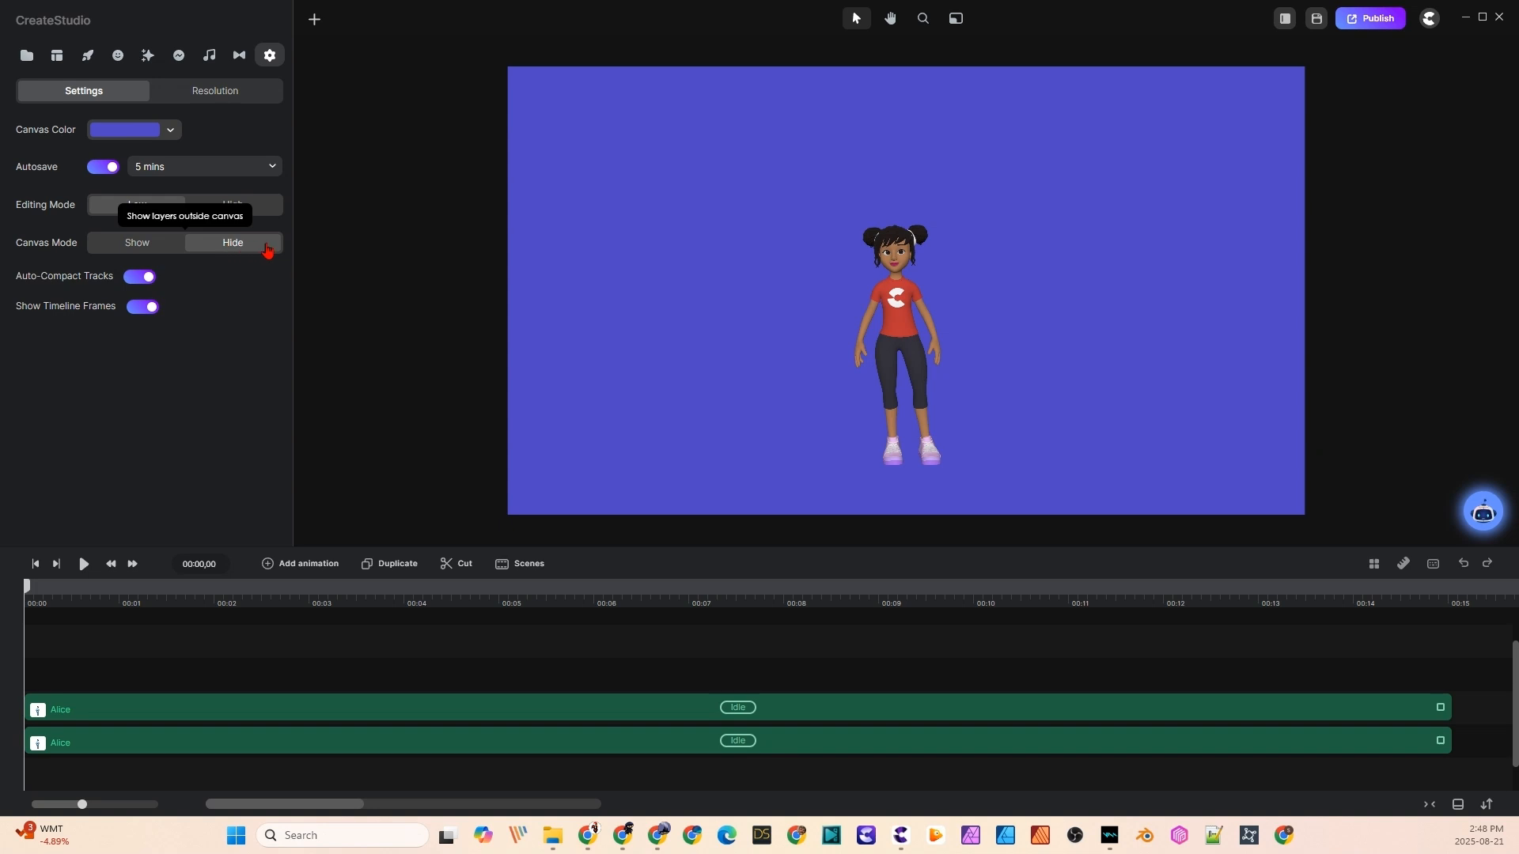
- Draw a closed Pen path around the character's head, enclosing the hair buns loosely and following the chin line
scroll(905, 245, "up", 3)
scroll(904, 244, "up", 2)
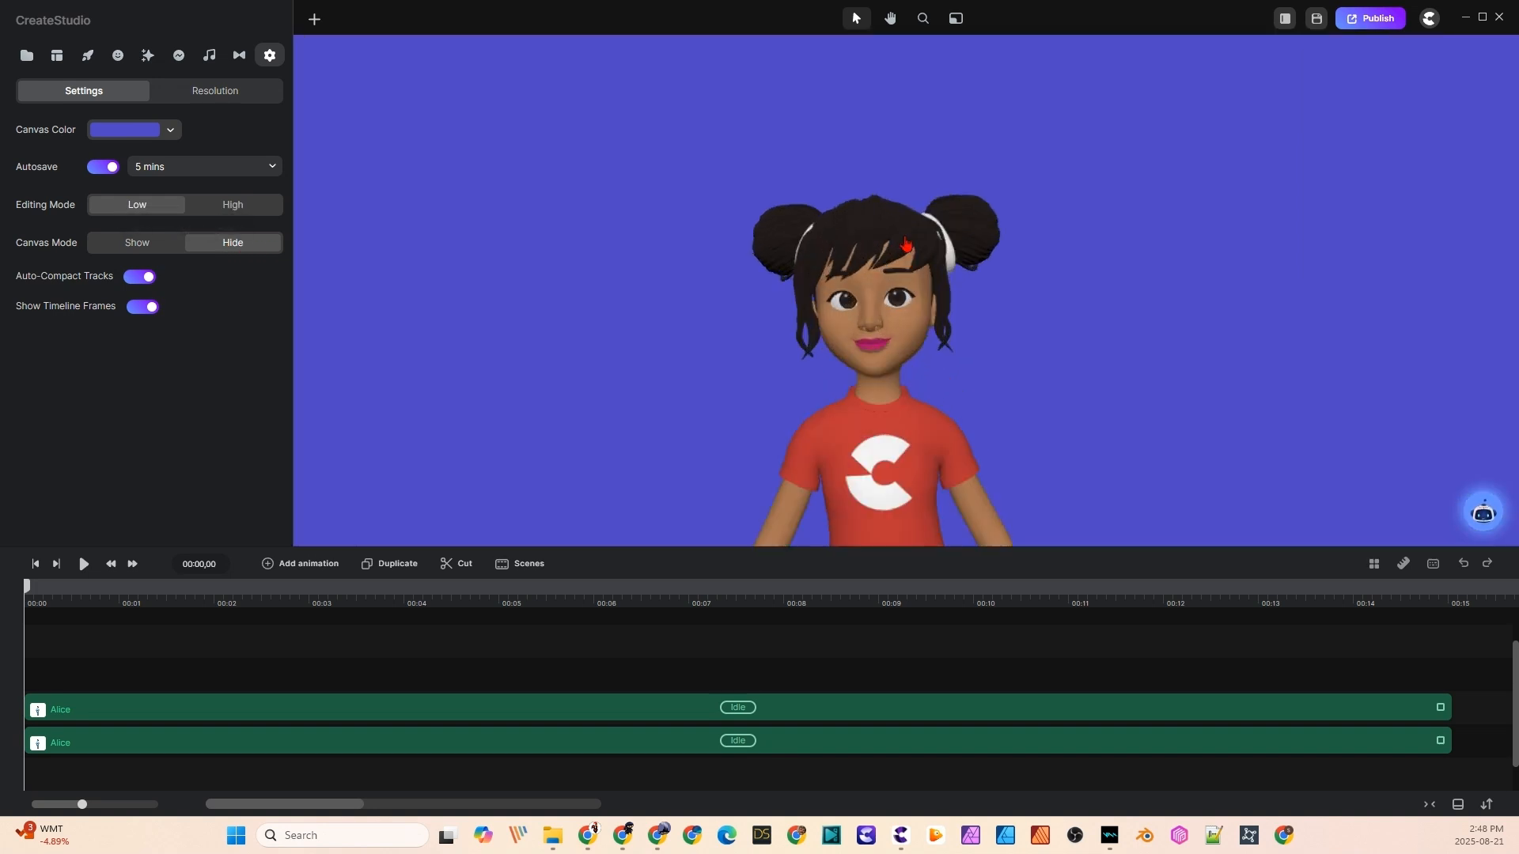
left_click(314, 19)
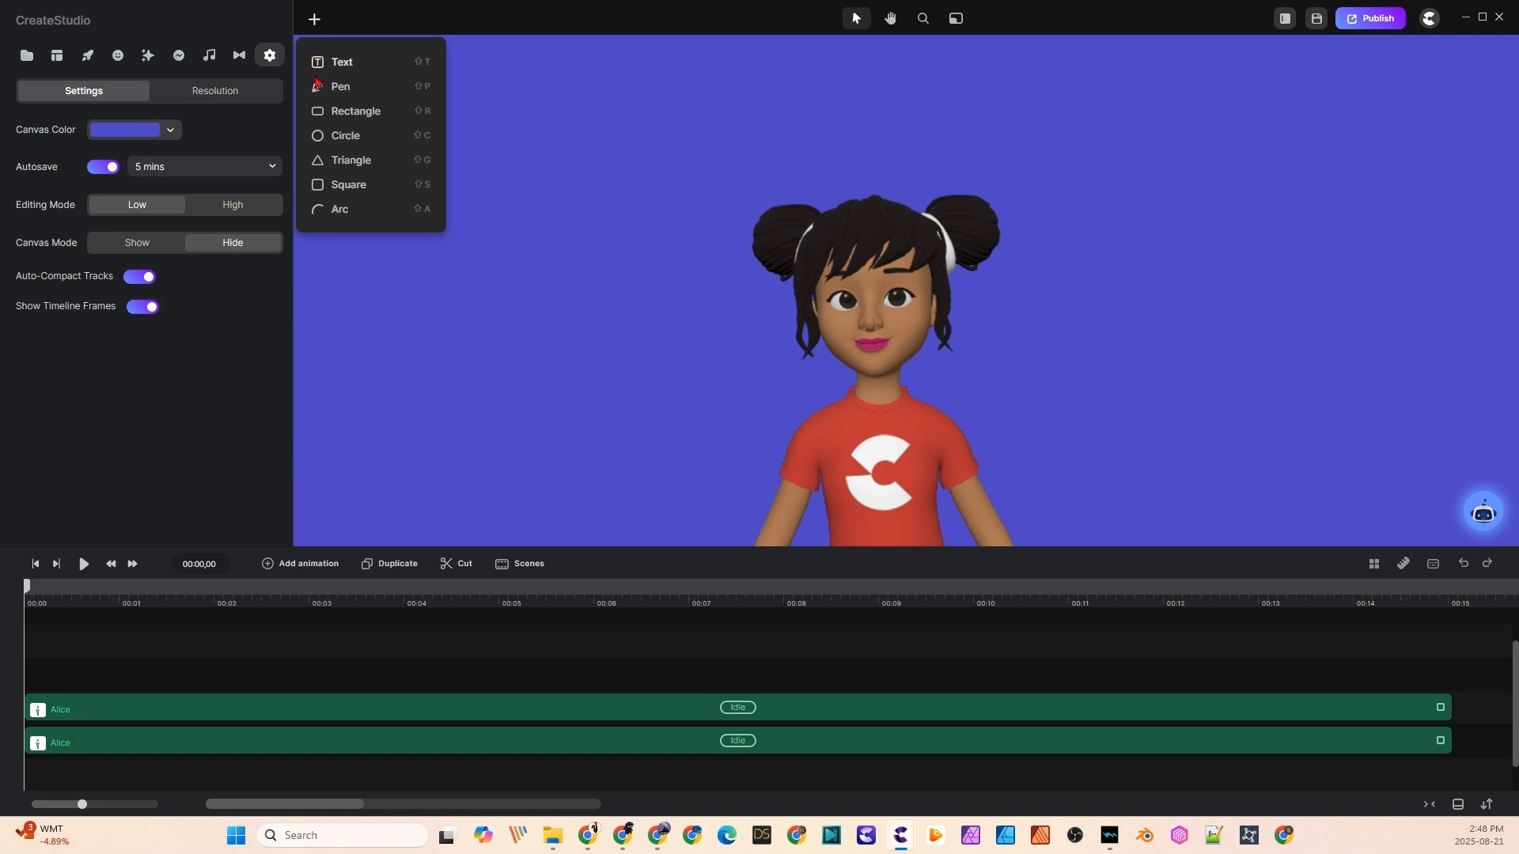
left_click(340, 88)
scroll(855, 254, "up", 2)
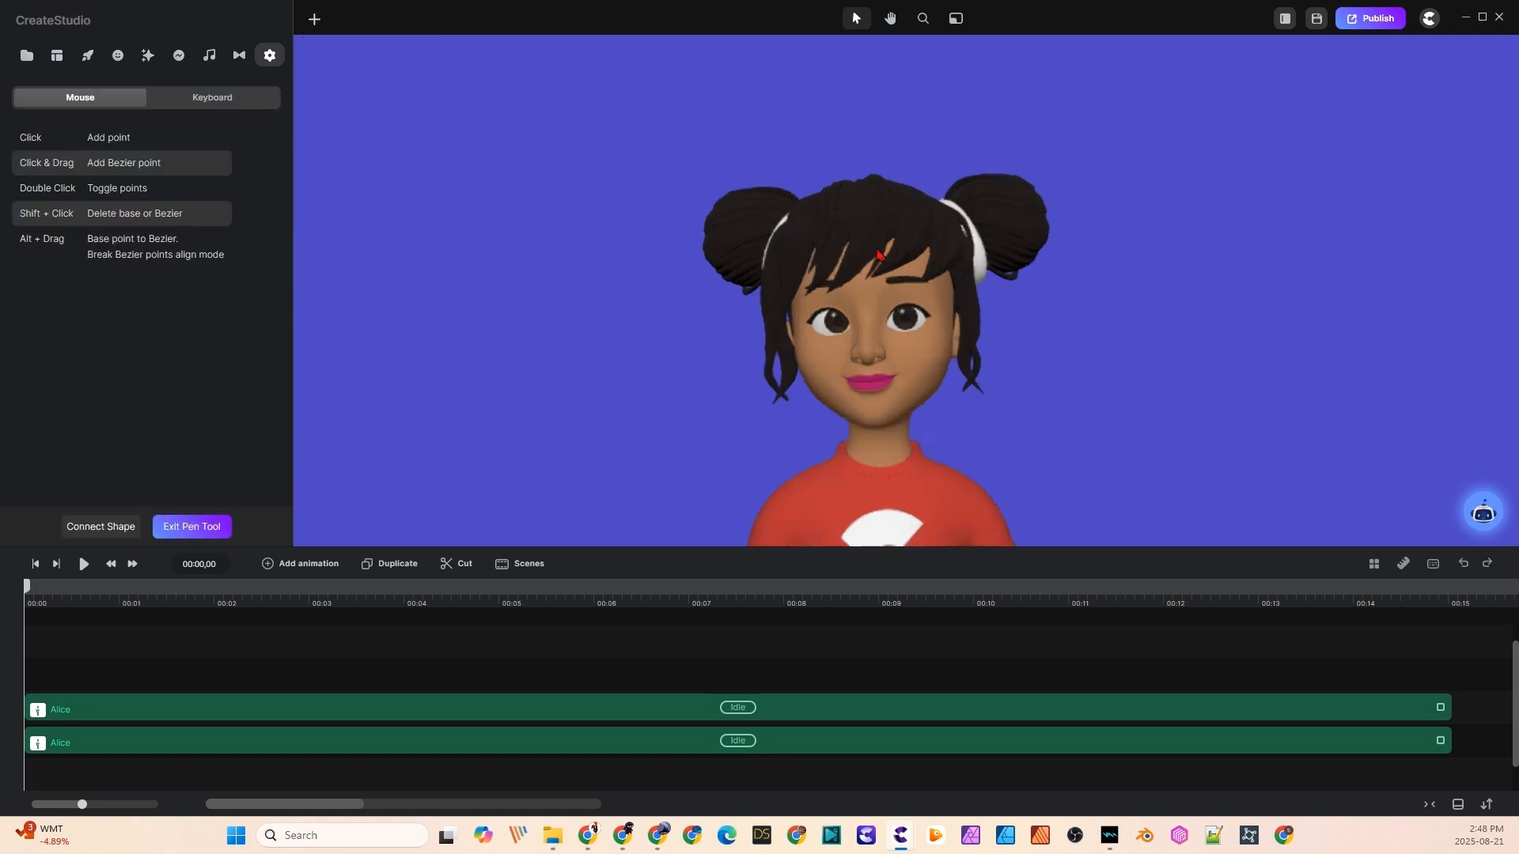
left_click(589, 192)
left_click(603, 289)
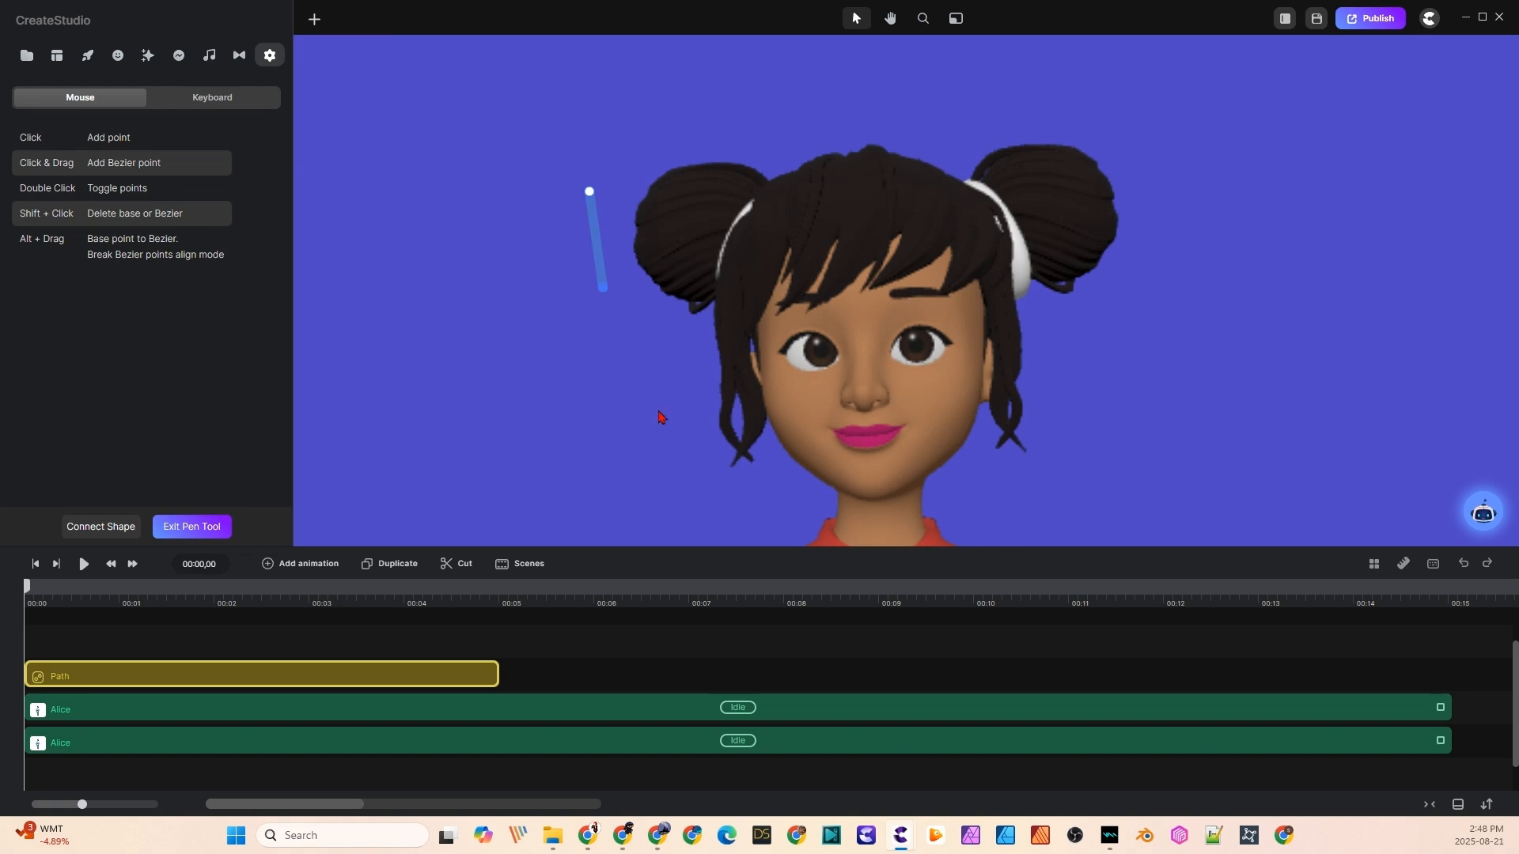
left_click(656, 423)
left_click(745, 480)
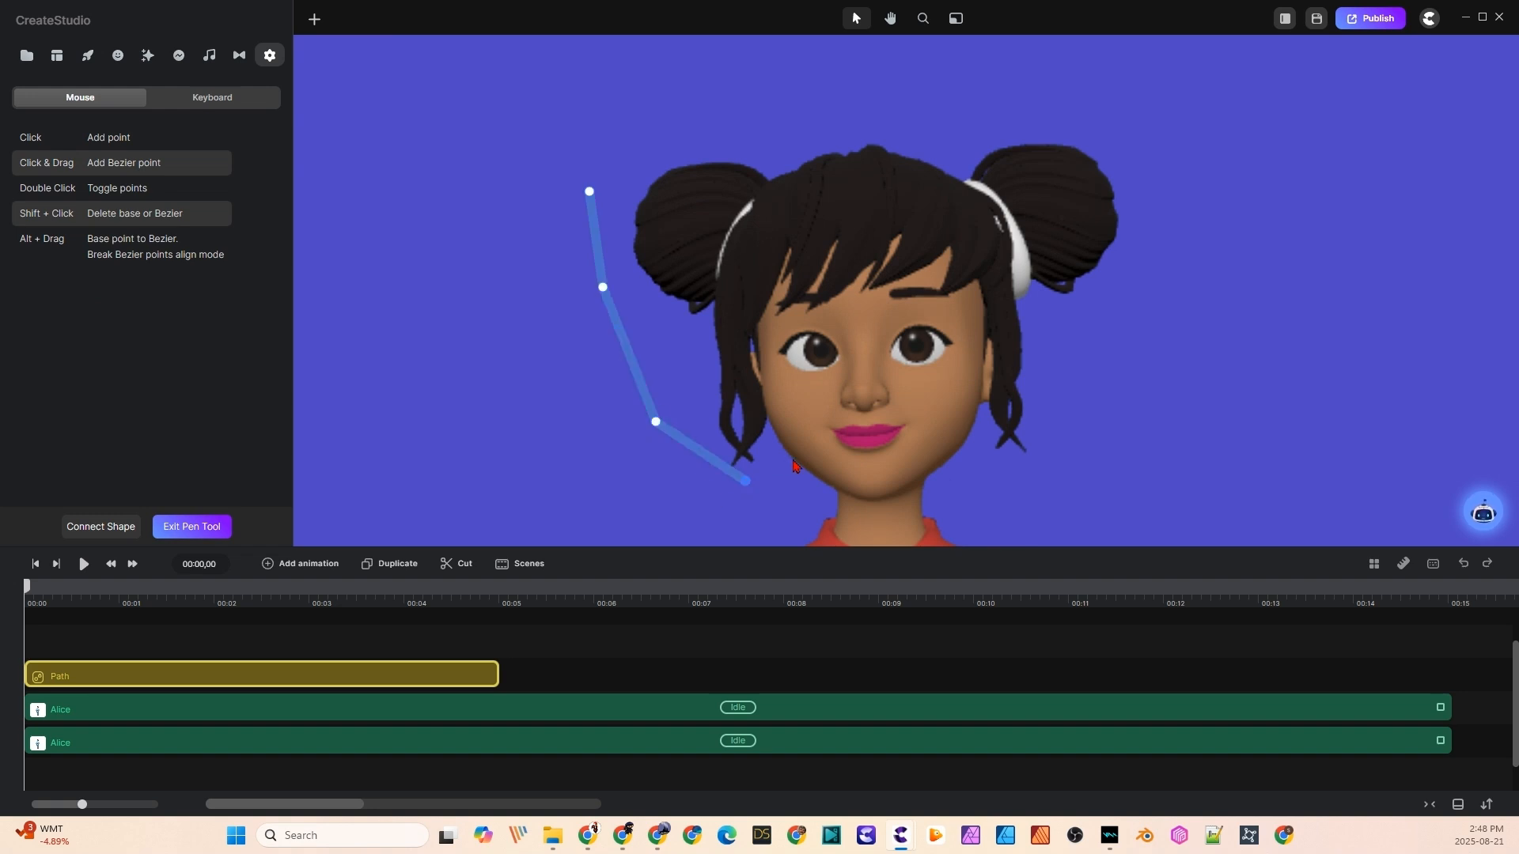
left_click(793, 459)
left_click(838, 490)
left_click(886, 498)
left_click(923, 480)
left_click(965, 455)
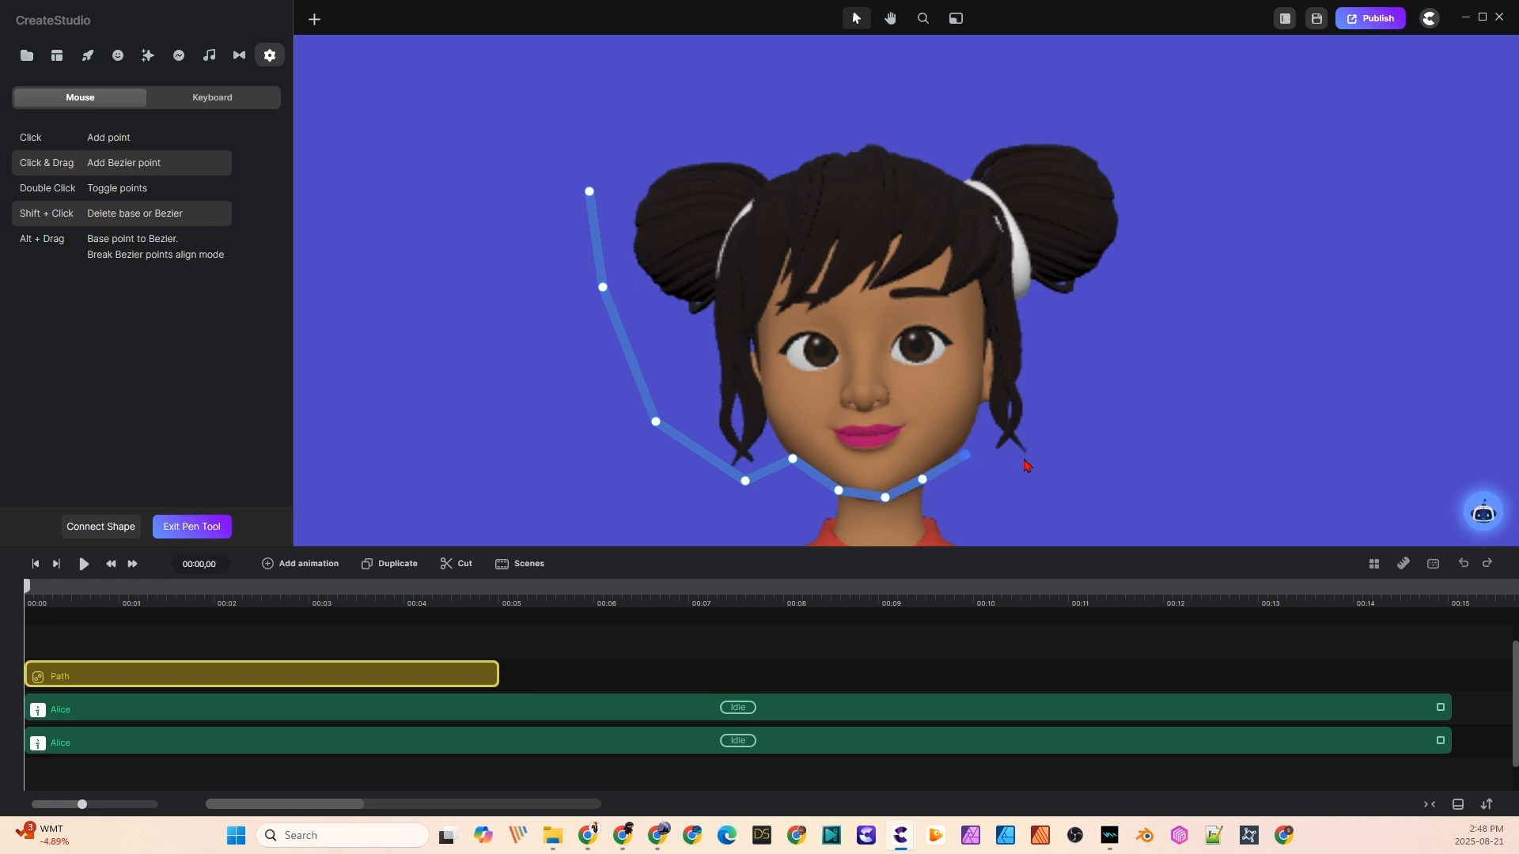
left_click(1062, 450)
left_click(1125, 315)
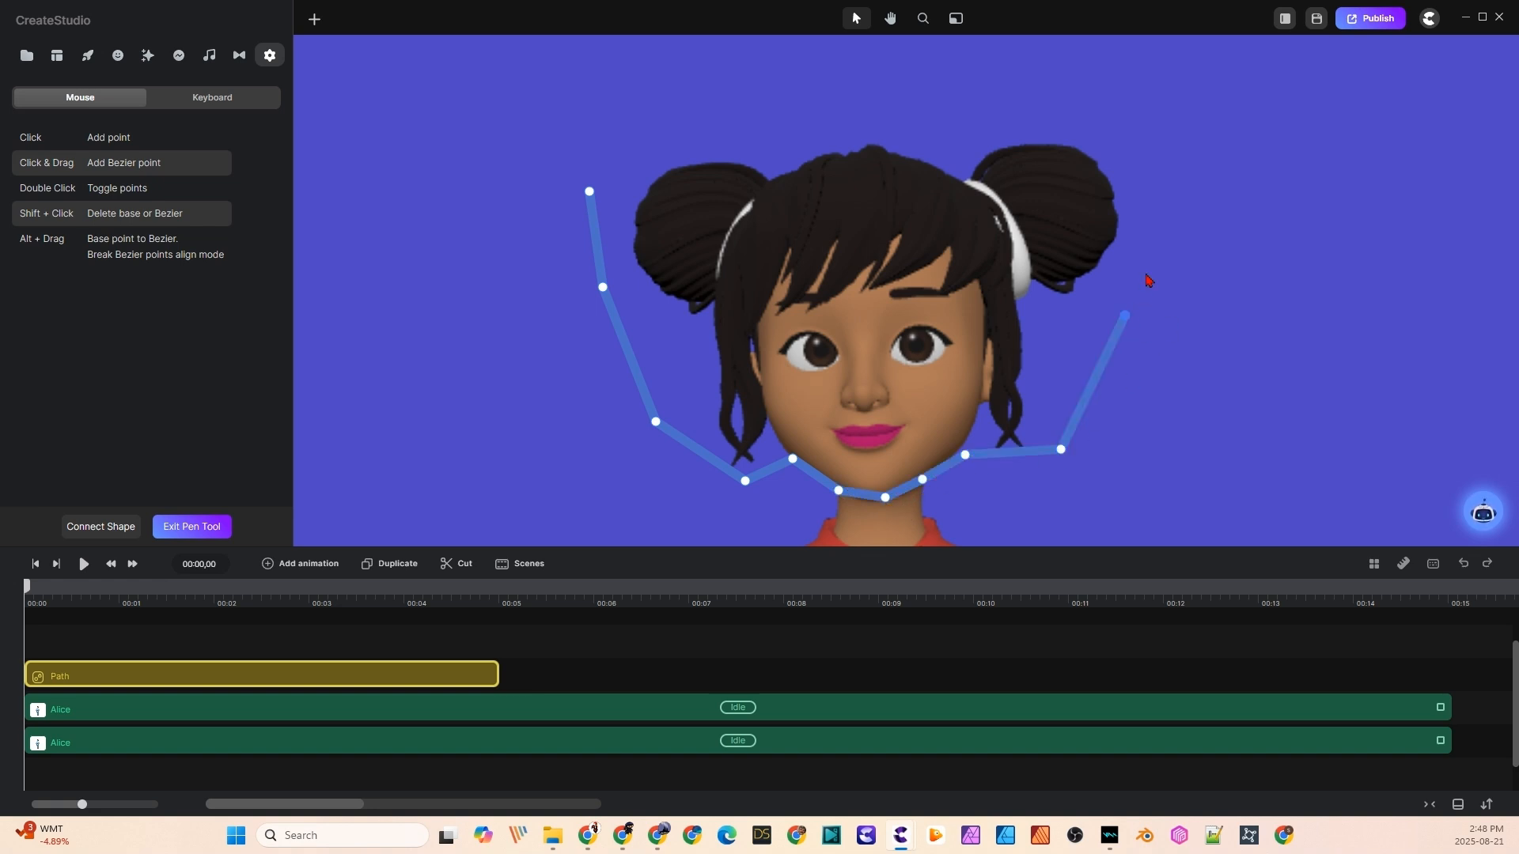
left_click(1149, 202)
left_click(1069, 110)
left_click(753, 125)
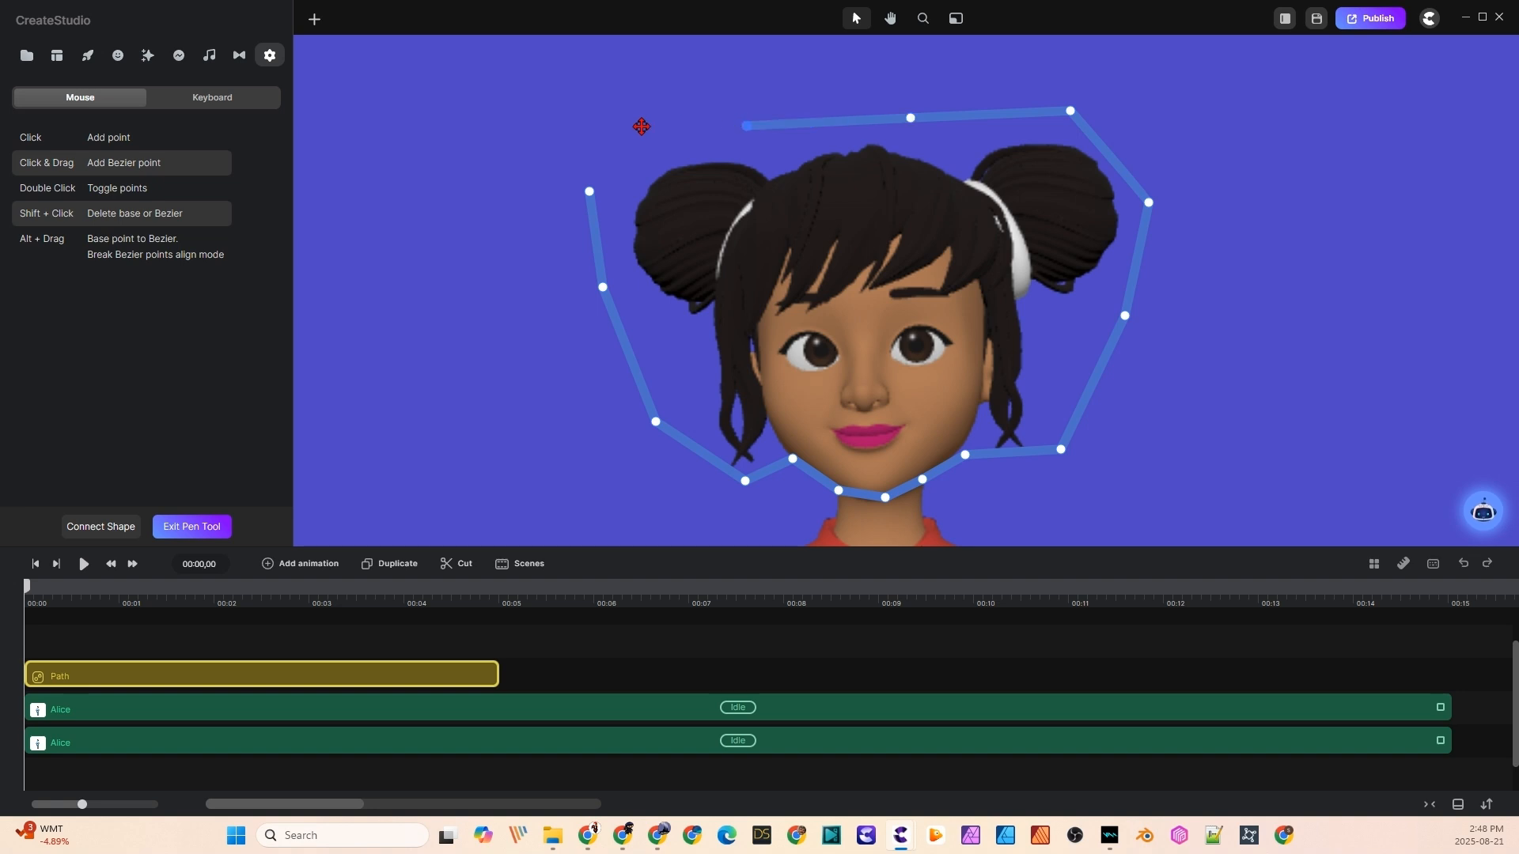
left_click(641, 125)
left_click(589, 191)
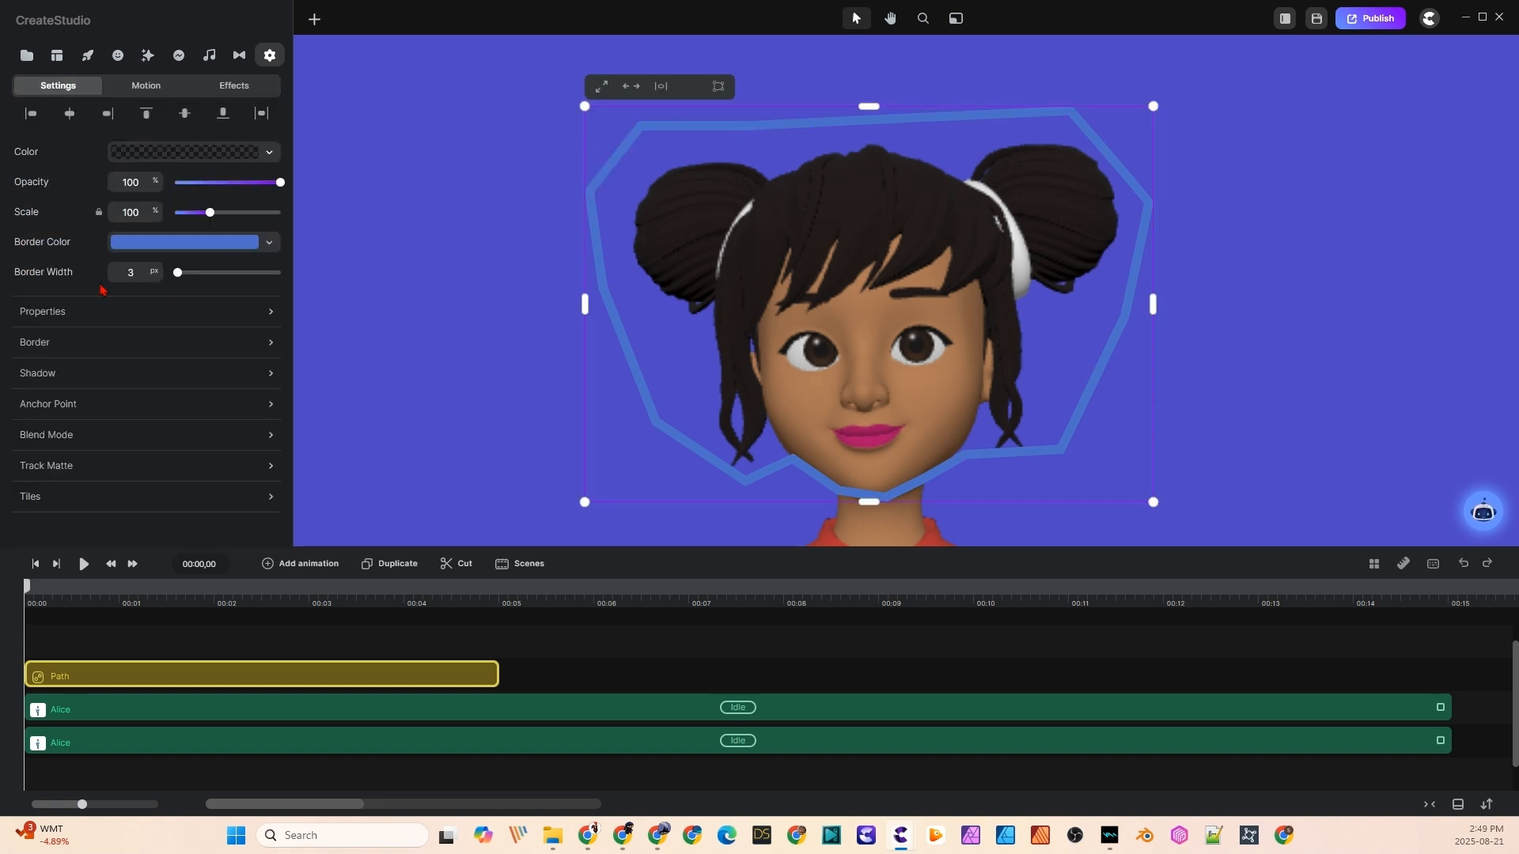
- Set the head path's border width to 0 px and fill it with solid black, 000000
left_click_drag(148, 272, 126, 272)
left_click(203, 152)
left_click(272, 469)
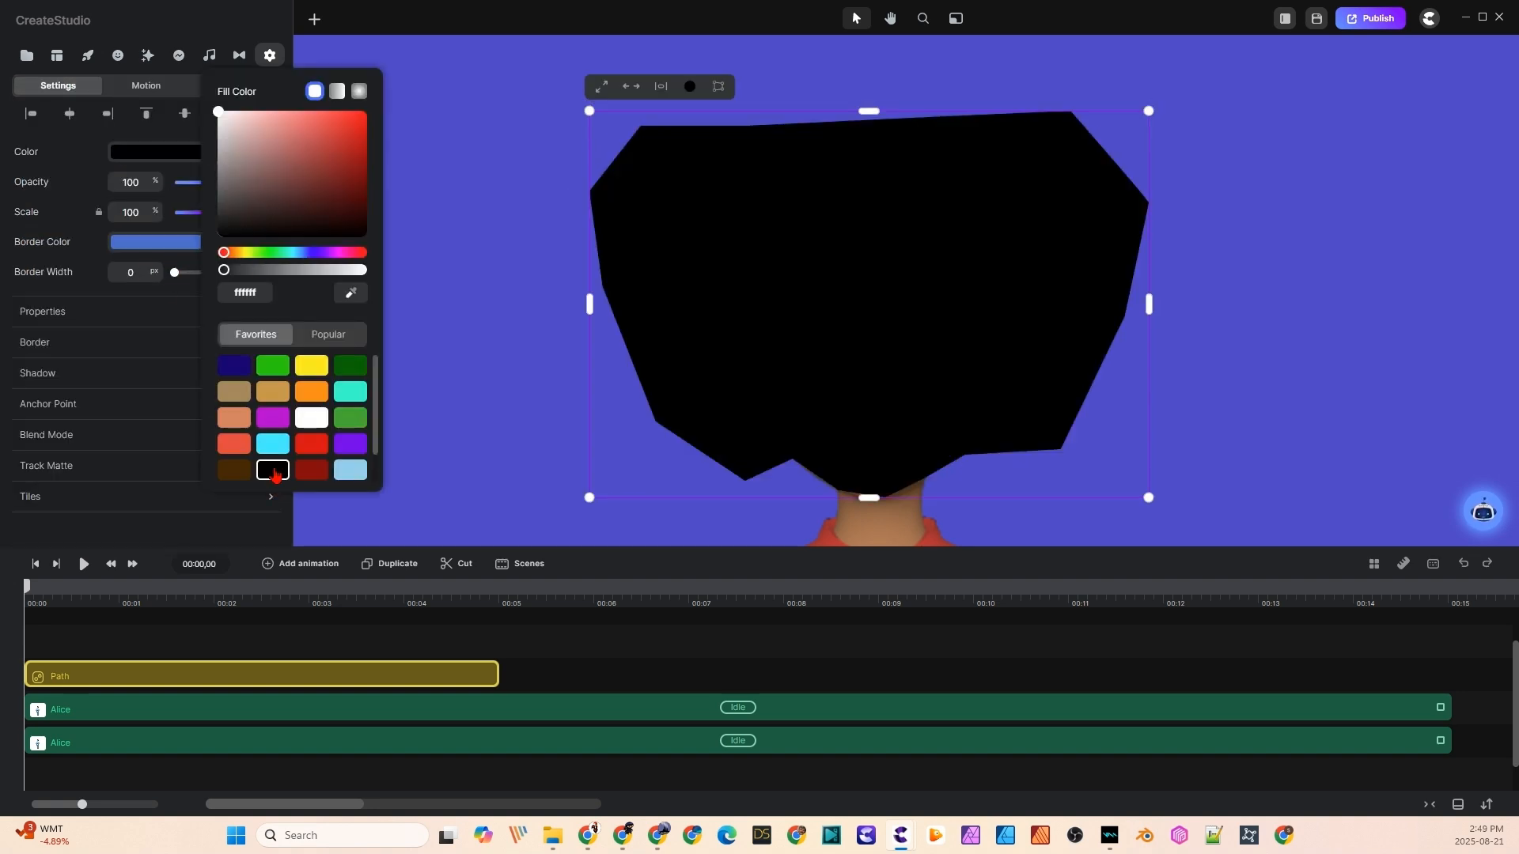
left_click_drag(241, 271, 391, 280)
left_click_drag(340, 190, 356, 247)
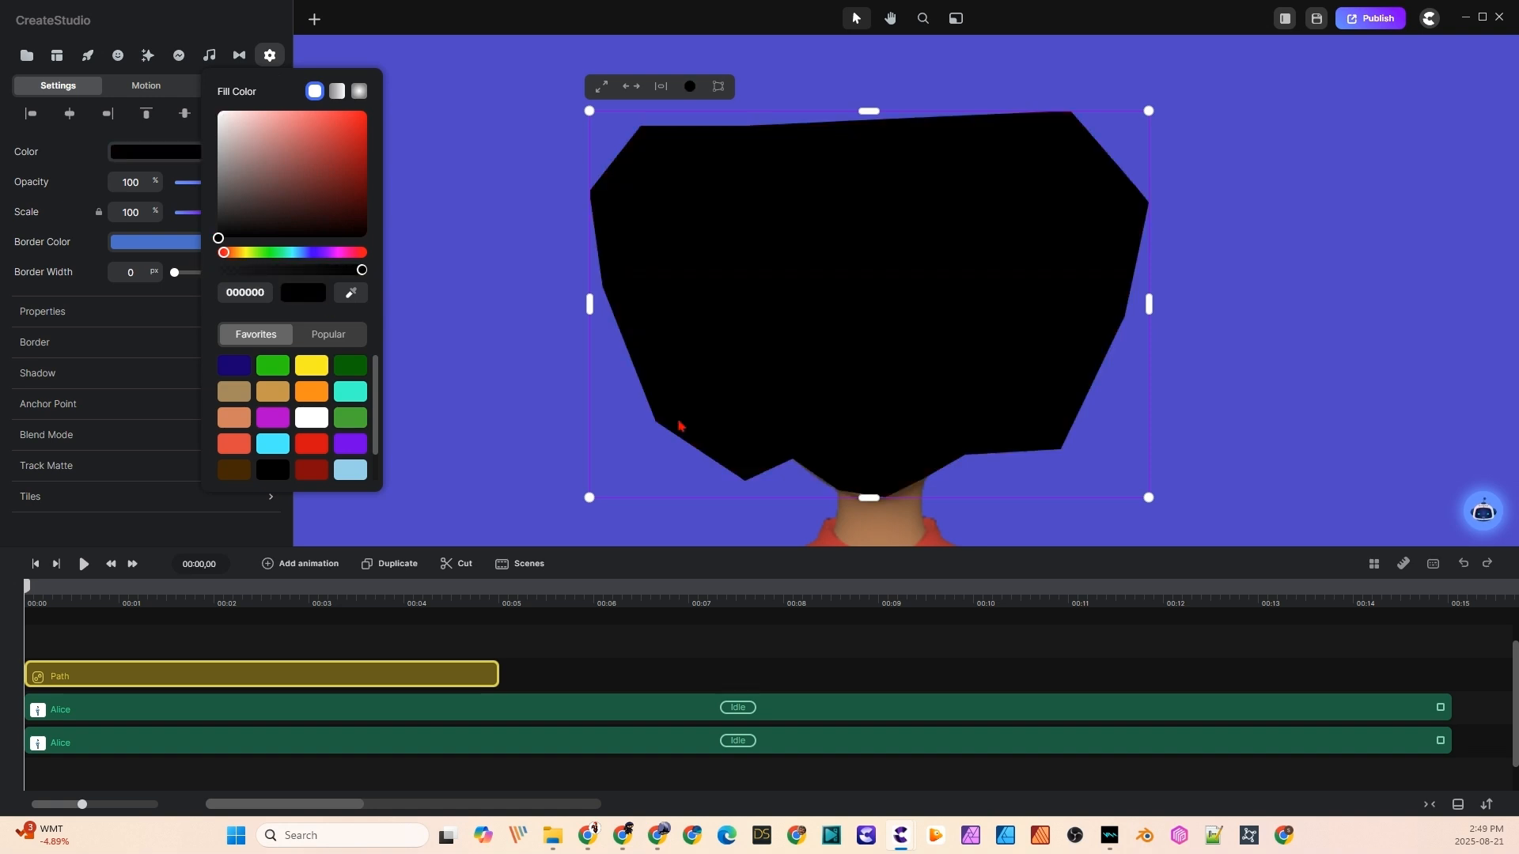
- Refine the path's lower edge by adding and adjusting points so it follows the jaw and chin curve closely
scroll(908, 510, "up", 3)
left_click(862, 440)
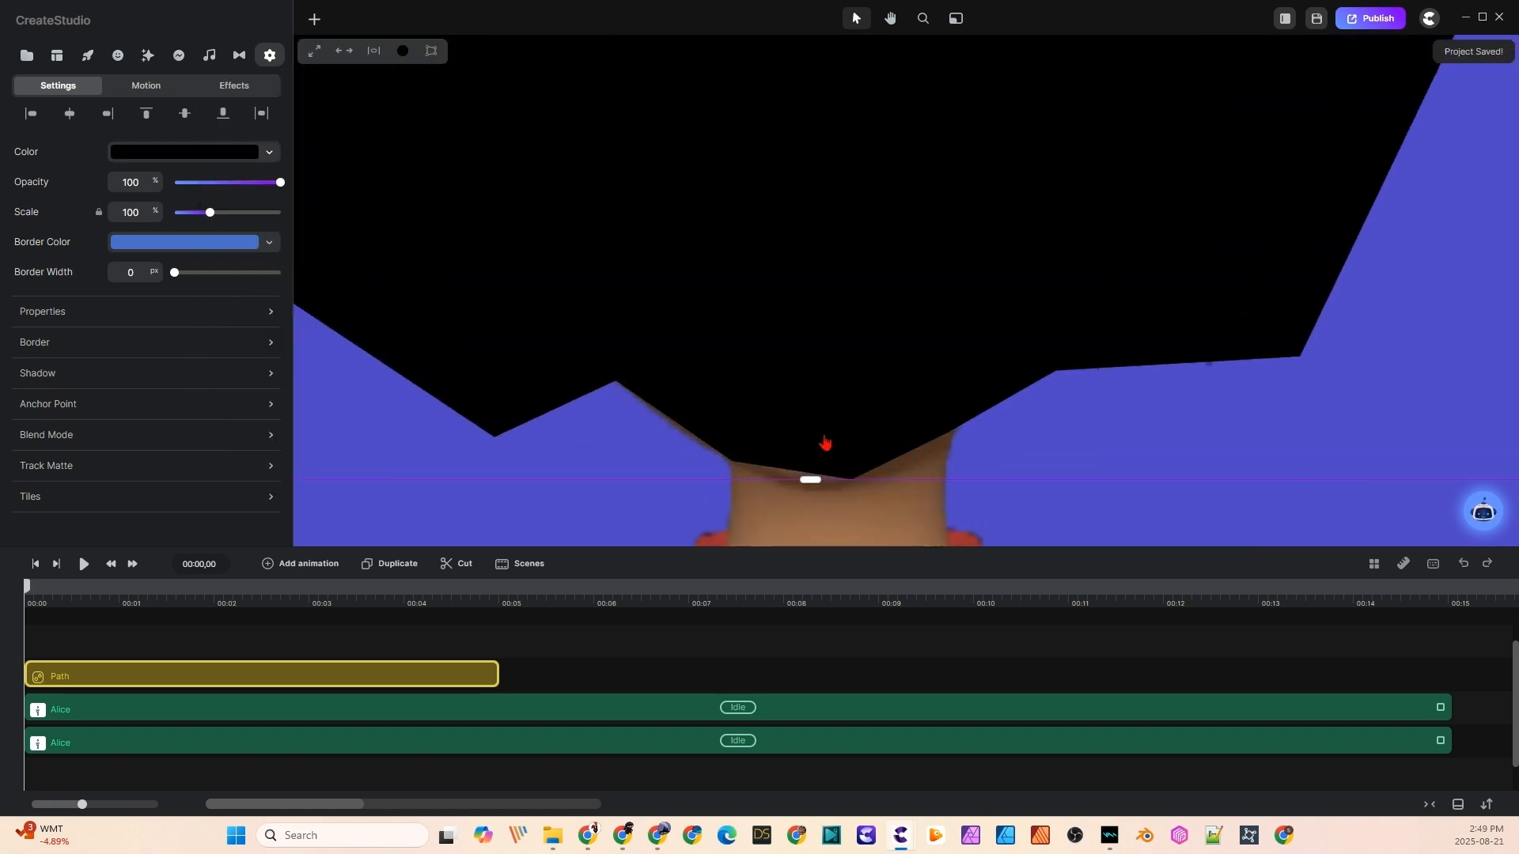
double_click(825, 443)
left_click(786, 469)
left_click_drag(785, 469, 784, 479)
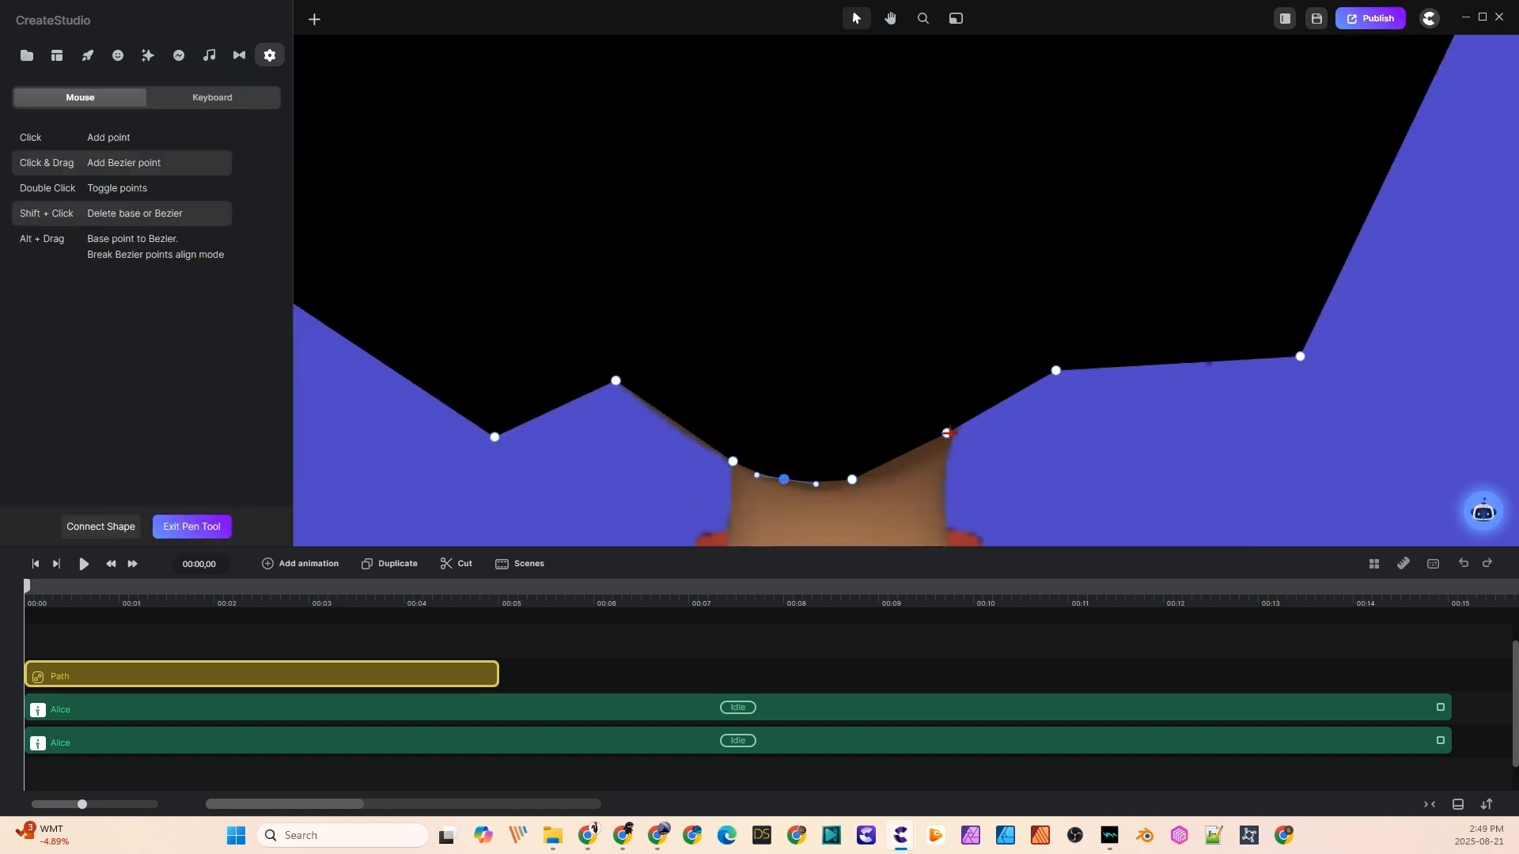
left_click_drag(947, 433, 955, 437)
left_click(906, 469)
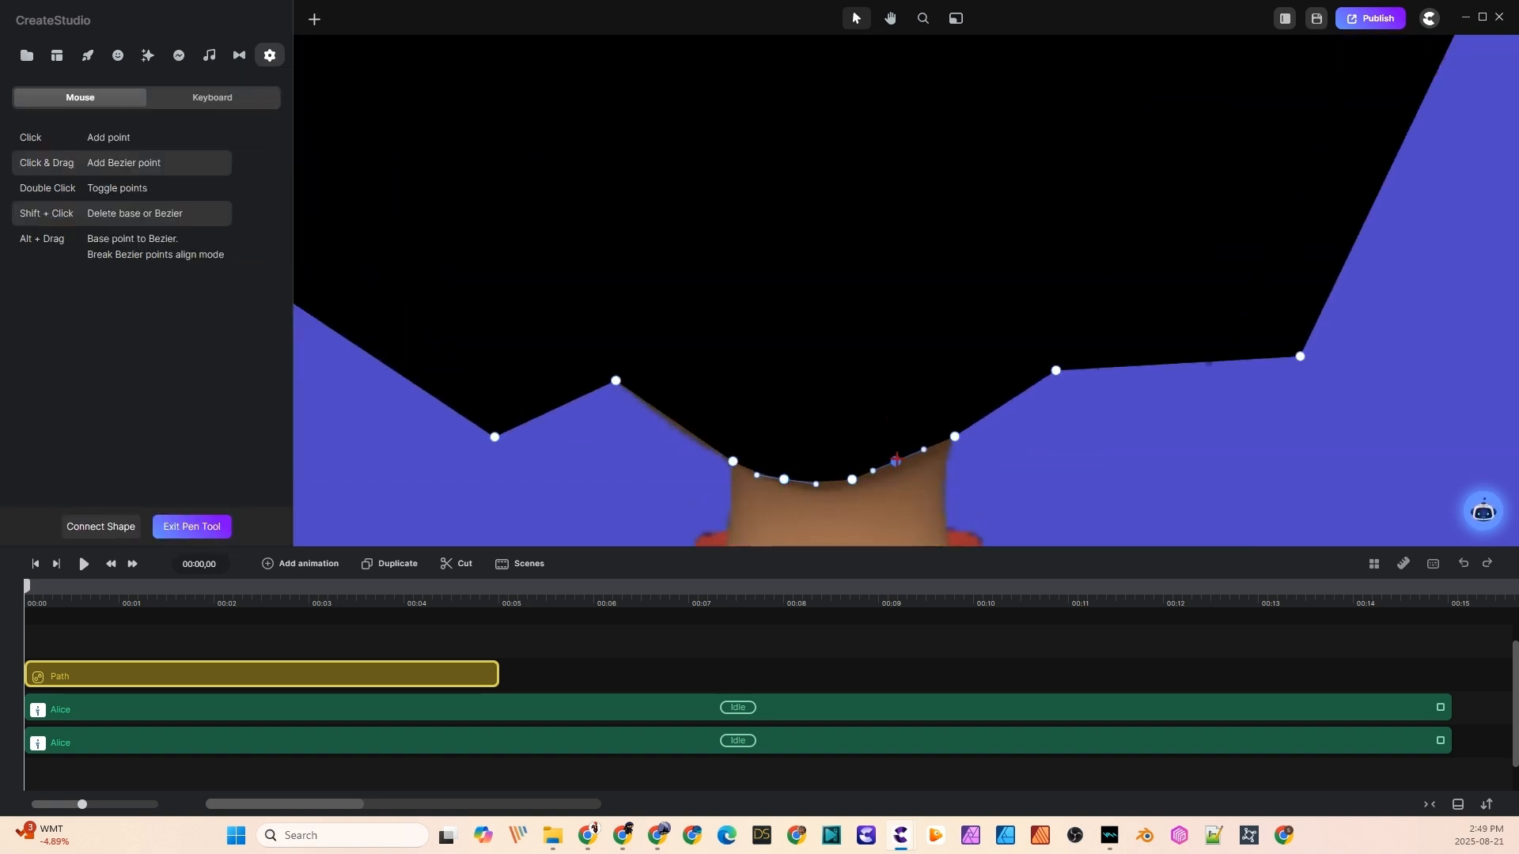
left_click(674, 421)
left_click_drag(675, 419, 670, 427)
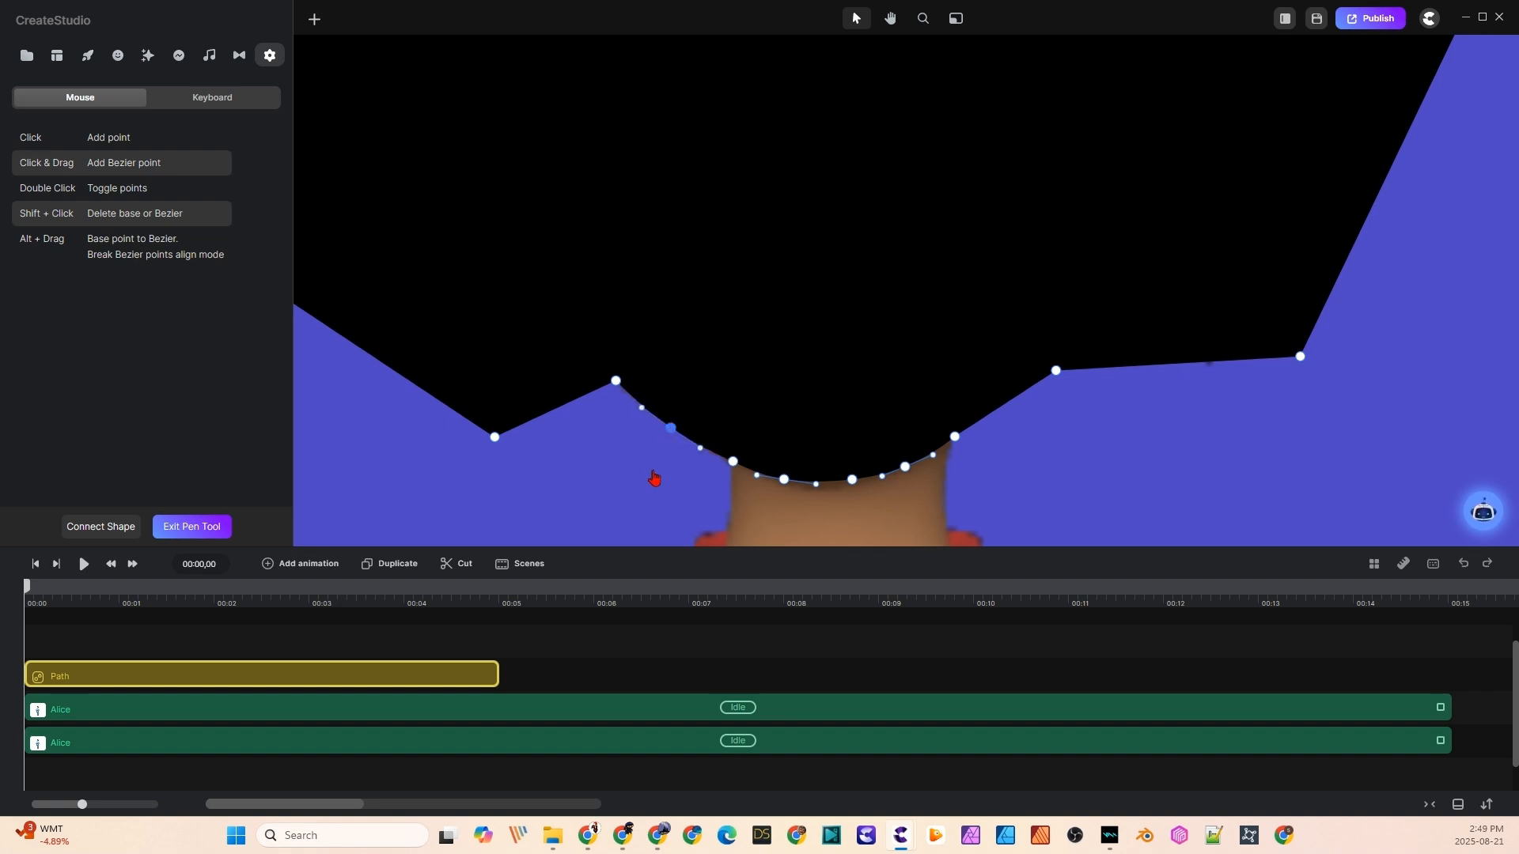
key("Escape")
- Extend the path clip to 15 seconds and apply it as an Alpha track matte on the upper Alice clip
left_click_drag(497, 674, 1453, 673)
left_click(301, 710)
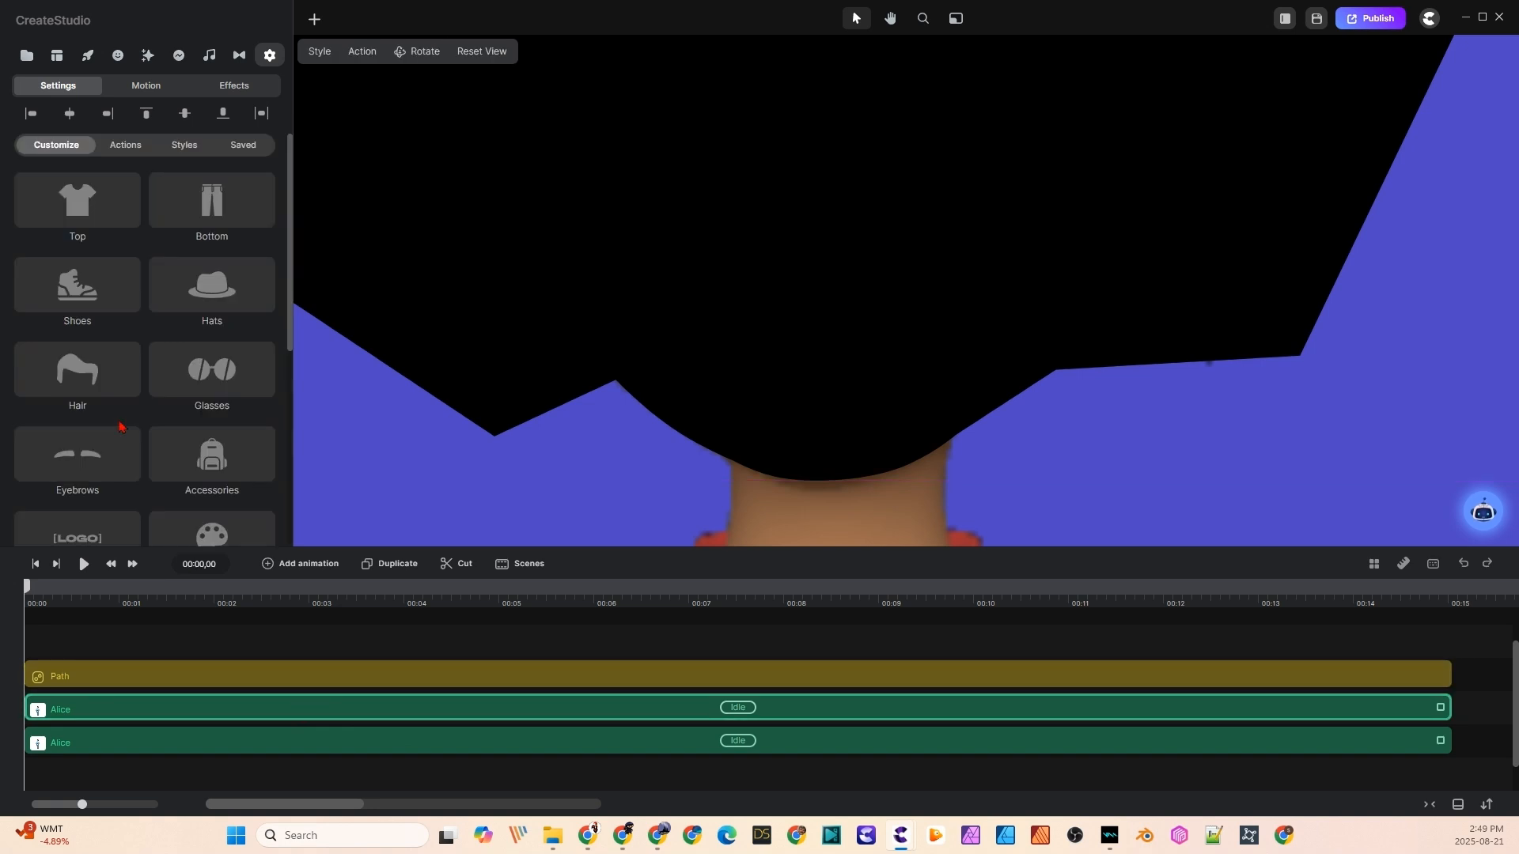
scroll(151, 414, "down", 2)
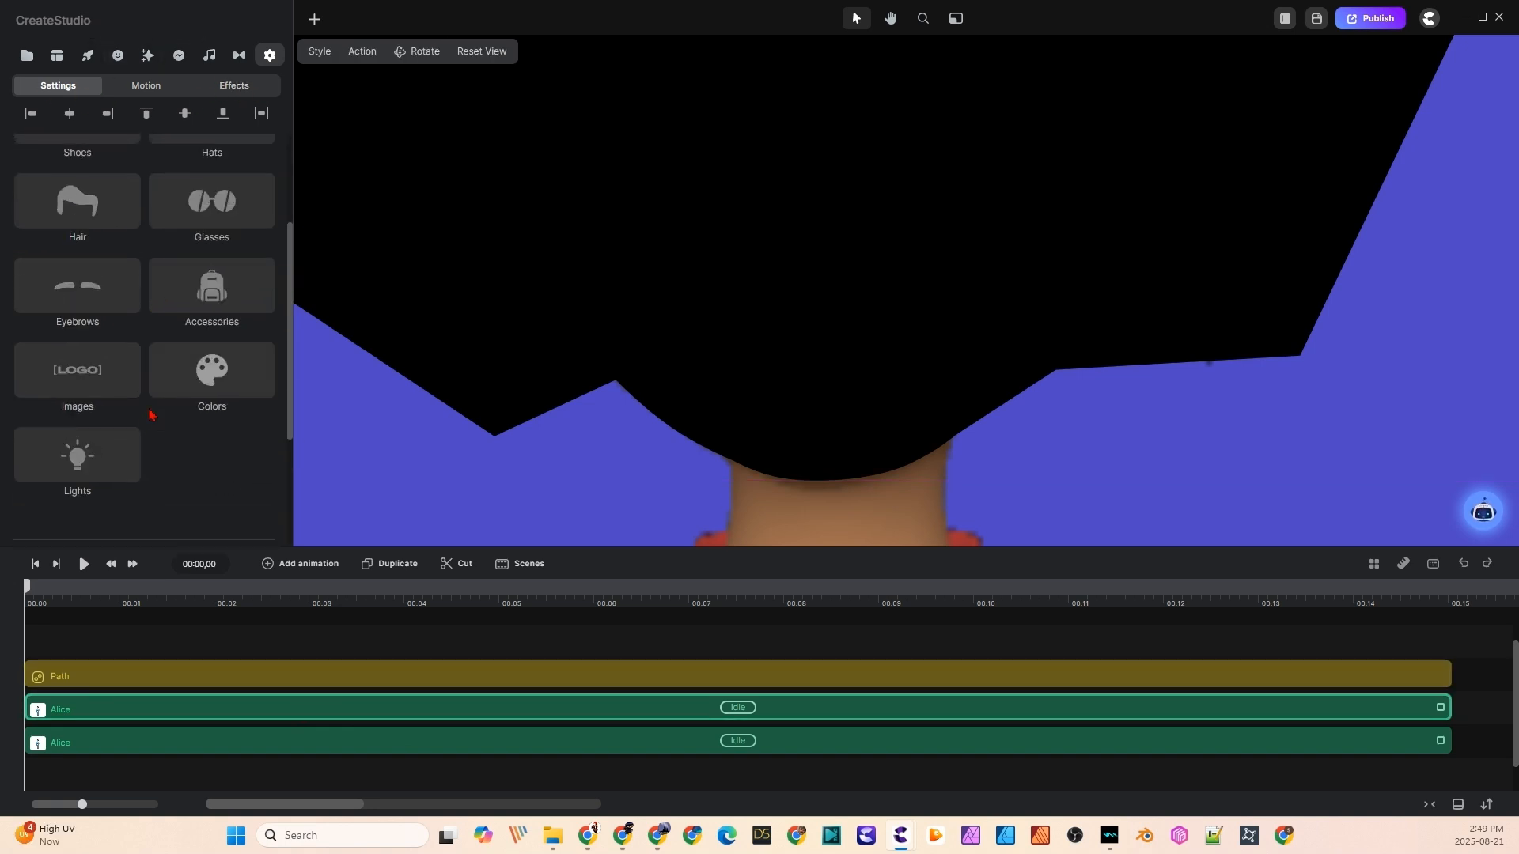
scroll(150, 414, "down", 2)
left_click(112, 352)
left_click(90, 476)
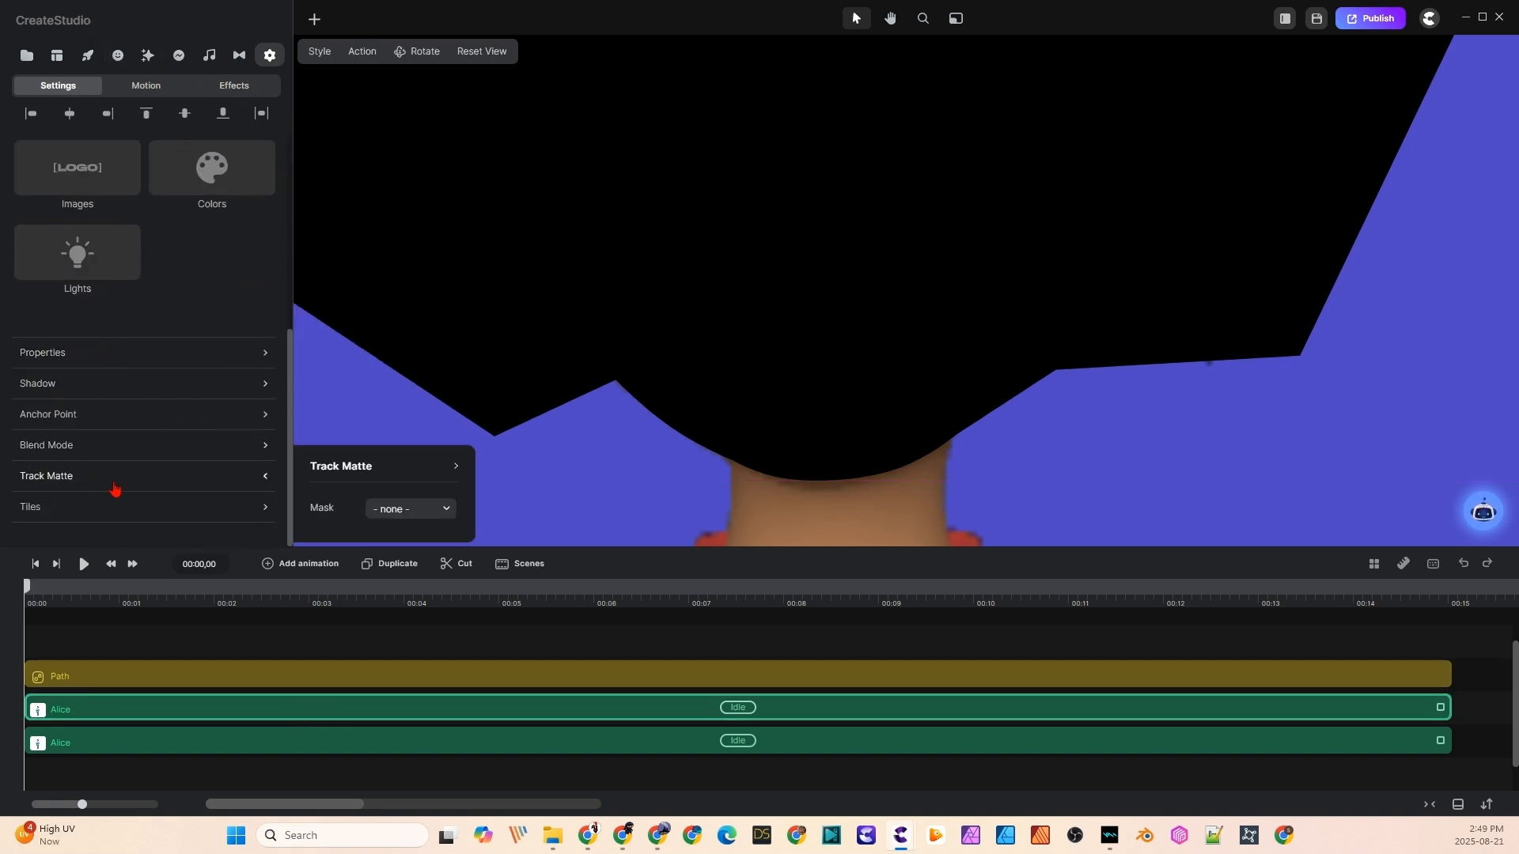
left_click(115, 480)
left_click(115, 478)
left_click(443, 515)
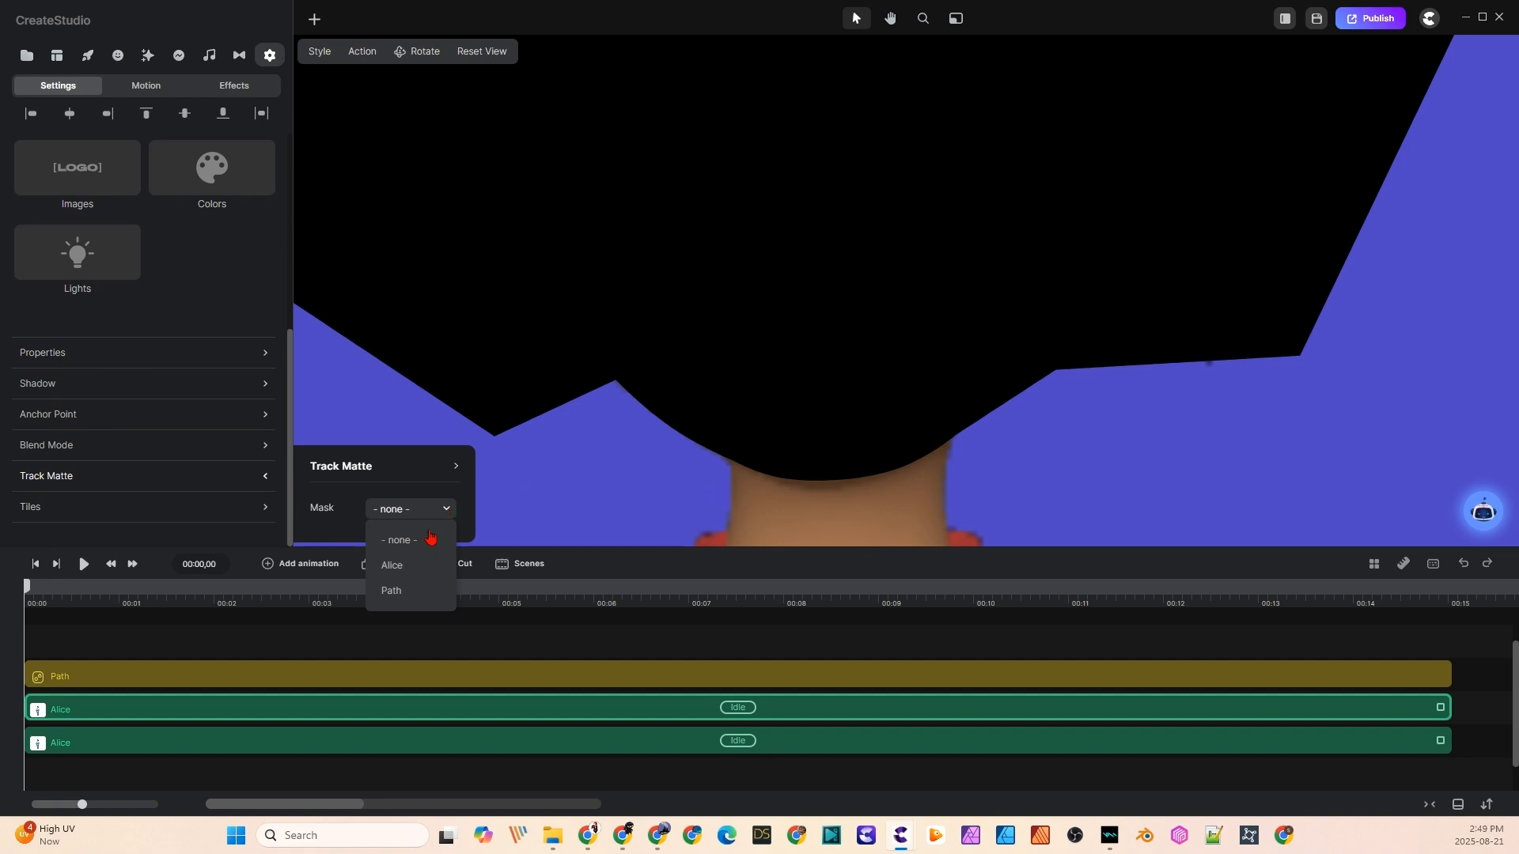
left_click(391, 590)
left_click(446, 488)
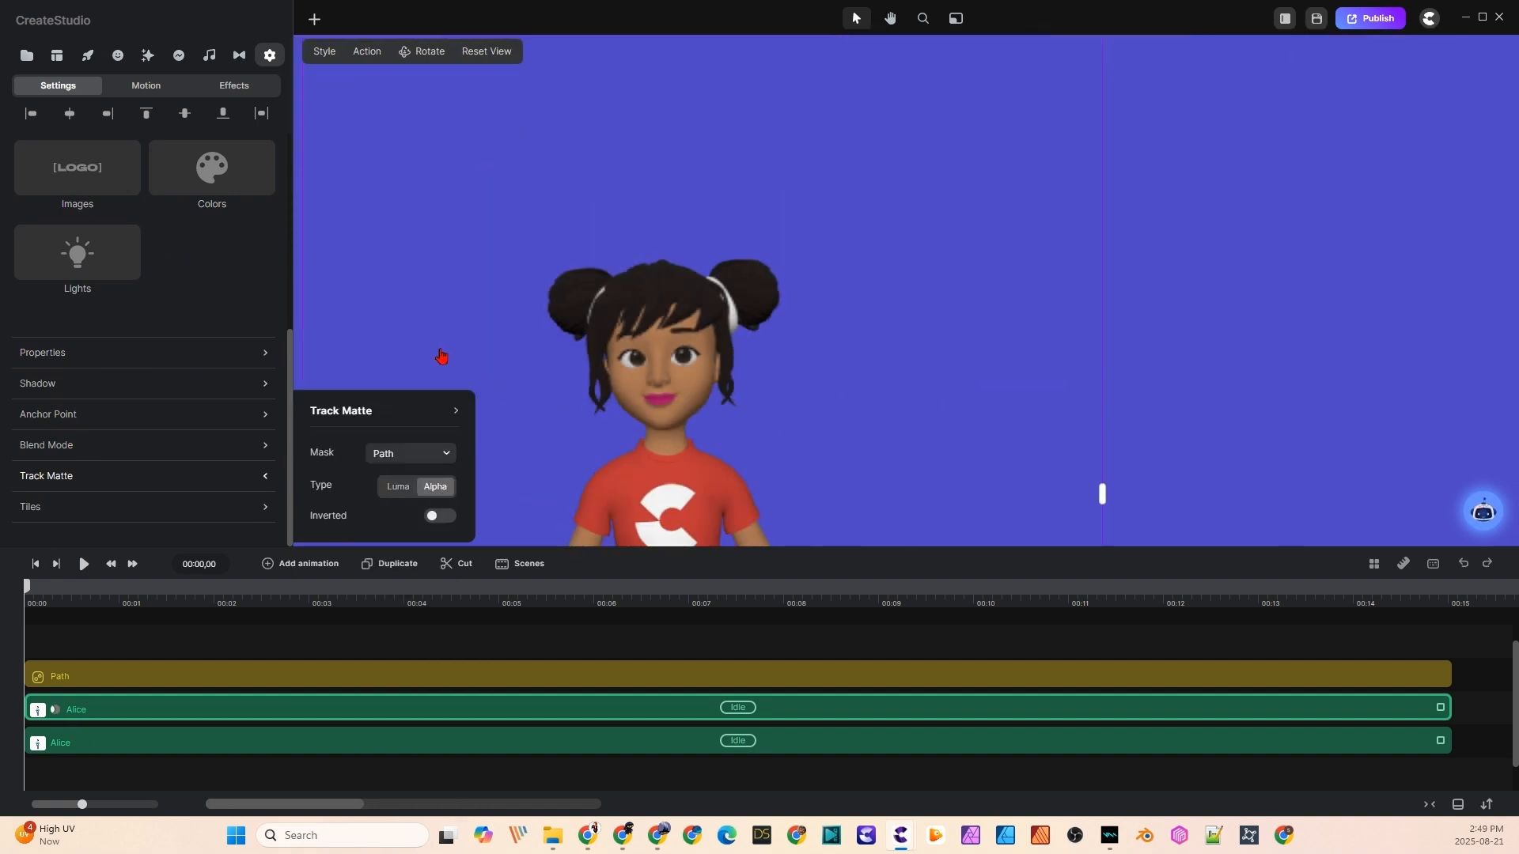
left_click(1367, 451)
- Group the path with the masked Alice clip and move the resulting head up and right of the full character
left_click(335, 677)
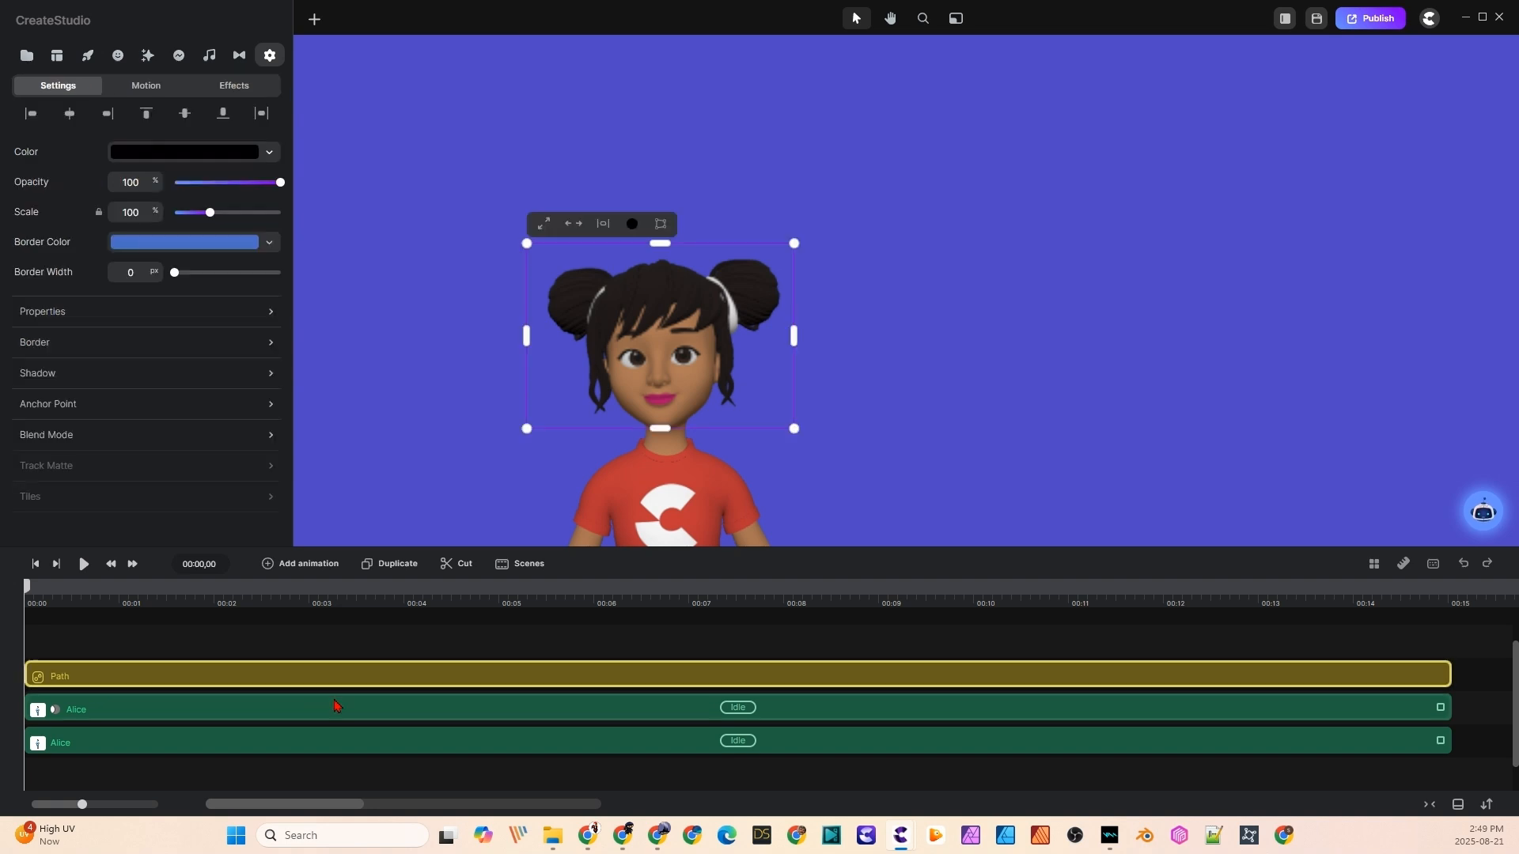
left_click(337, 708, "shift")
right_click(339, 708)
left_click(381, 635)
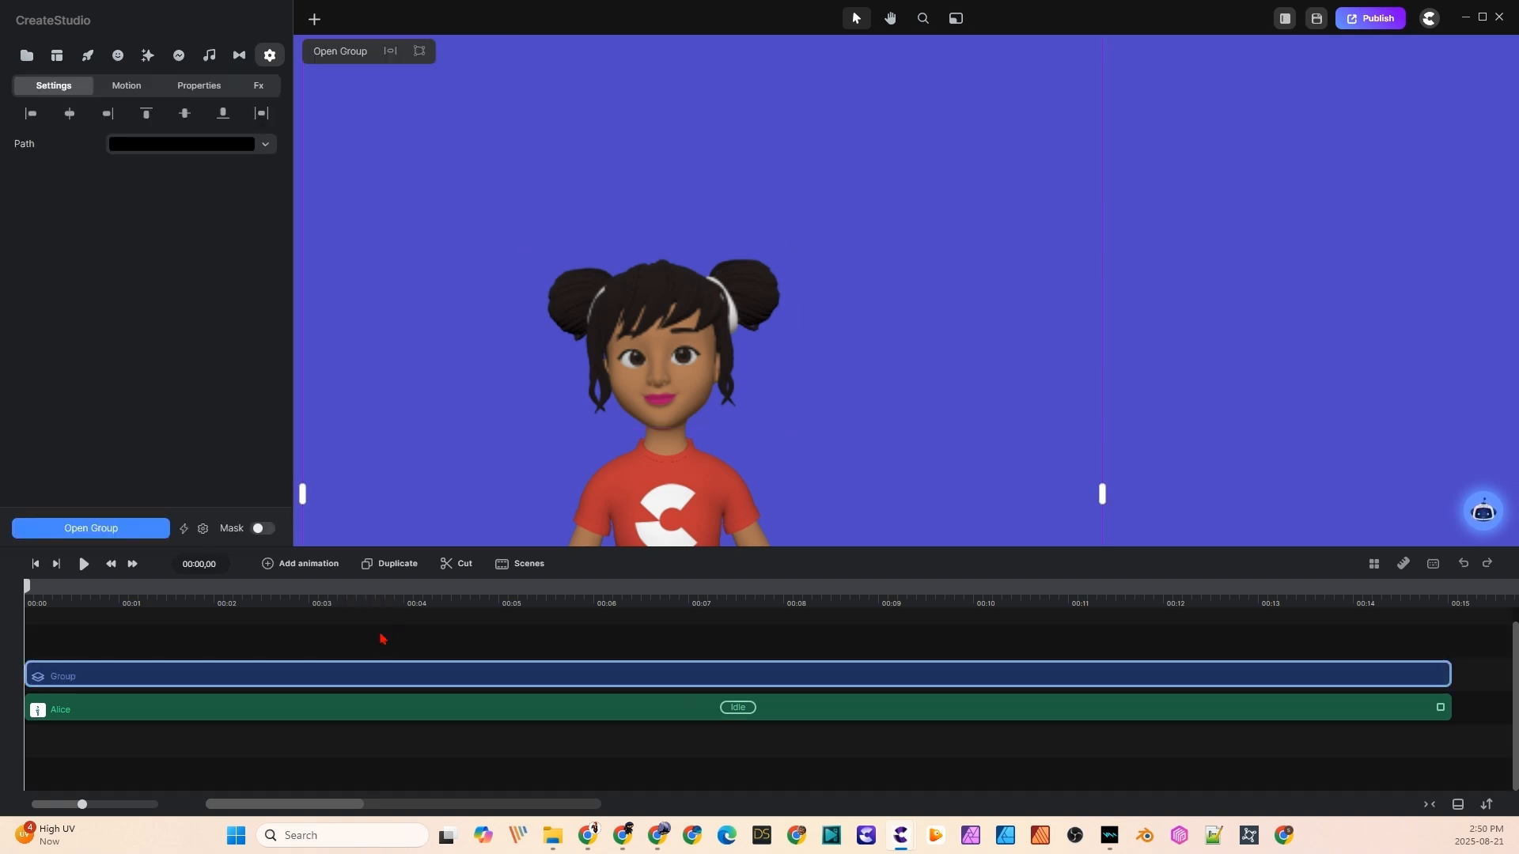
left_click_drag(643, 374, 1124, 266)
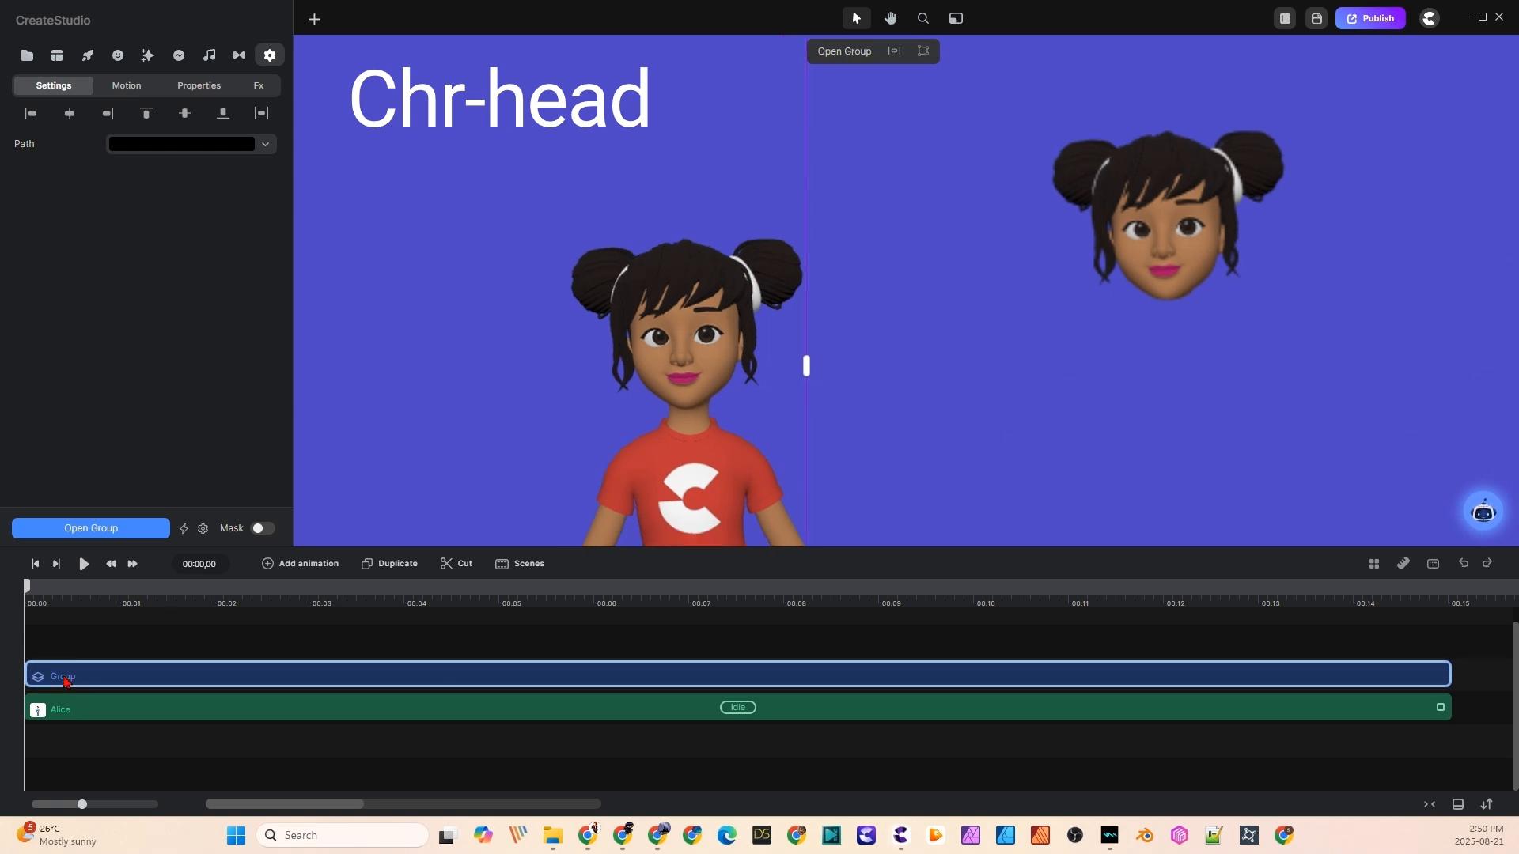
- Rename the new head group as Chr-head
right_click(65, 682)
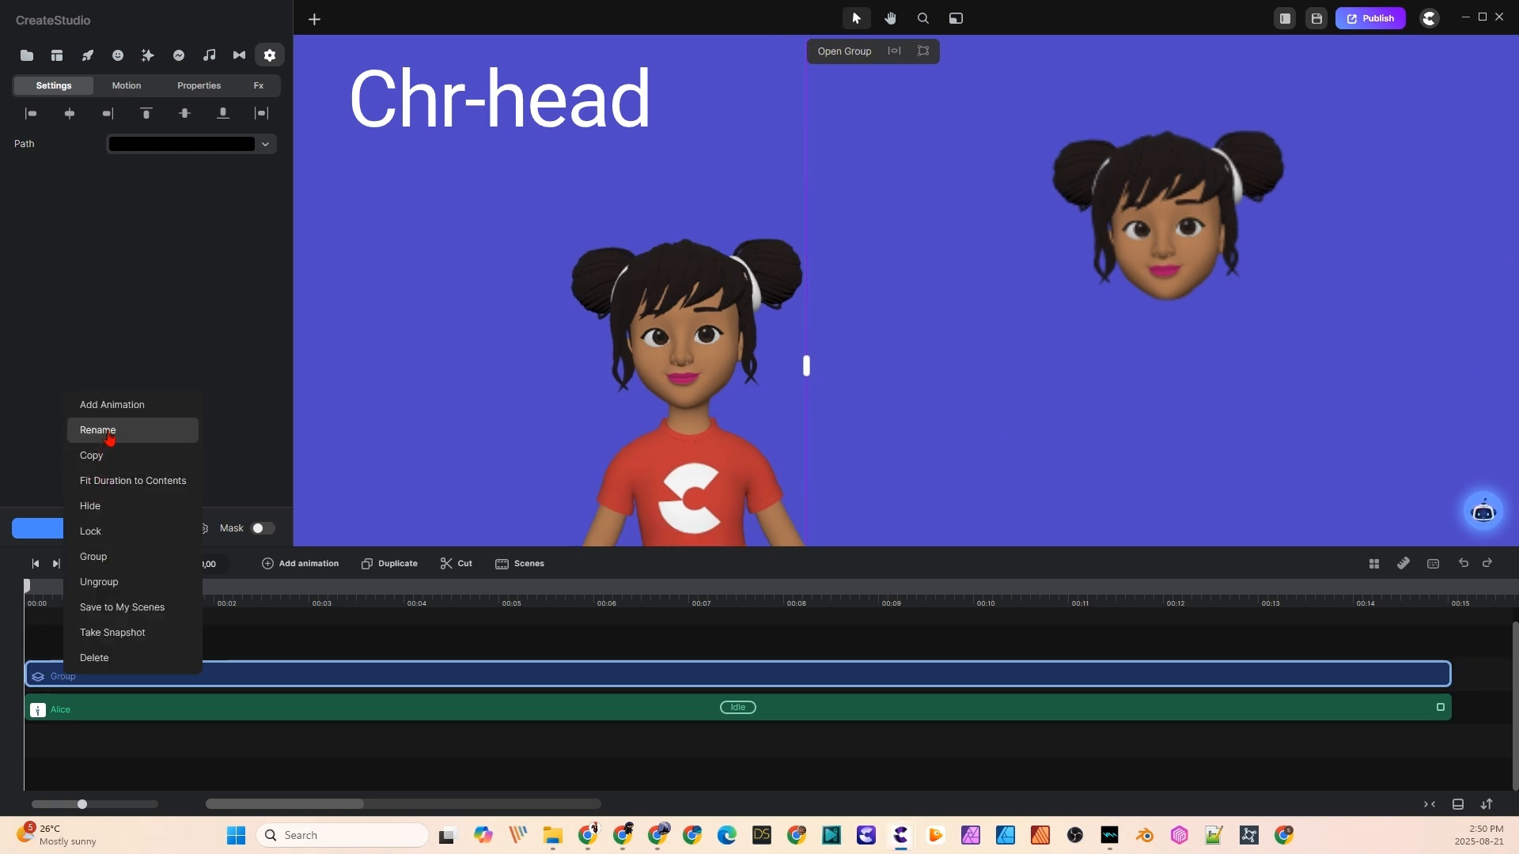
left_click(99, 430)
type("Chr-head")
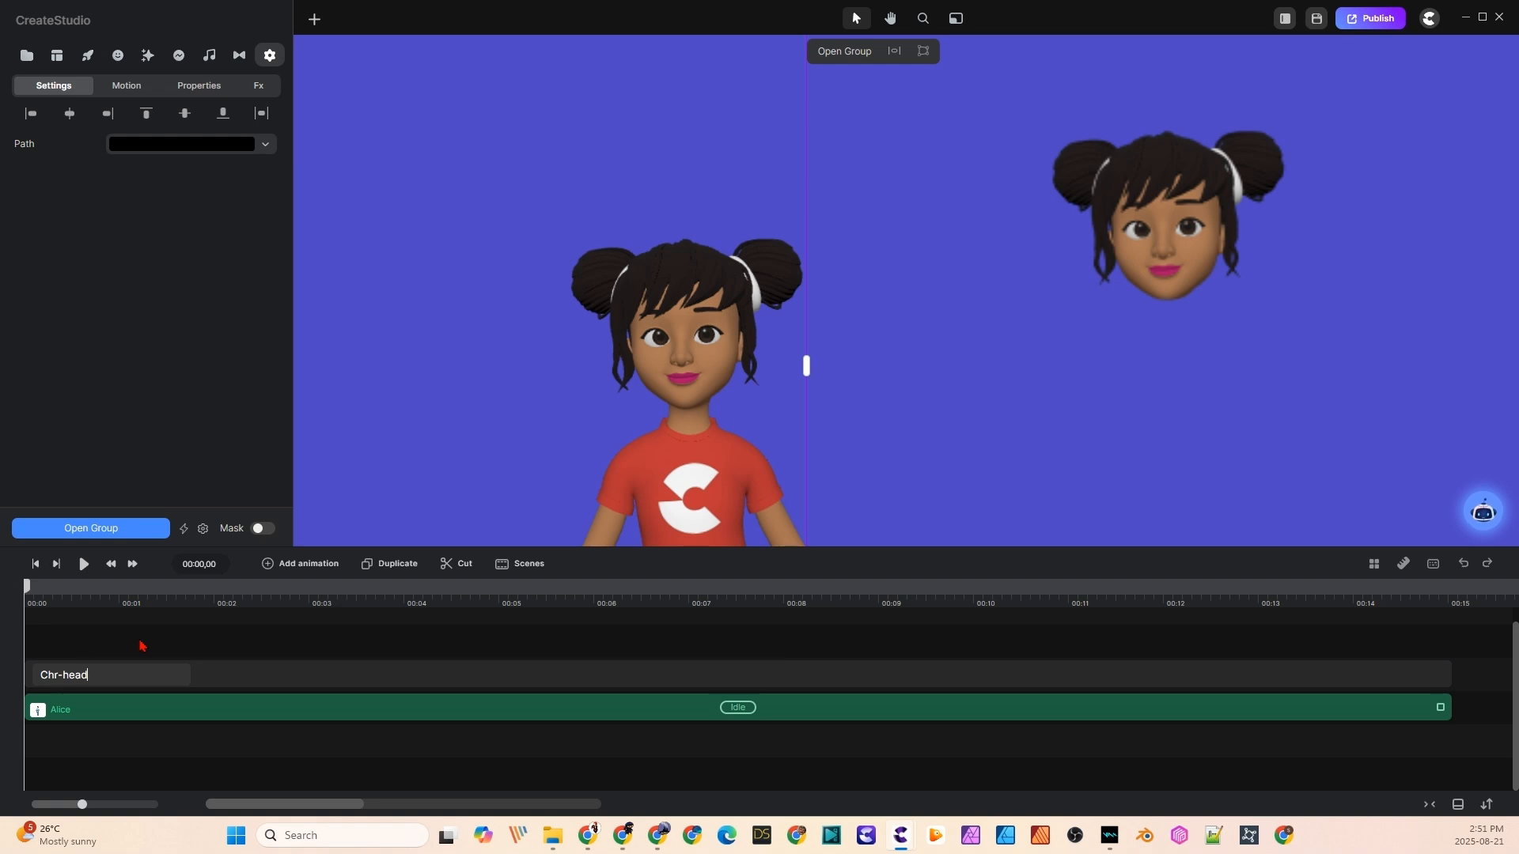
left_click(340, 659)
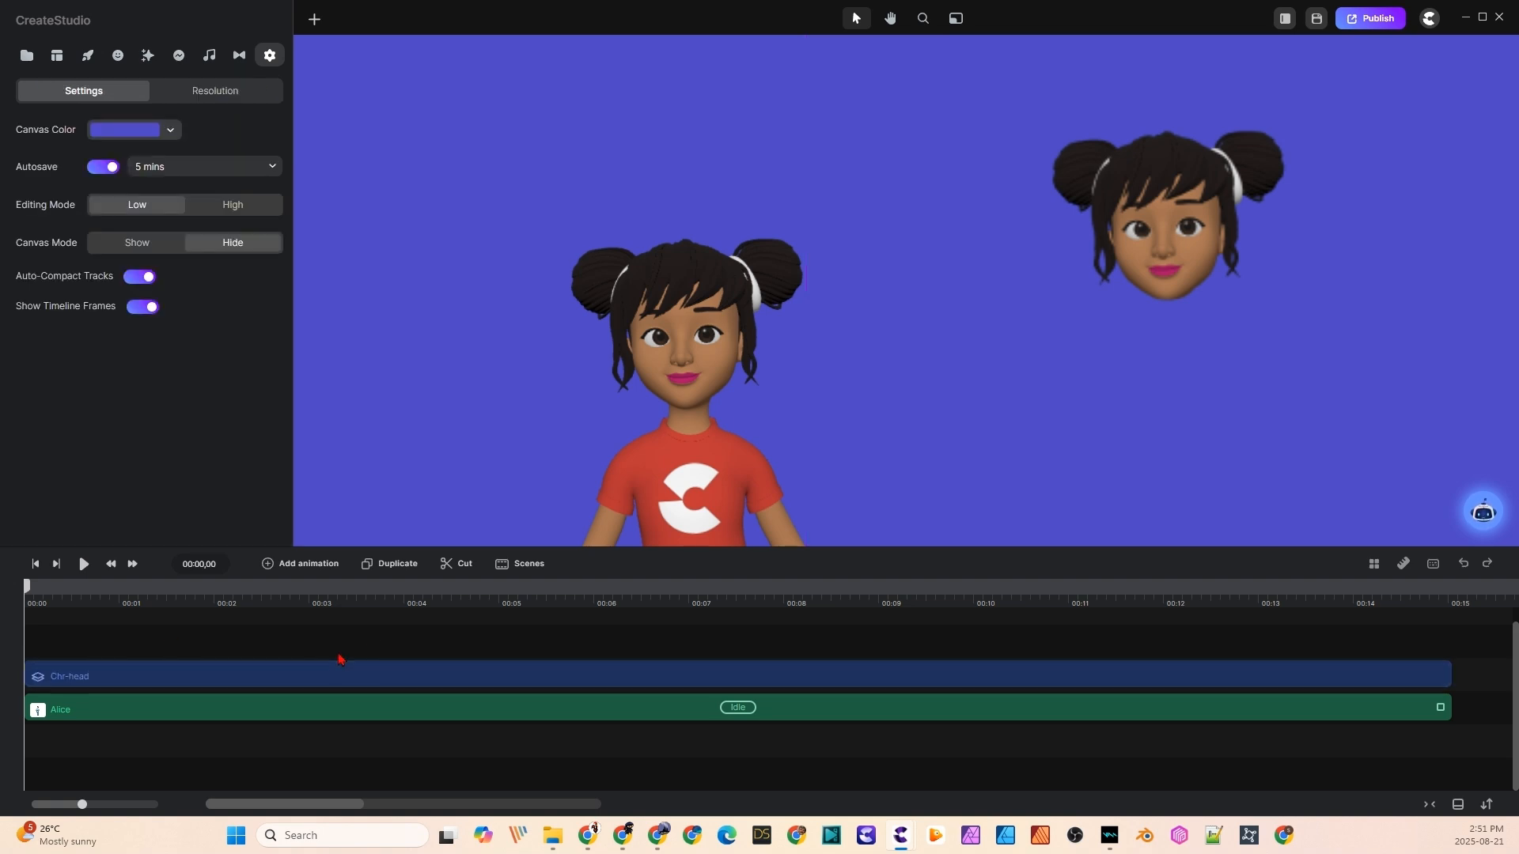
- Rotate the full-body Alice character in 3D until it is seen from directly above
scroll(645, 439, "down", 5)
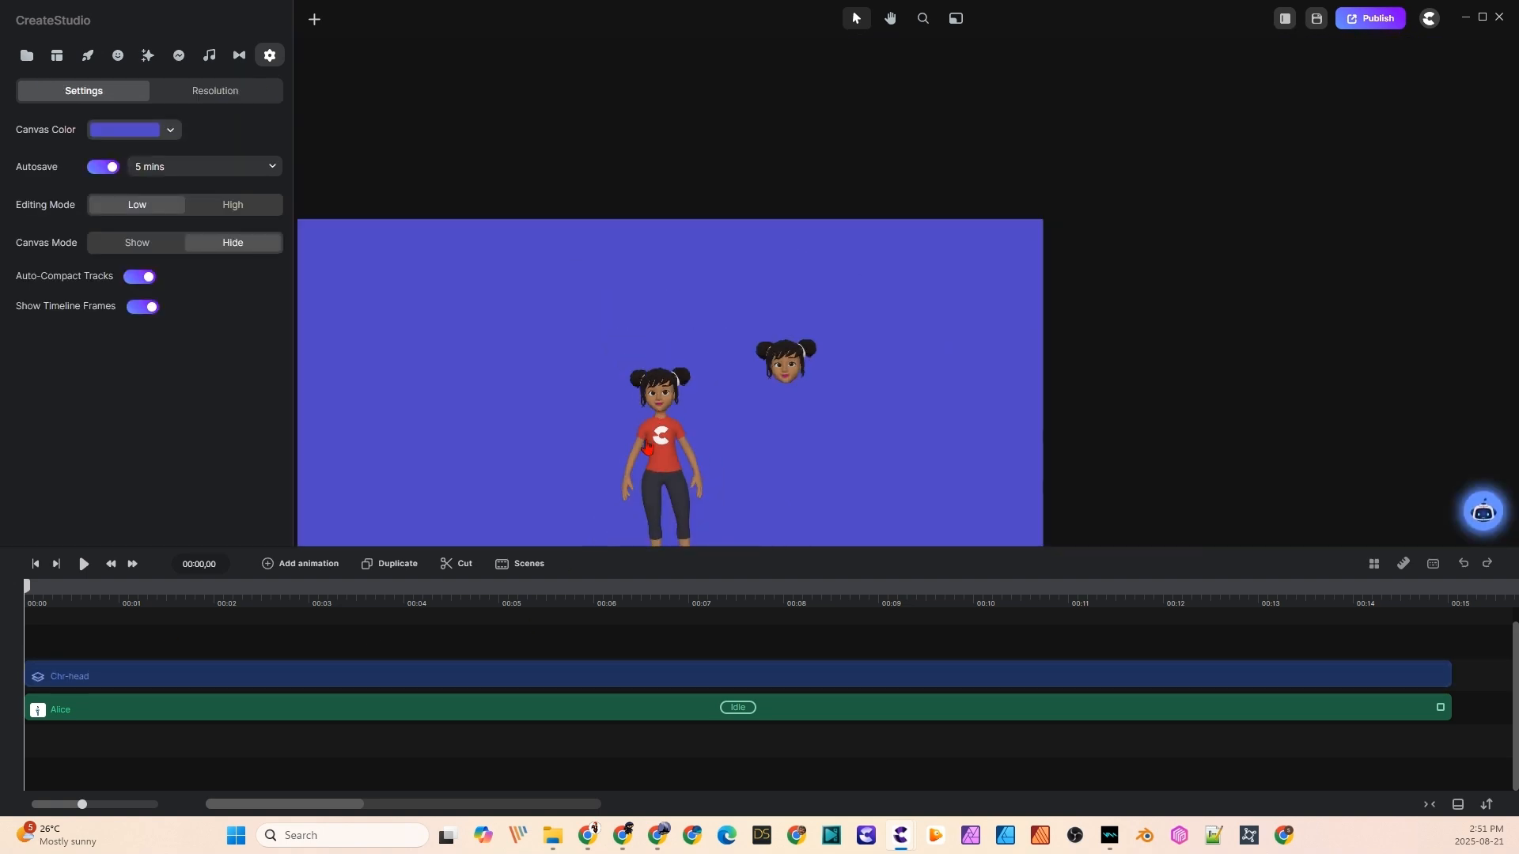
left_click_drag(641, 465, 740, 279)
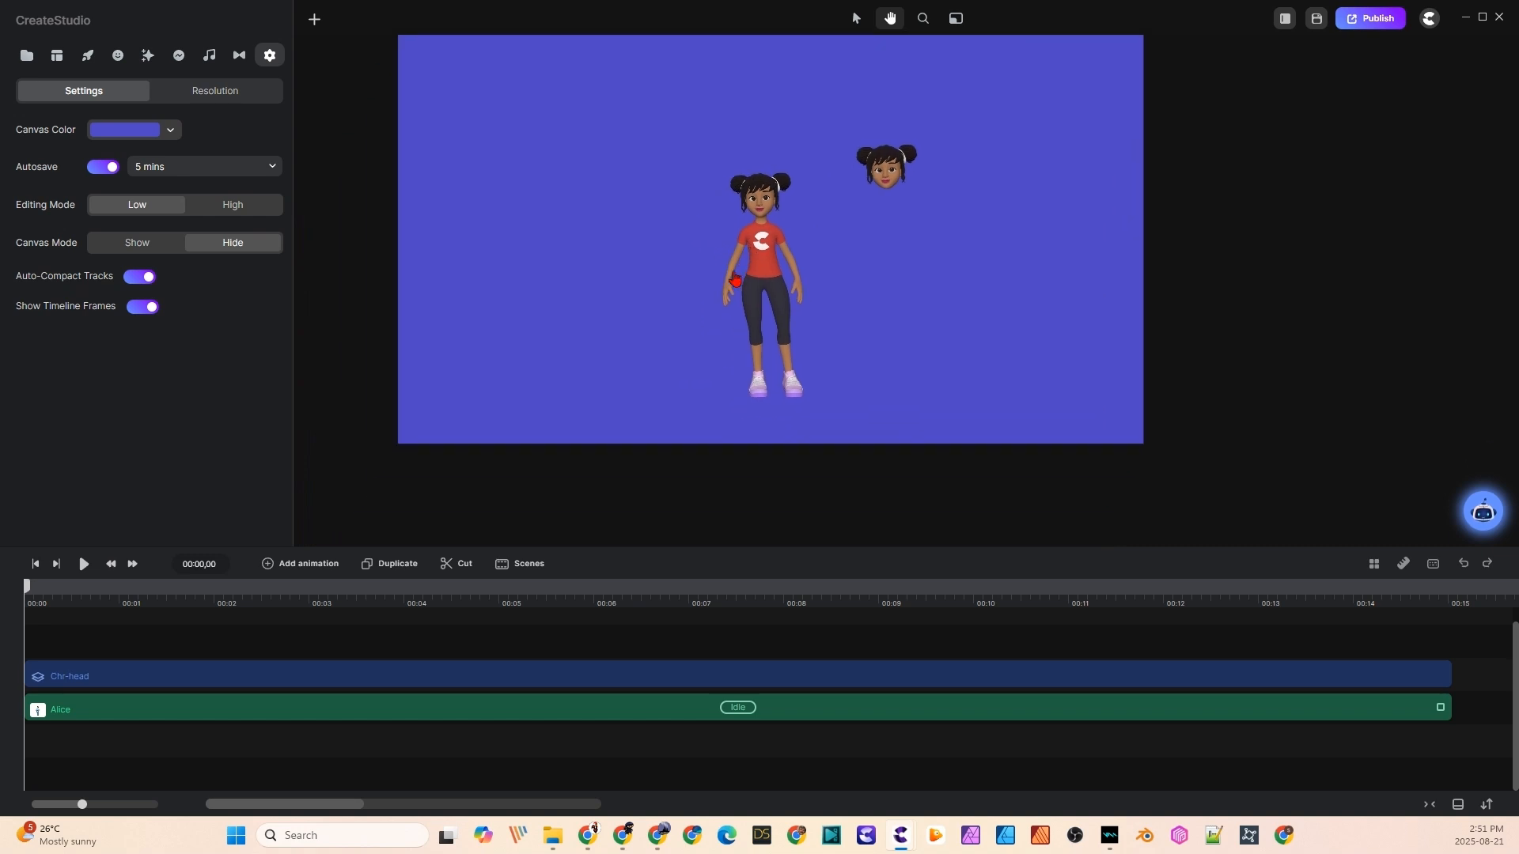
left_click(771, 265)
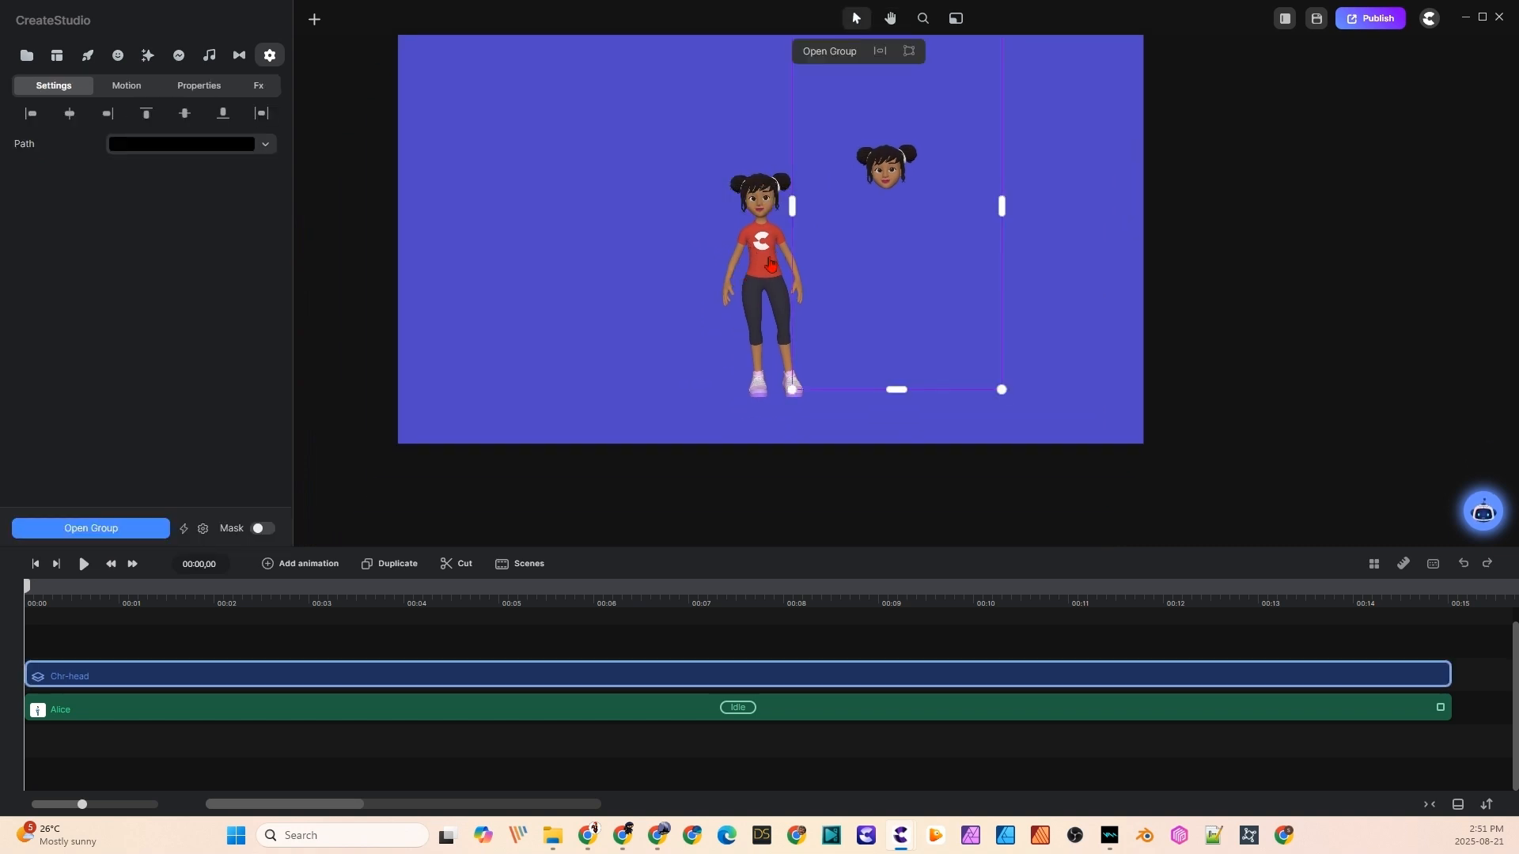
left_click(730, 273)
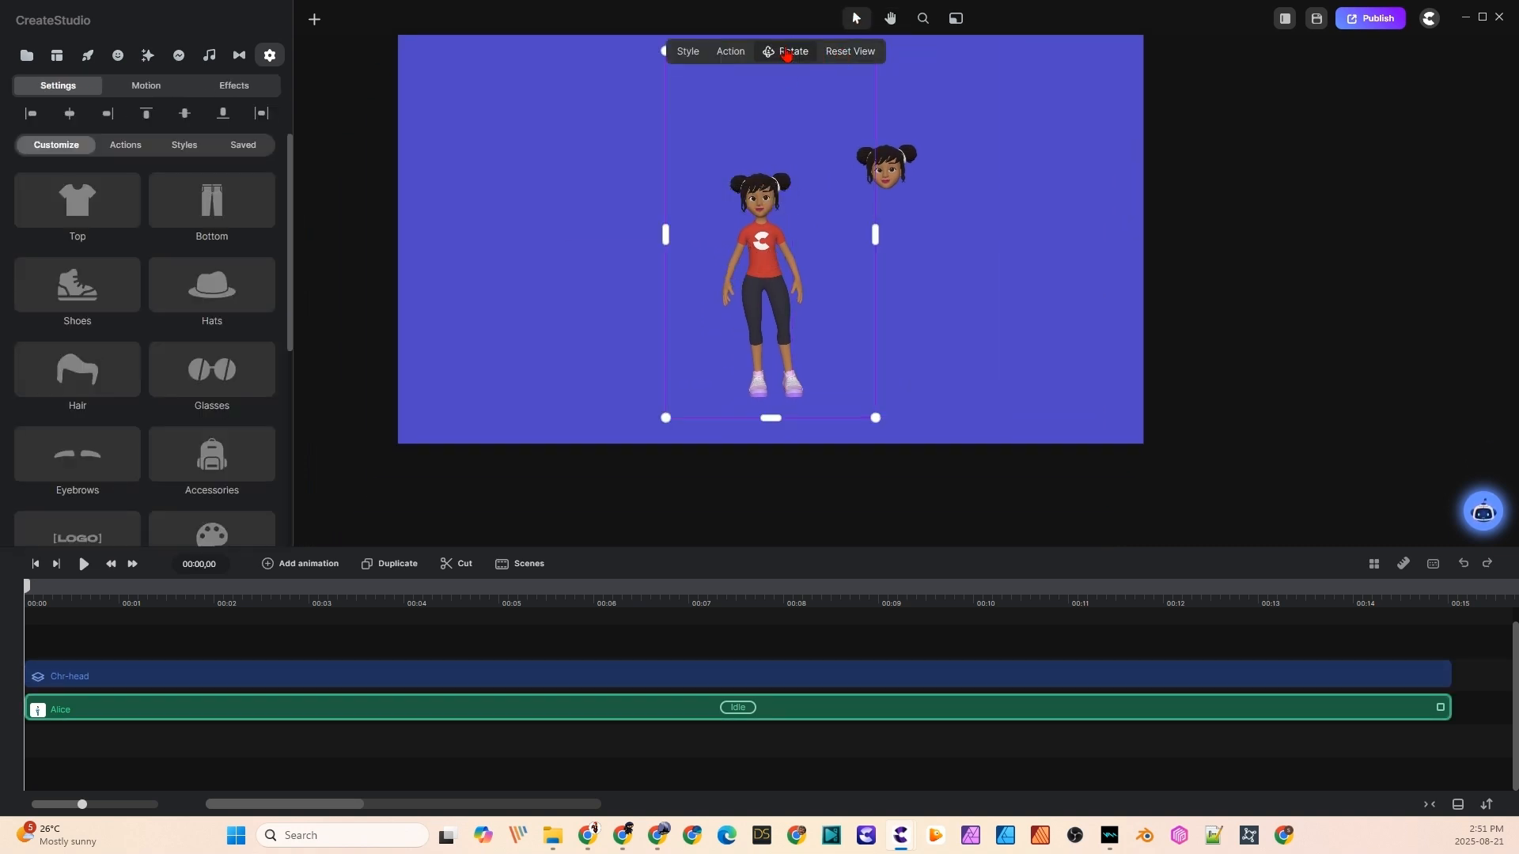
left_click(786, 50)
left_click_drag(764, 206, 766, 312)
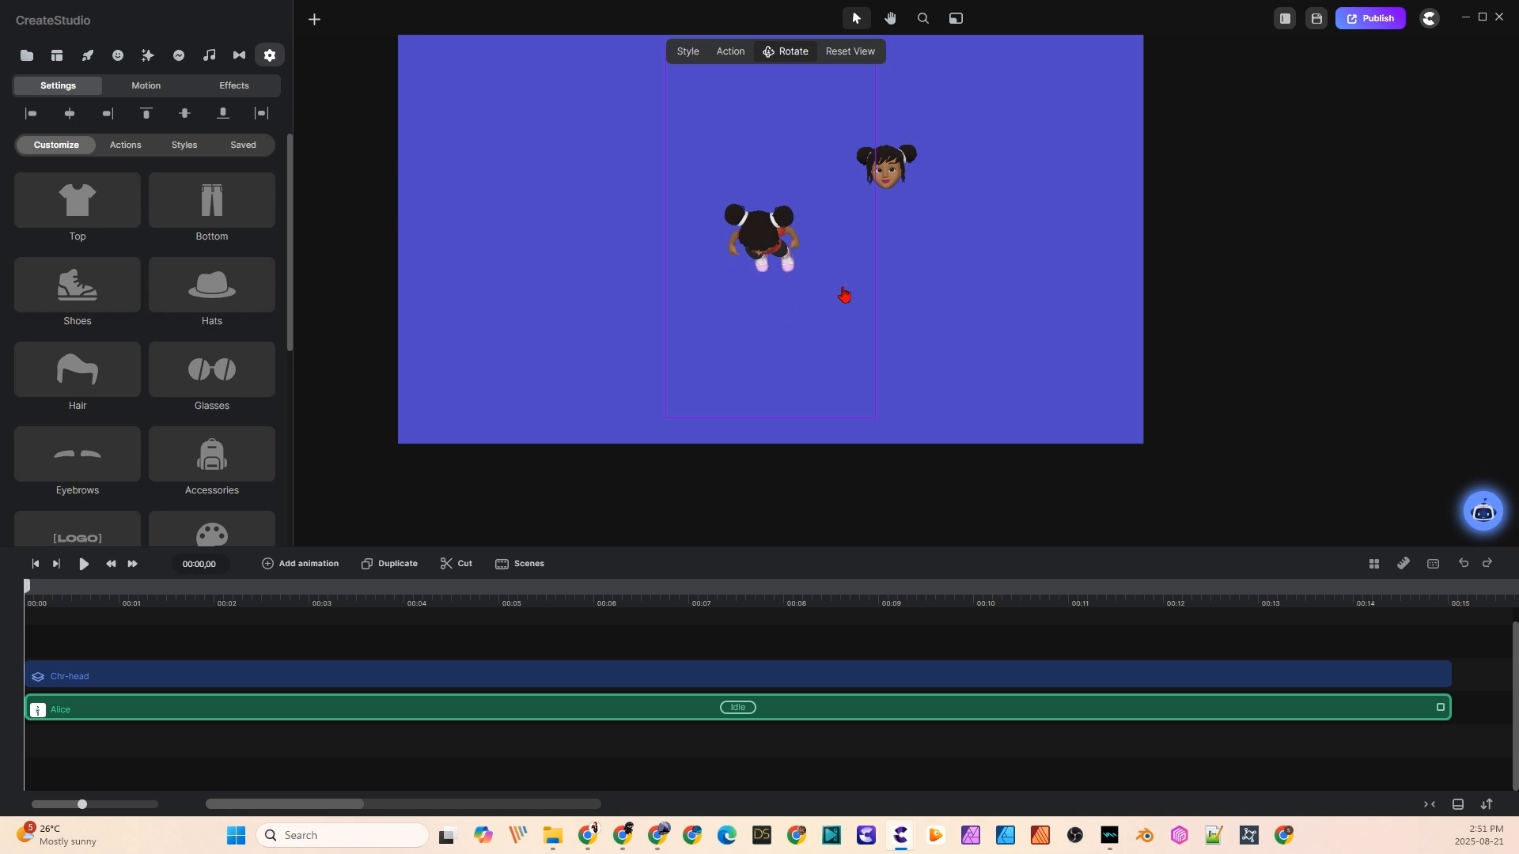
- Move the Chr-head group onto the top-view body, enlarge it slightly and align it over the body's own head
left_click(559, 280)
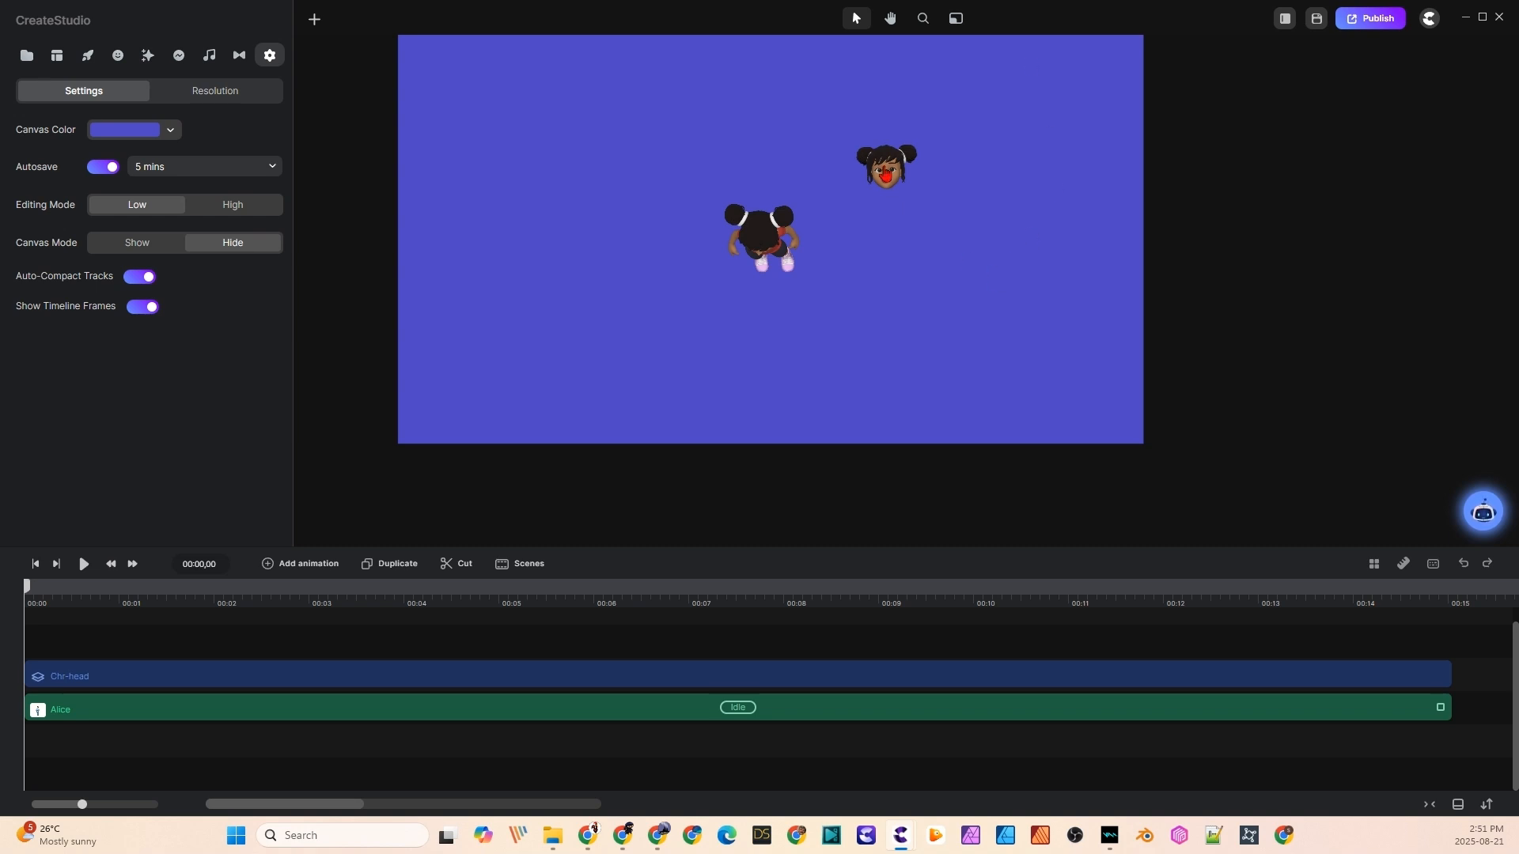
left_click(886, 166)
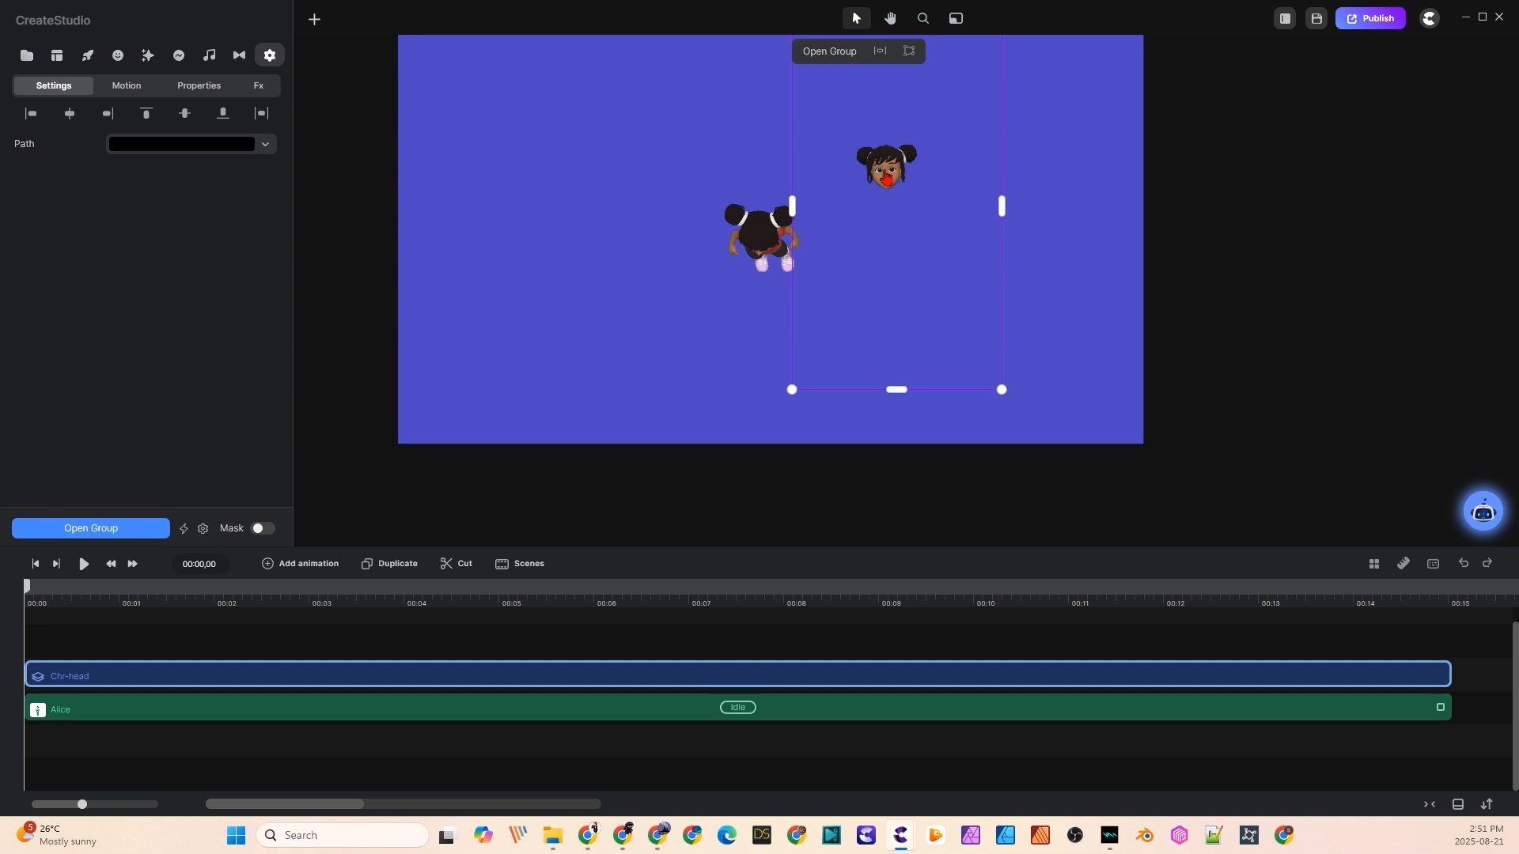
left_click_drag(886, 179, 752, 231)
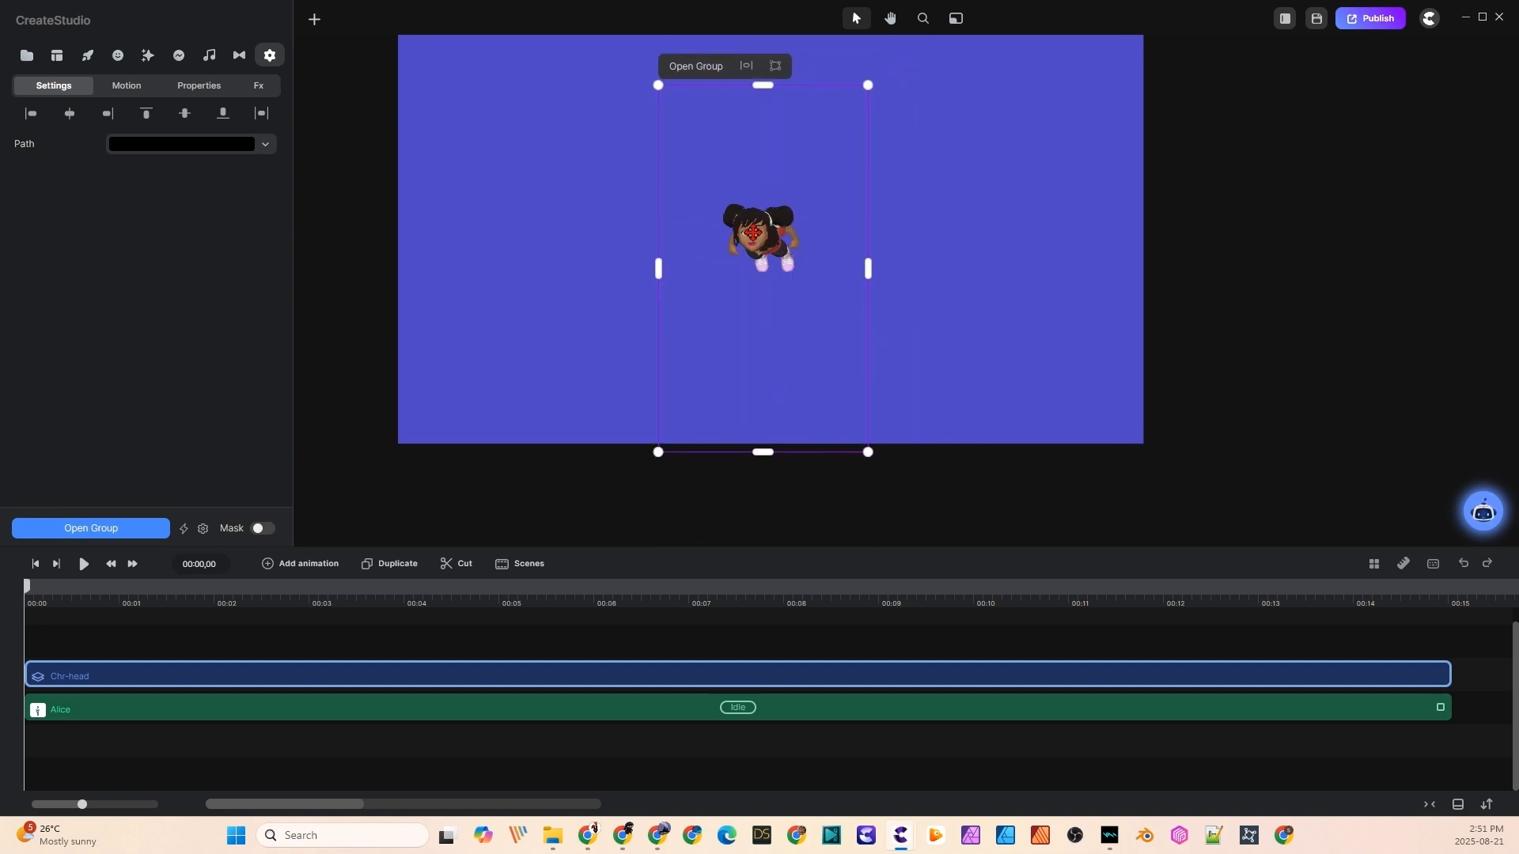
left_click_drag(867, 450, 918, 539)
left_click_drag(818, 374, 802, 333)
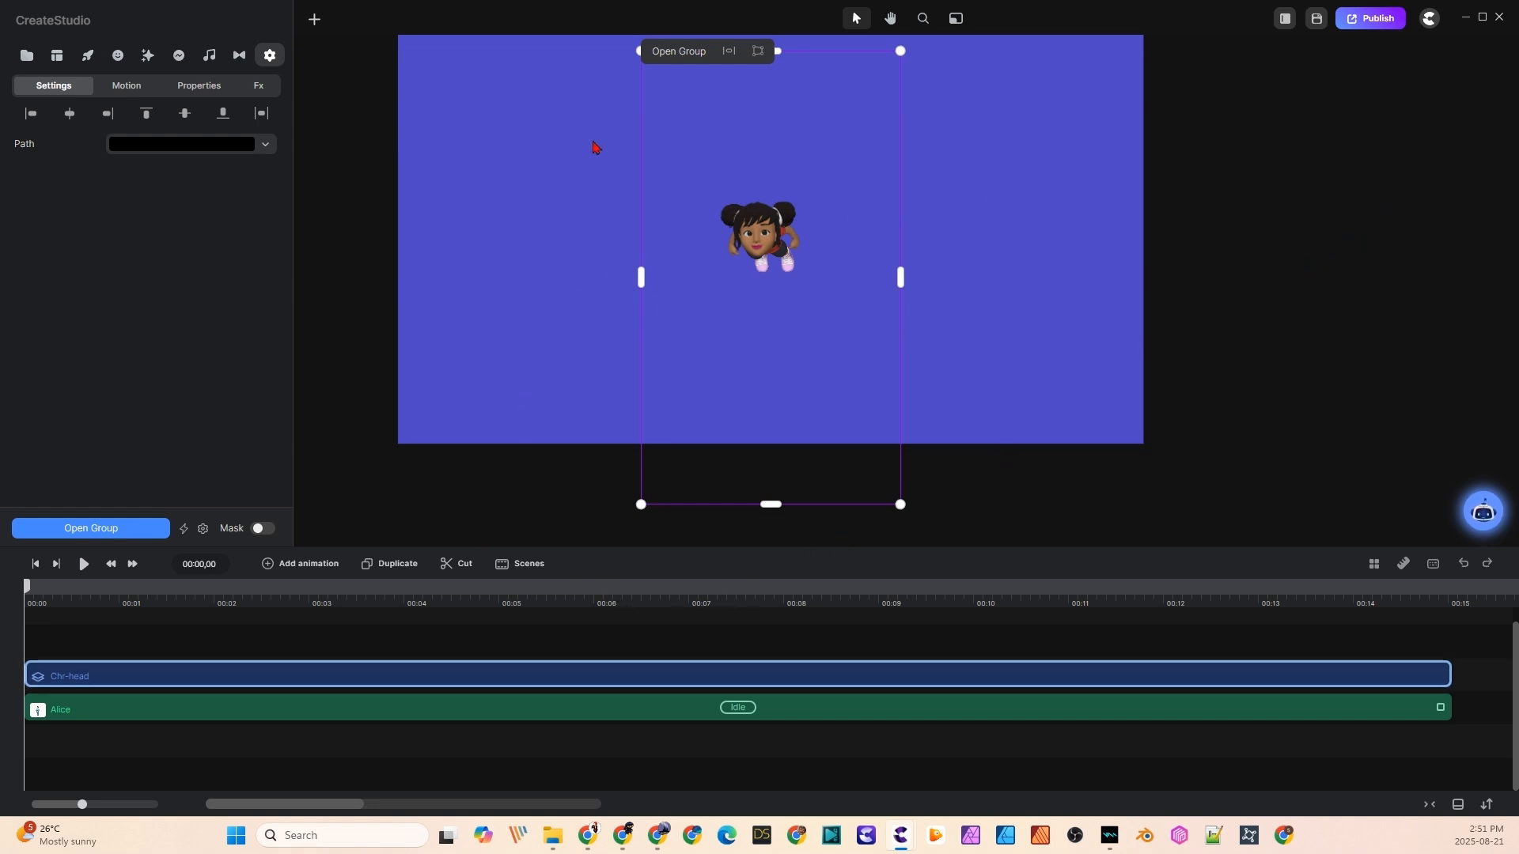
left_click(590, 91)
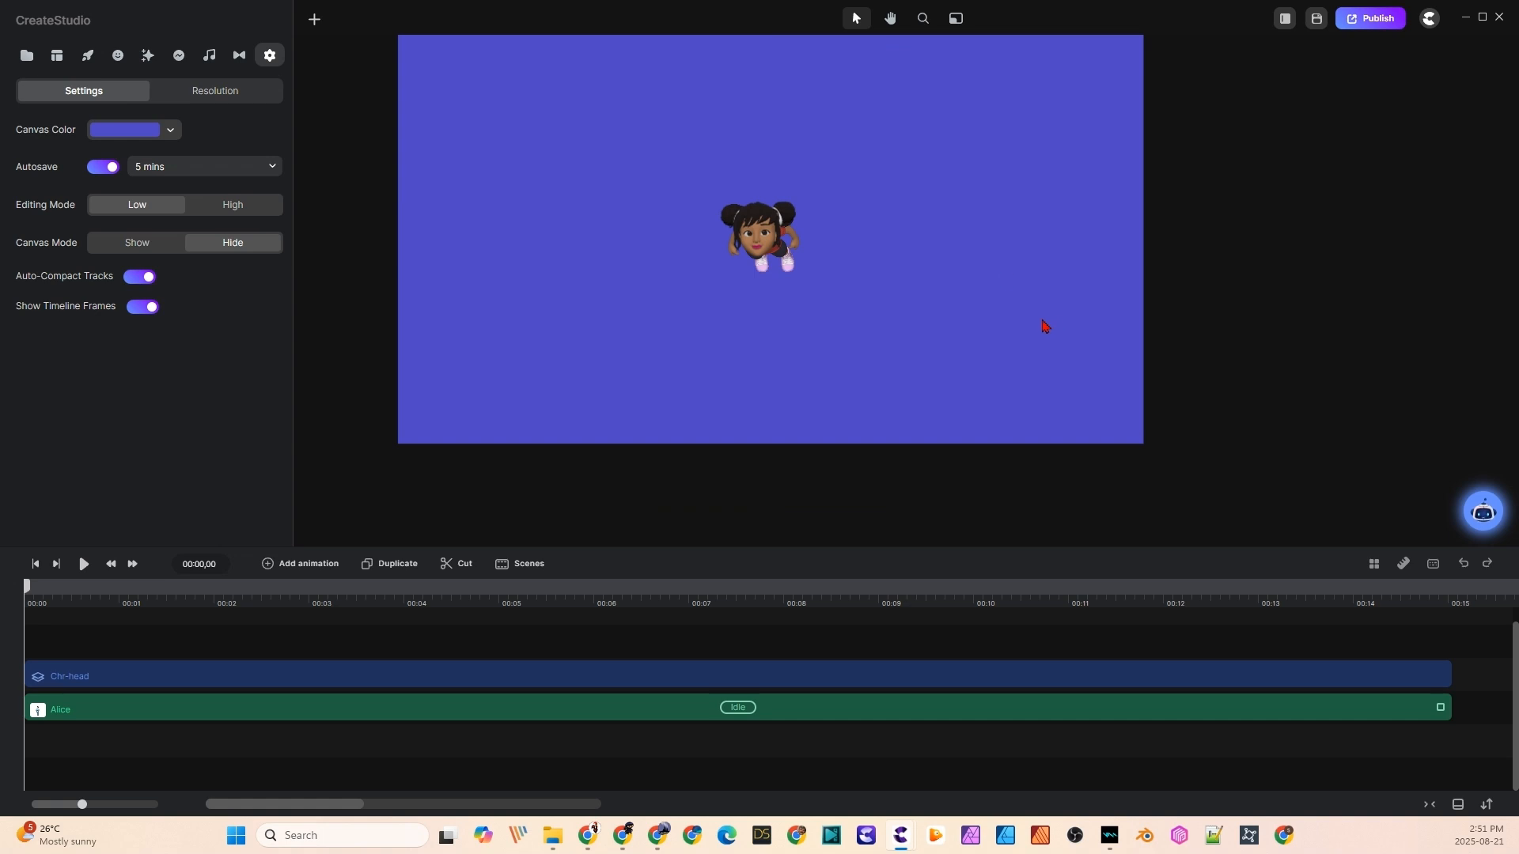
- Change the full-body Alice character's hairstyle to Dreadlock Strands
scroll(791, 249, "up", 5)
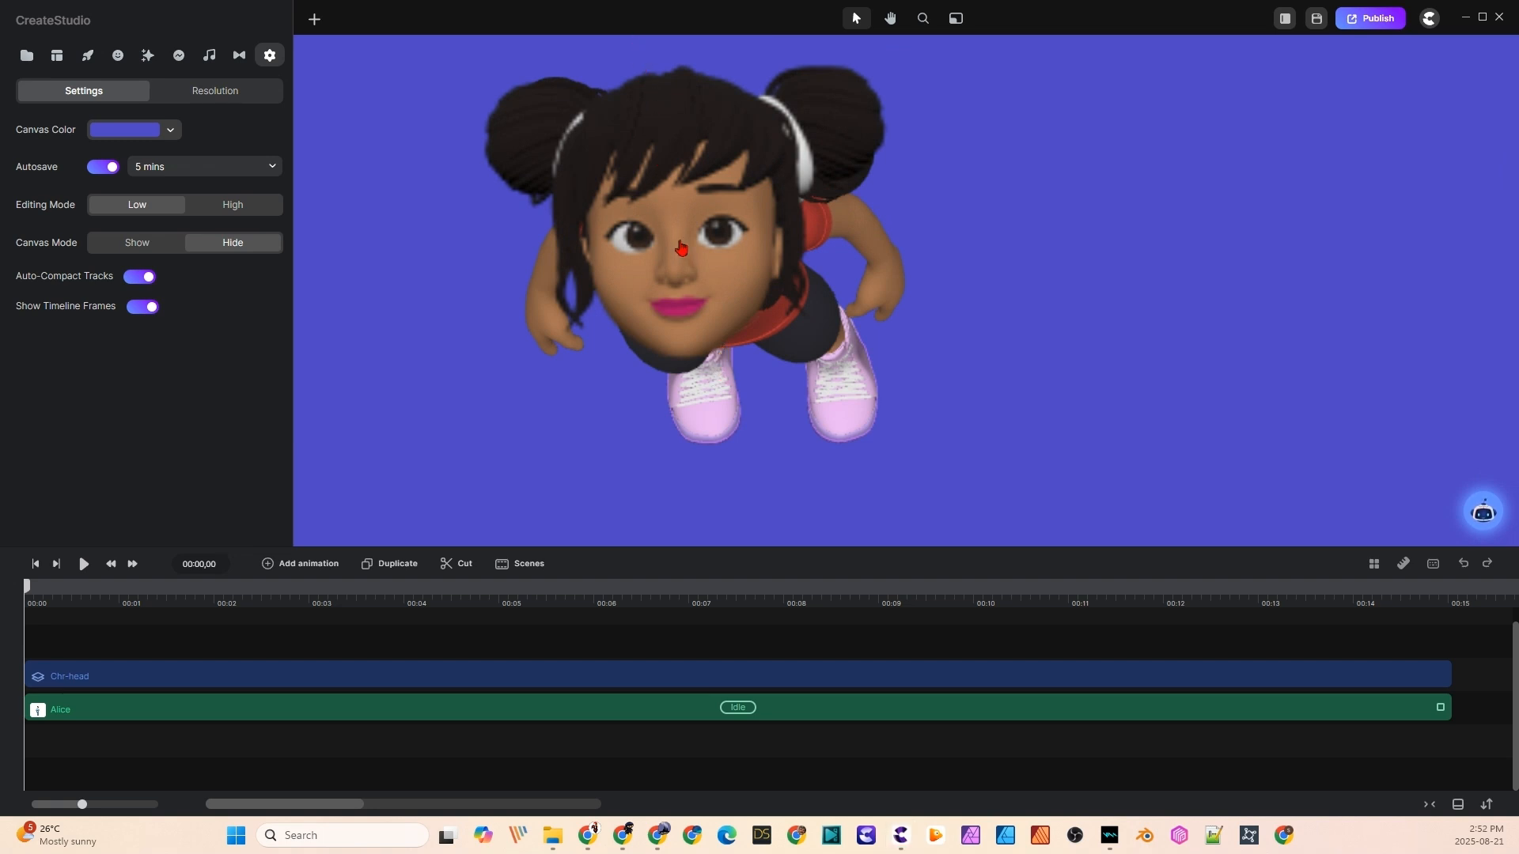
left_click(356, 711)
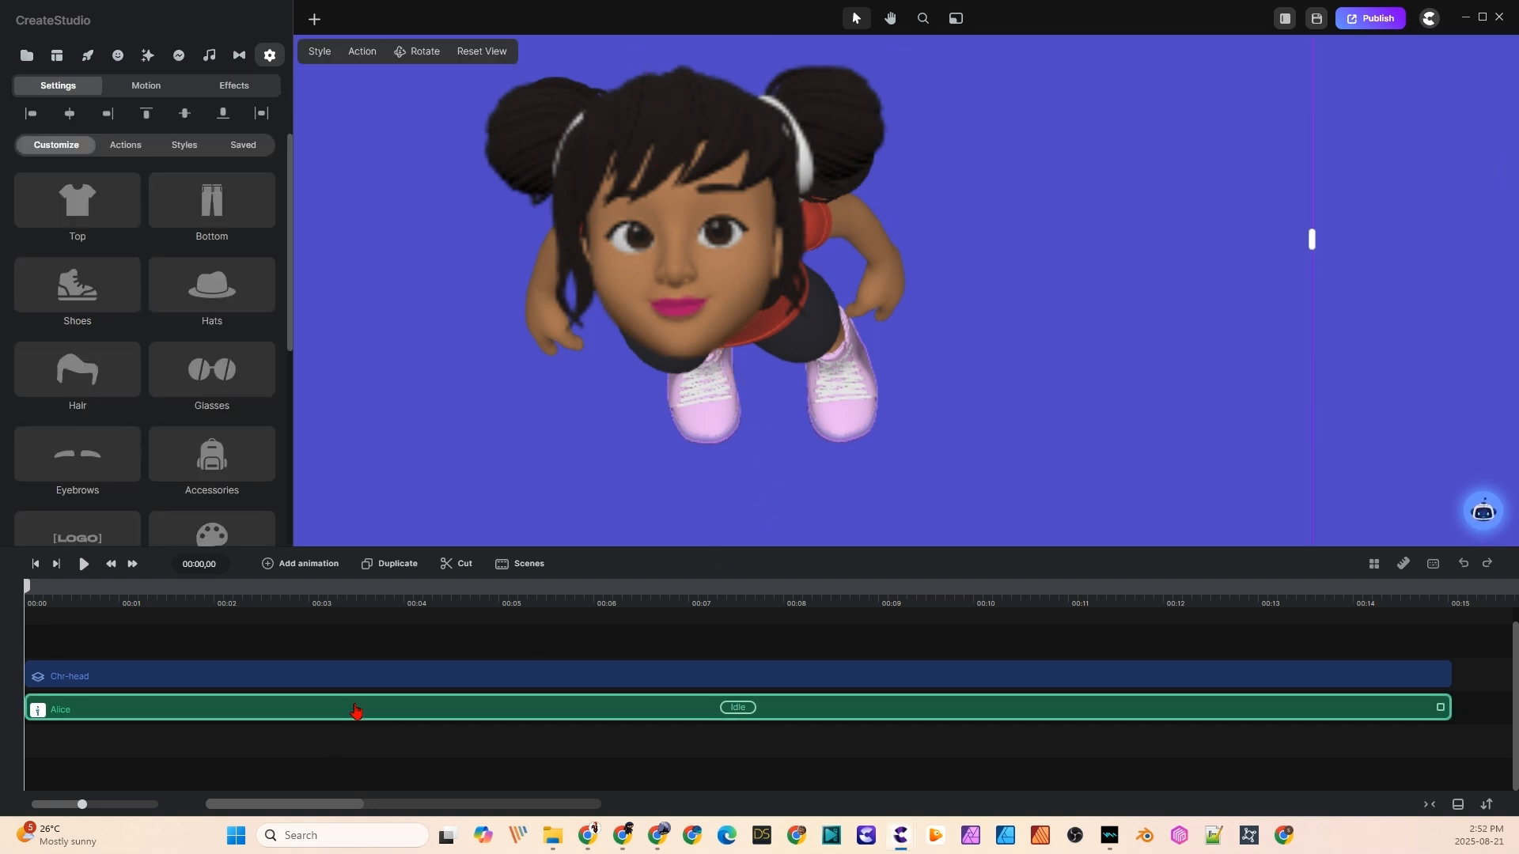
left_click(182, 147)
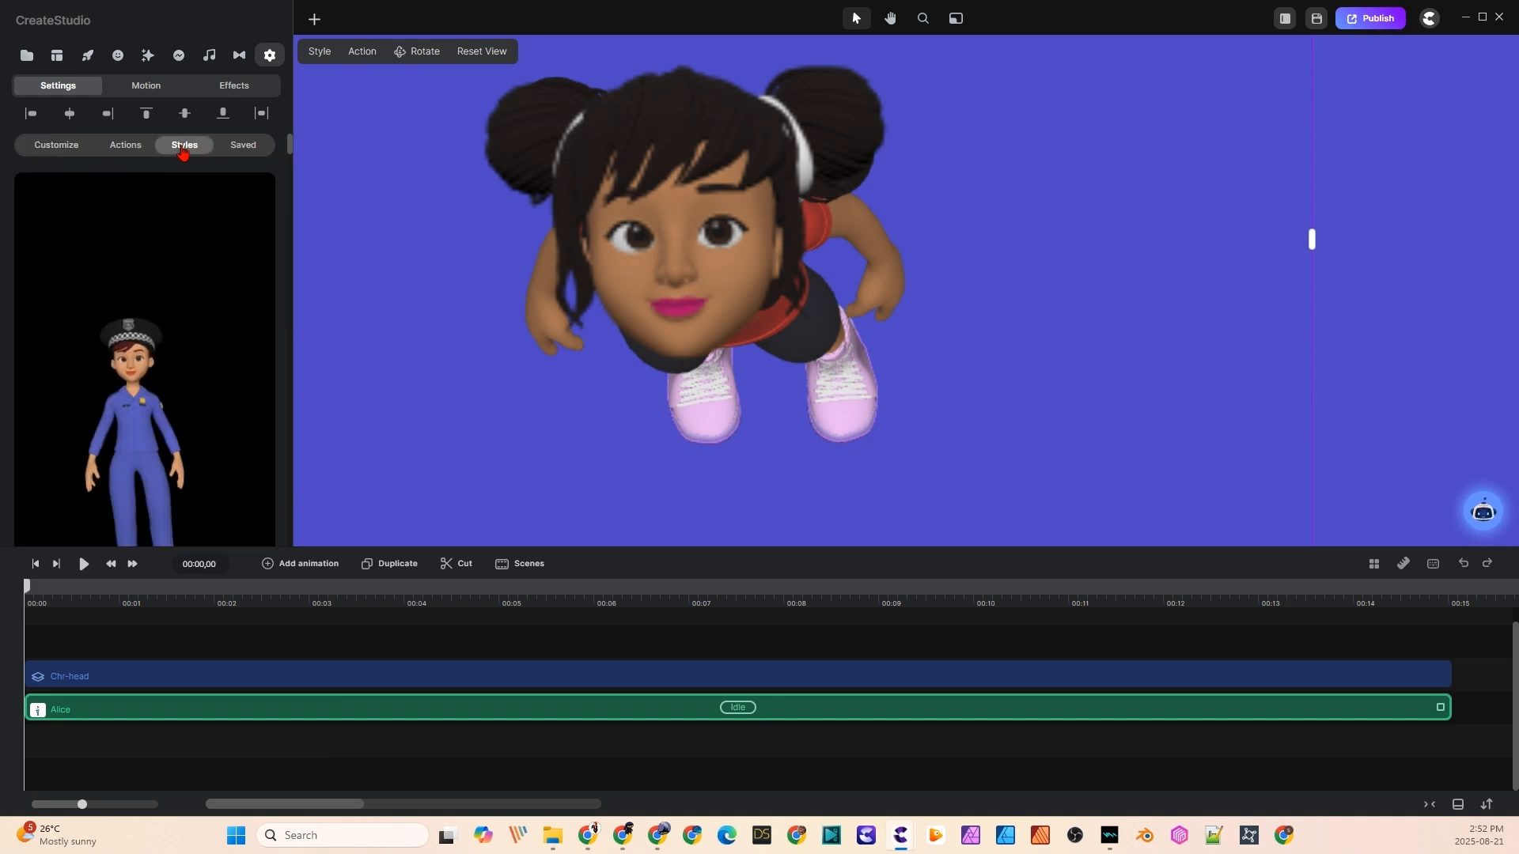
left_click(59, 147)
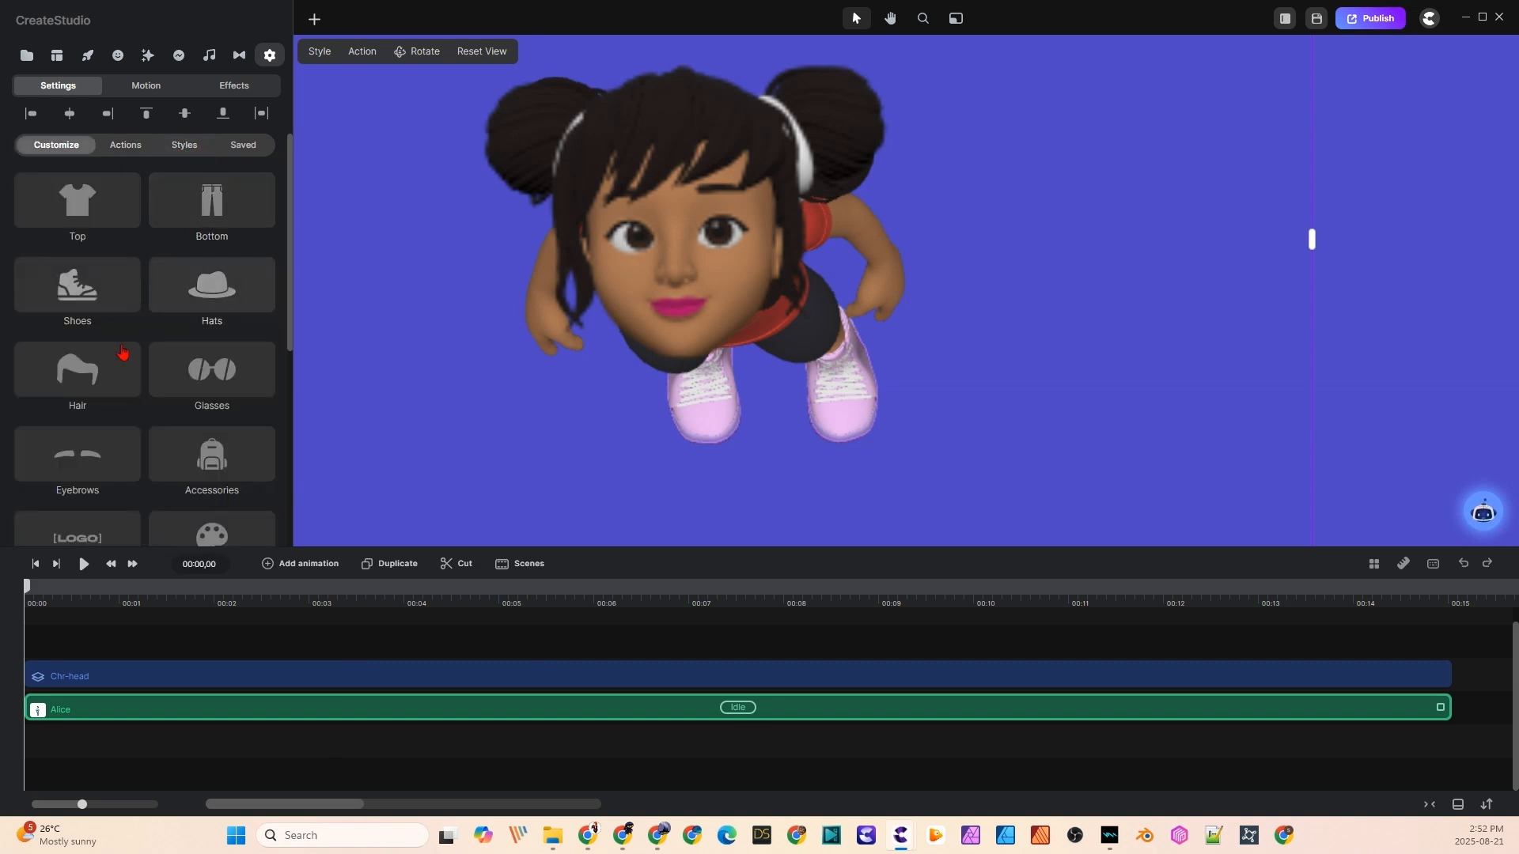
left_click(85, 371)
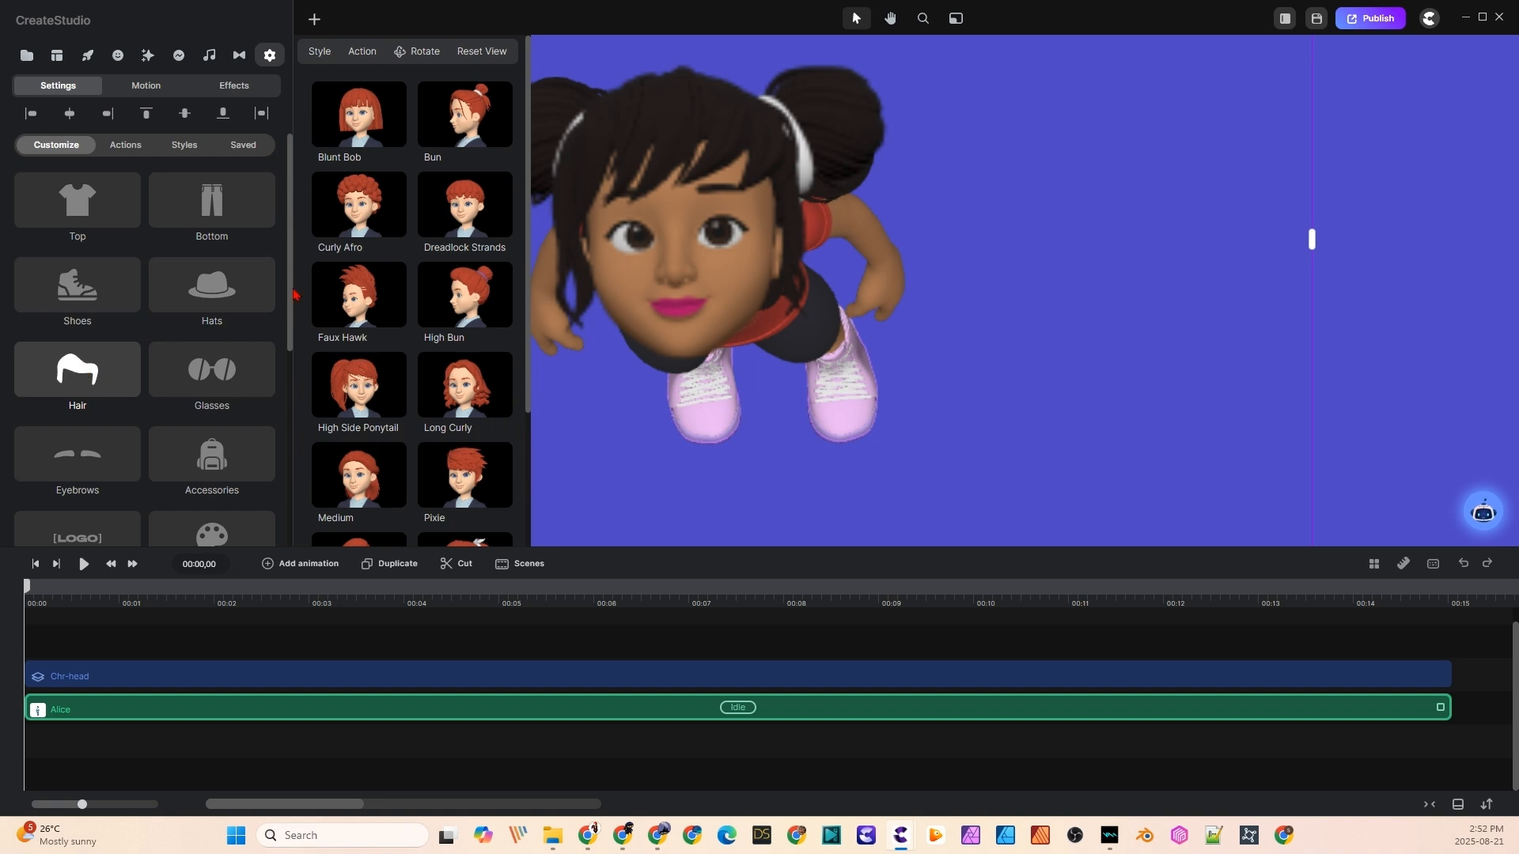
scroll(465, 225, "down", 2)
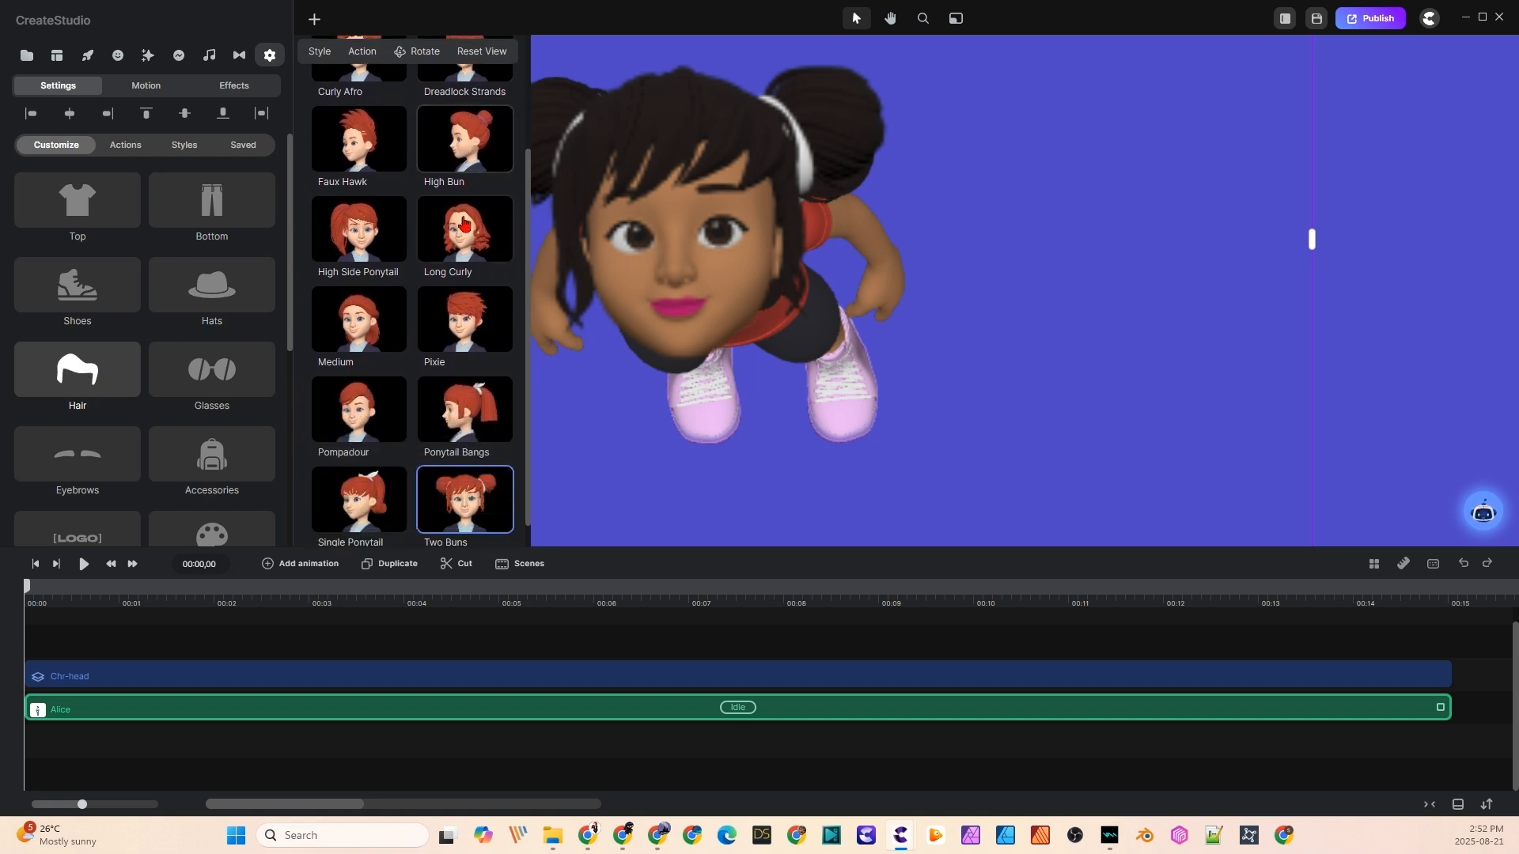
scroll(464, 226, "down", 1)
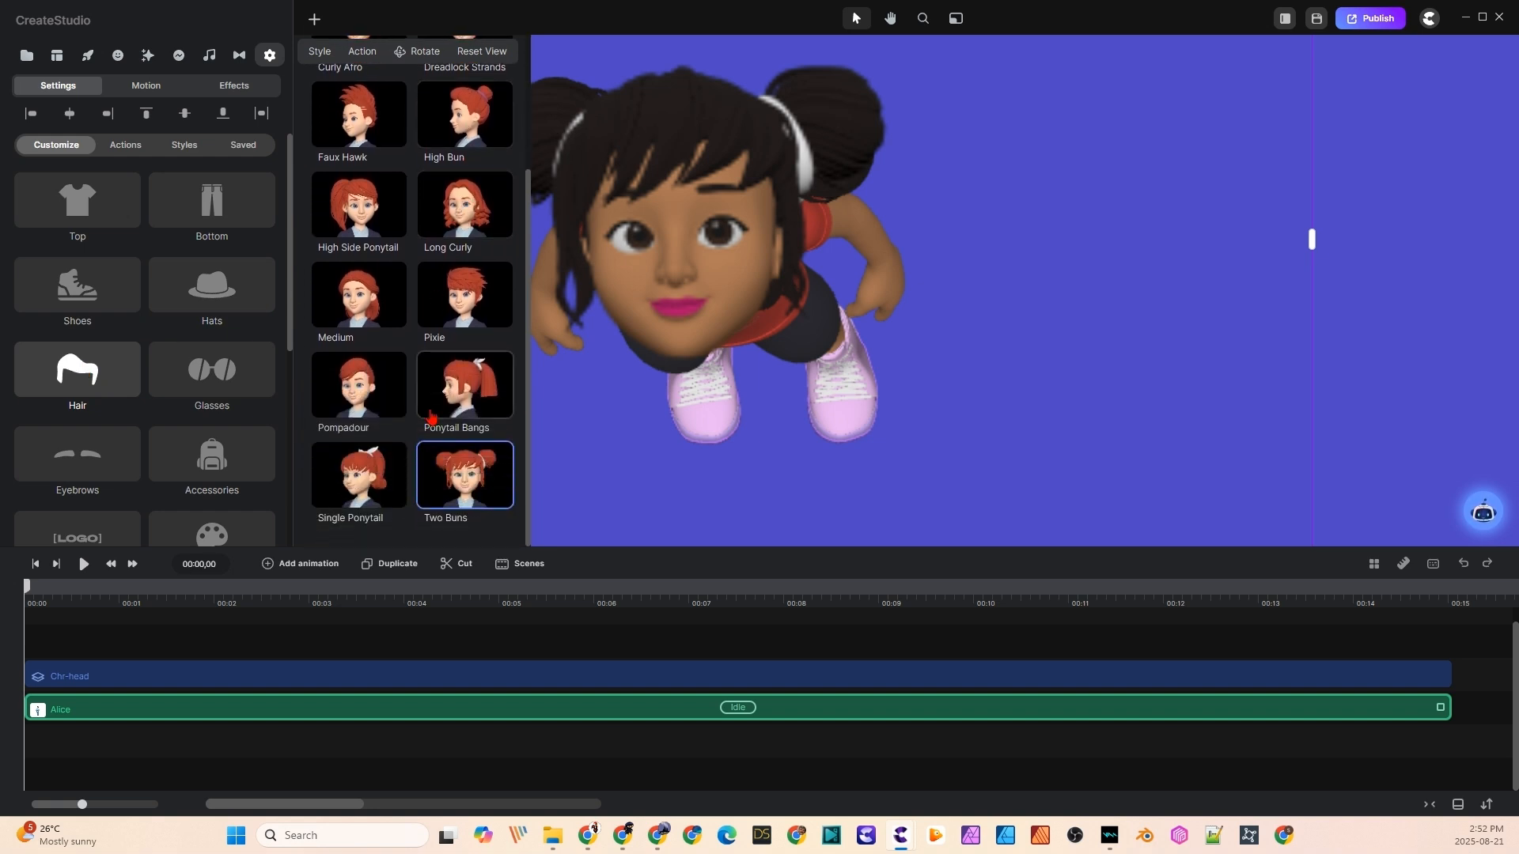
scroll(432, 417, "up", 2)
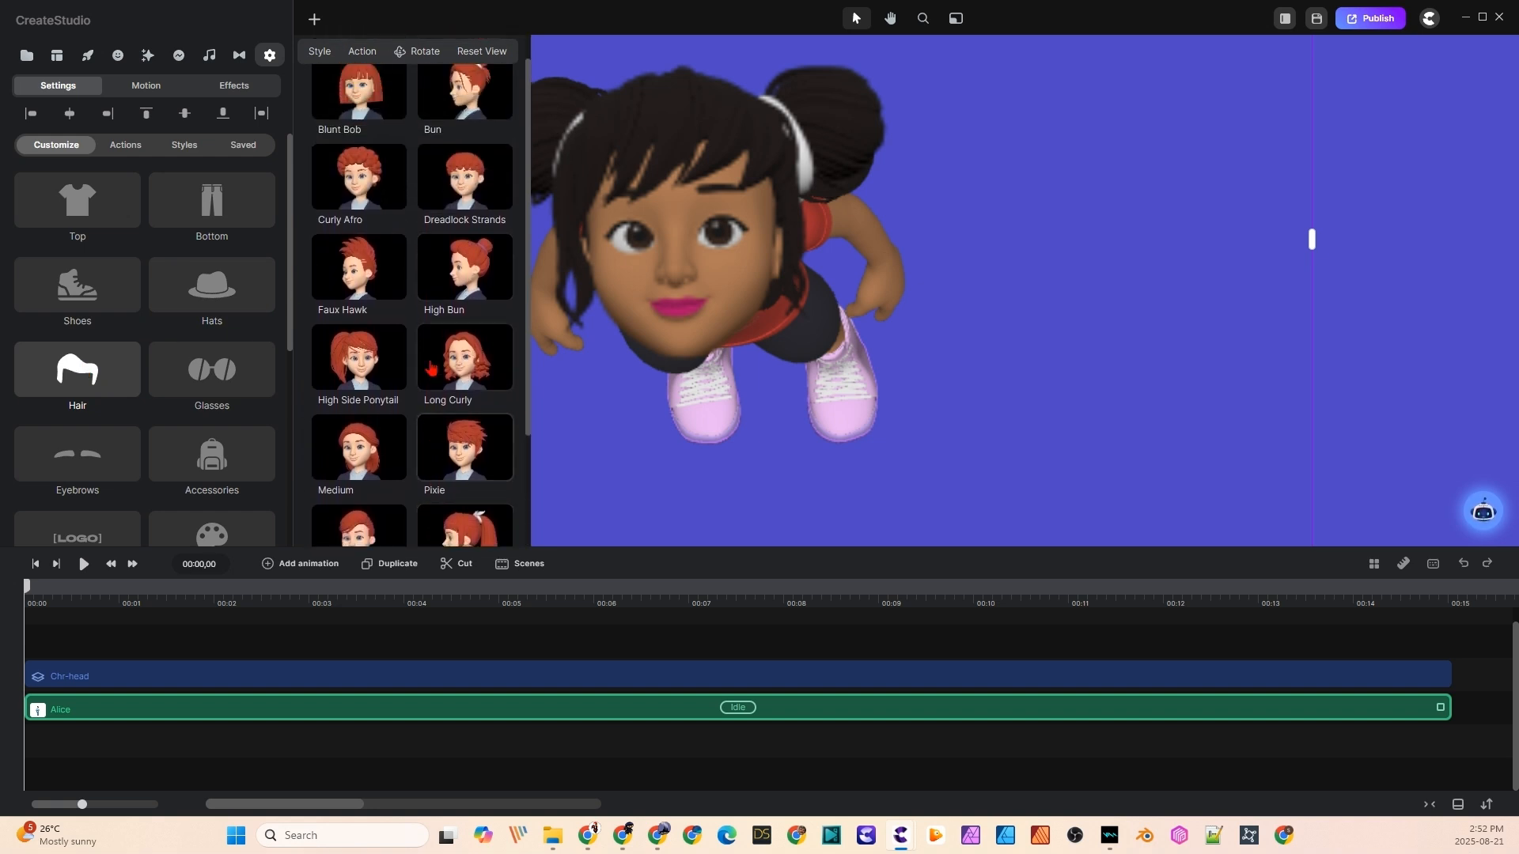
left_click(470, 215)
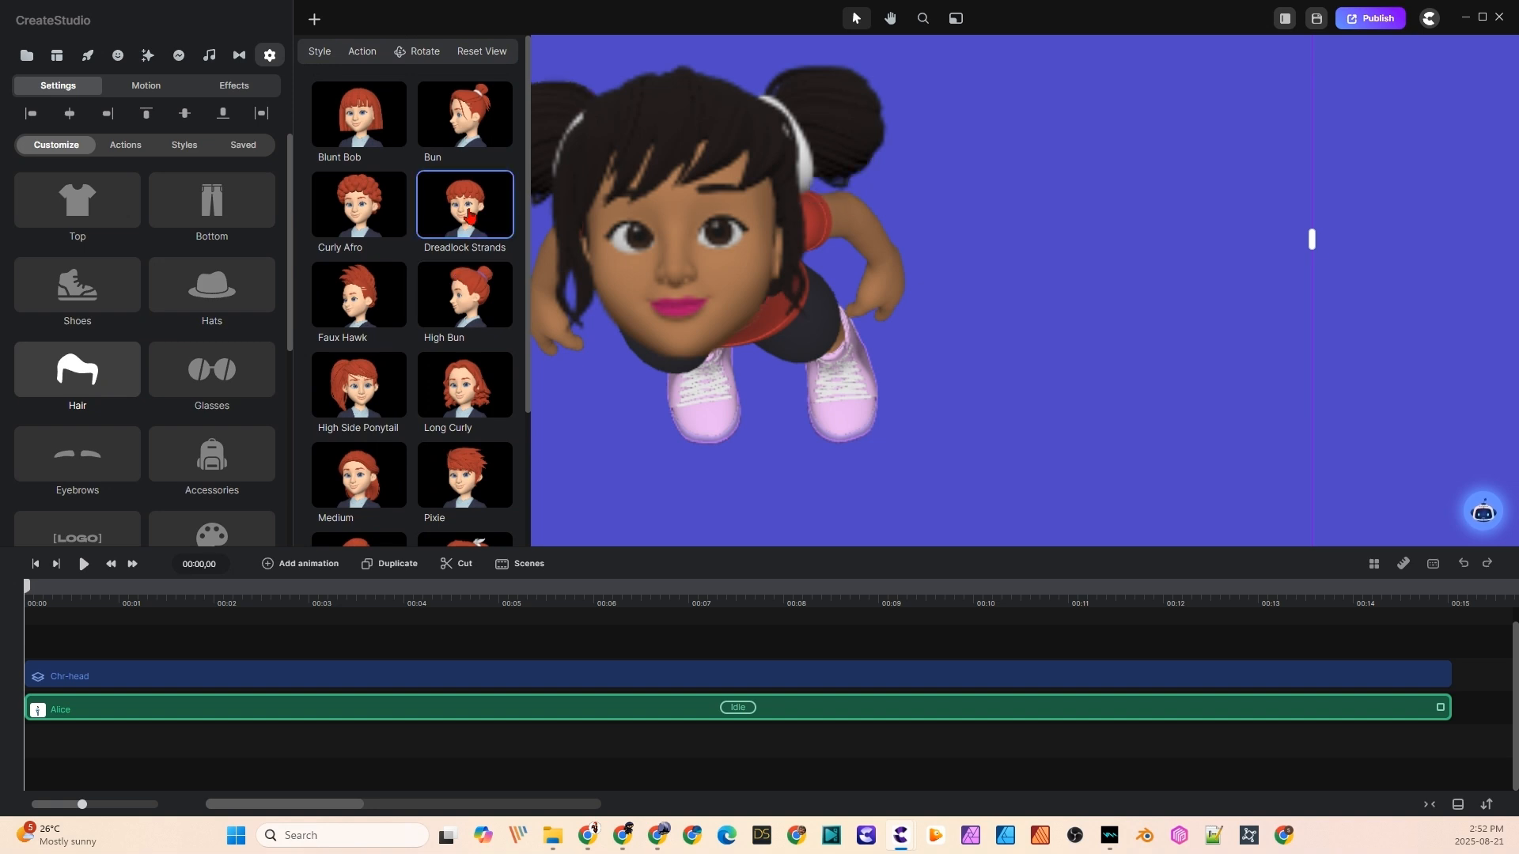
left_click(609, 410)
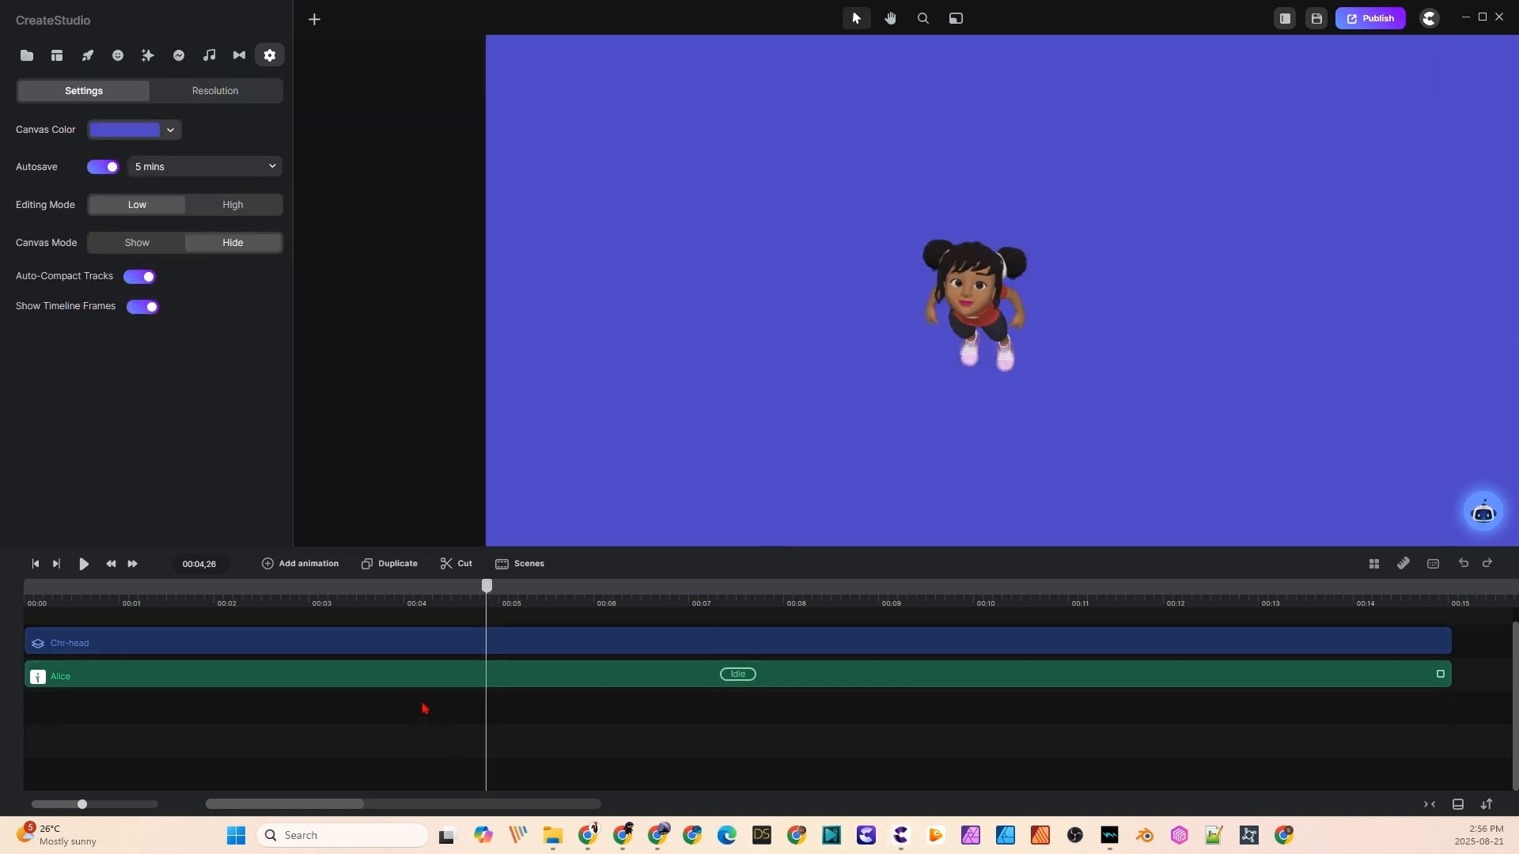
- Group the Chr-head and Alice clips into a single character group
left_click_drag(431, 712, 379, 629)
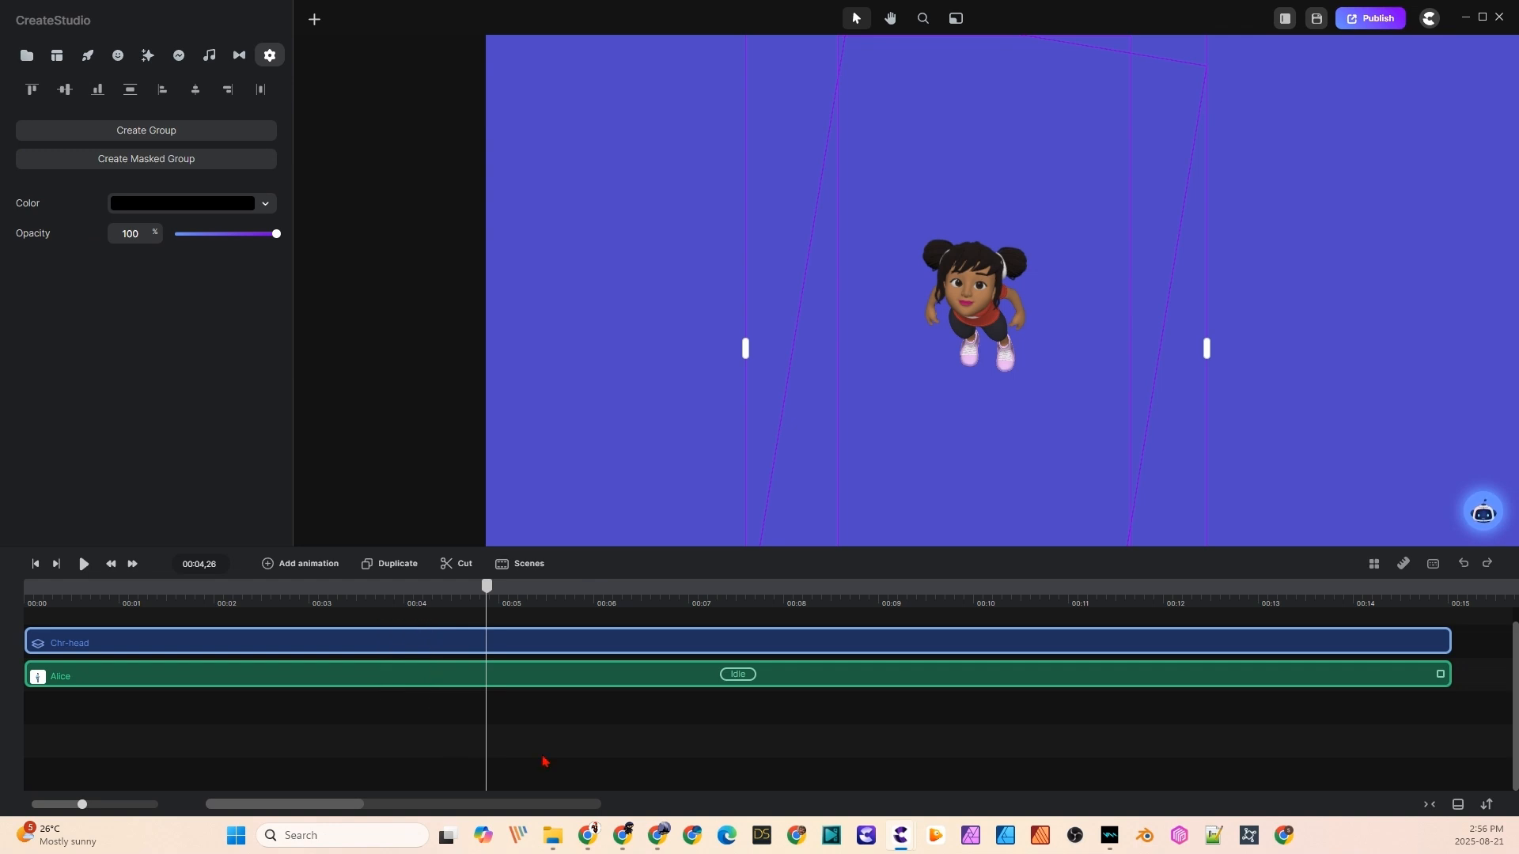
key("ctrl+g")
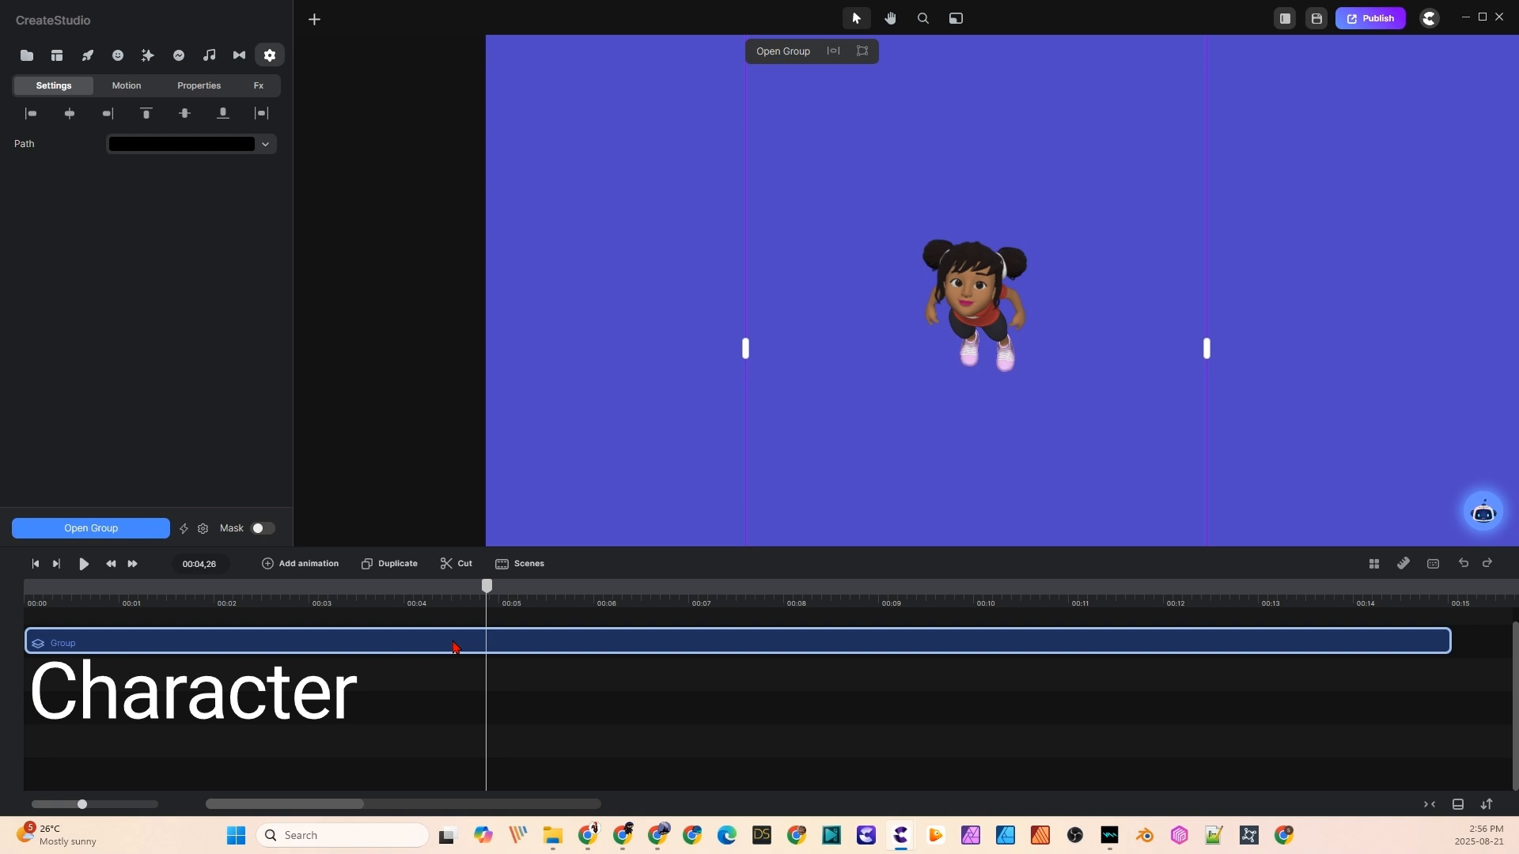
right_click(454, 647)
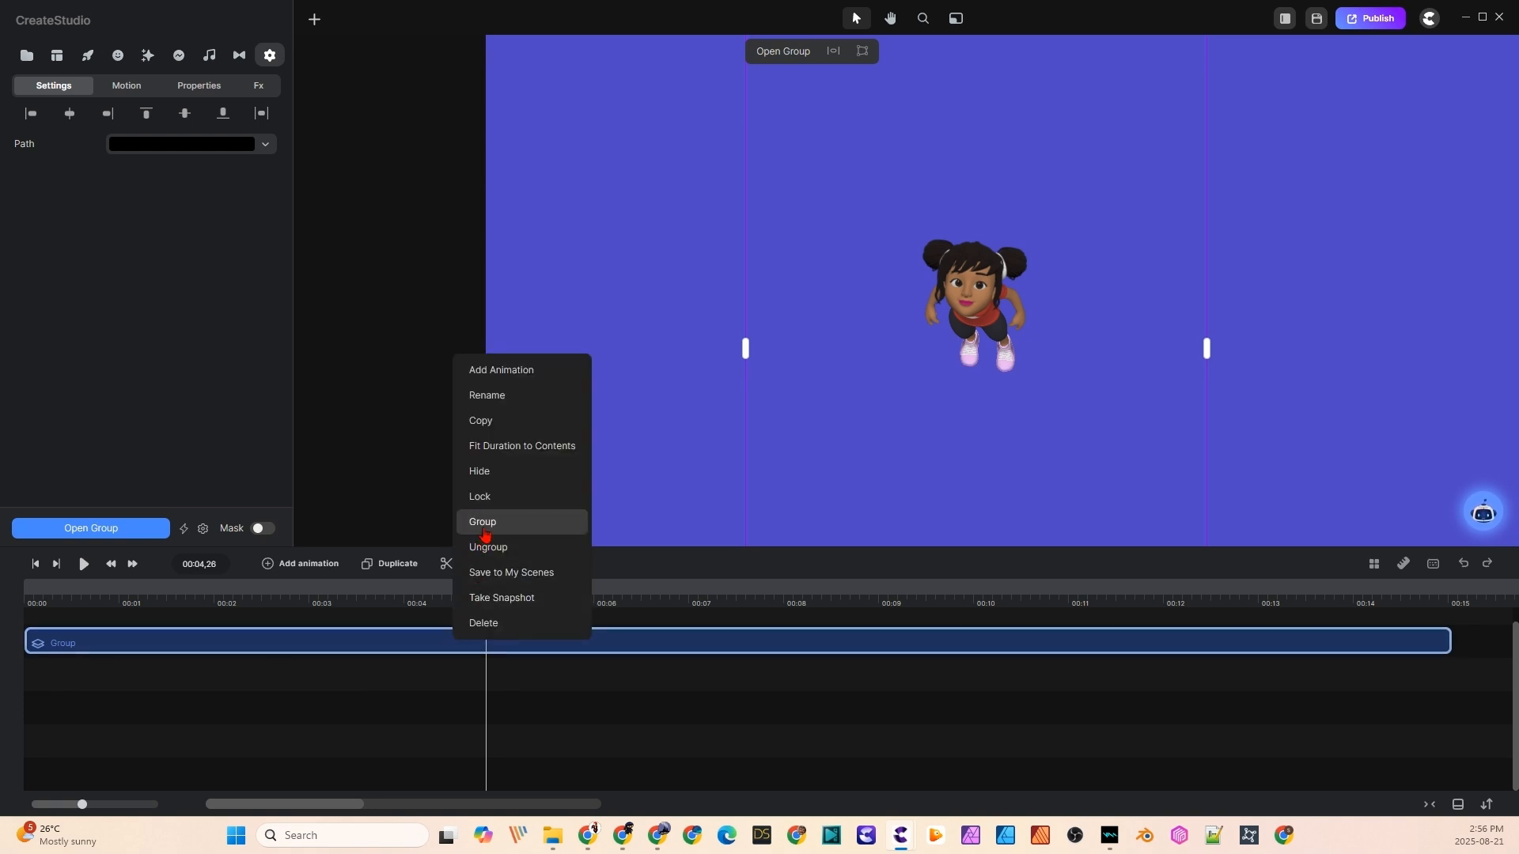
left_click(490, 523)
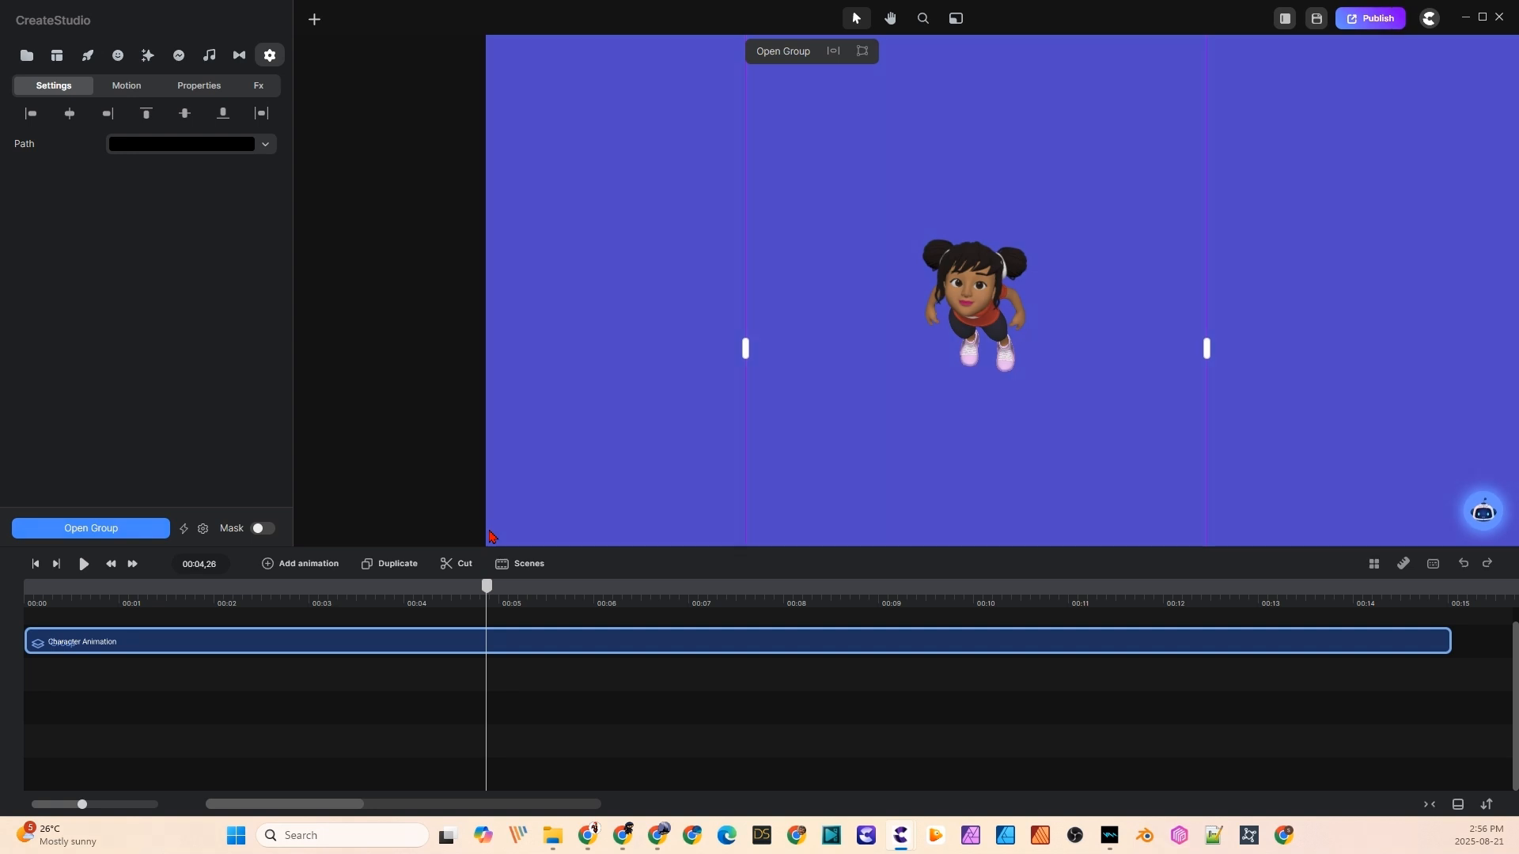
- Add a batch animation to the character group with scale 50%, speed 30% and randomness 0%
left_click(183, 530)
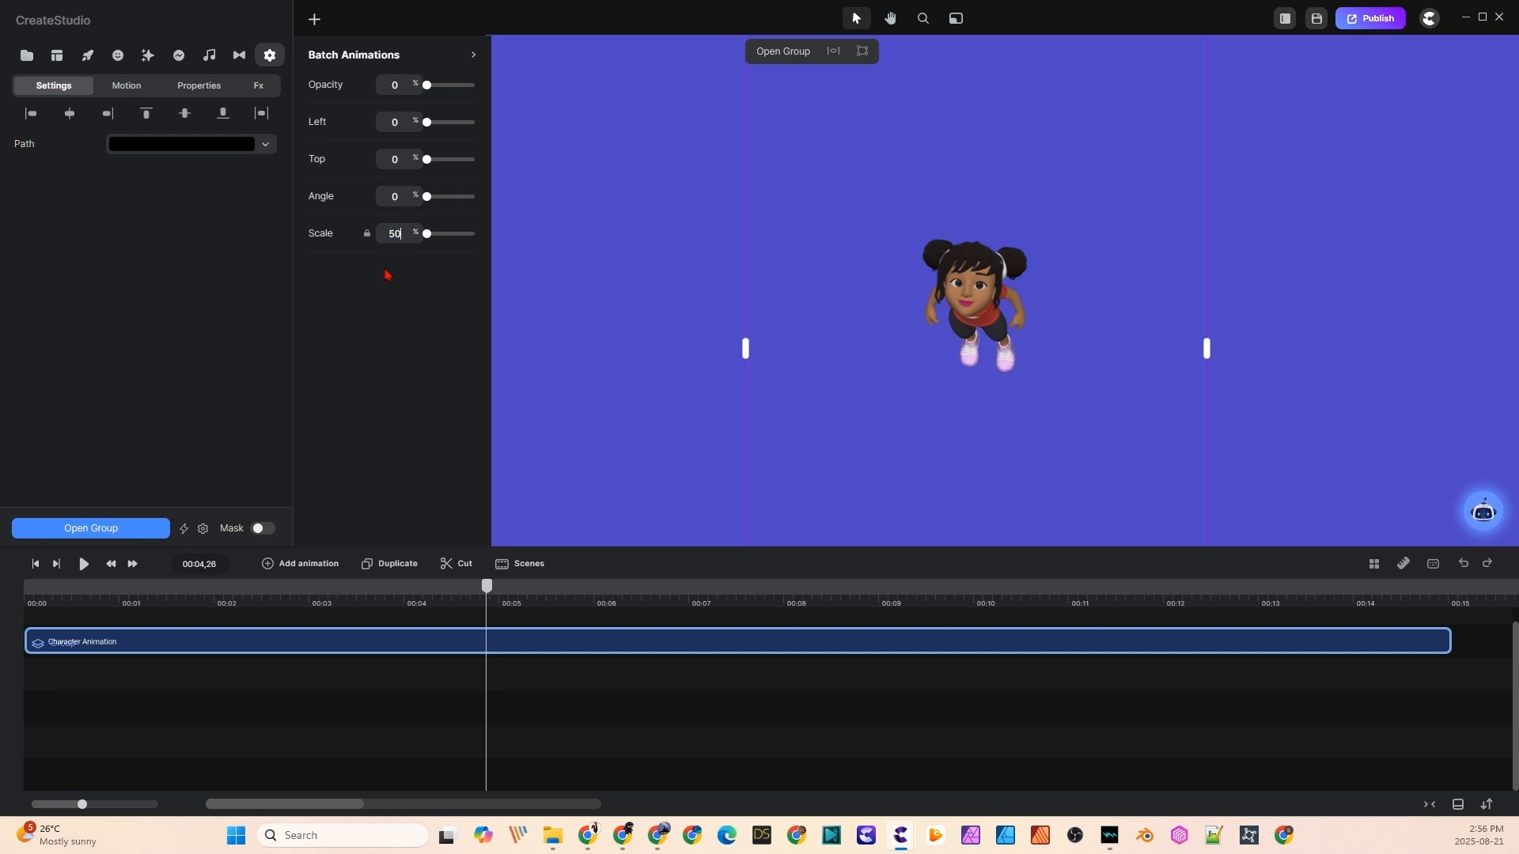
key("Return")
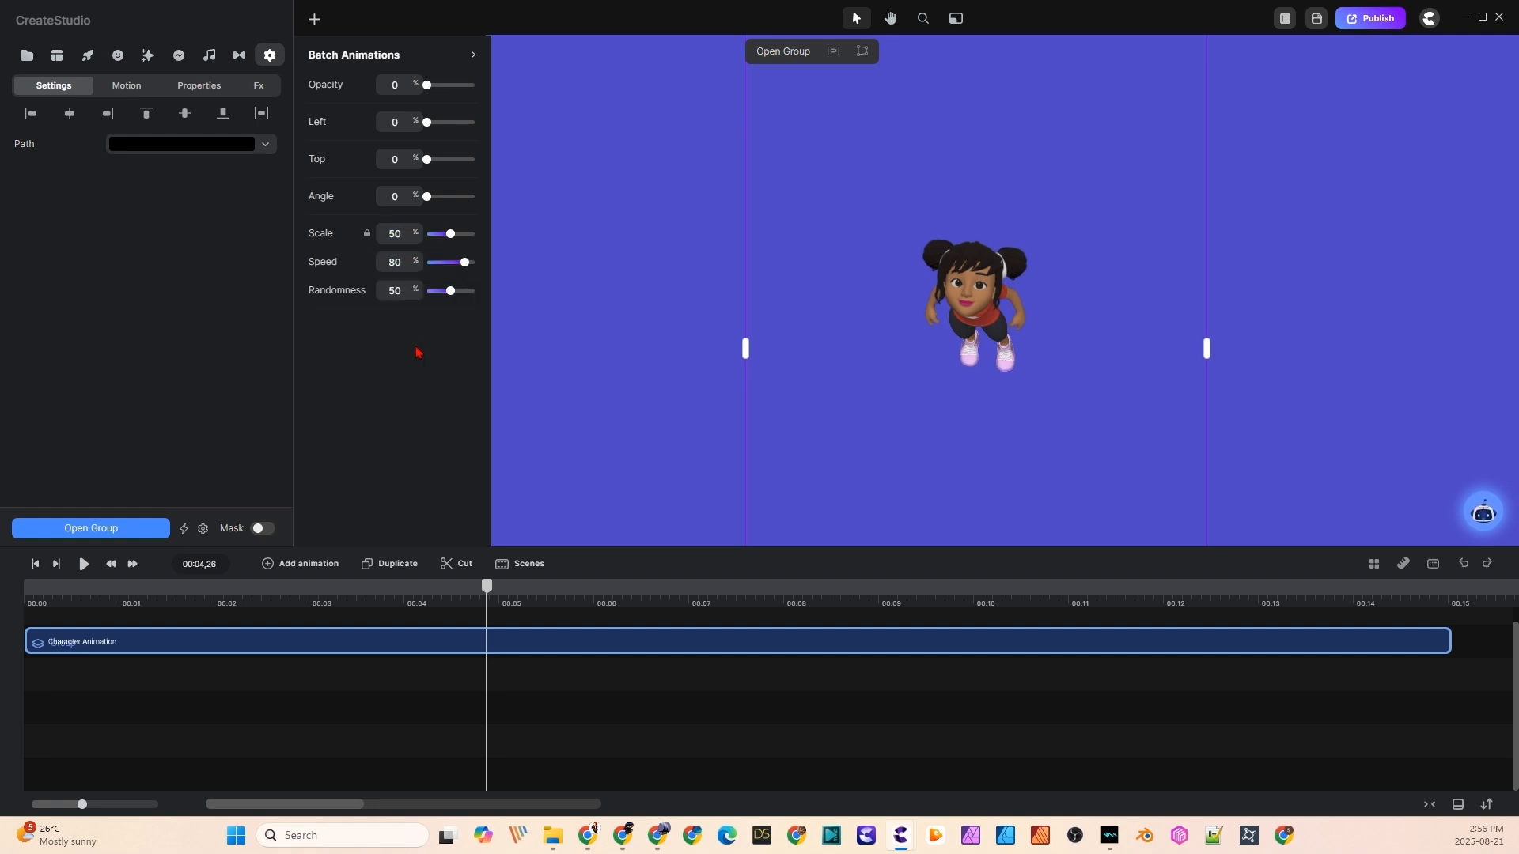
double_click(400, 262)
type("30")
key("Return")
type("0")
key("Return")
- Play the character animation from the start and return the playhead to 00:00
left_click_drag(455, 603, 1, 614)
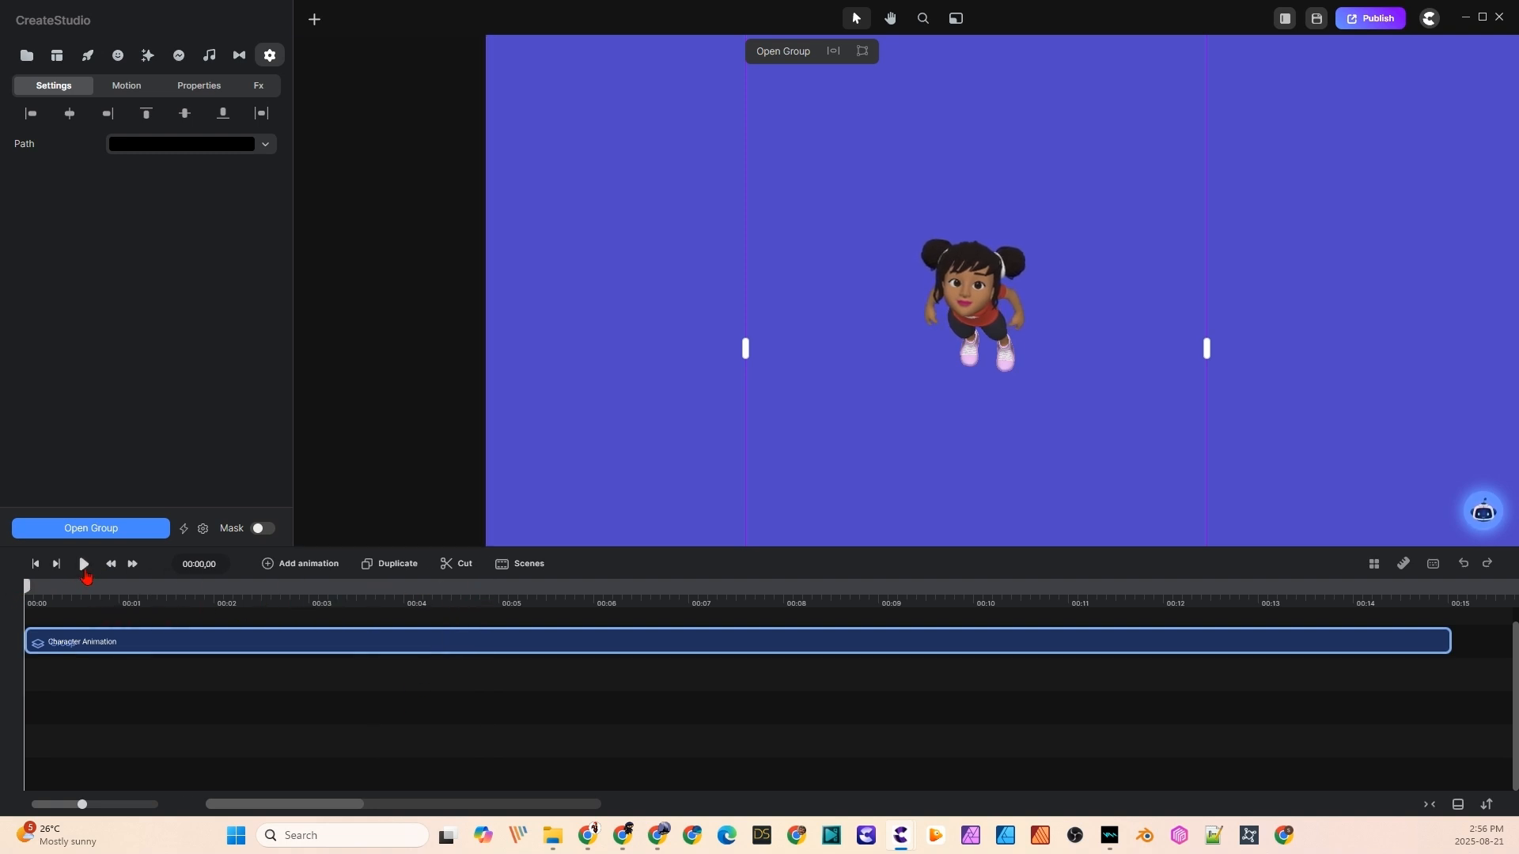
left_click(84, 567)
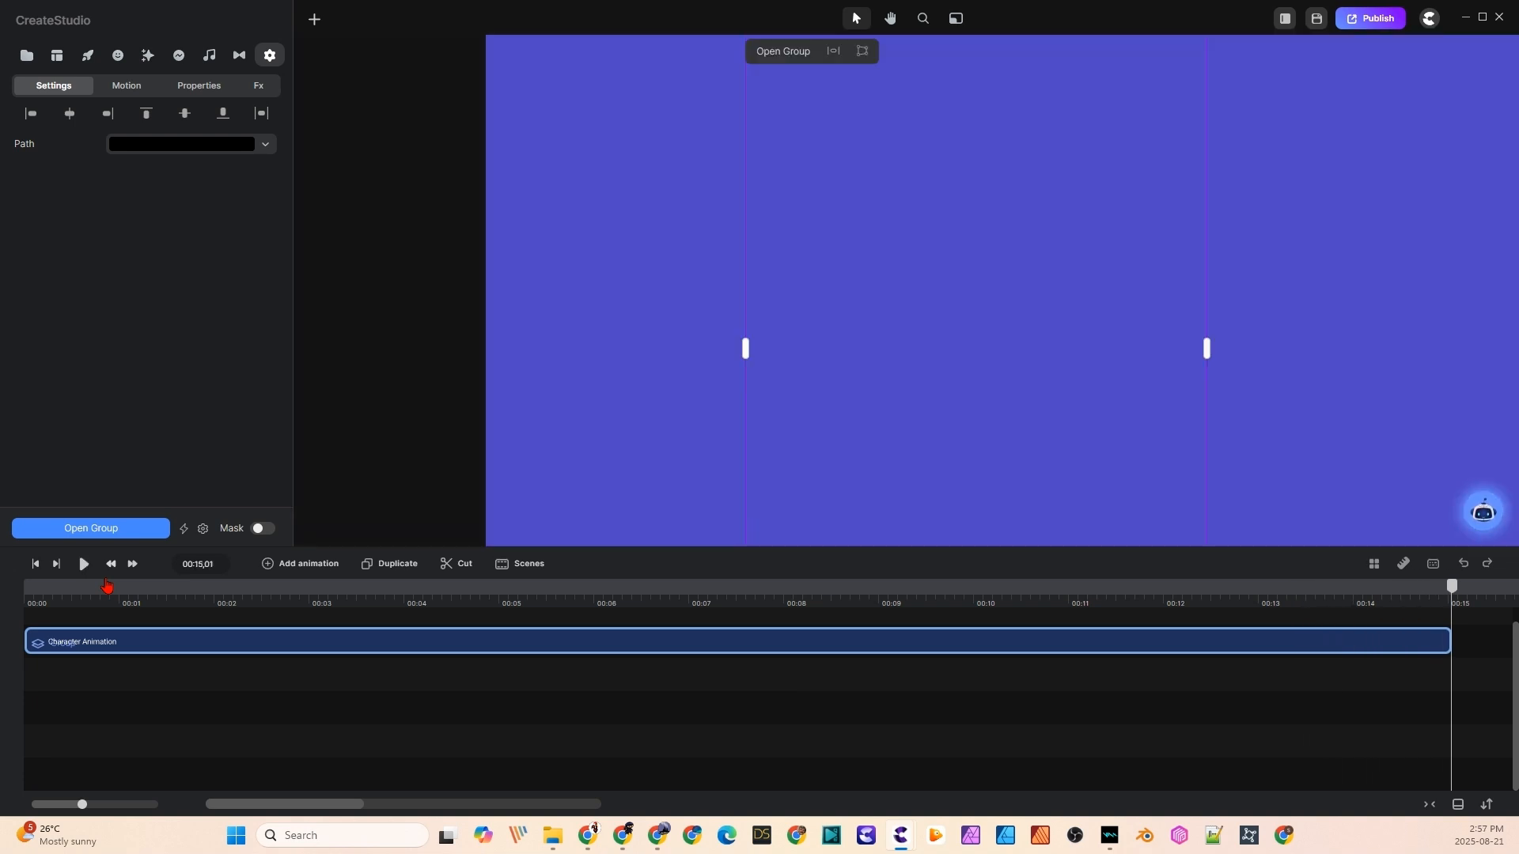
left_click_drag(1453, 587, 1373, 590)
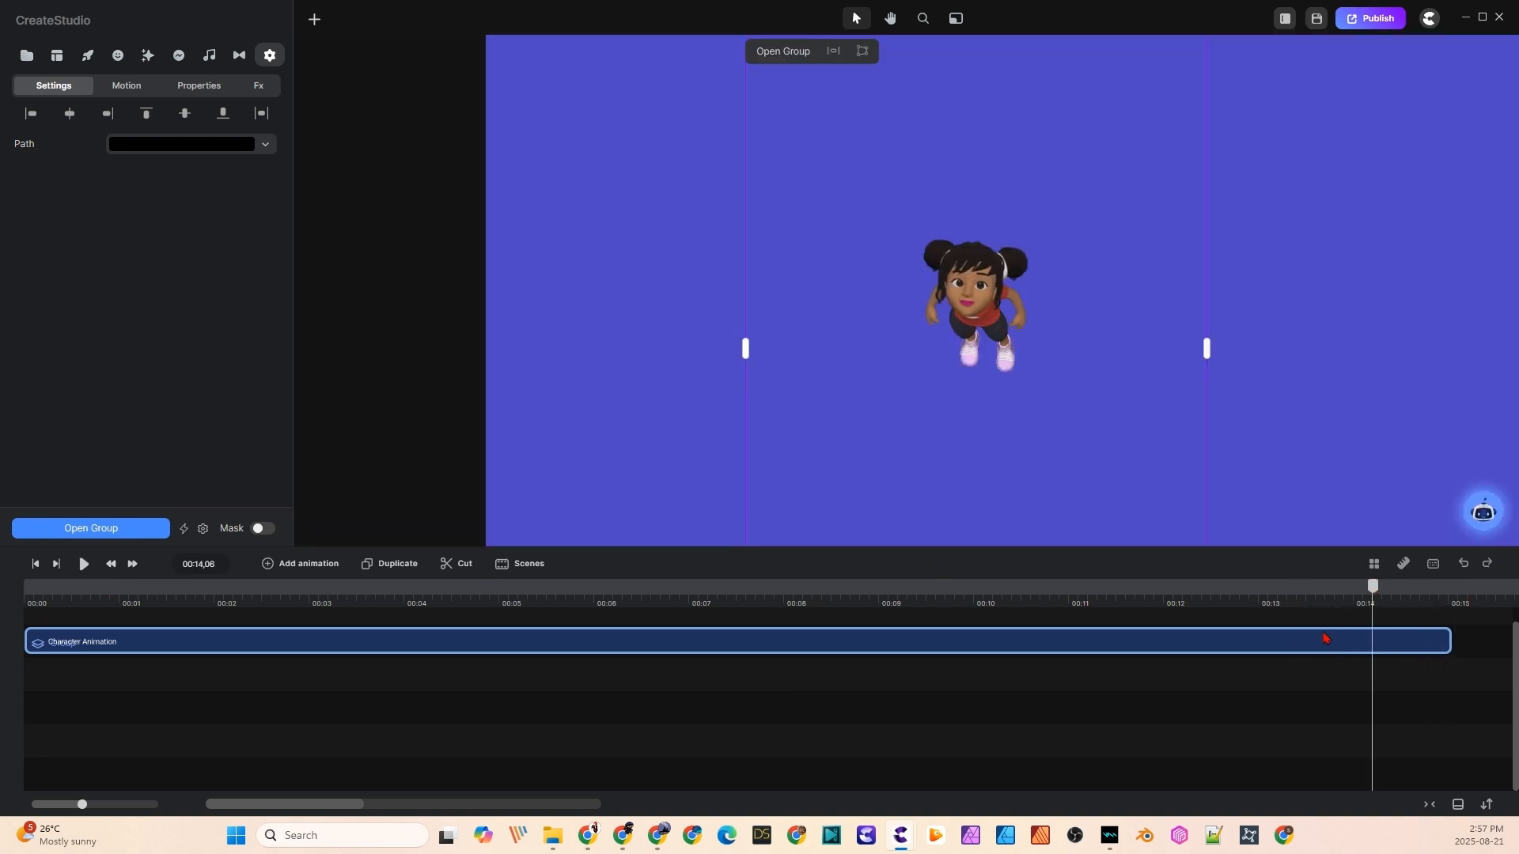
left_click_drag(1326, 638, 24, 639)
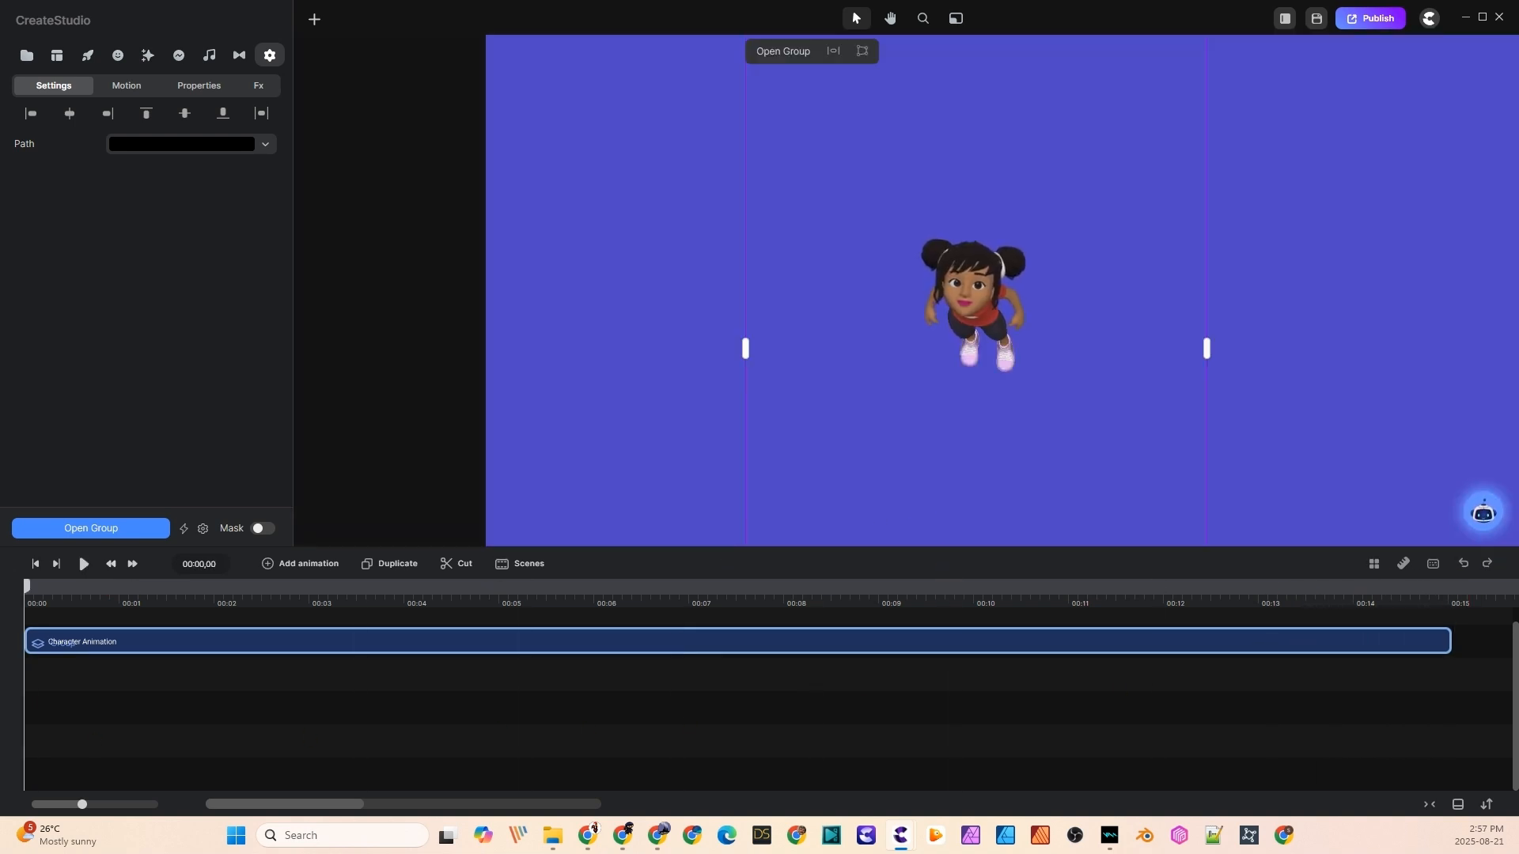
- Add a circle on the track below the character group and extend its clip to 15 seconds
left_click(554, 348)
left_click(314, 19)
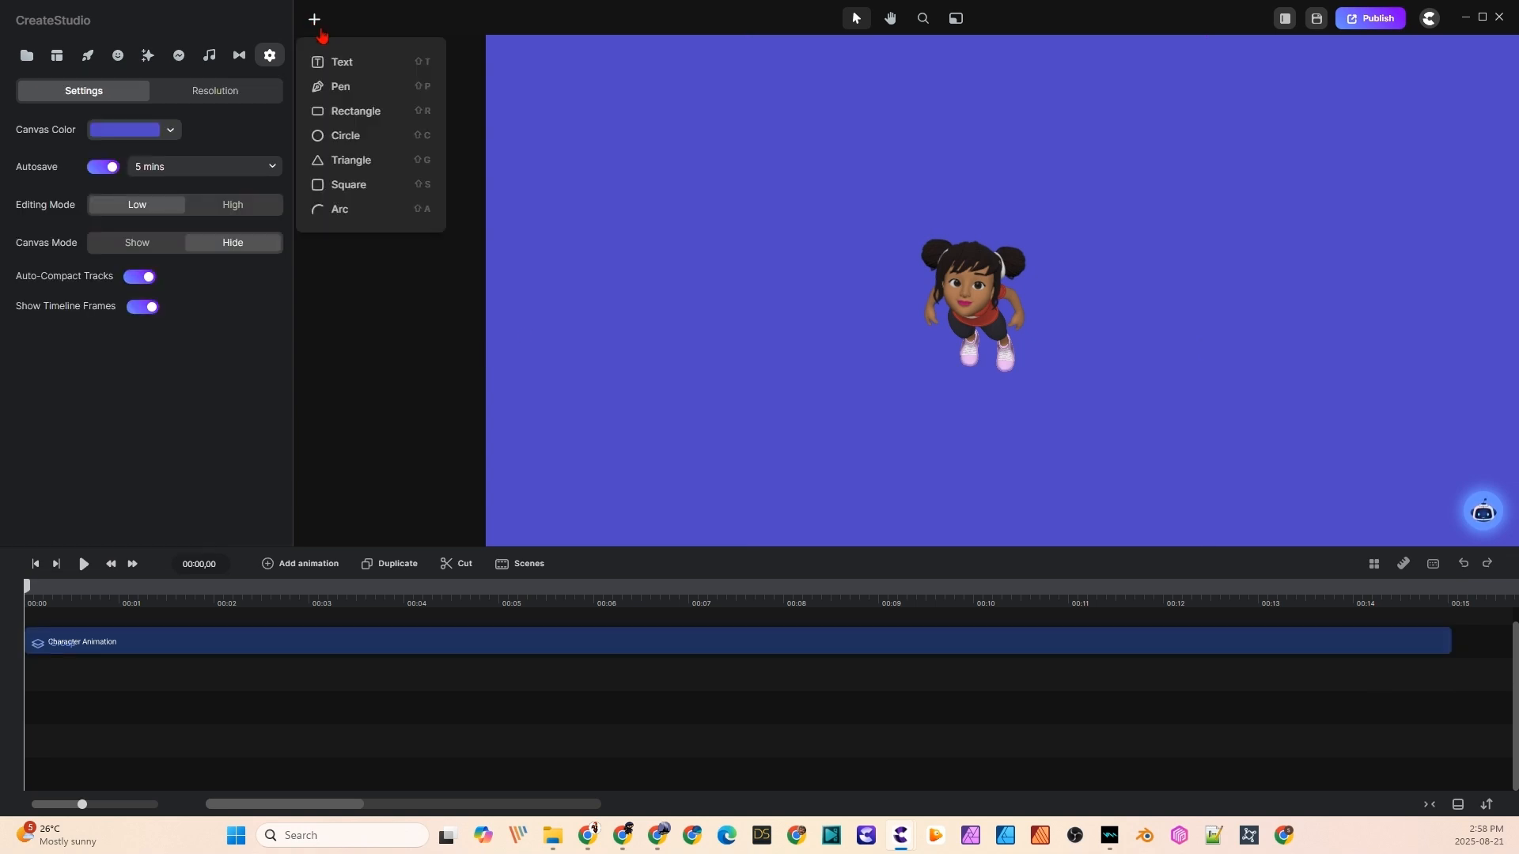
left_click_drag(357, 143, 39, 686)
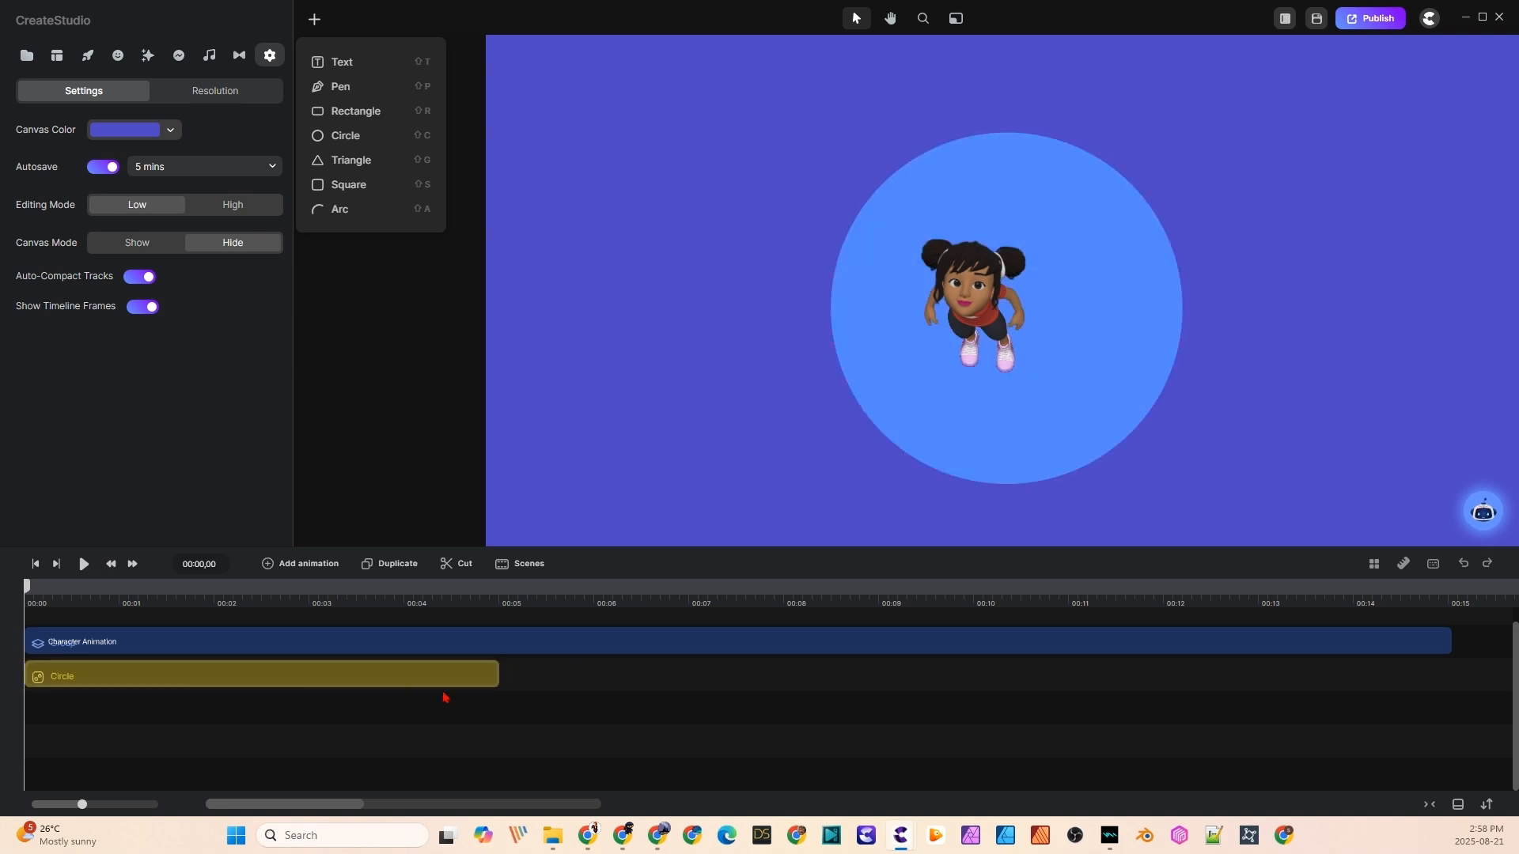
left_click_drag(495, 675, 1451, 683)
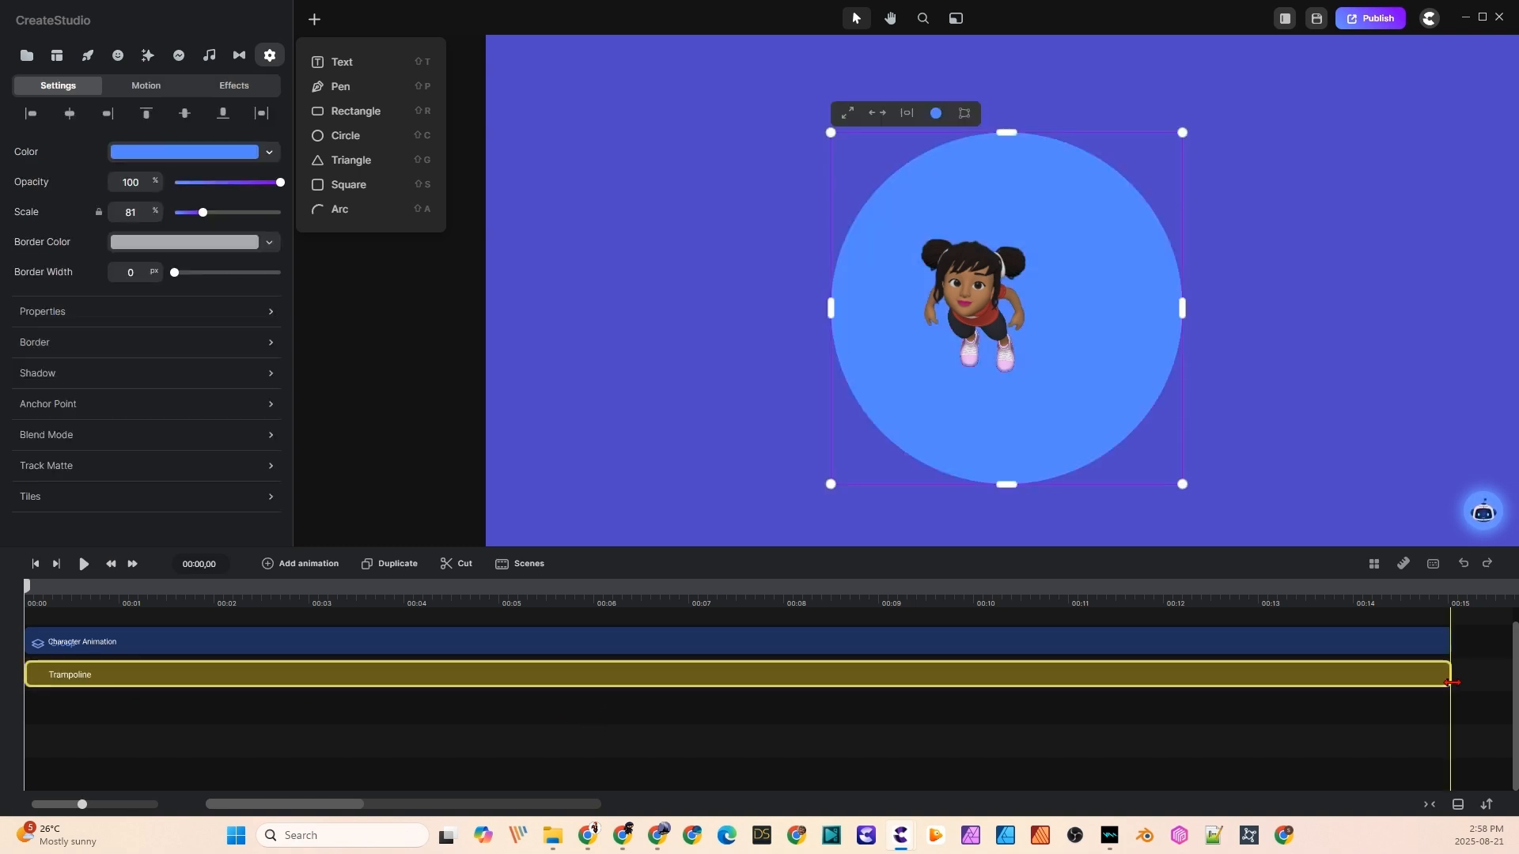
- Fill the circle with black (000000) and set its border width to 13 px
left_click(158, 152)
left_click_drag(224, 187, 150, 272)
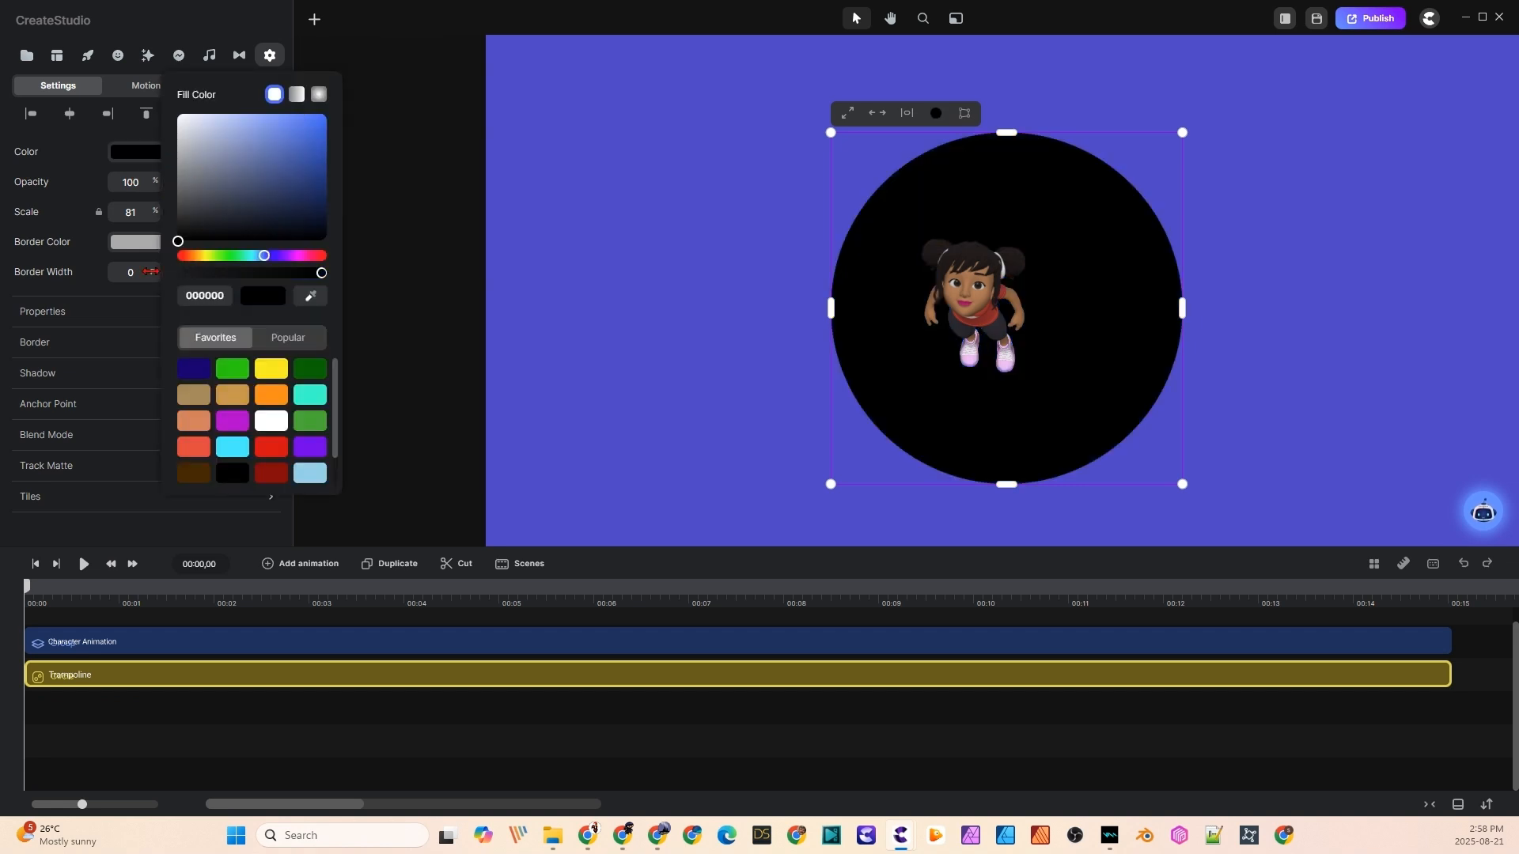
left_click(146, 271)
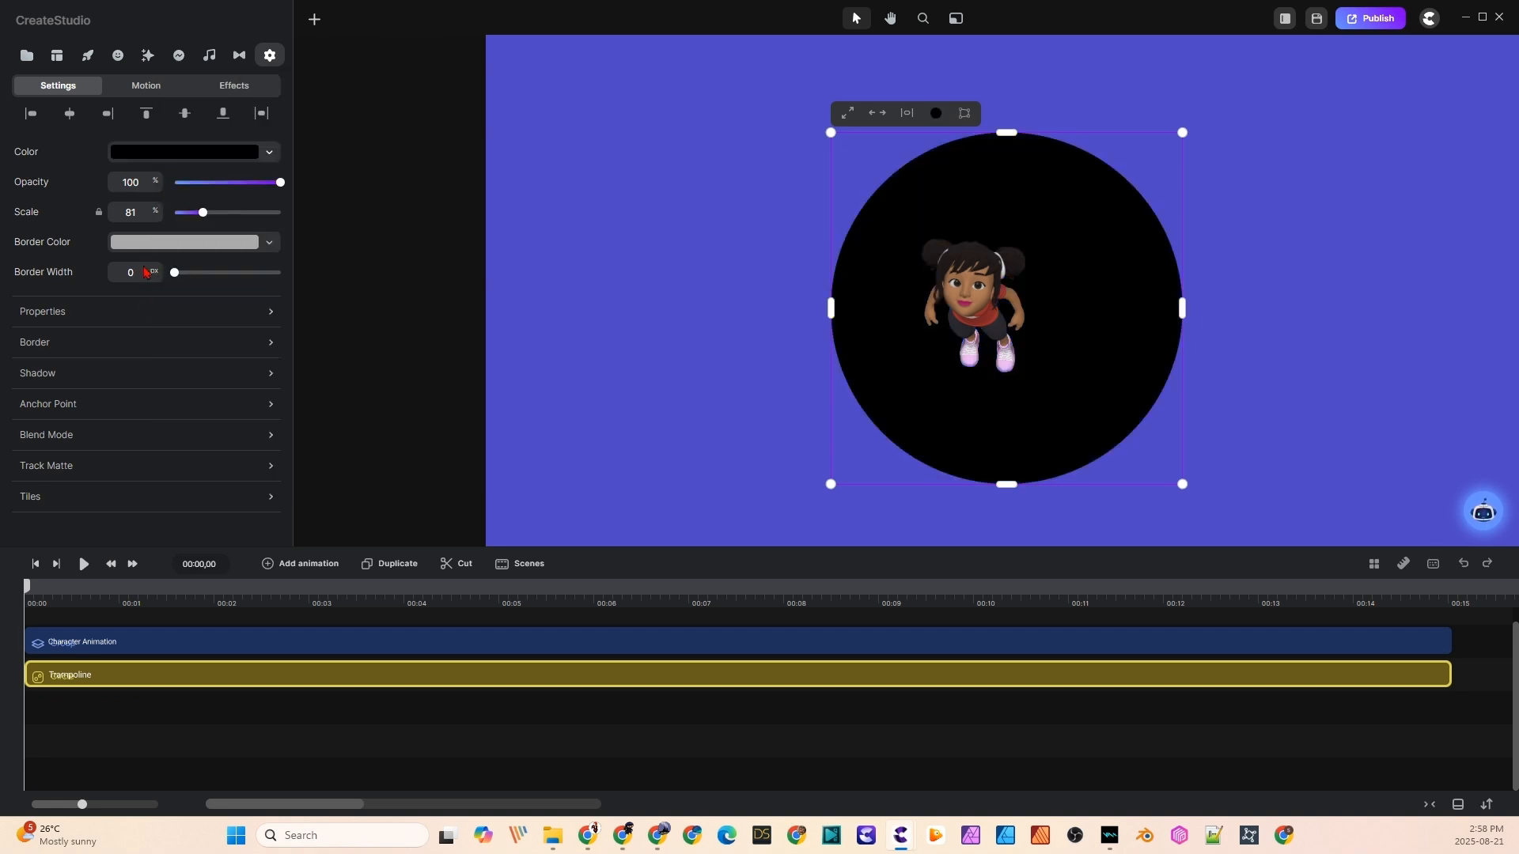
left_click_drag(173, 273, 187, 273)
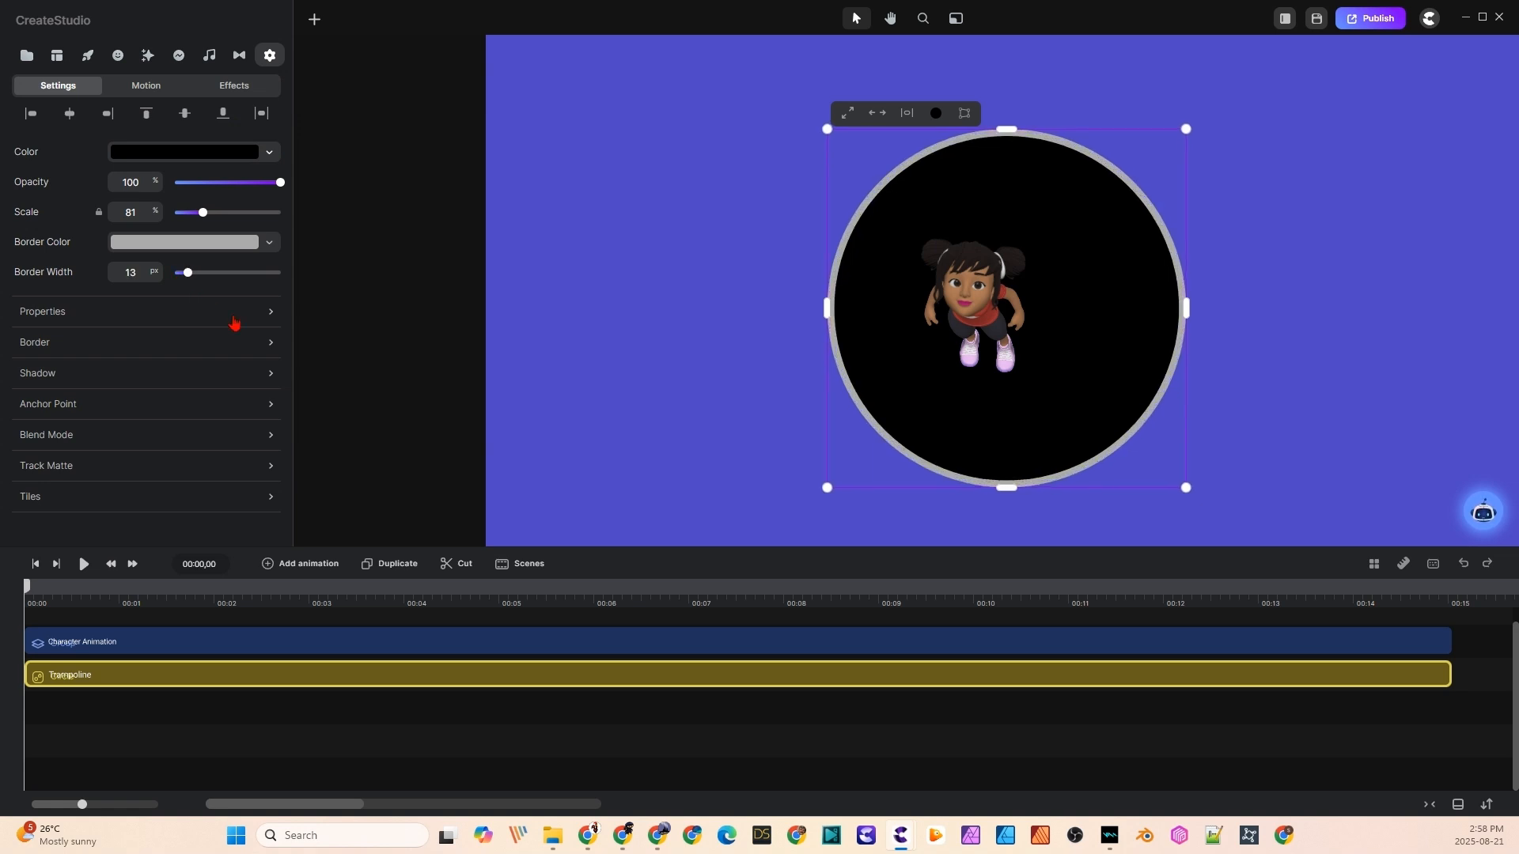
- Move the character group up and right inside the circle, then play the scene through and return to the start
left_click(700, 353)
left_click(966, 302)
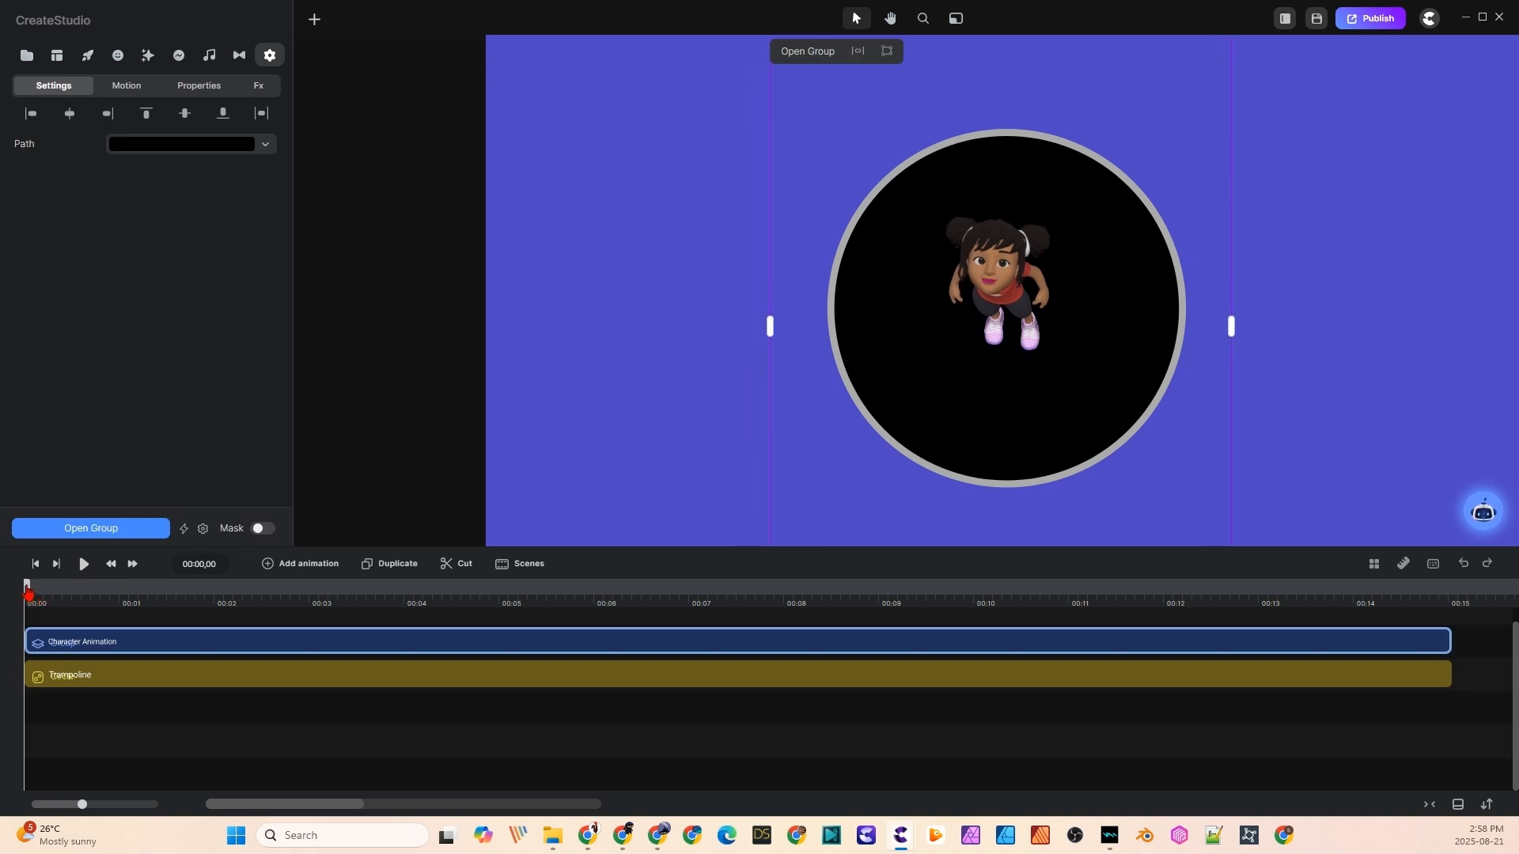
left_click_drag(30, 589, 28, 625)
left_click(84, 564)
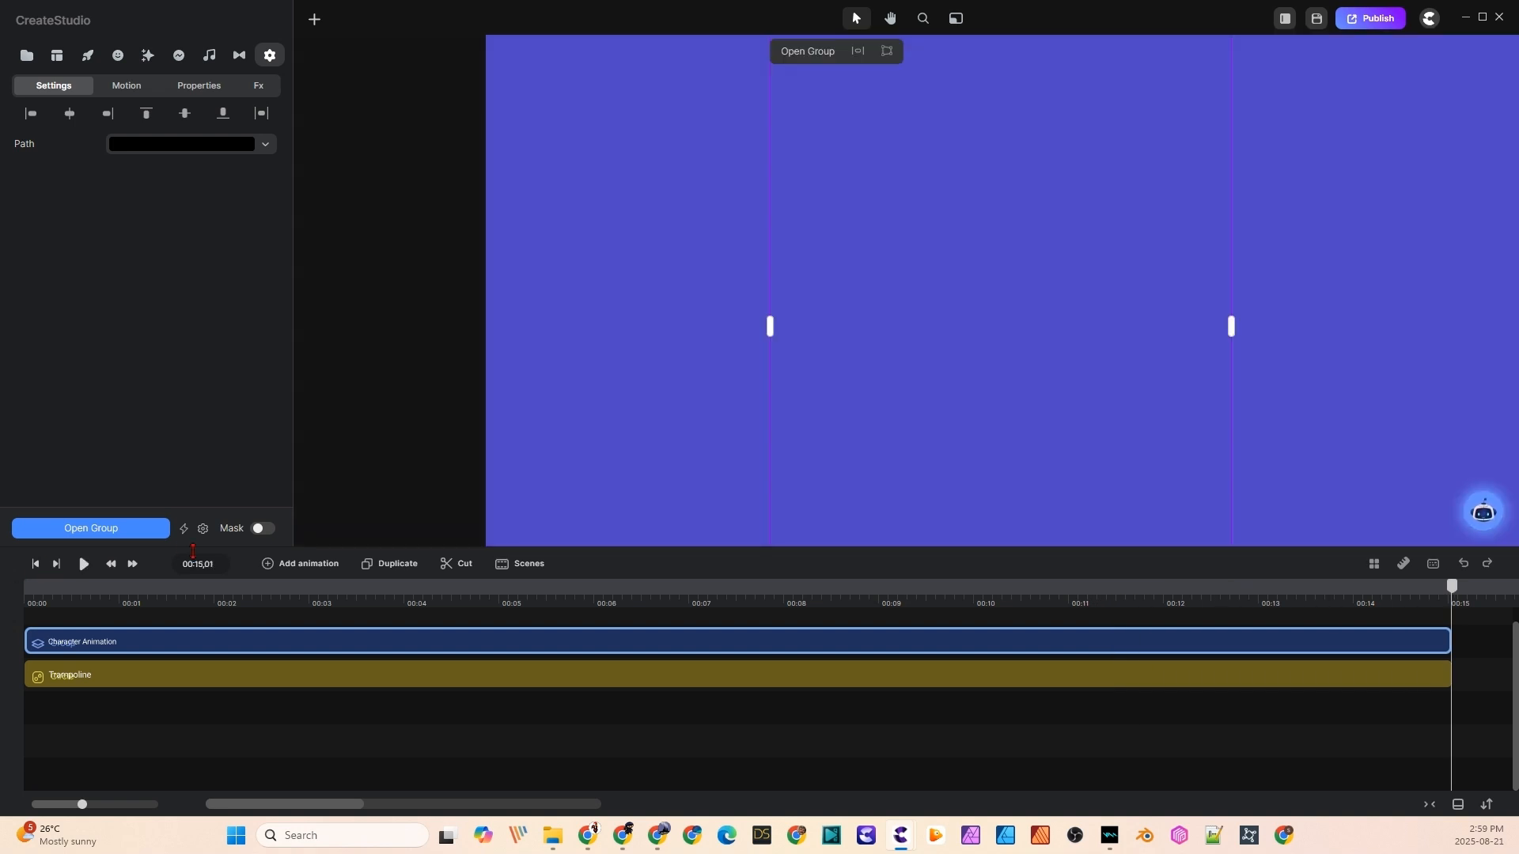
left_click(35, 564)
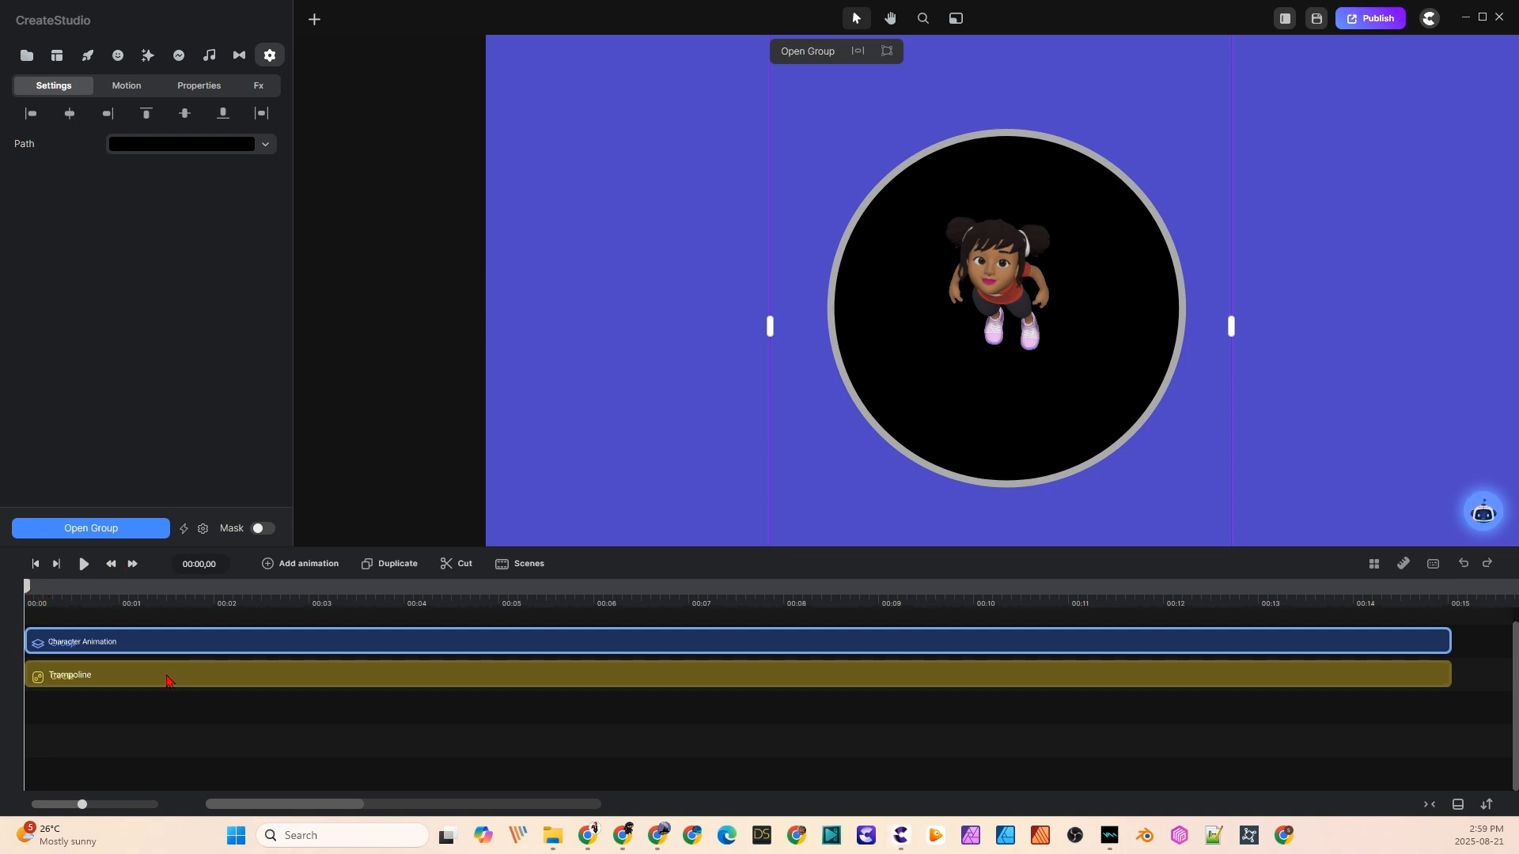
- Move the circle clip one track down, leaving an empty track beneath the character group
left_click_drag(168, 680, 159, 709)
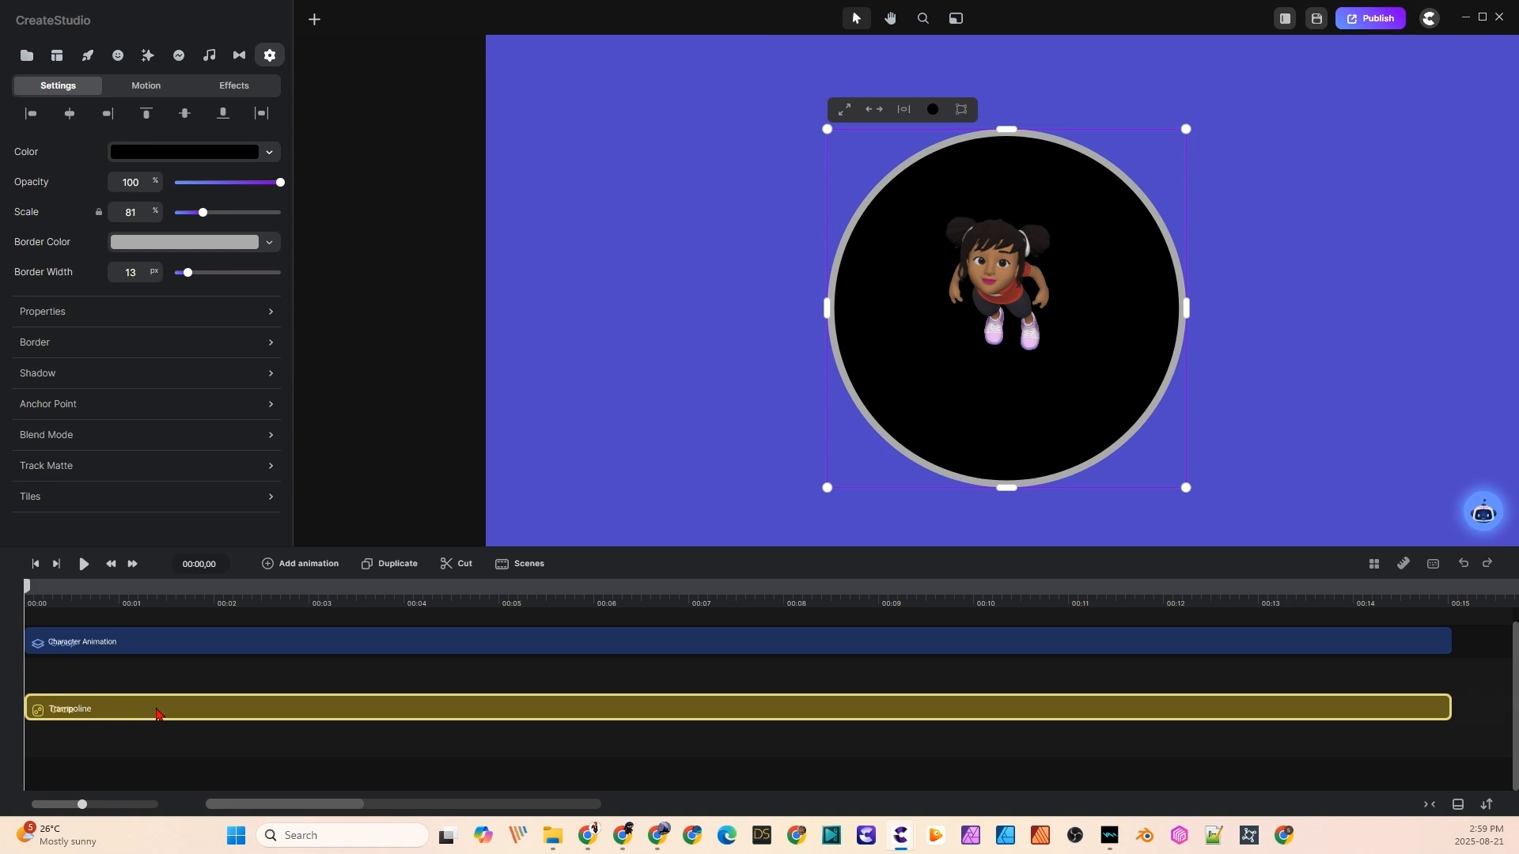
- Add a second circle, scaled to 68%, on the empty track between the character and trampoline clips, and extend its clip to 15 seconds
left_click(314, 20)
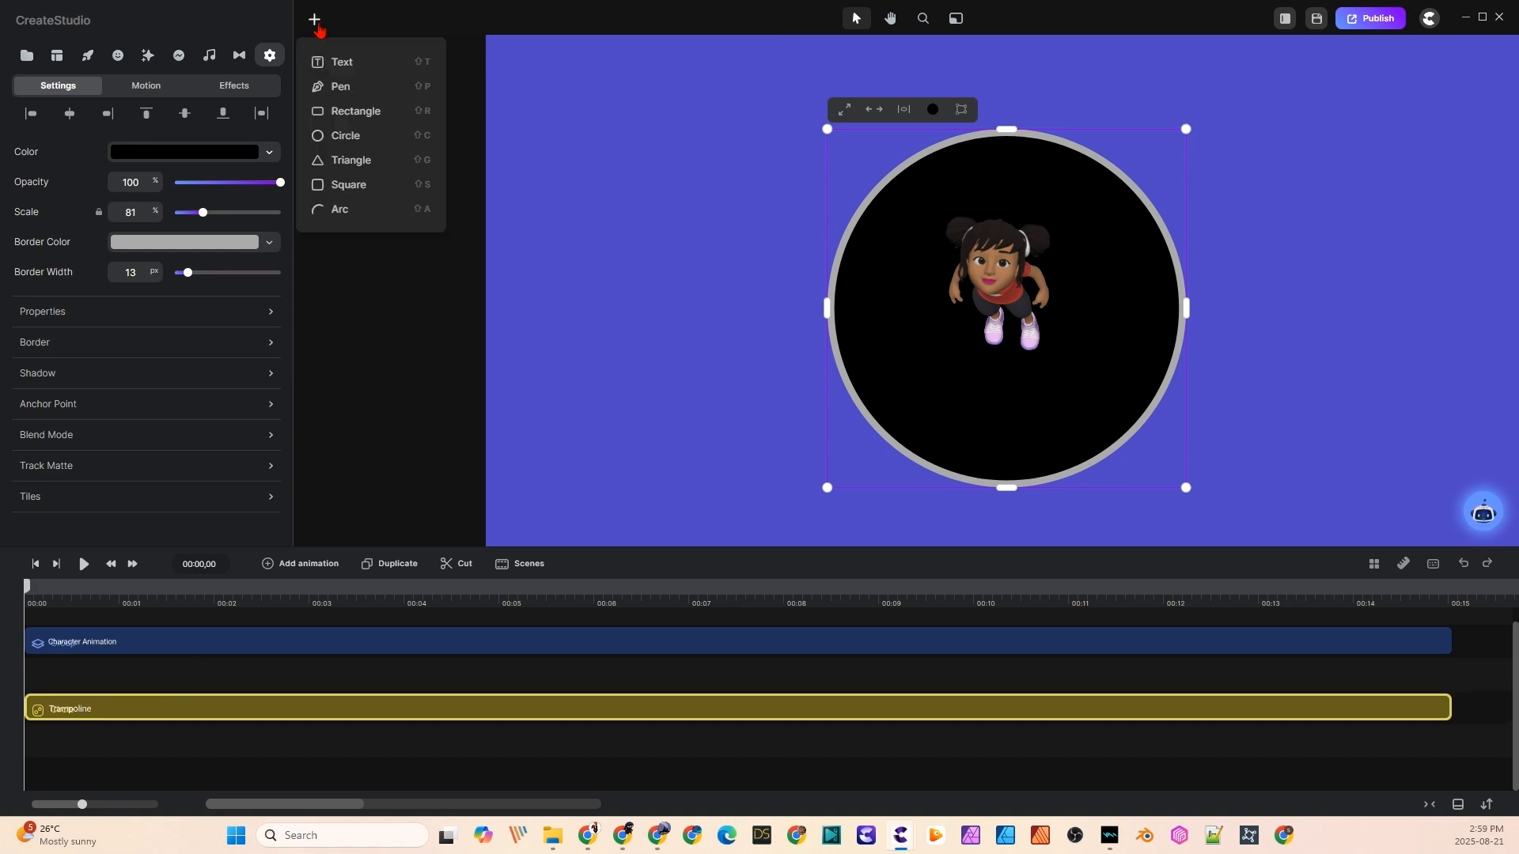
left_click_drag(342, 141, 47, 689)
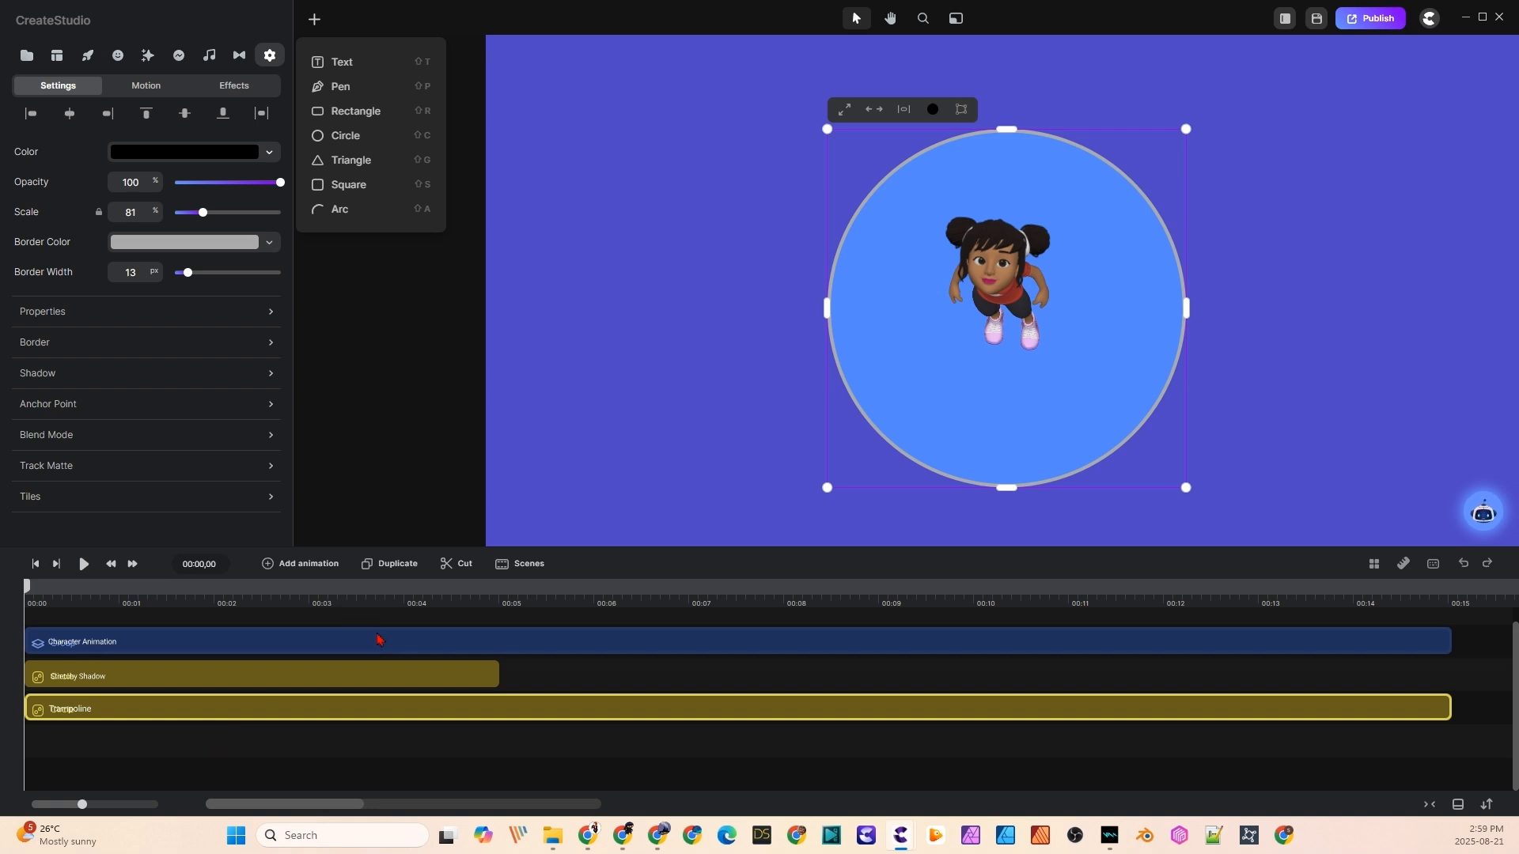
left_click_drag(500, 673, 1452, 673)
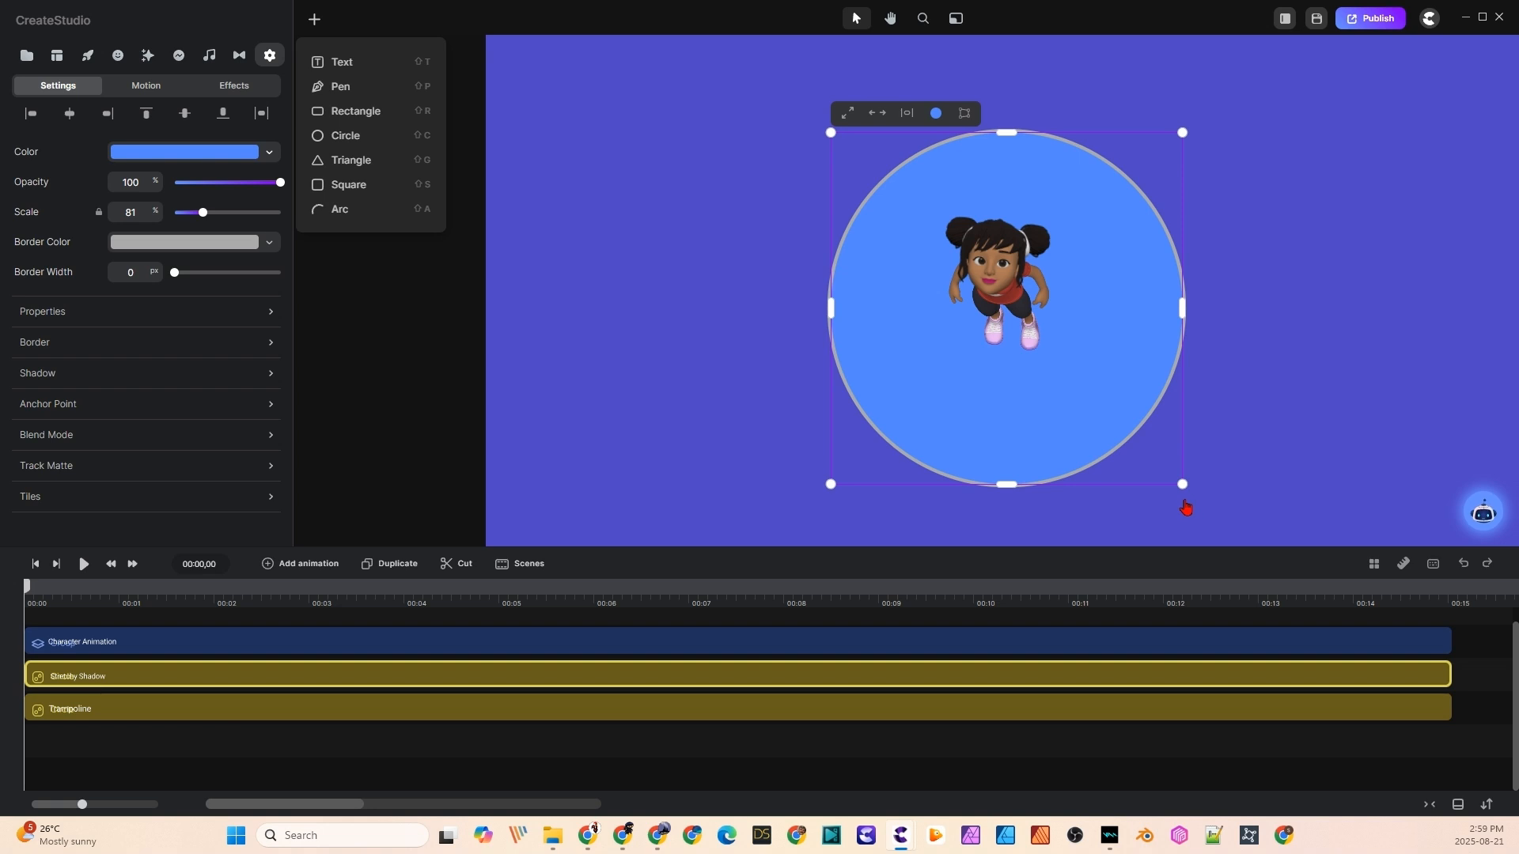
left_click_drag(1182, 483, 1151, 459)
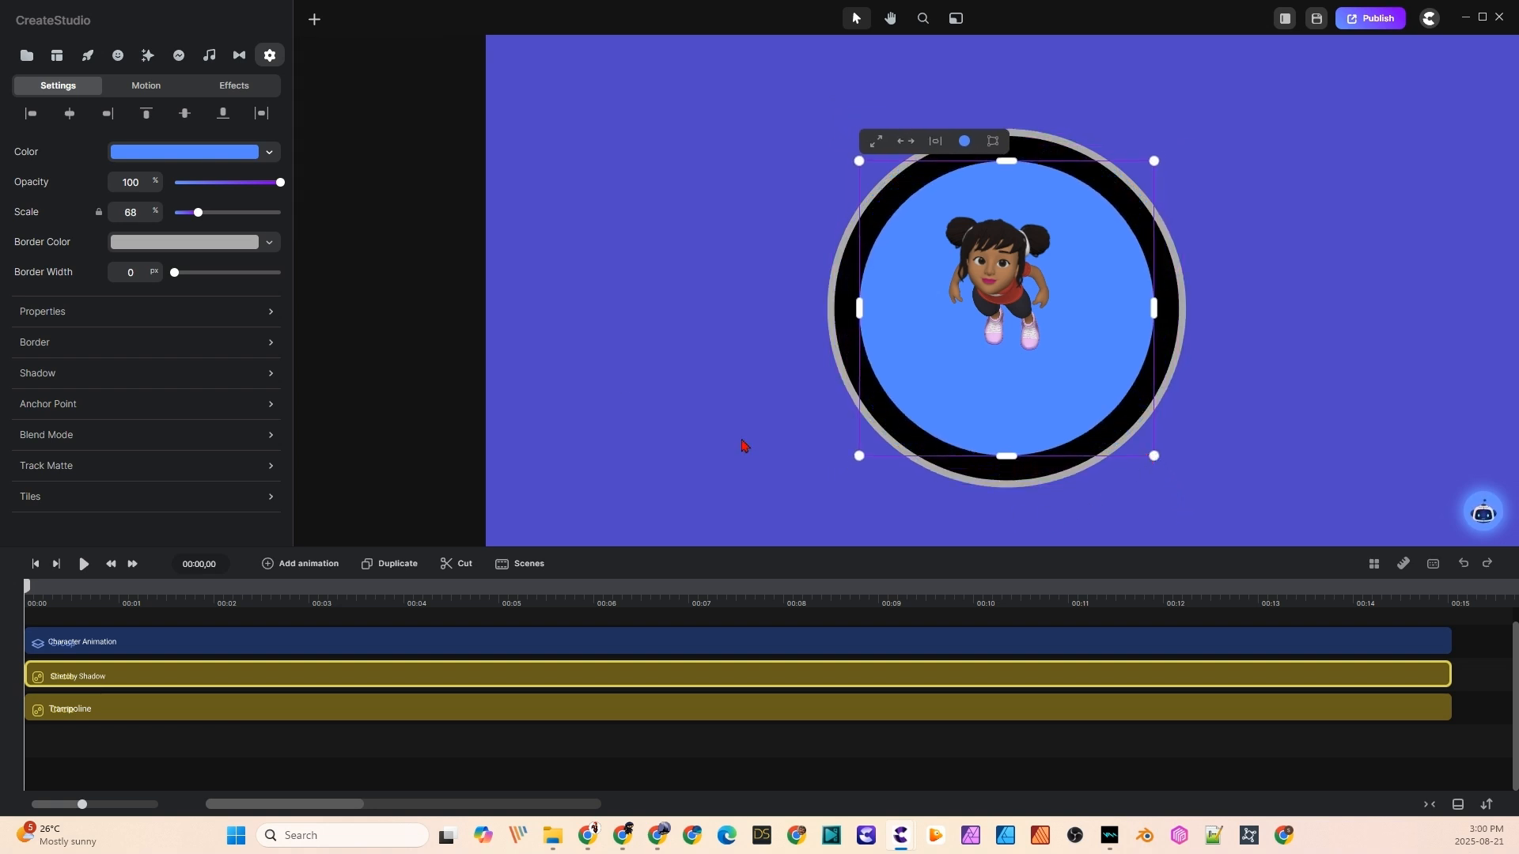
- Fill the new inner circle with solid dark grey (4f4f4f)
left_click(202, 161)
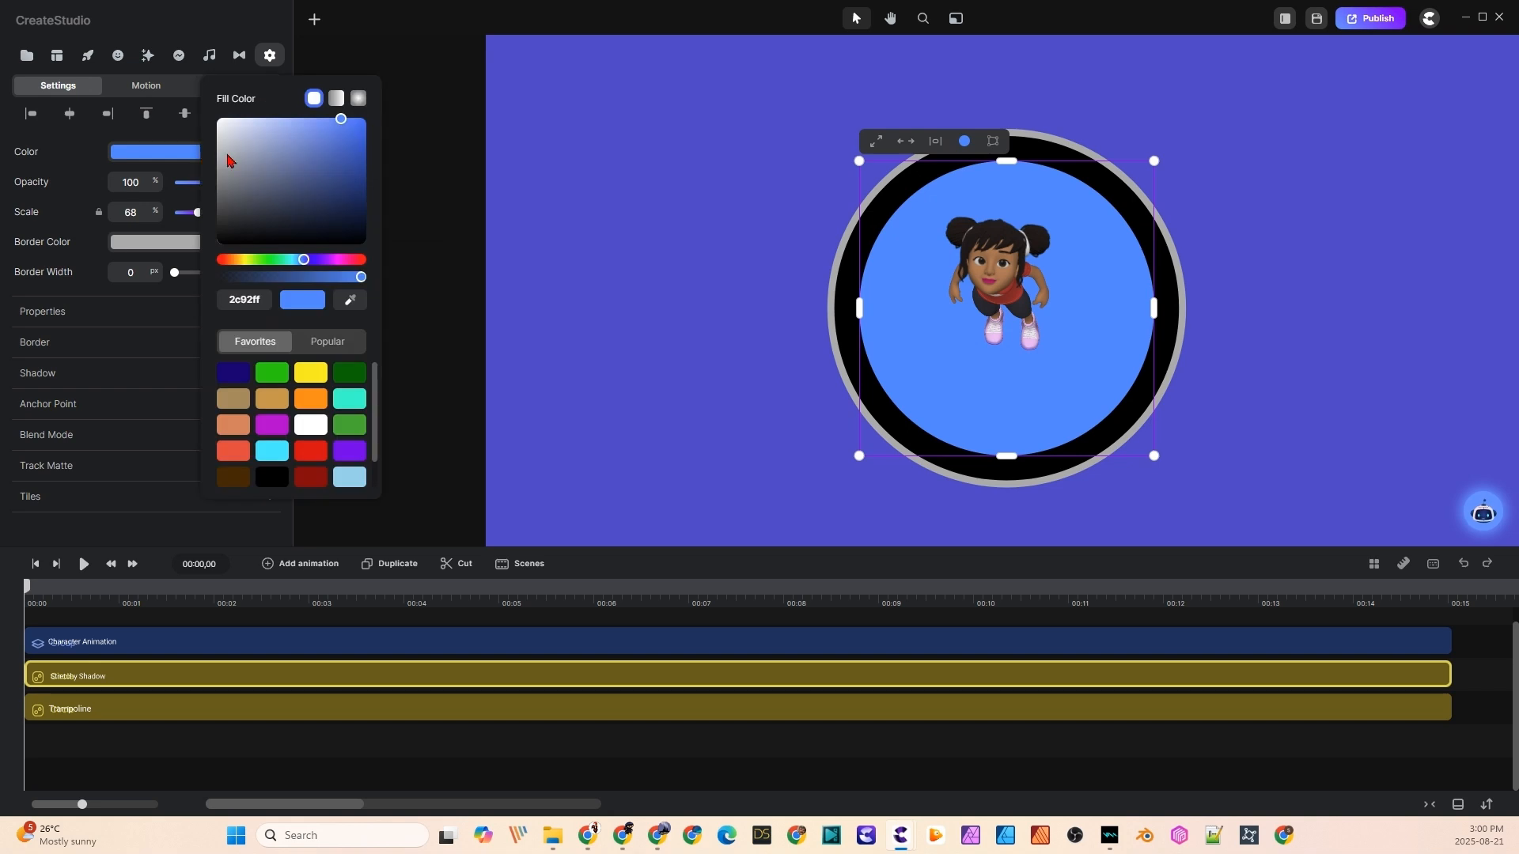
left_click_drag(262, 166, 212, 210)
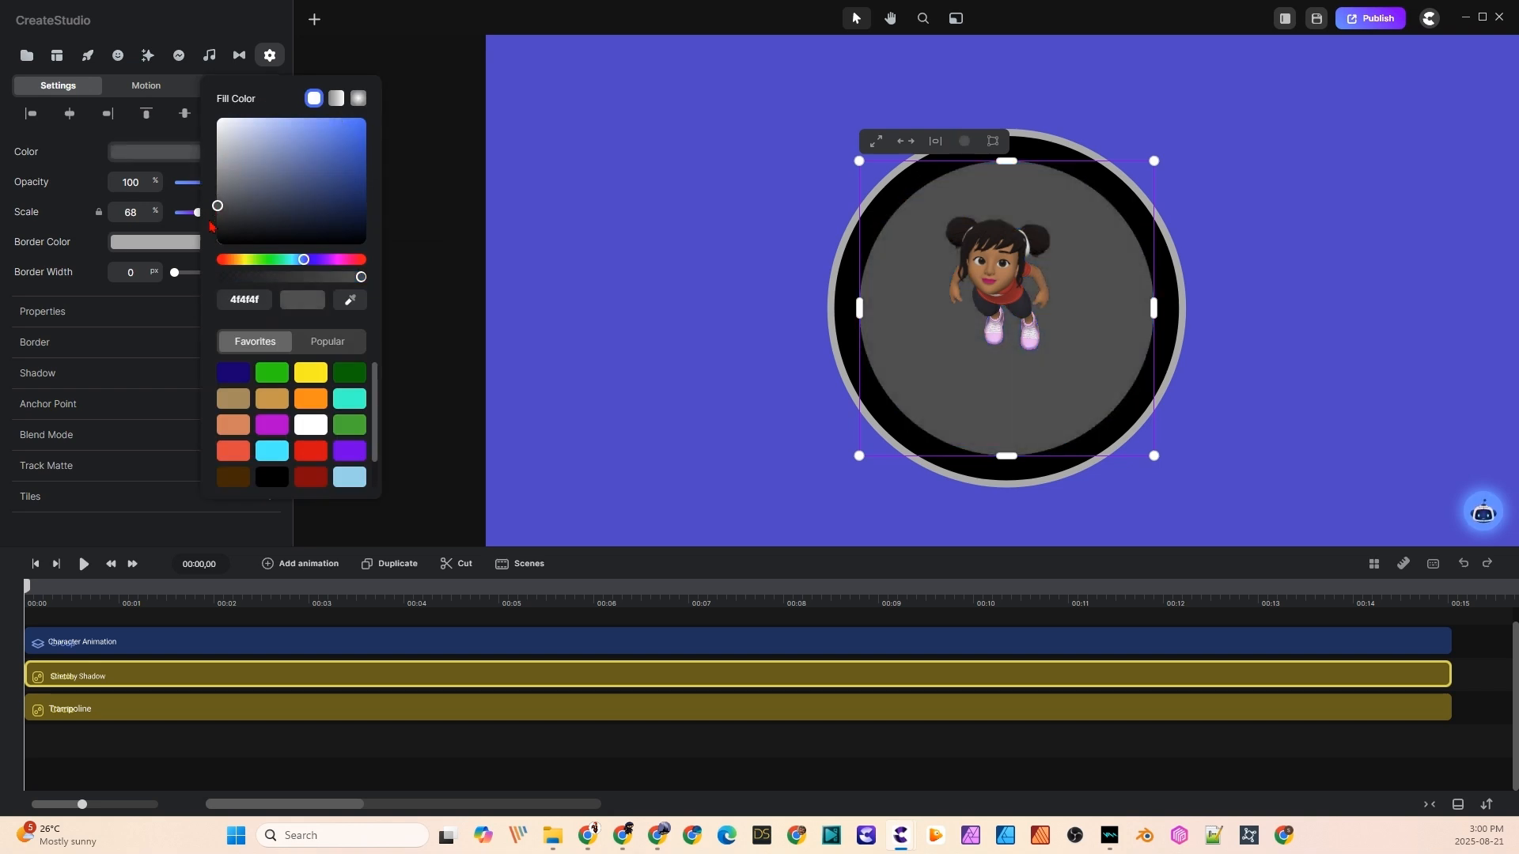
left_click(452, 410)
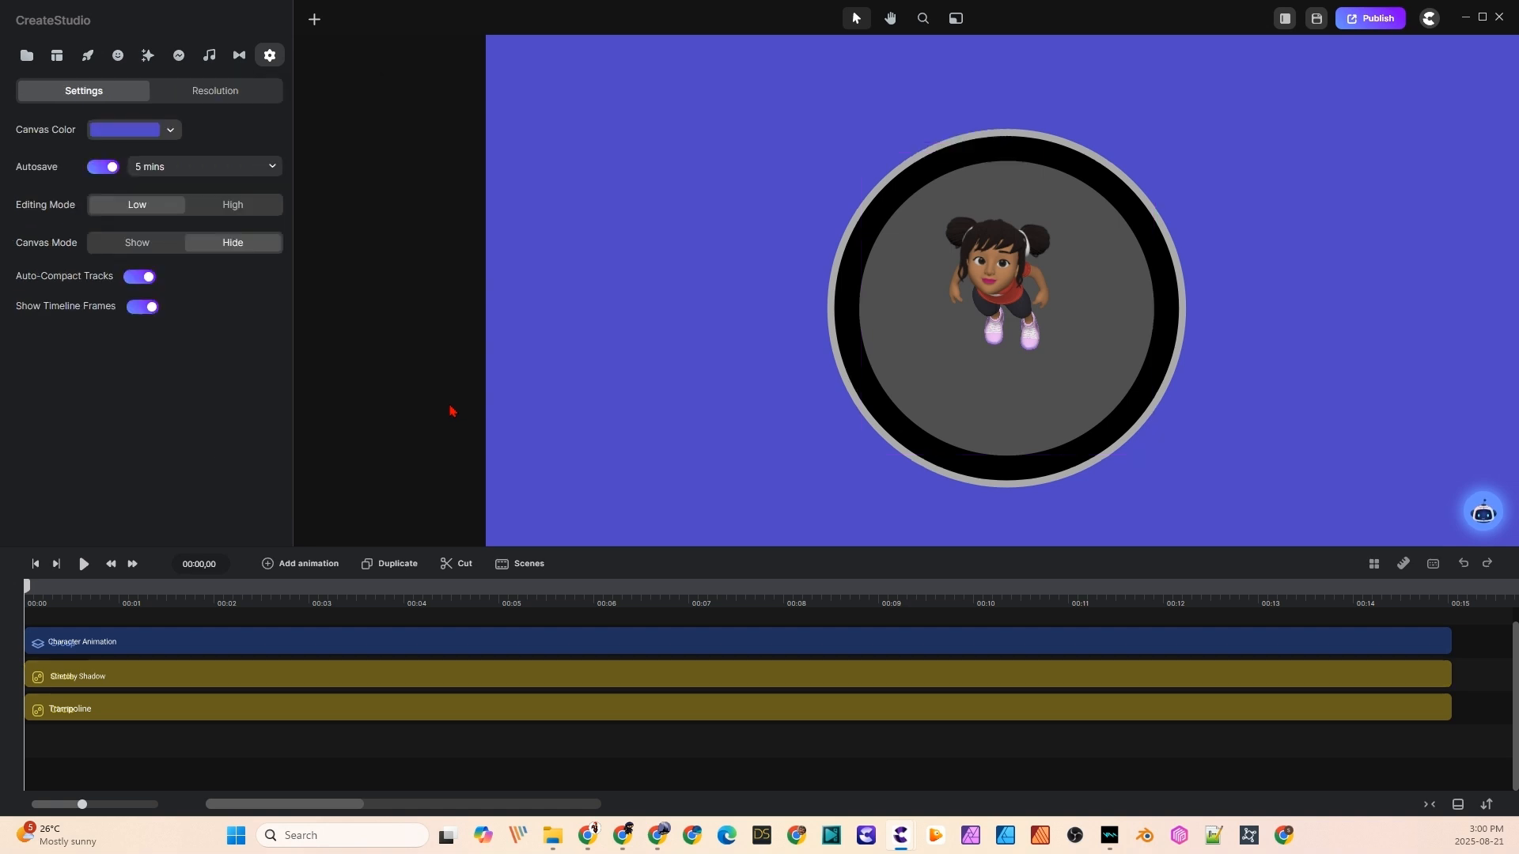
- Turn the inner circle's fill into a radial 4f4f4f gradient with a fully transparent outer stop, moving the inner stop about a third along
left_click(400, 686)
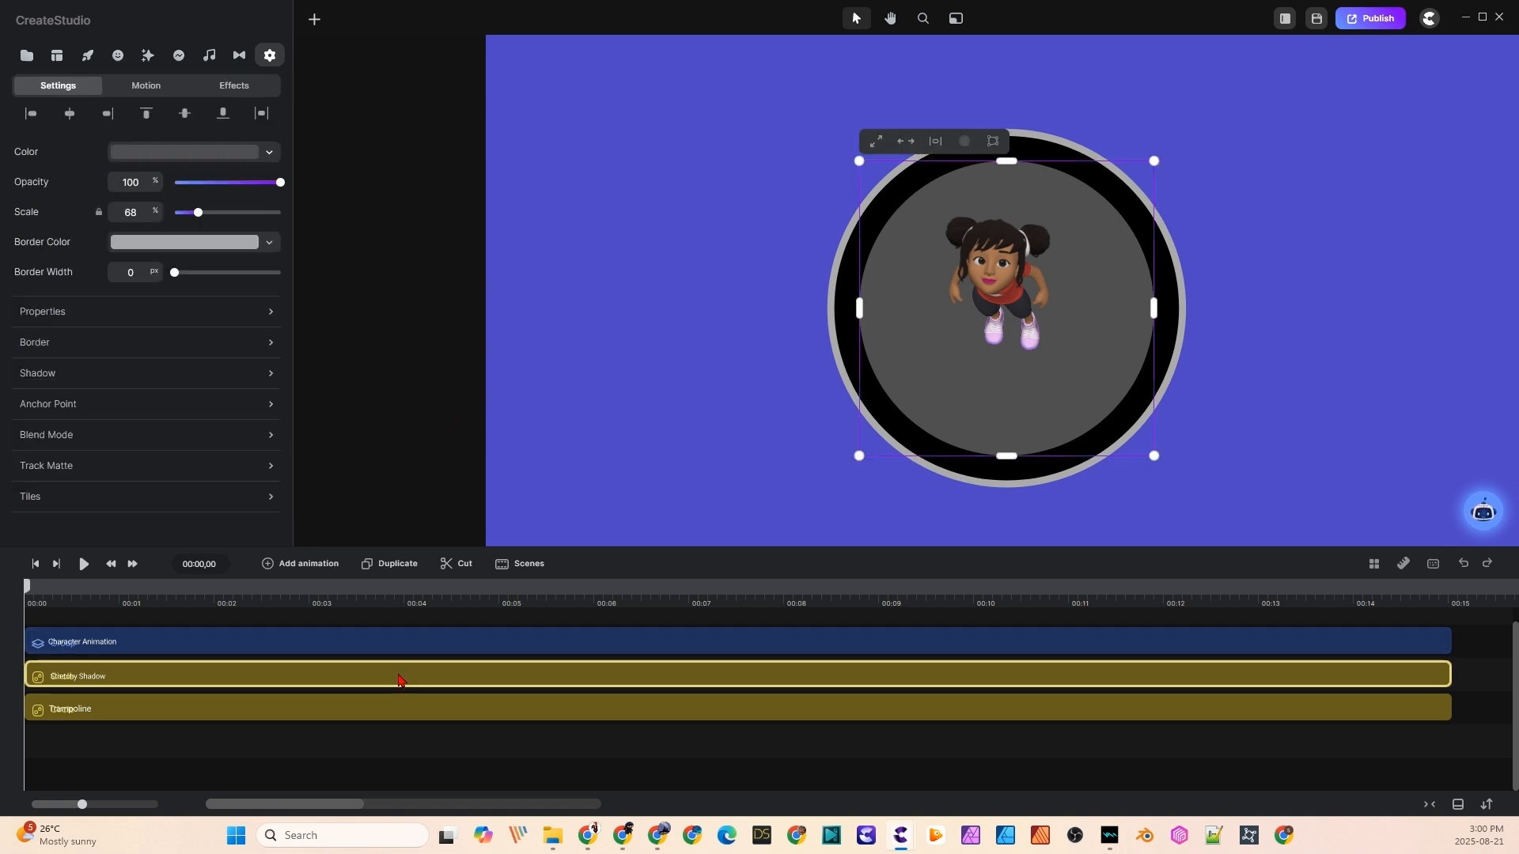
left_click(213, 153)
left_click(369, 93)
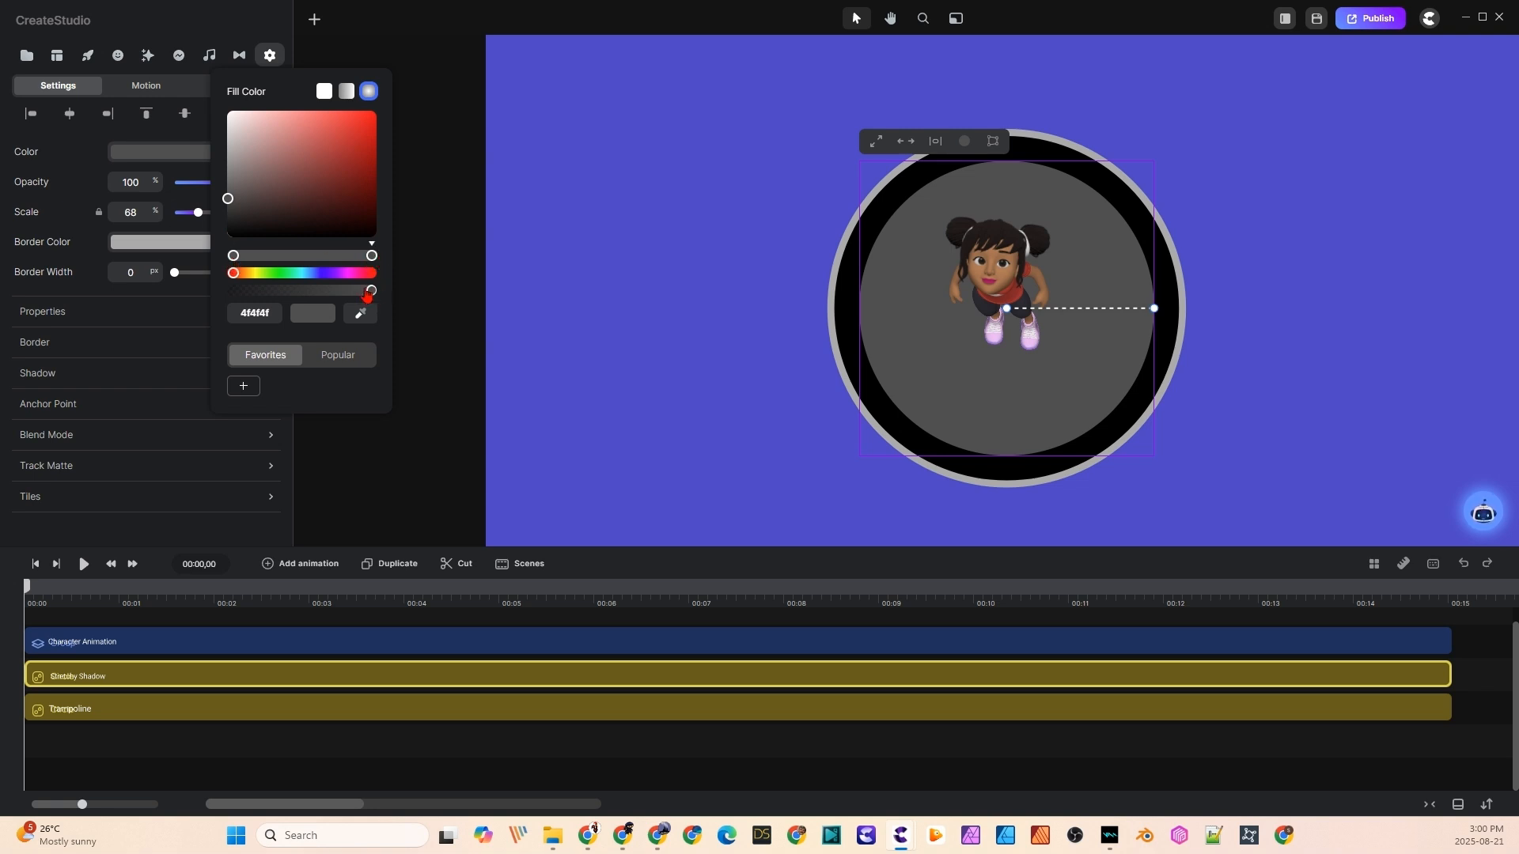
left_click_drag(370, 291, 251, 277)
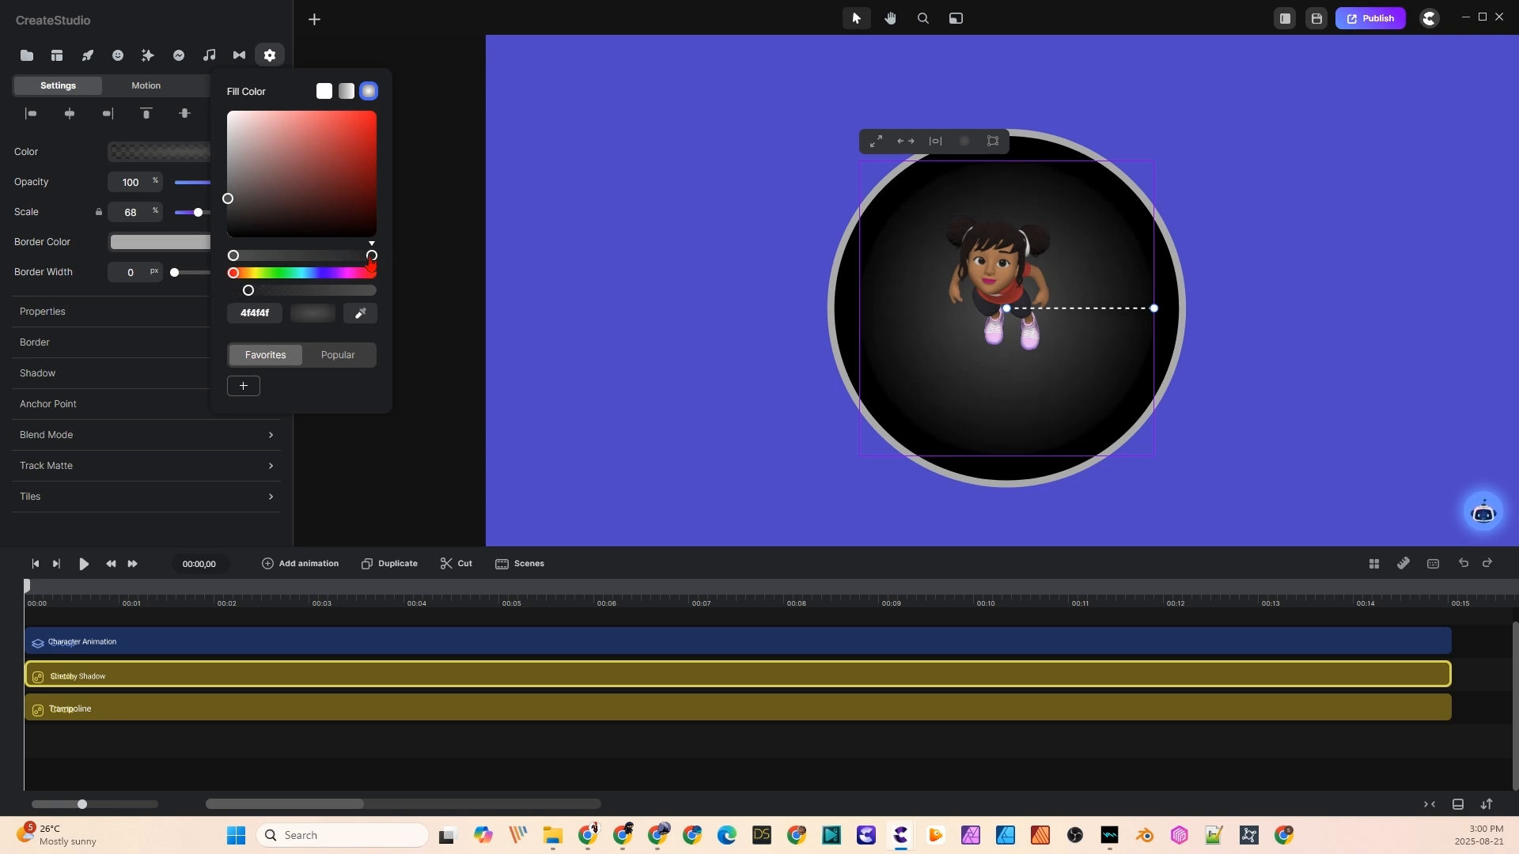
left_click_drag(371, 262, 335, 265)
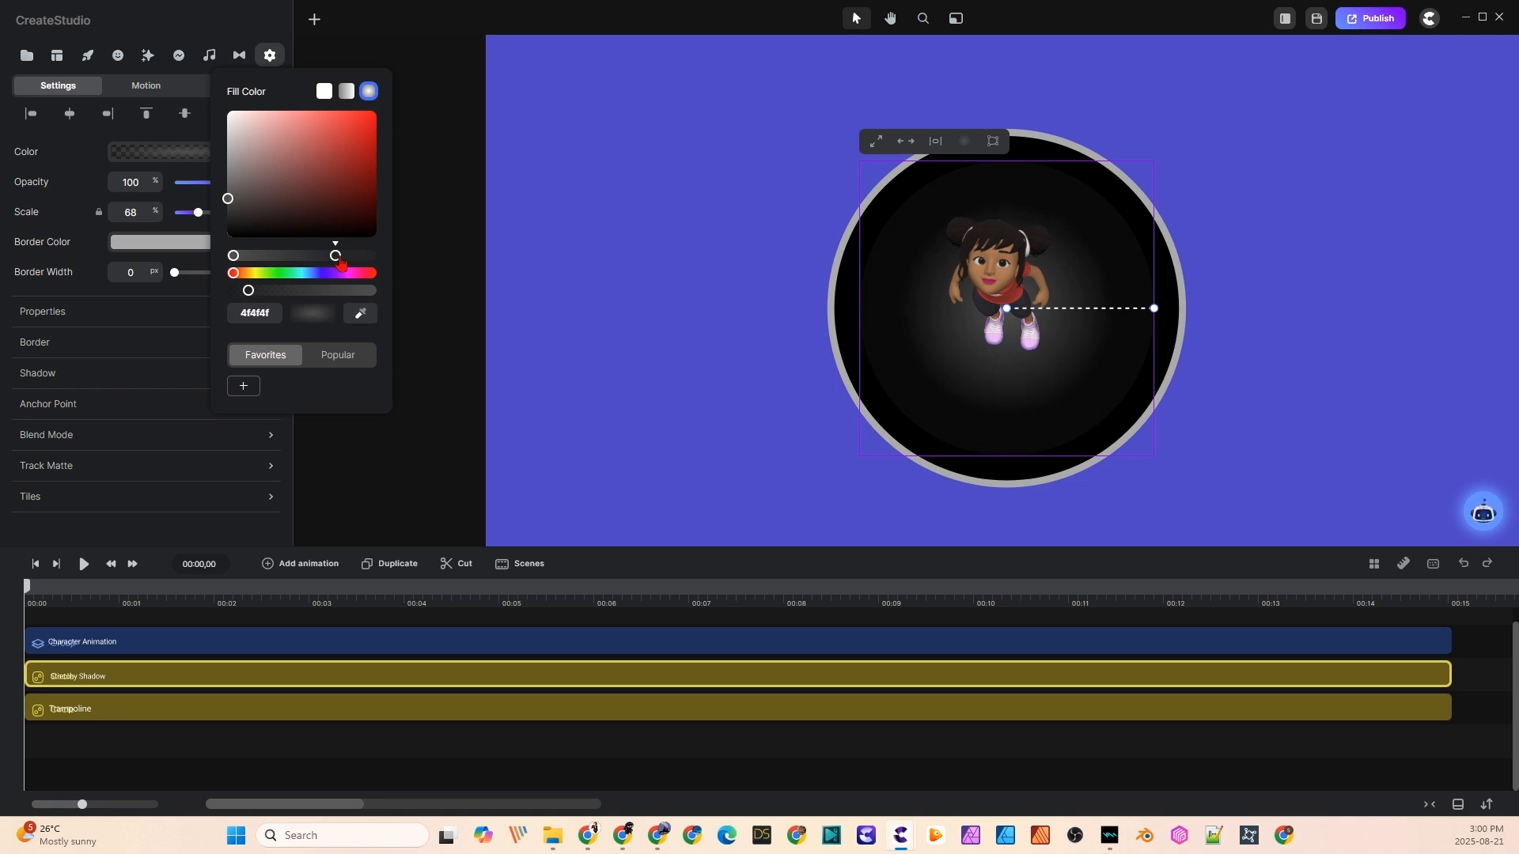
left_click_drag(341, 264, 347, 264)
left_click_drag(248, 290, 121, 295)
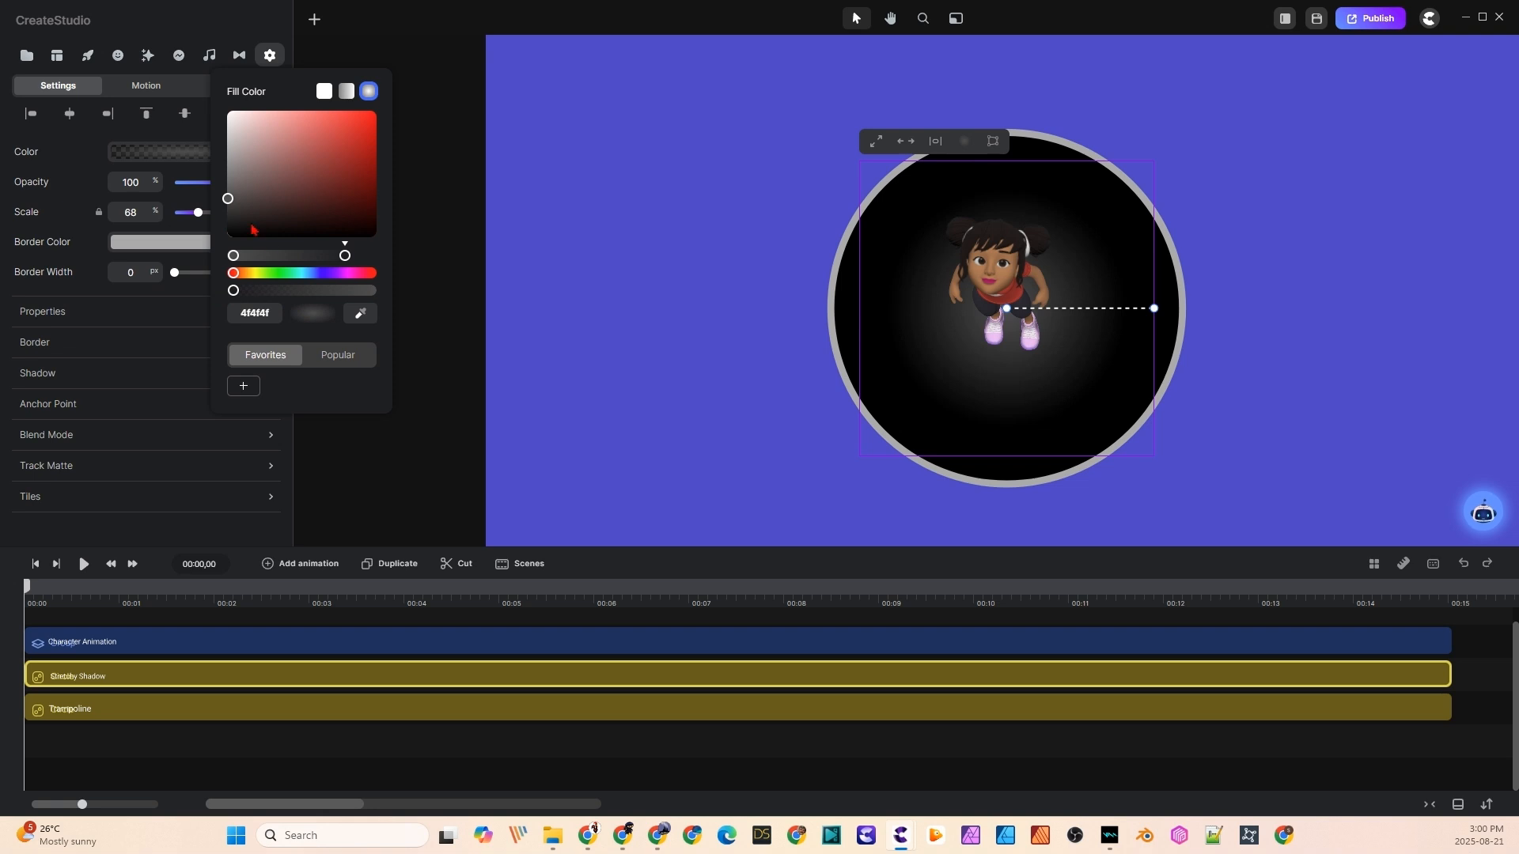
left_click_drag(233, 255, 384, 270)
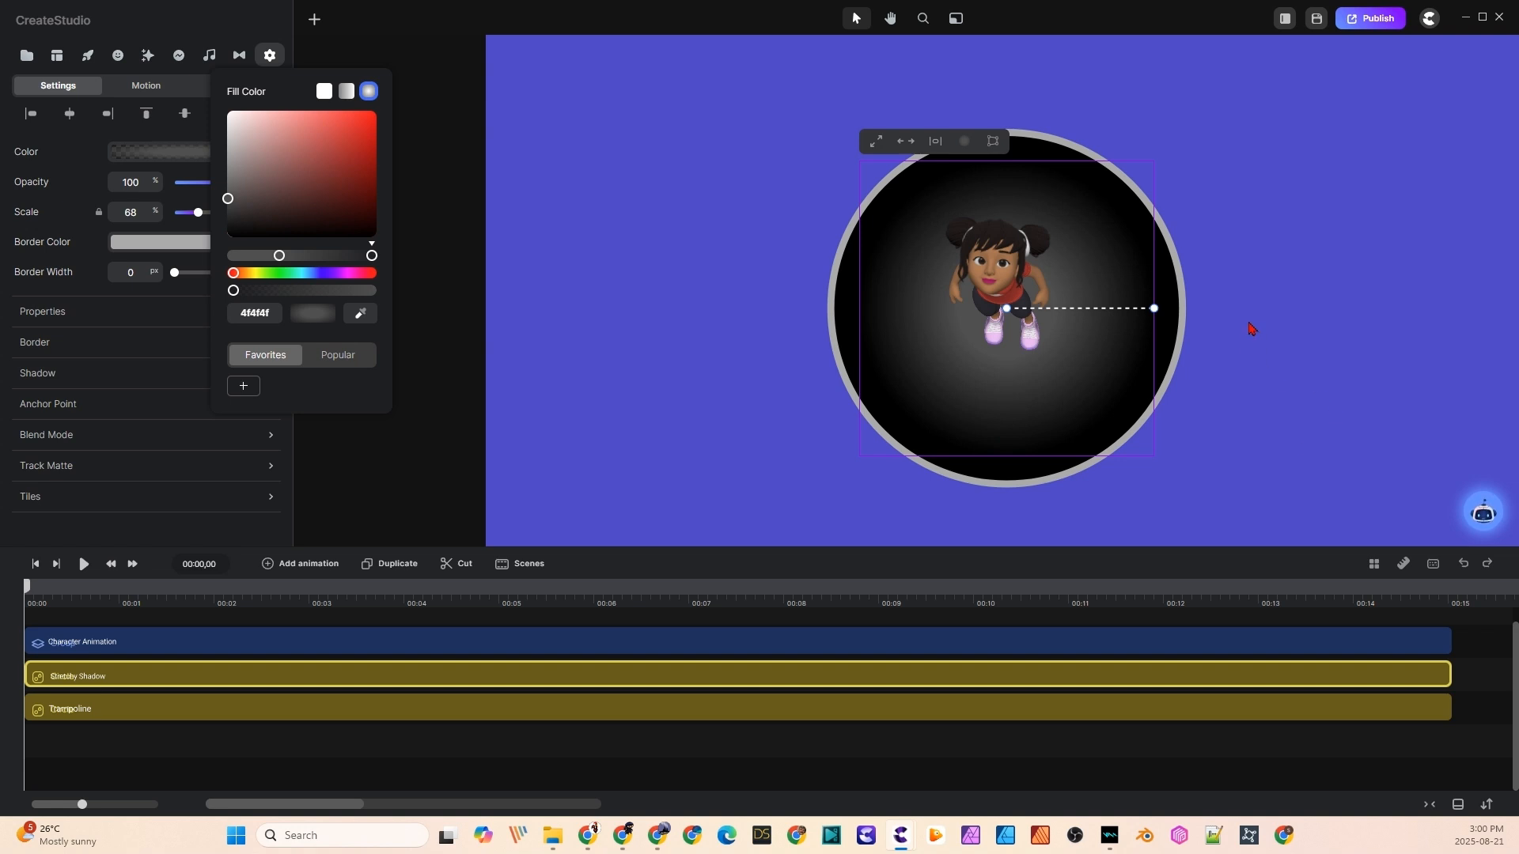
left_click(1252, 329)
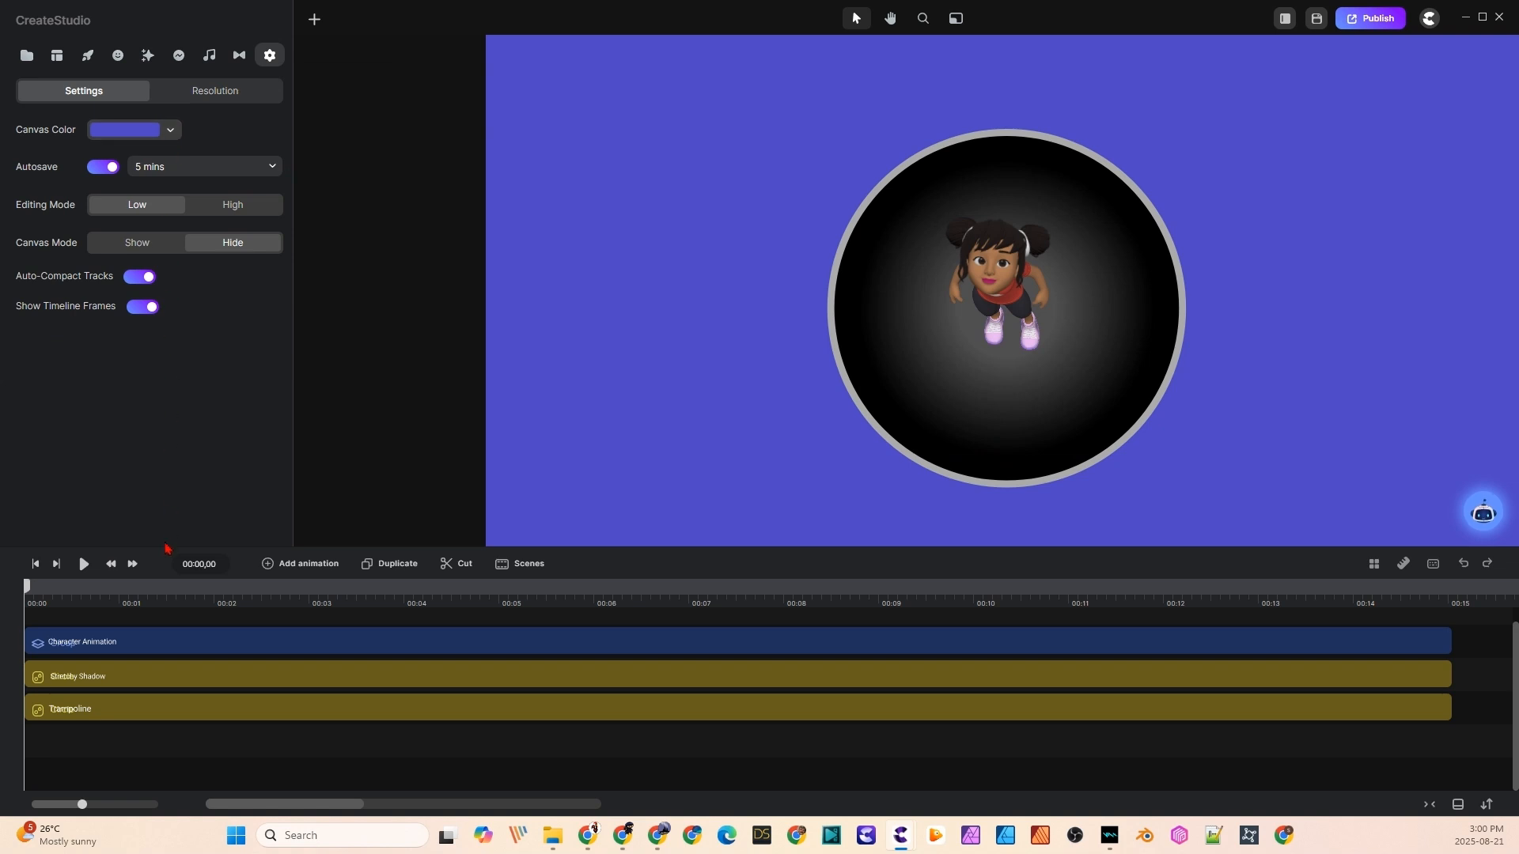
- Reduce the gradient shadow circle's opacity to 71%
left_click(143, 682)
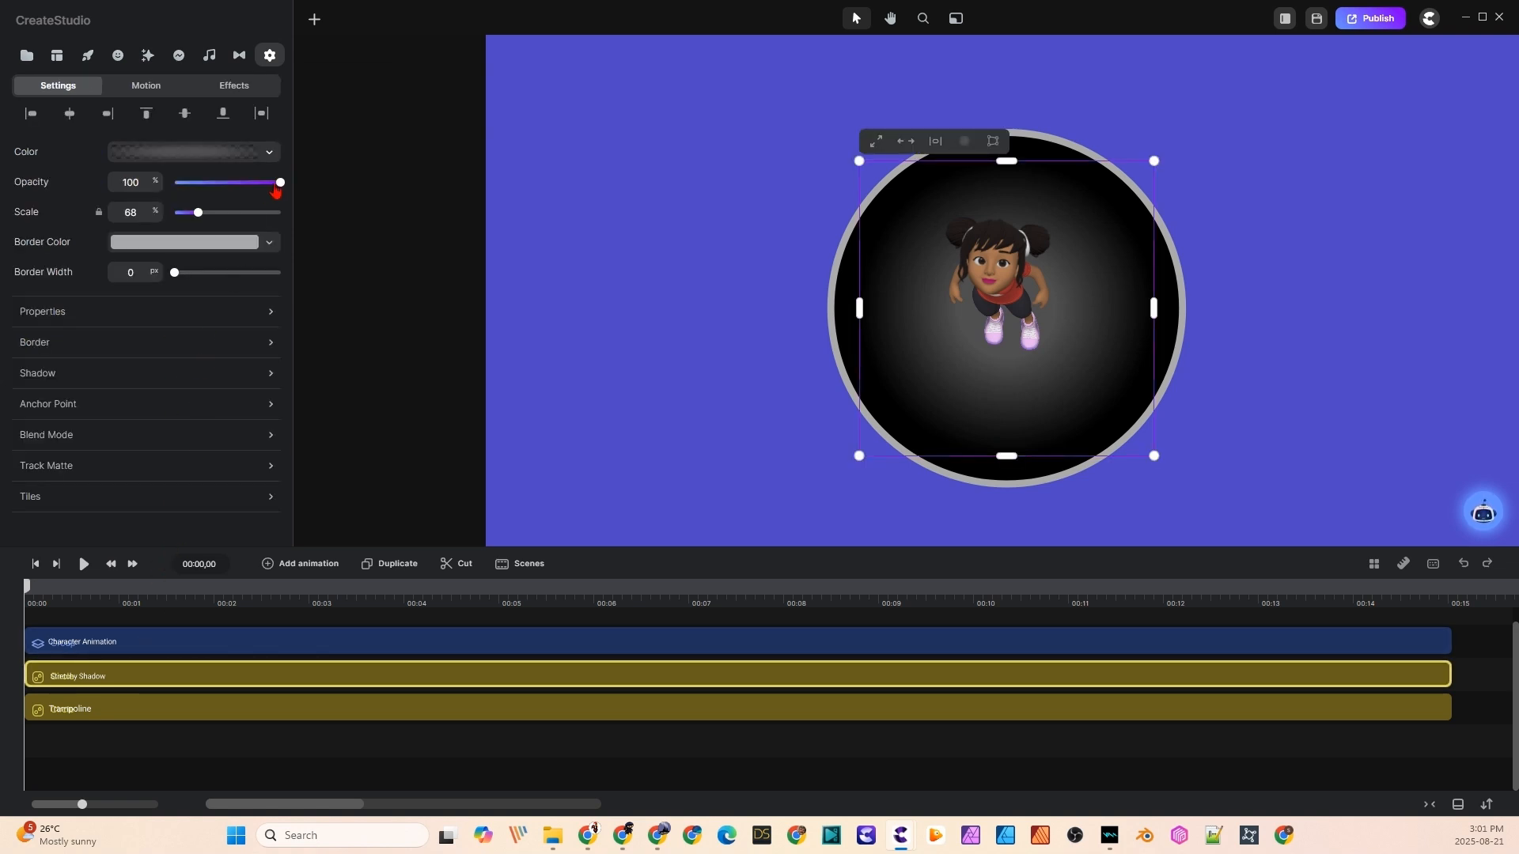
left_click_drag(277, 190, 251, 198)
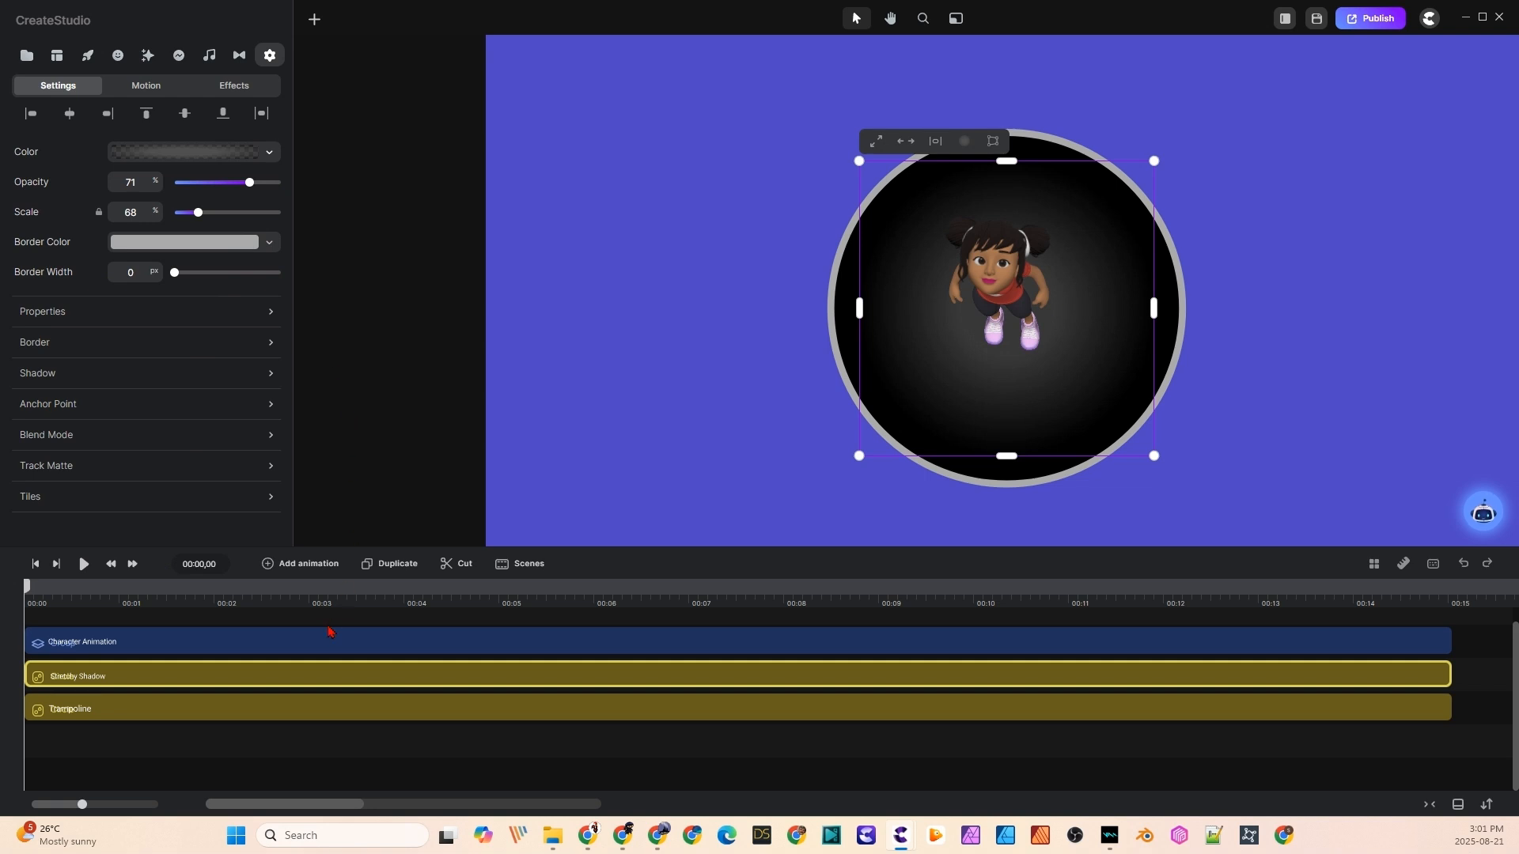
left_click(629, 145)
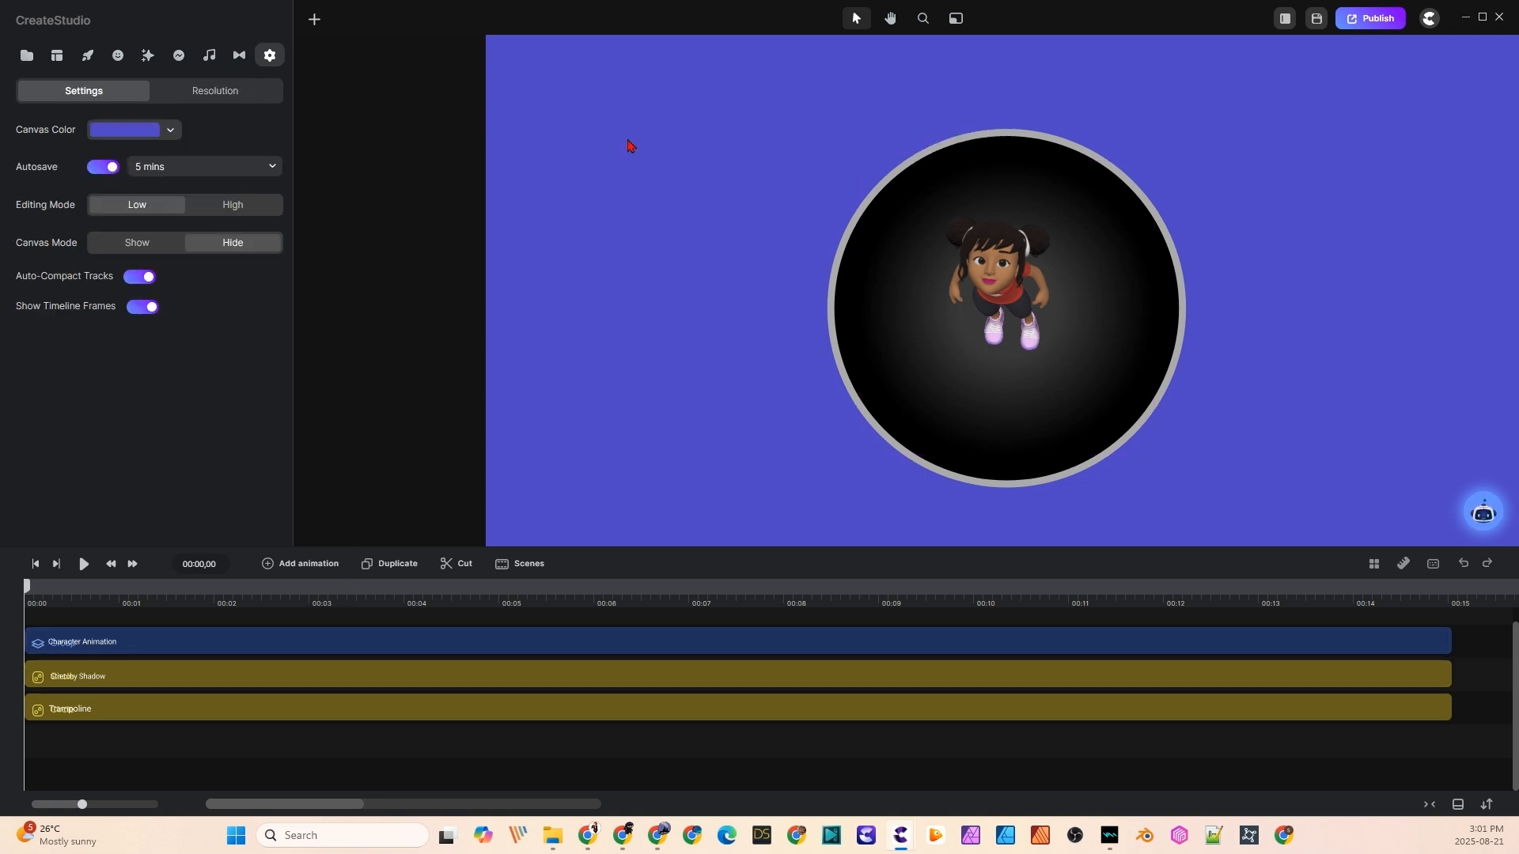
- Play the scene up to about 00:01,16 and add a Scale animation with Linear easing to the shadow circle there
left_click(222, 674)
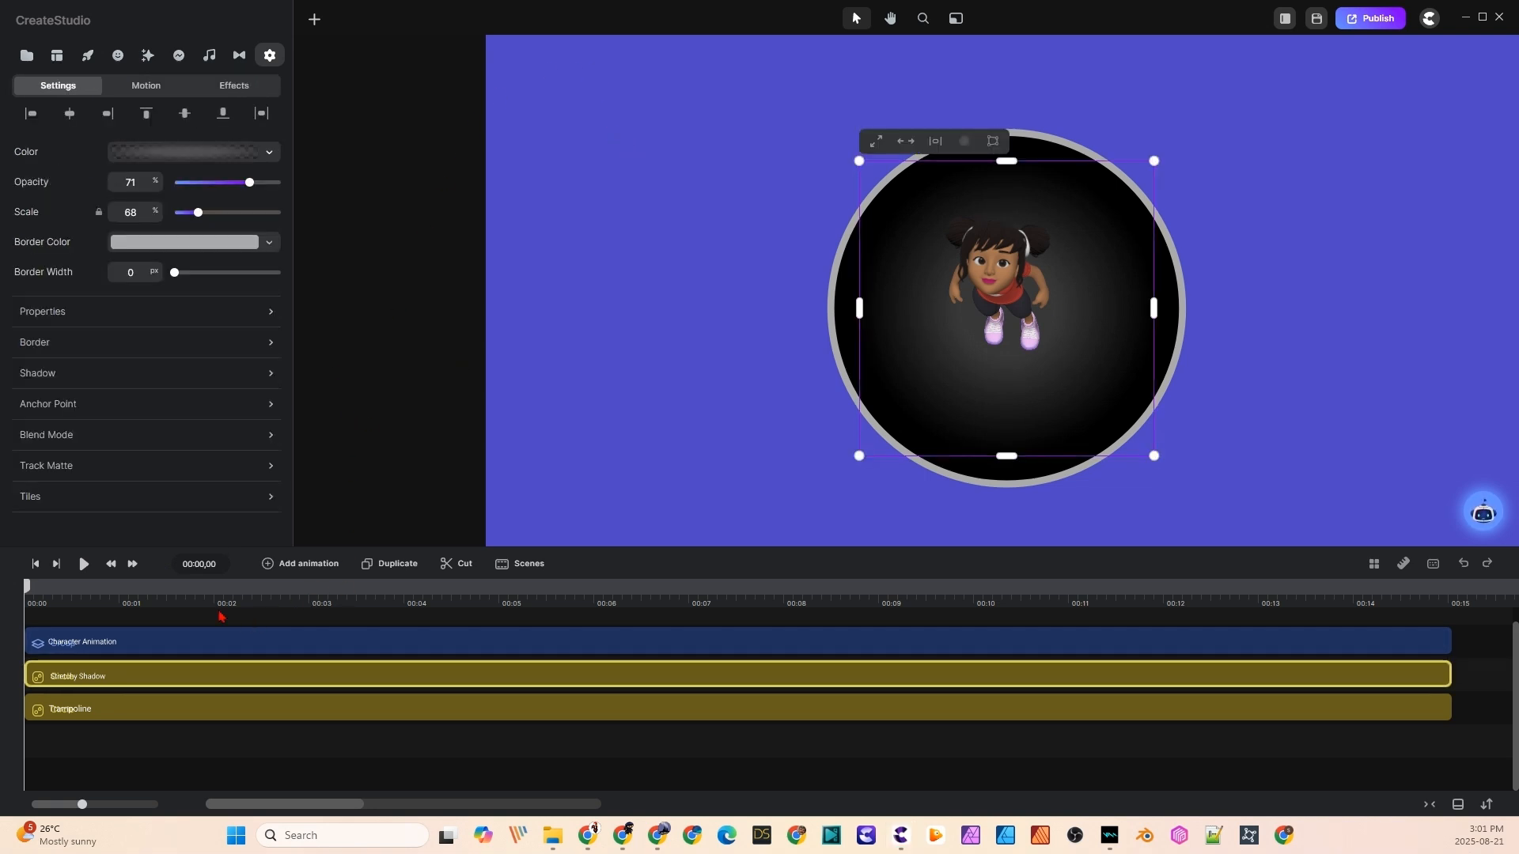
left_click(84, 564)
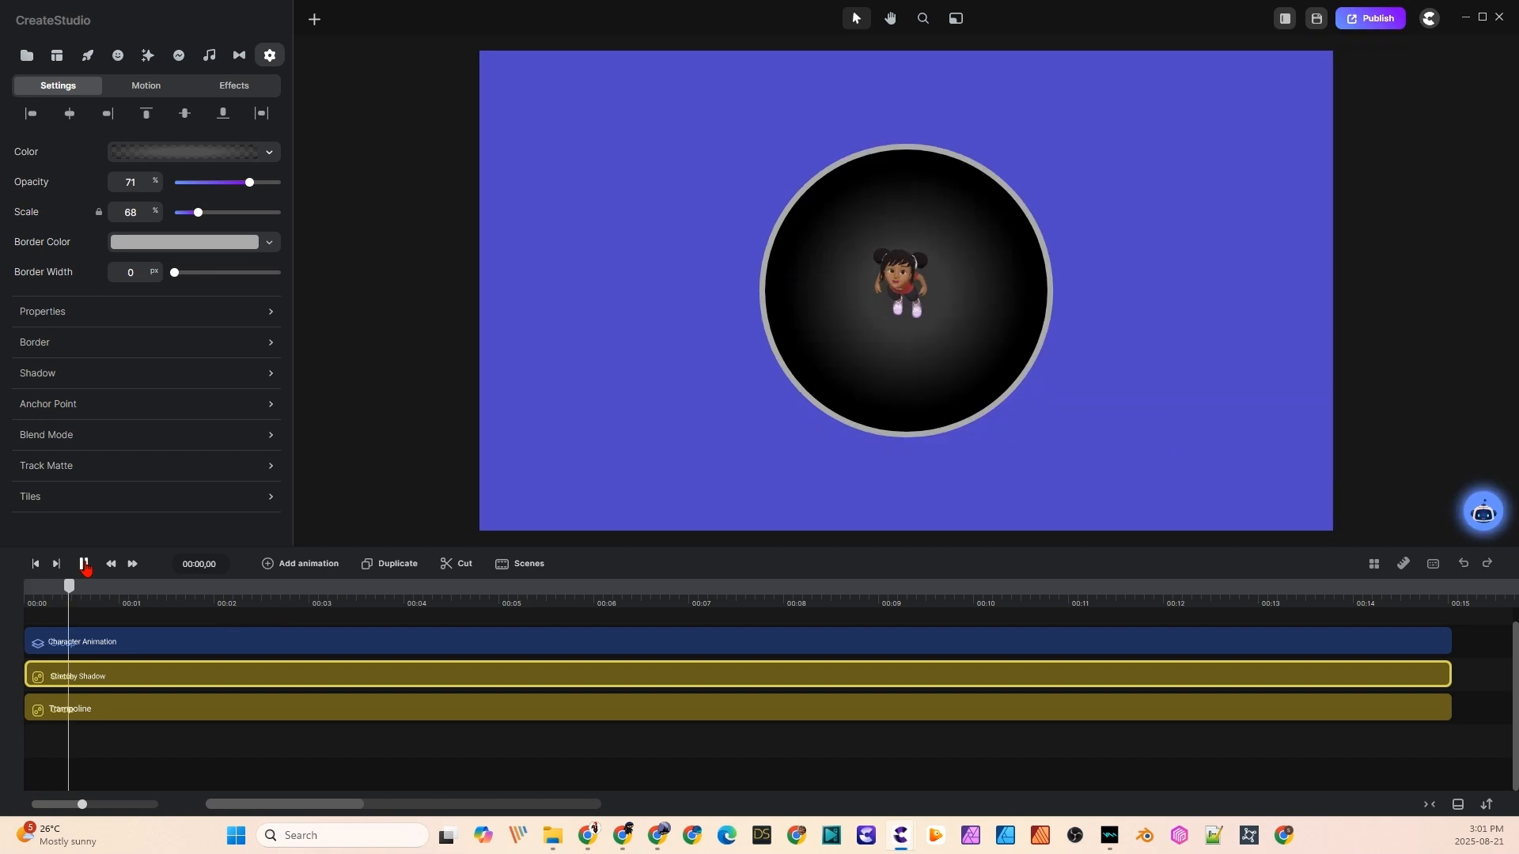
left_click(84, 564)
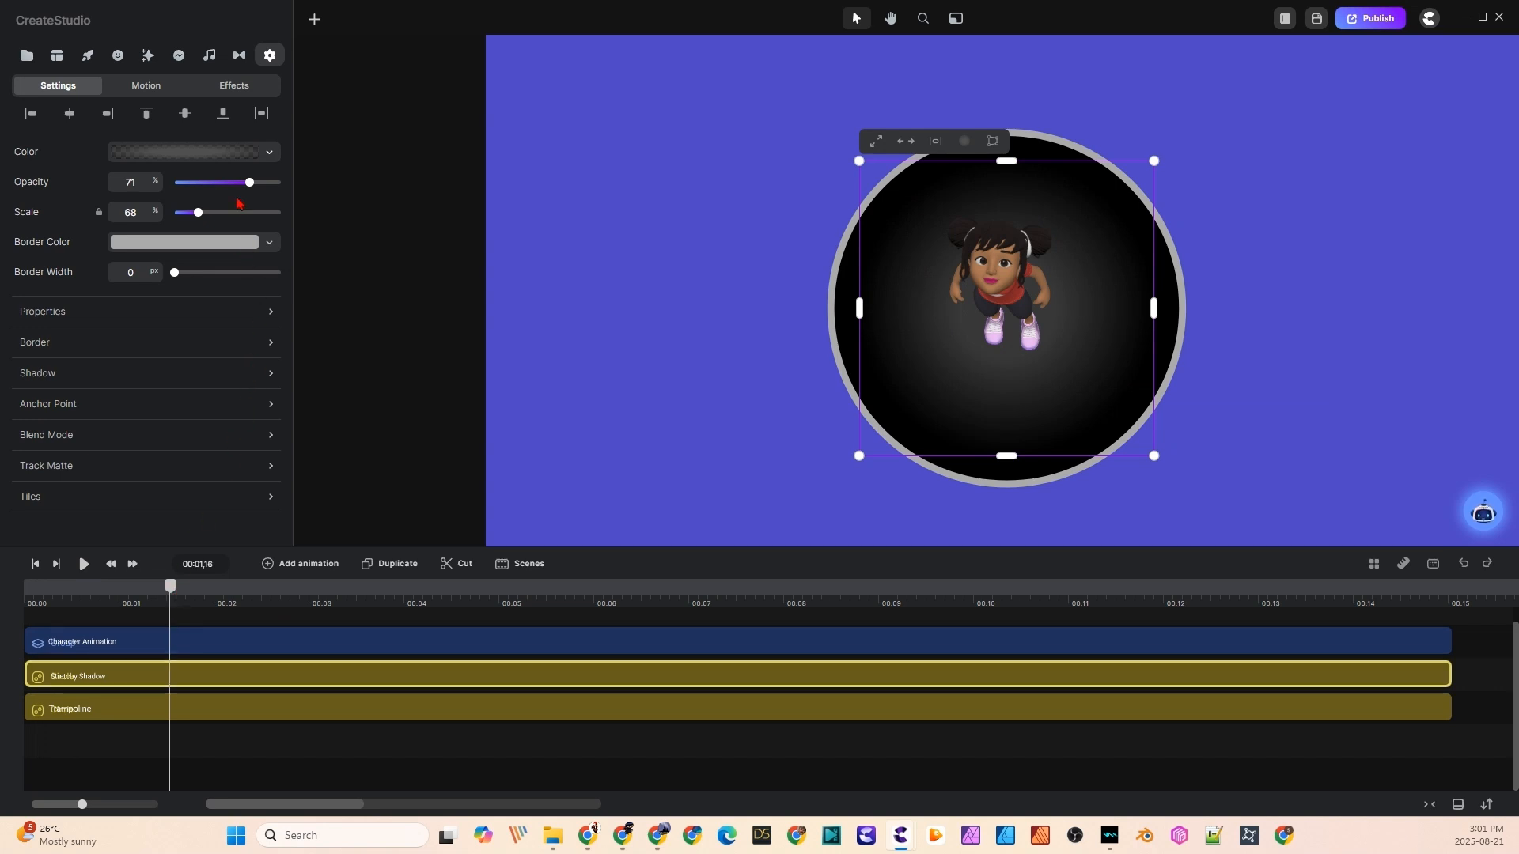
left_click(324, 570)
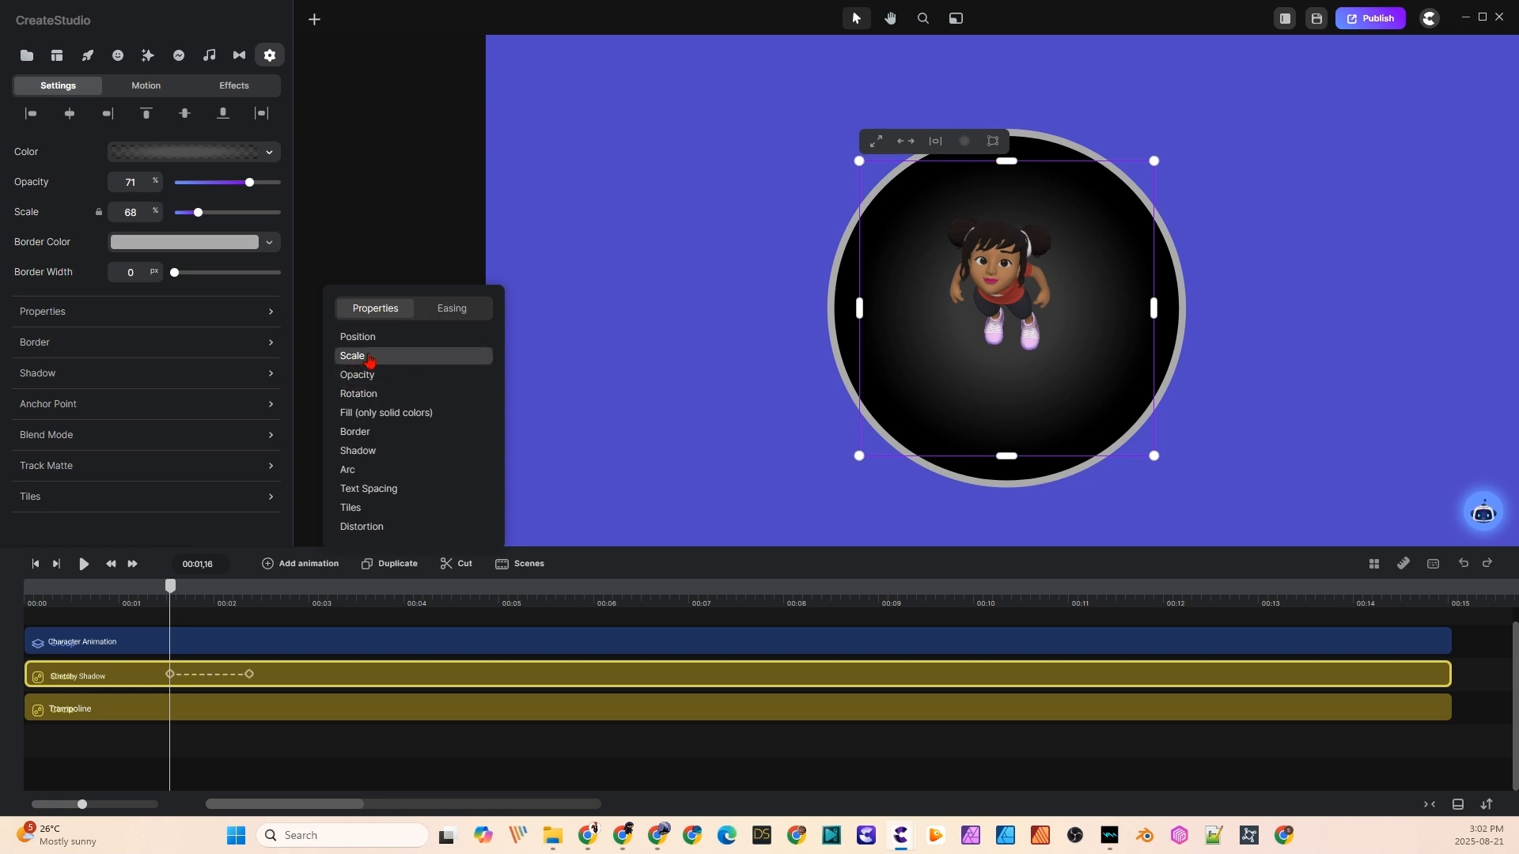
left_click(447, 317)
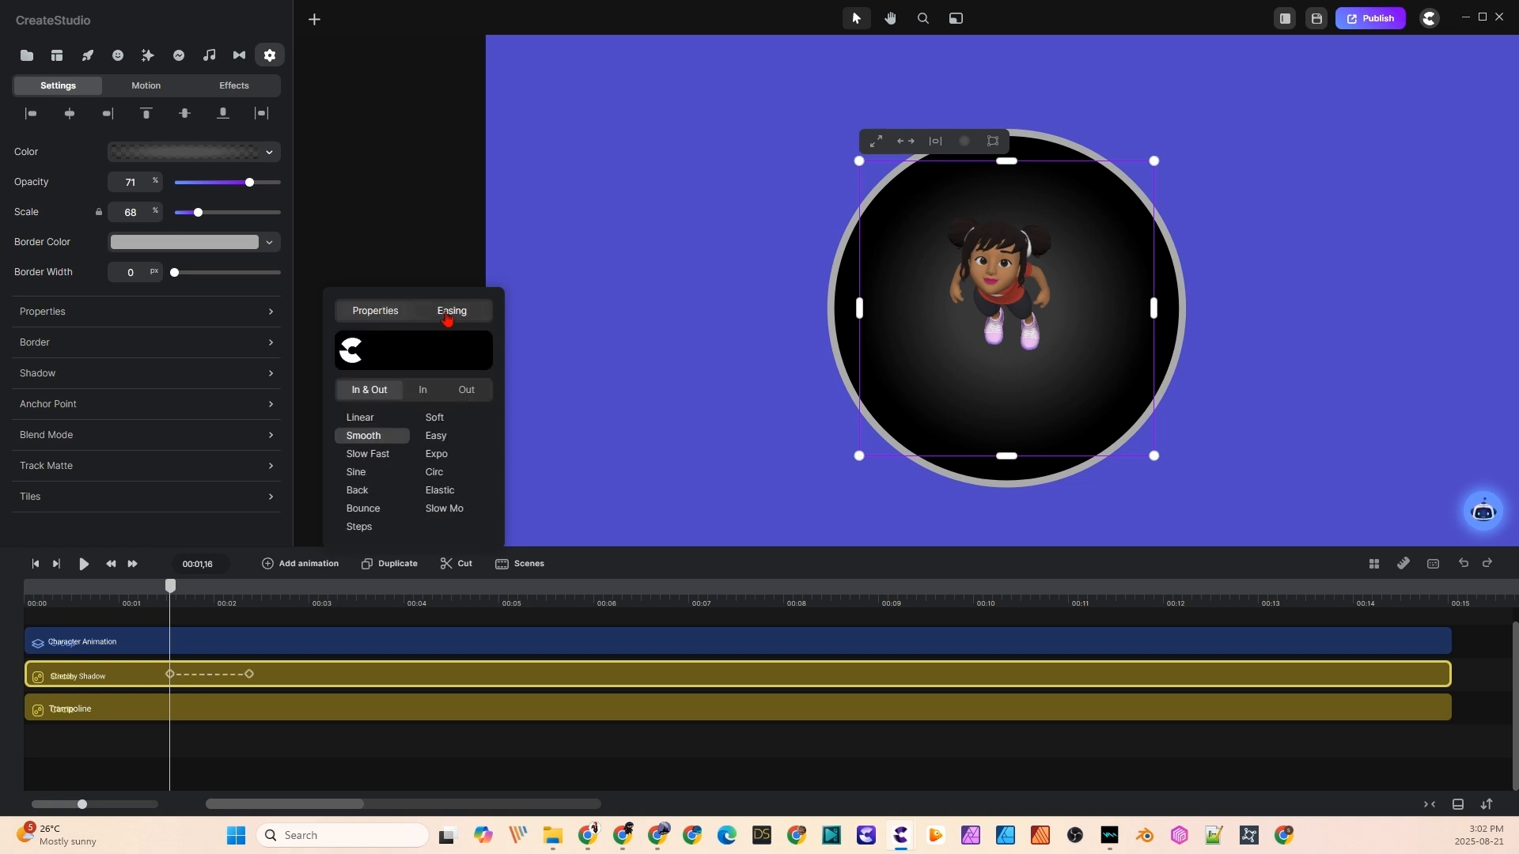
left_click(363, 419)
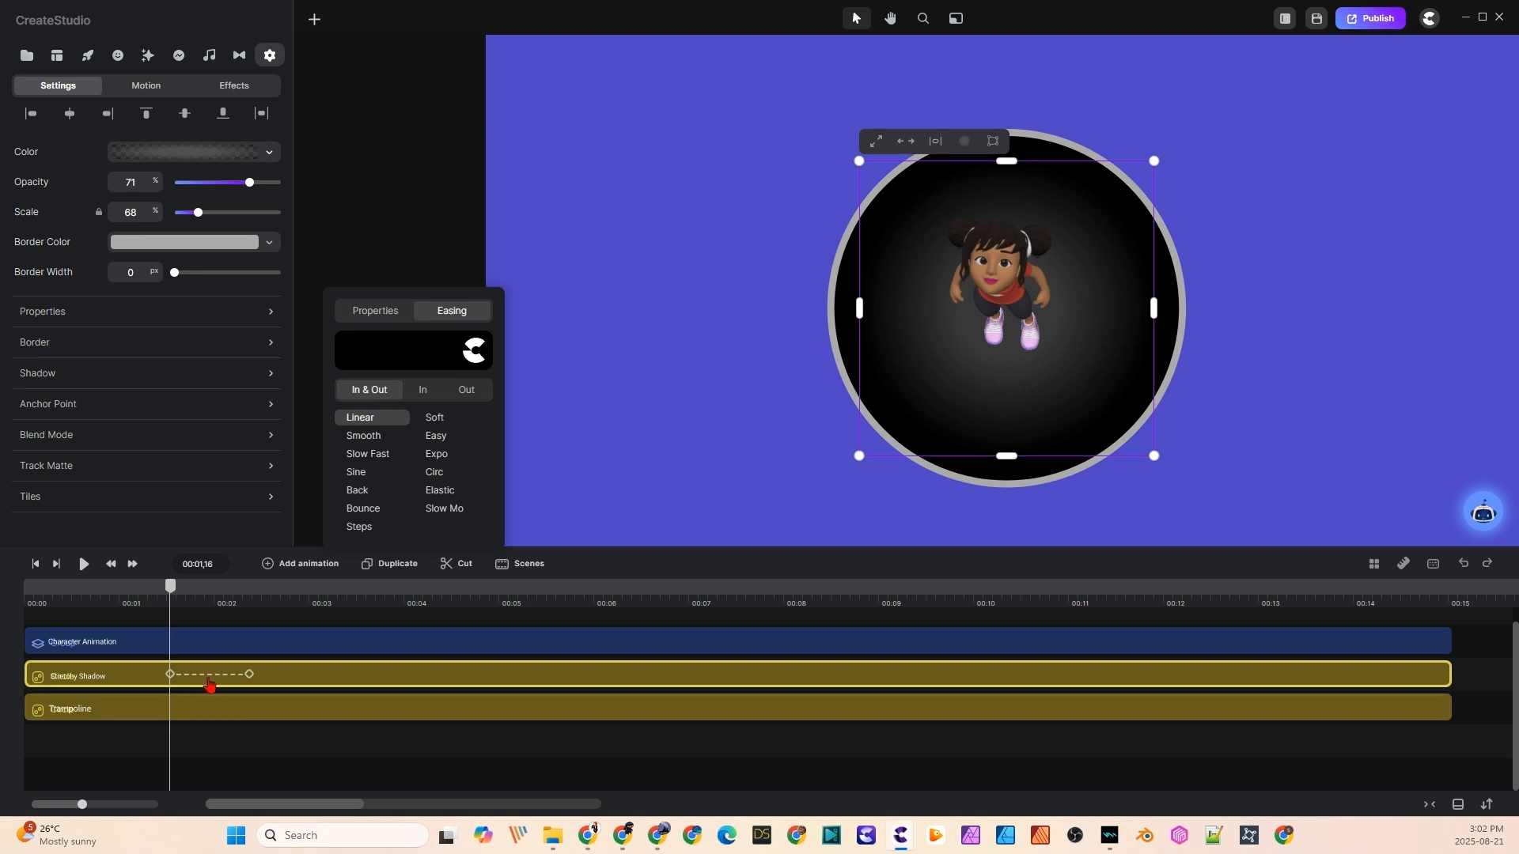
- Shift the shadow's Scale animation earlier so it ends at 00:01,10, and set the scale at its end keyframe to 0%
left_click_drag(210, 685, 134, 683)
left_click(134, 684)
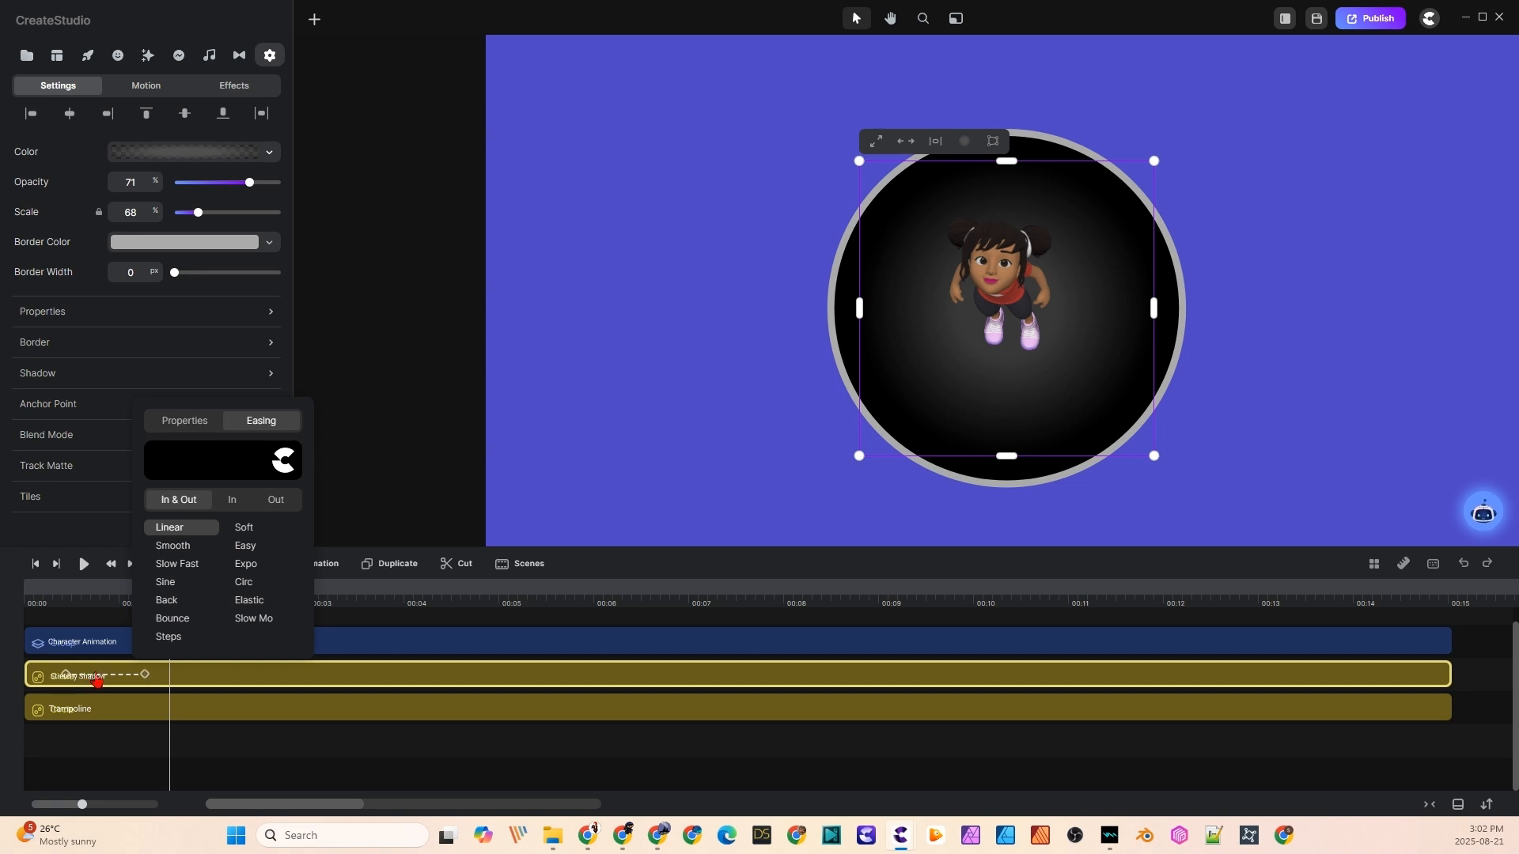
left_click(105, 682)
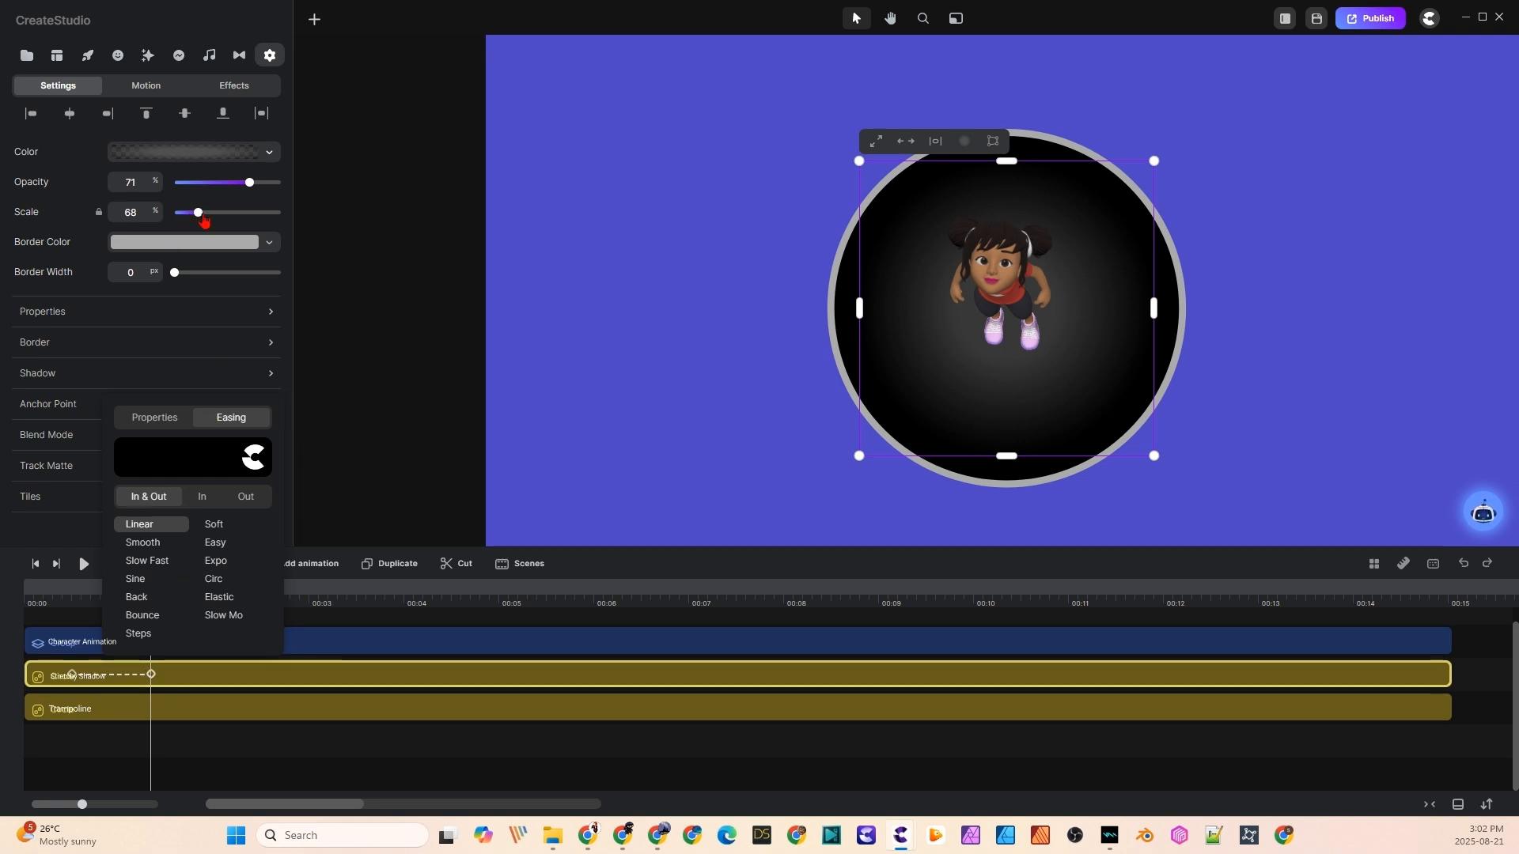
left_click_drag(199, 212, 154, 221)
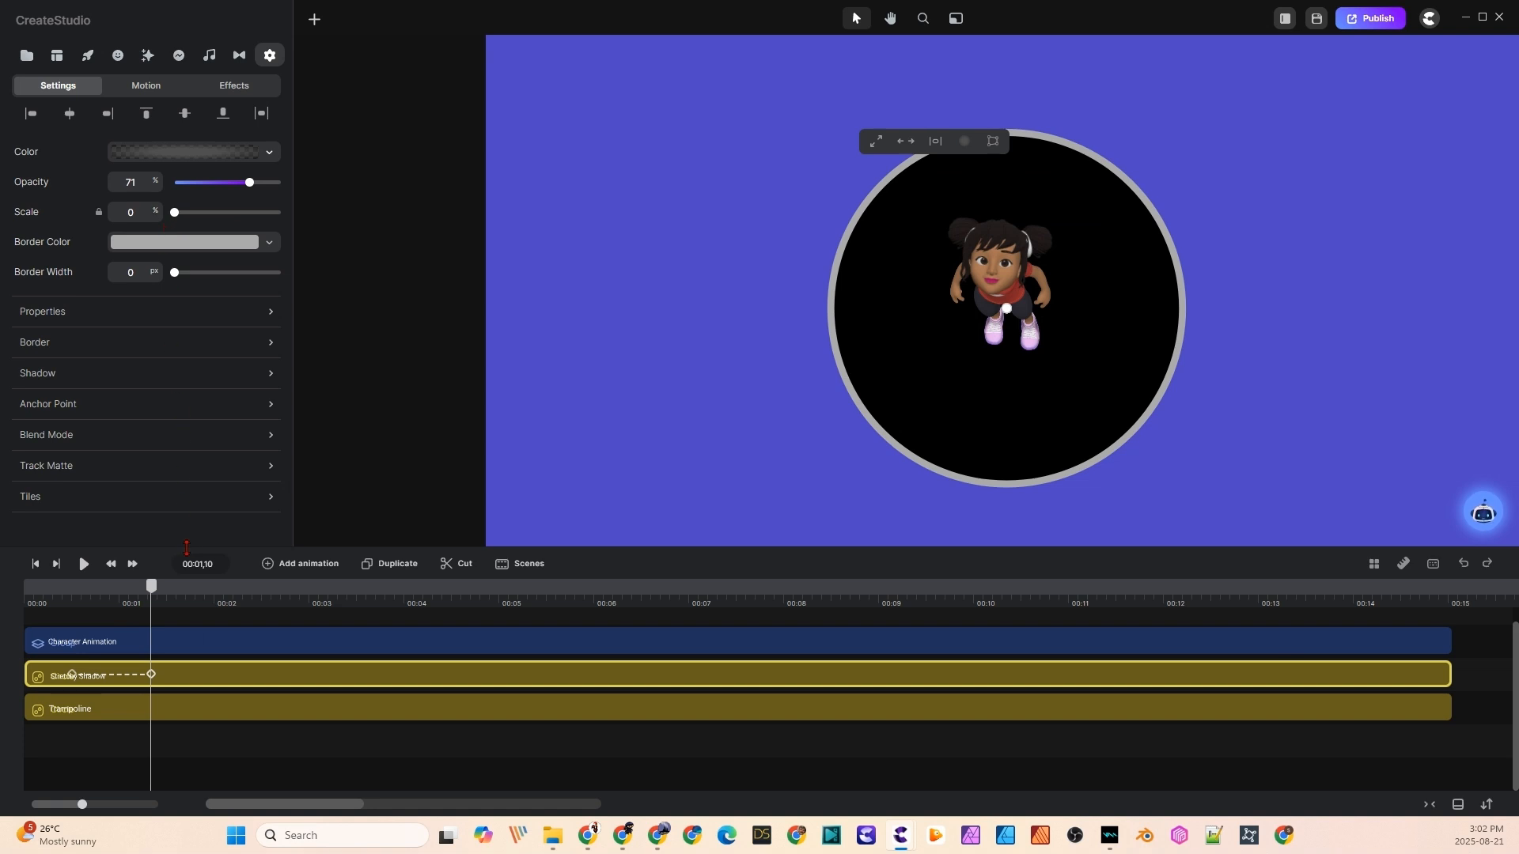
- Play the scene from the start to preview the shadow shrinking, stopping with the playhead at 00:02,15
left_click_drag(158, 595, 47, 607)
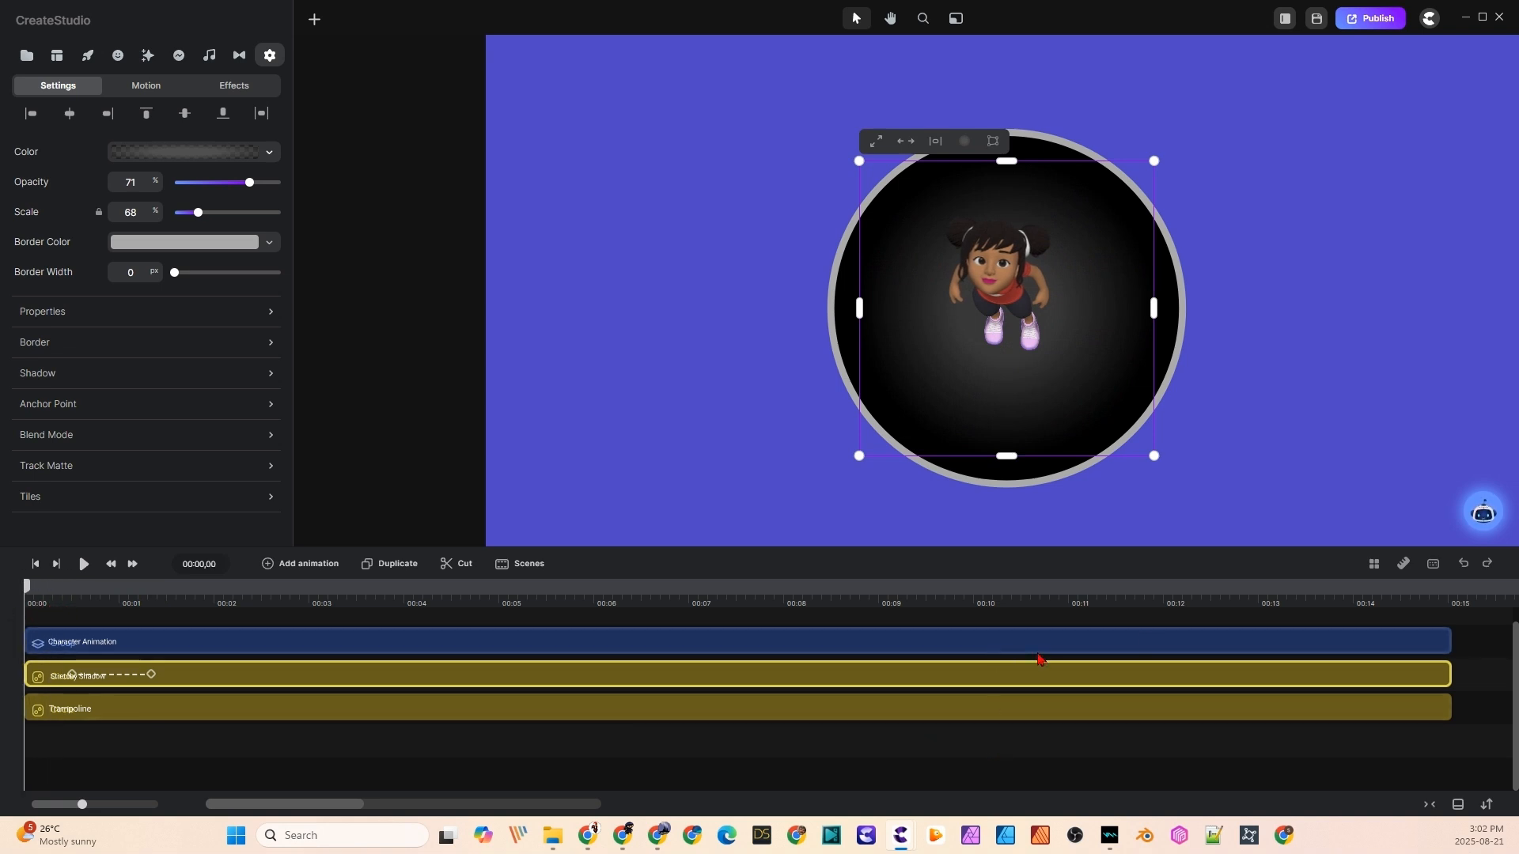
key("space")
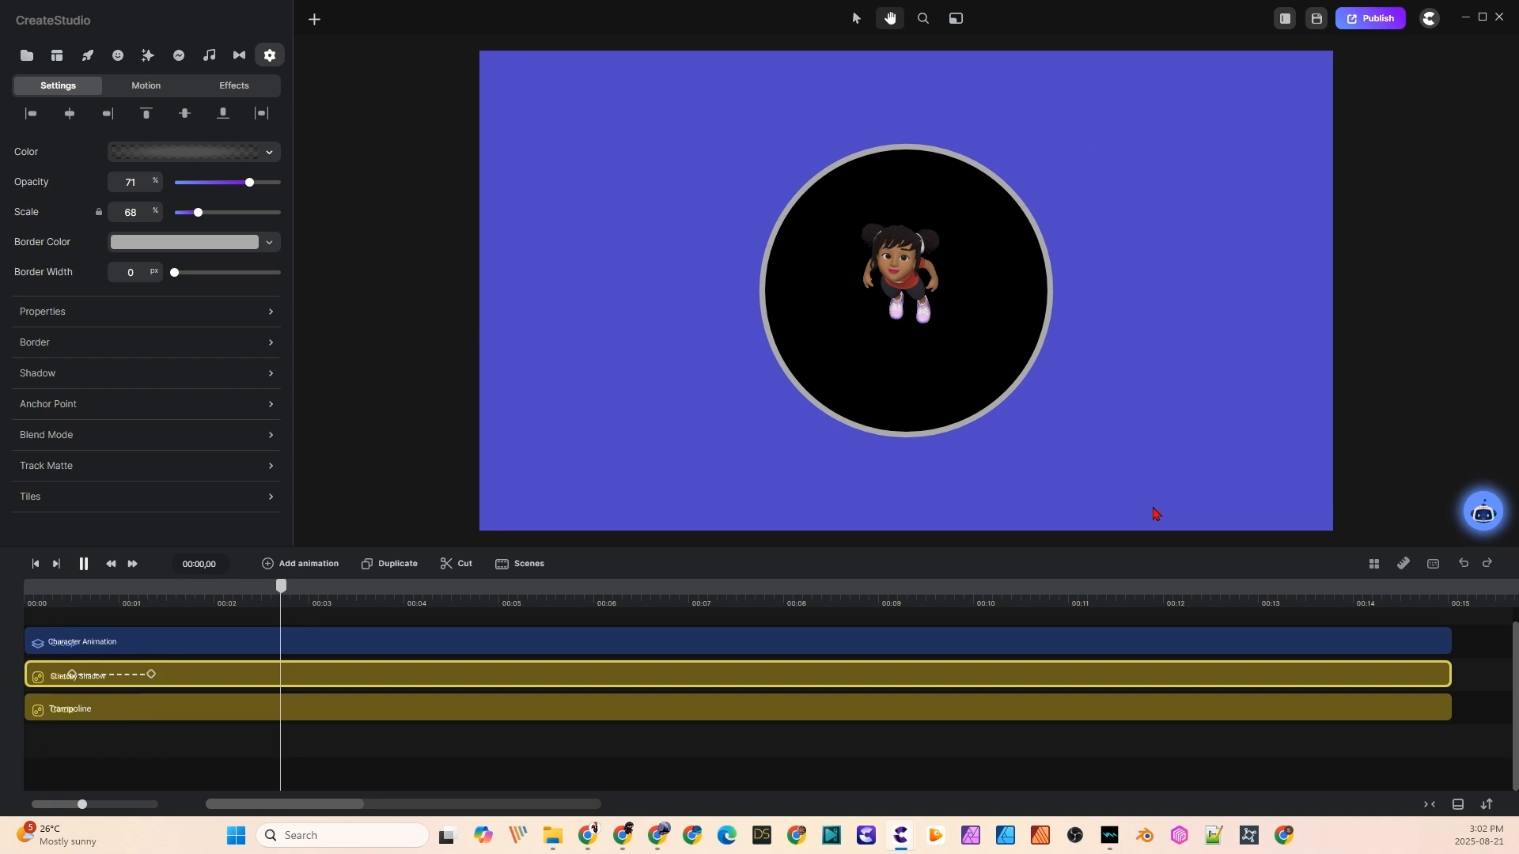
key("space")
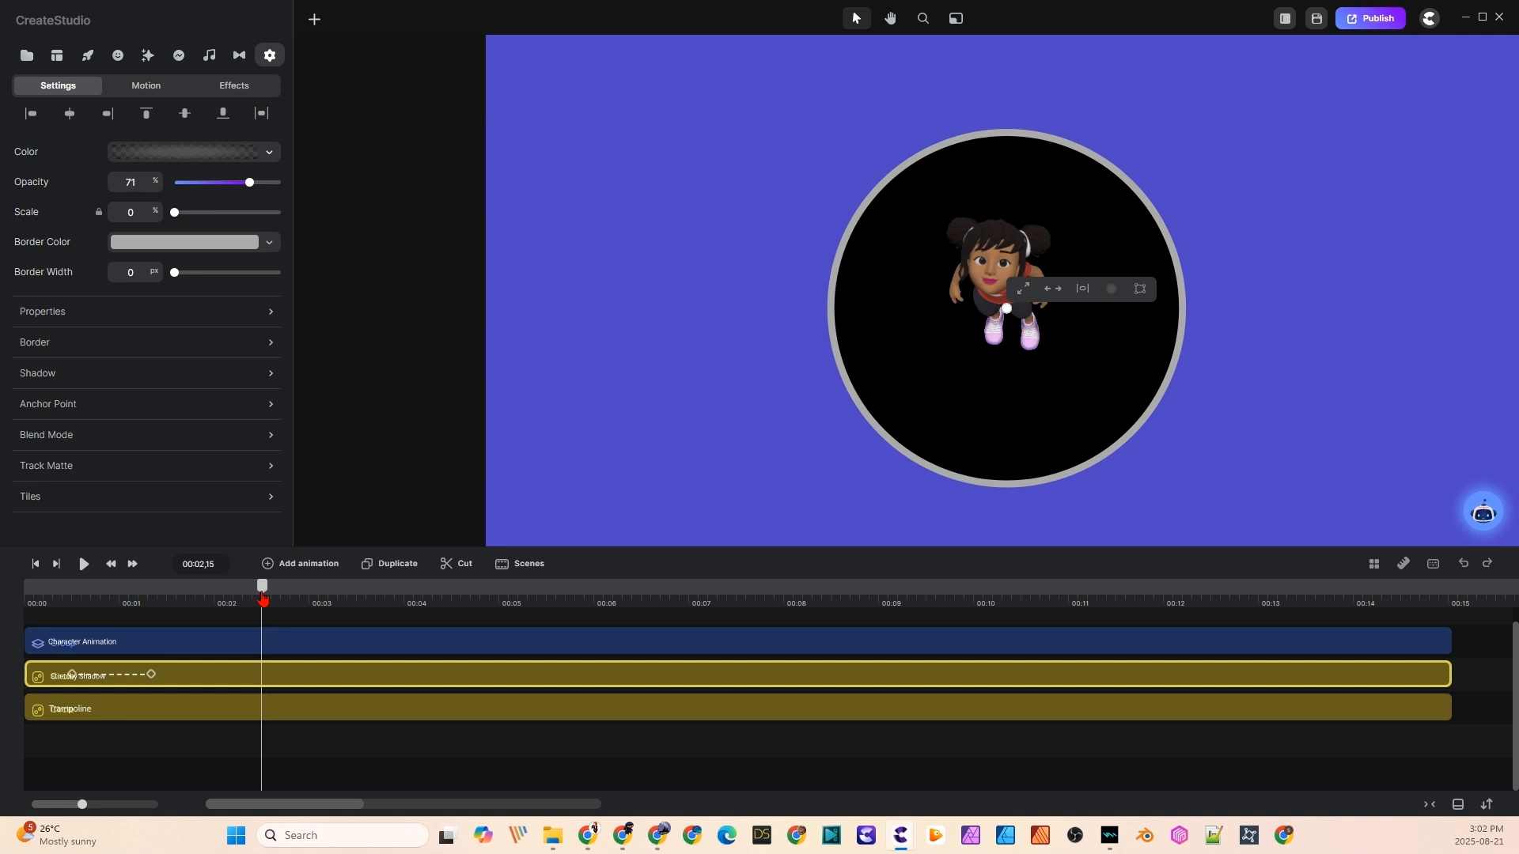
- Add a second Scale animation to the shadow circle at 00:02,15 and set the scale at its end keyframe to 68%
left_click(316, 565)
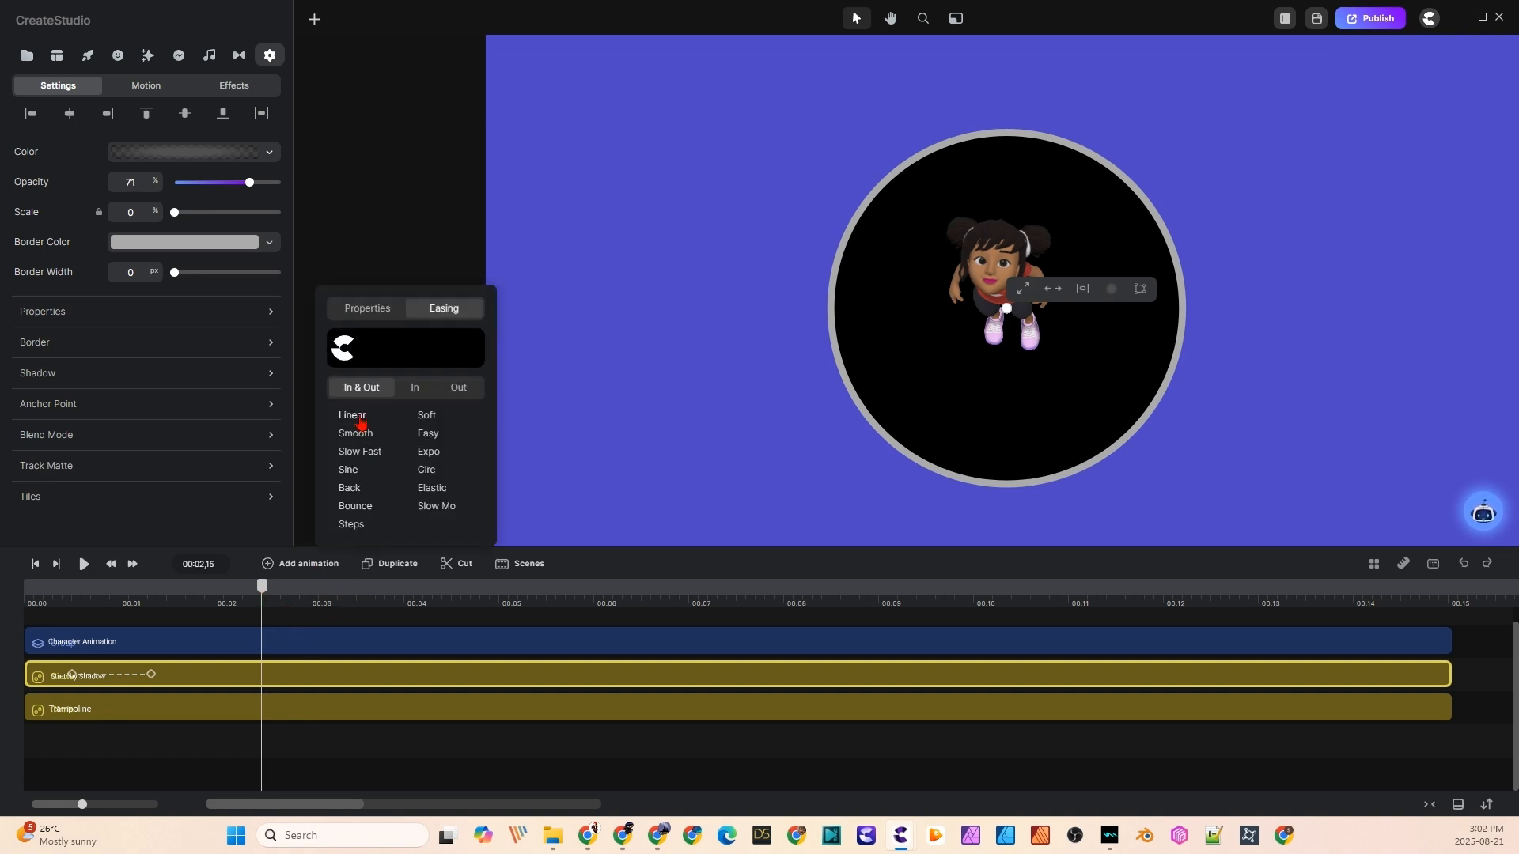
left_click(373, 314)
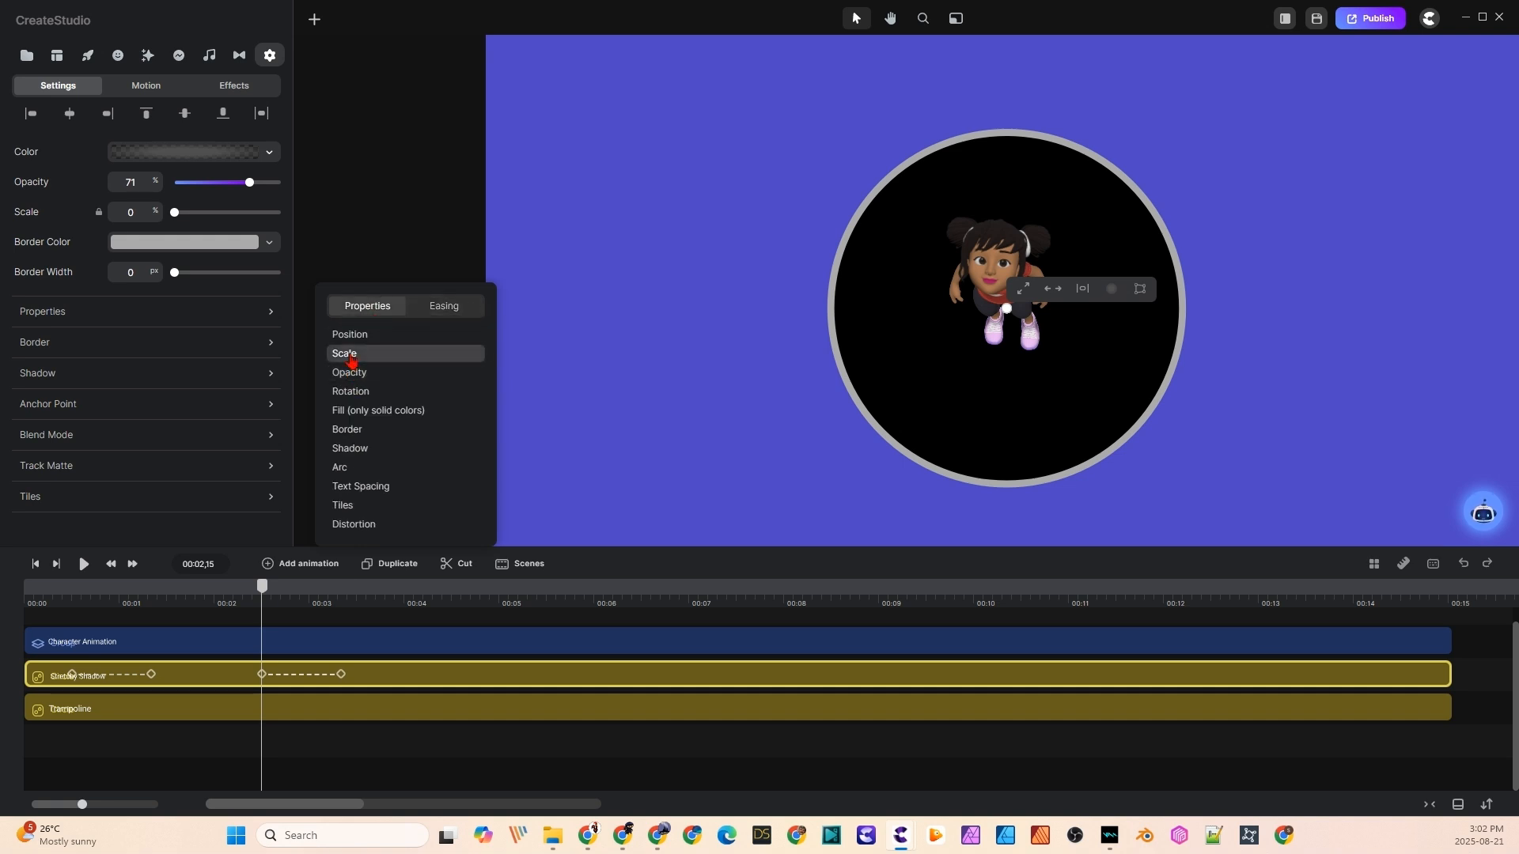
left_click(343, 675)
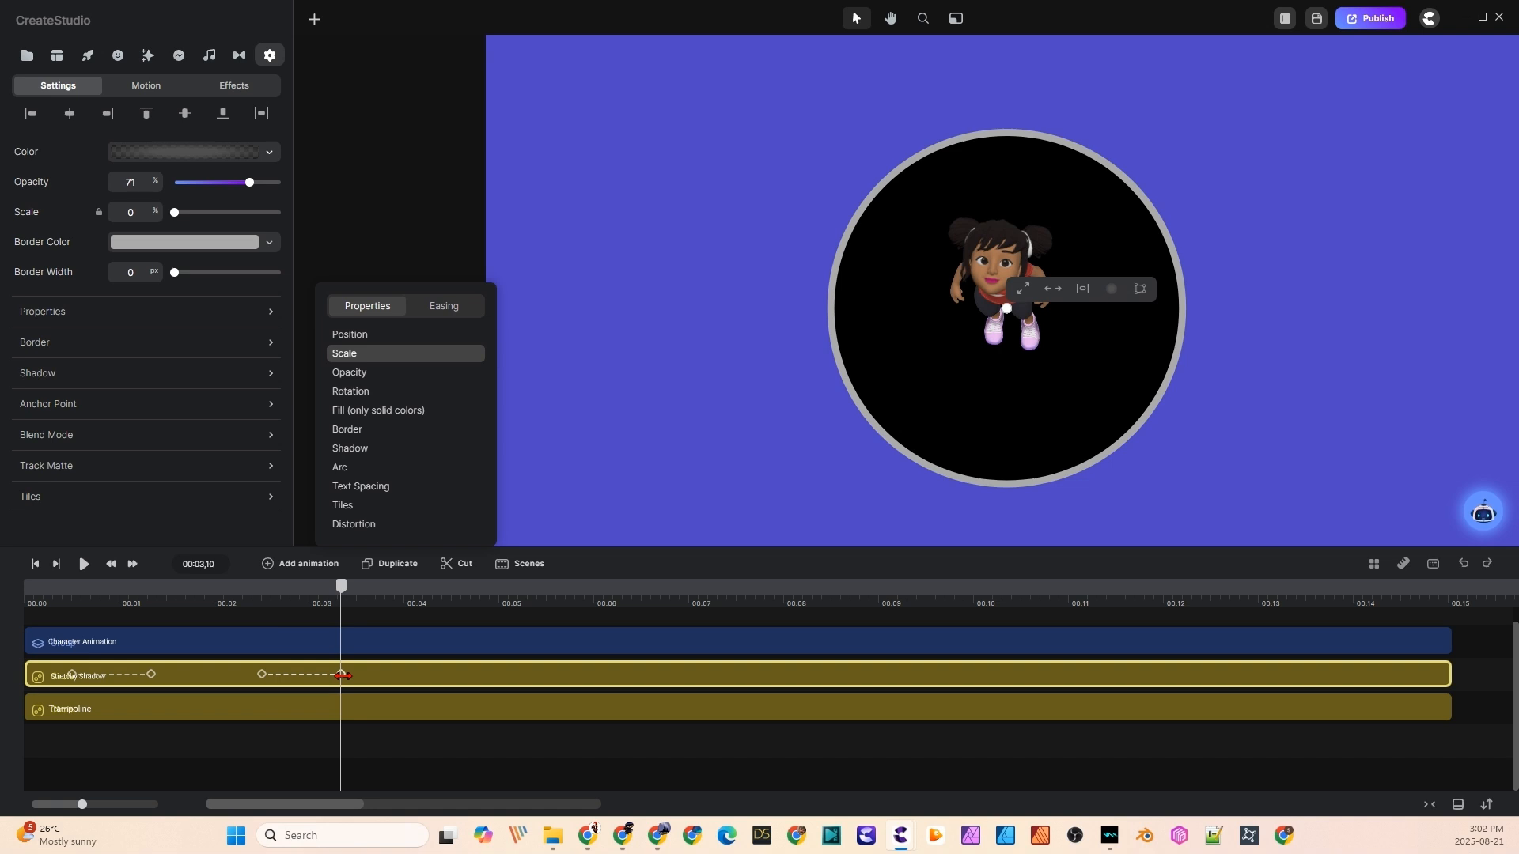
mouse_move(175, 212)
left_mouse_down()
mouse_move(214, 213)
mouse_move(199, 214)
left_mouse_up()
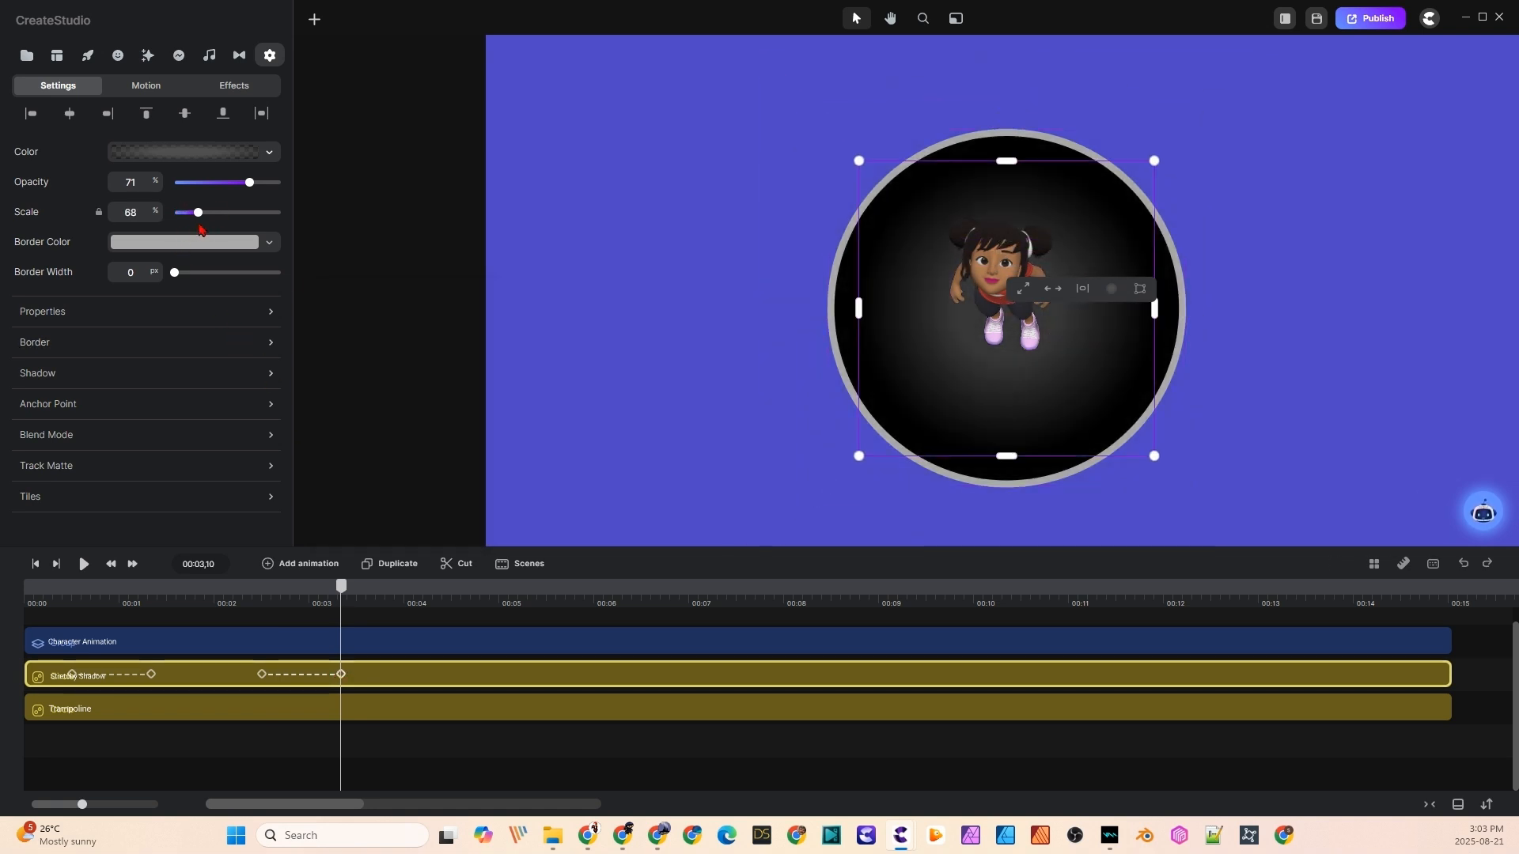
- Replay the scene from the start to check the shadow's shrink and growth timing, pausing at about 00:01,19
key("space")
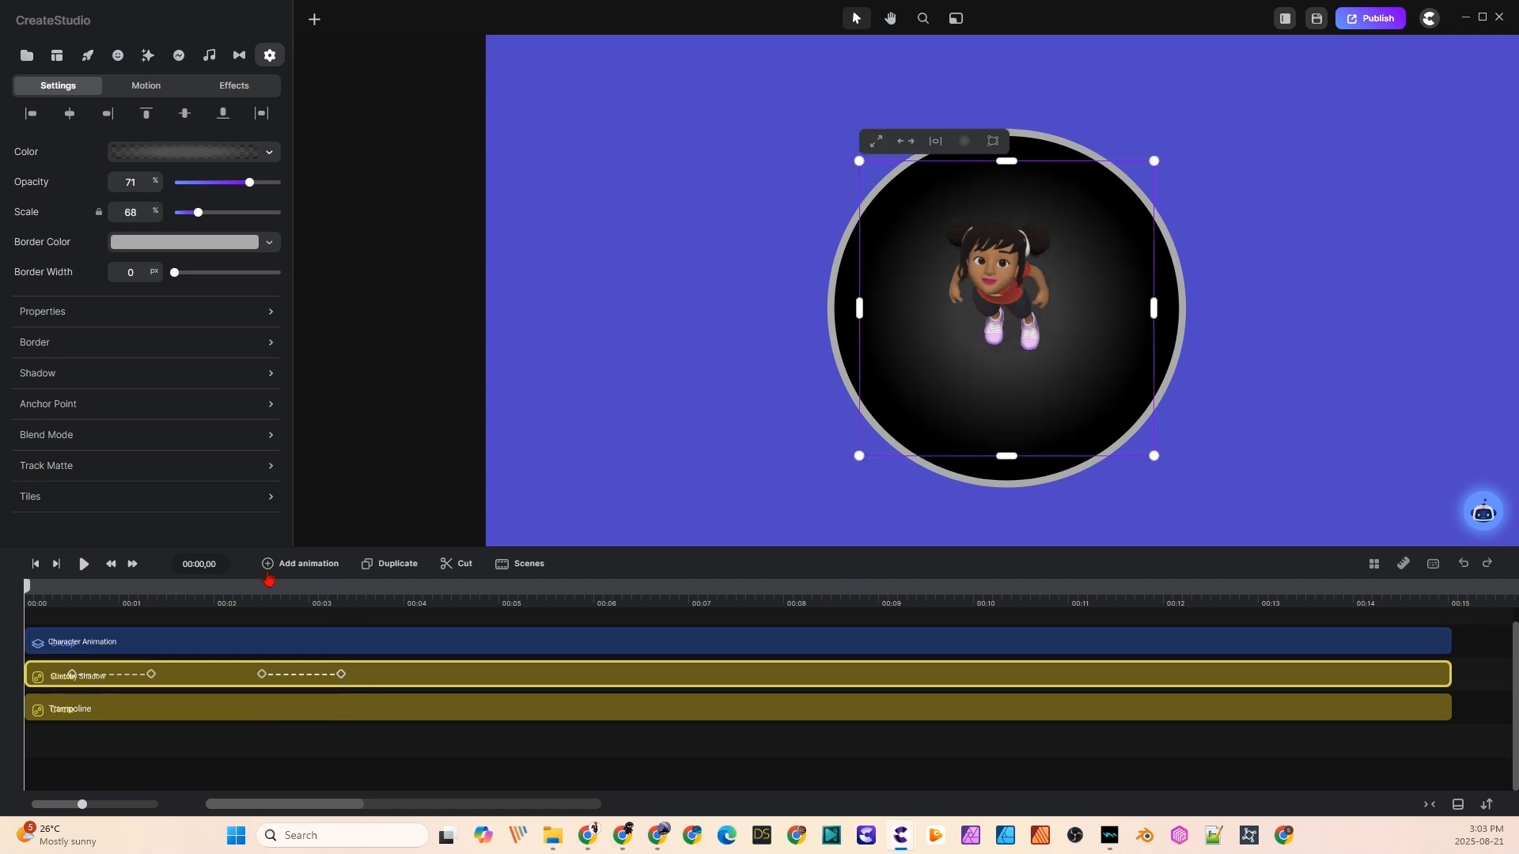
key("space")
left_click_drag(415, 593, 14, 657)
key("space")
key("space")
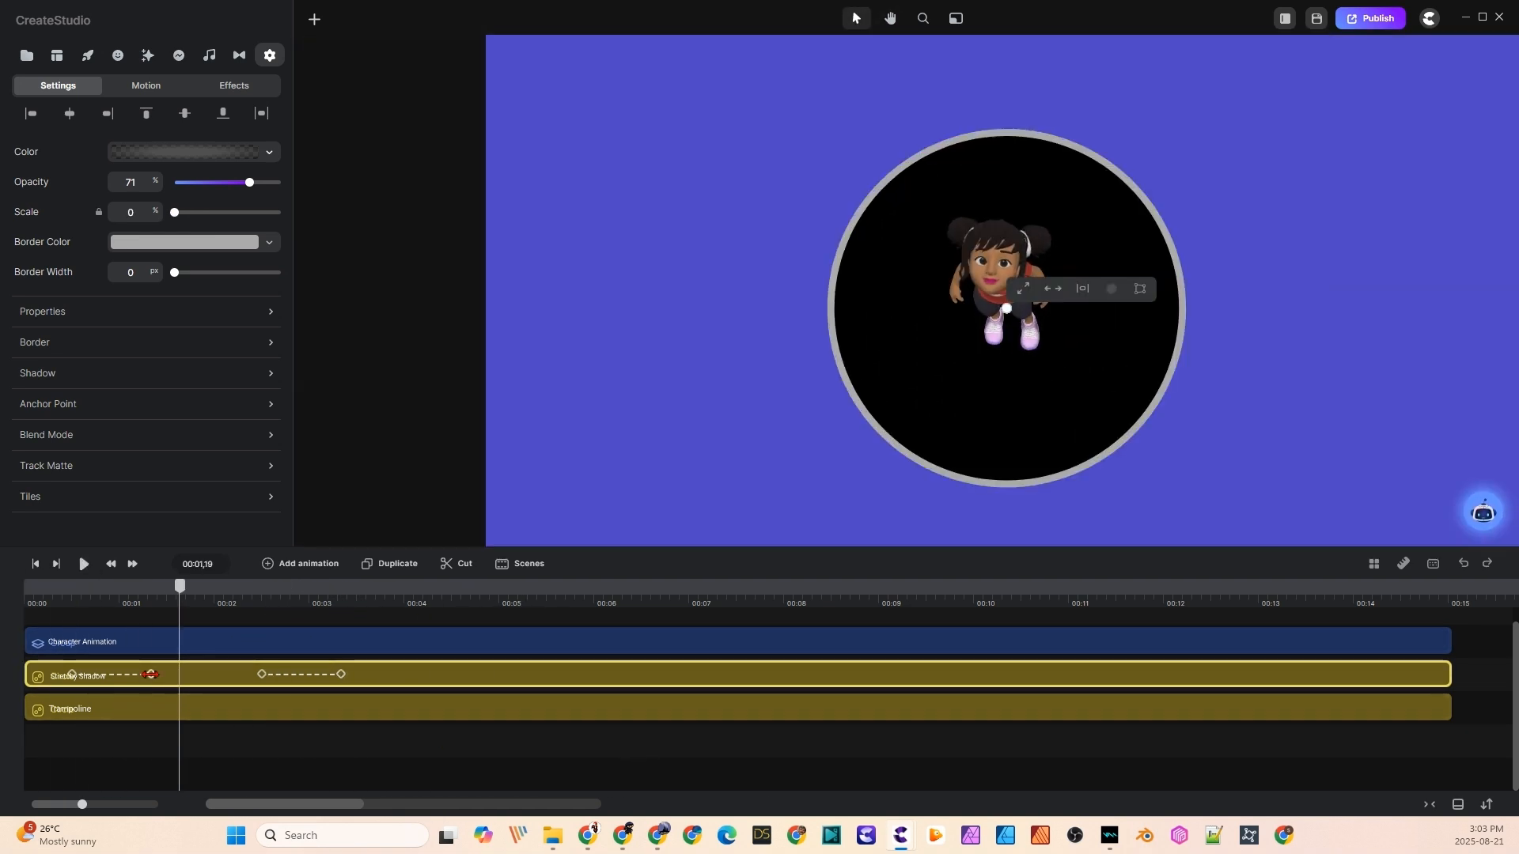
- Replay the scene and shorten the shadow's first two Scale animations so they end at about 00:01 and 00:03
left_click_drag(120, 601, 22, 621)
key("space")
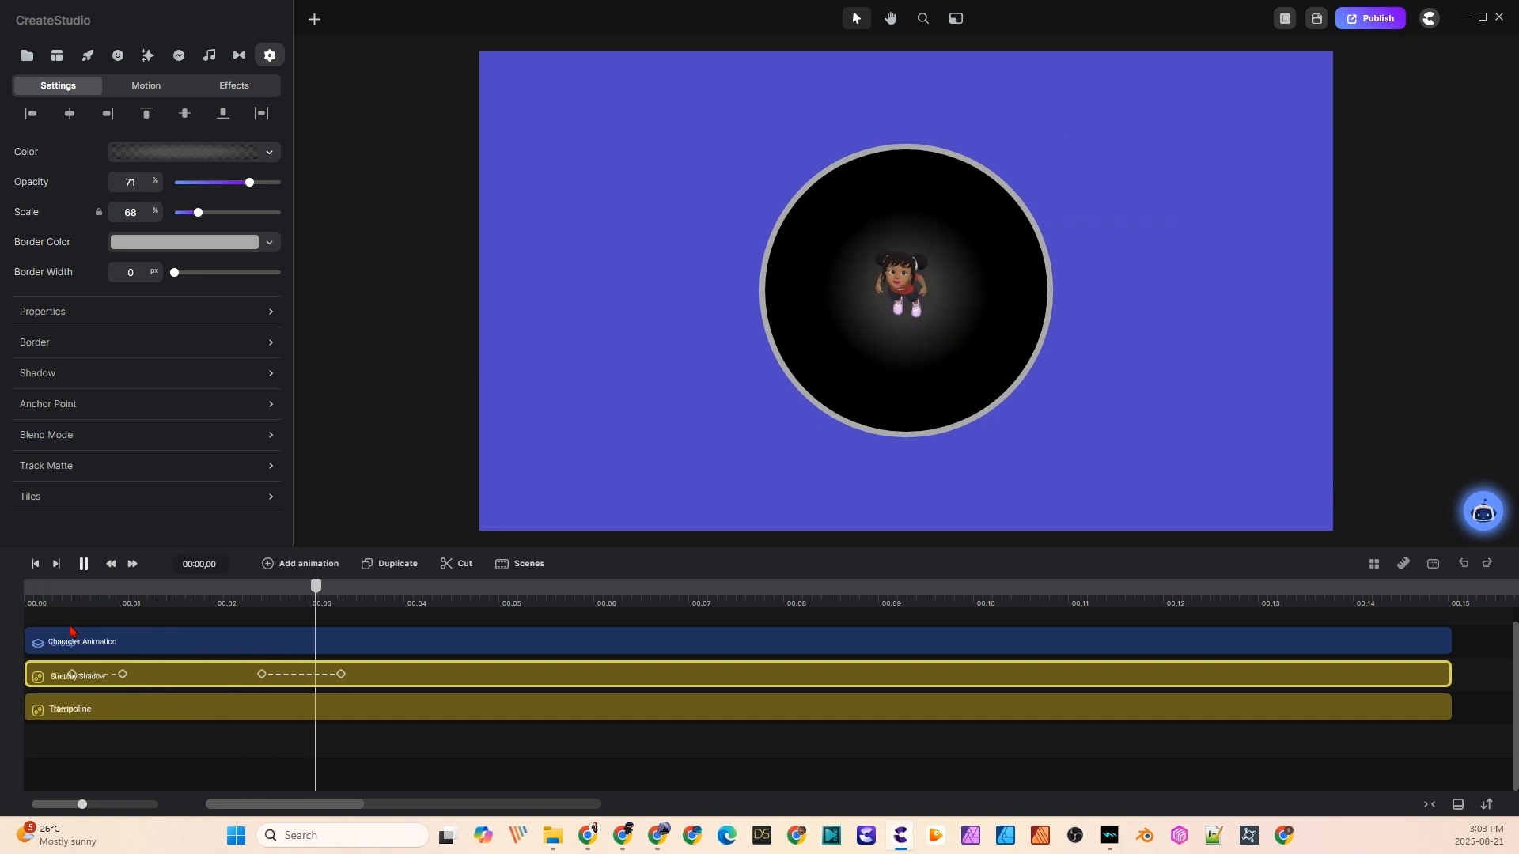
key("space")
left_click_drag(254, 601, 342, 651)
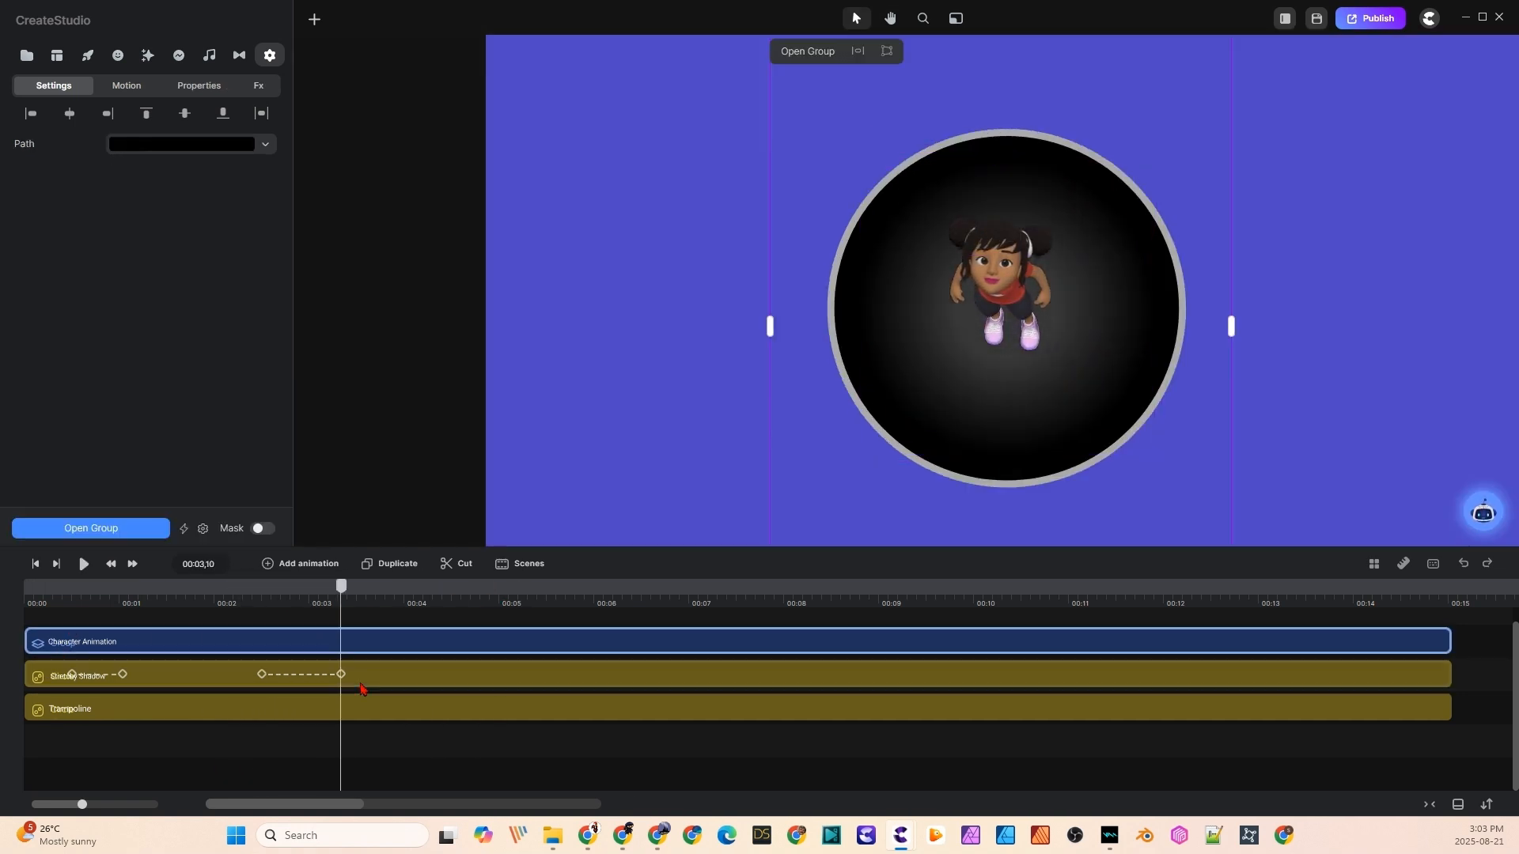
left_click(316, 687)
- Add a third Scale animation to the shadow at 00:03,12, set its end scale to 0%, and shorten it to end at about 00:04
left_click_drag(339, 590, 346, 589)
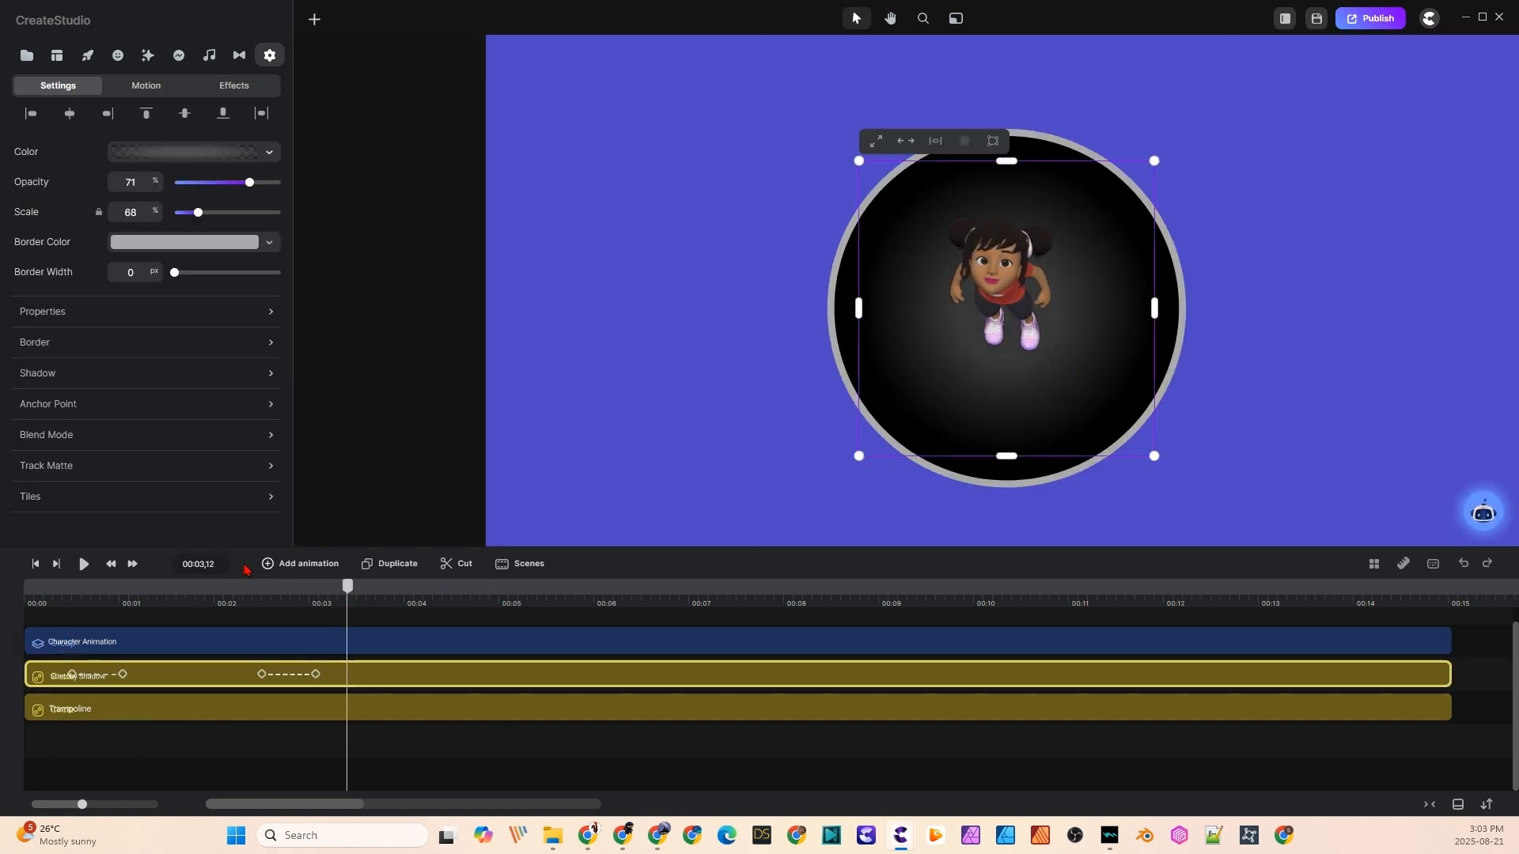
left_click(291, 567)
left_click(319, 351)
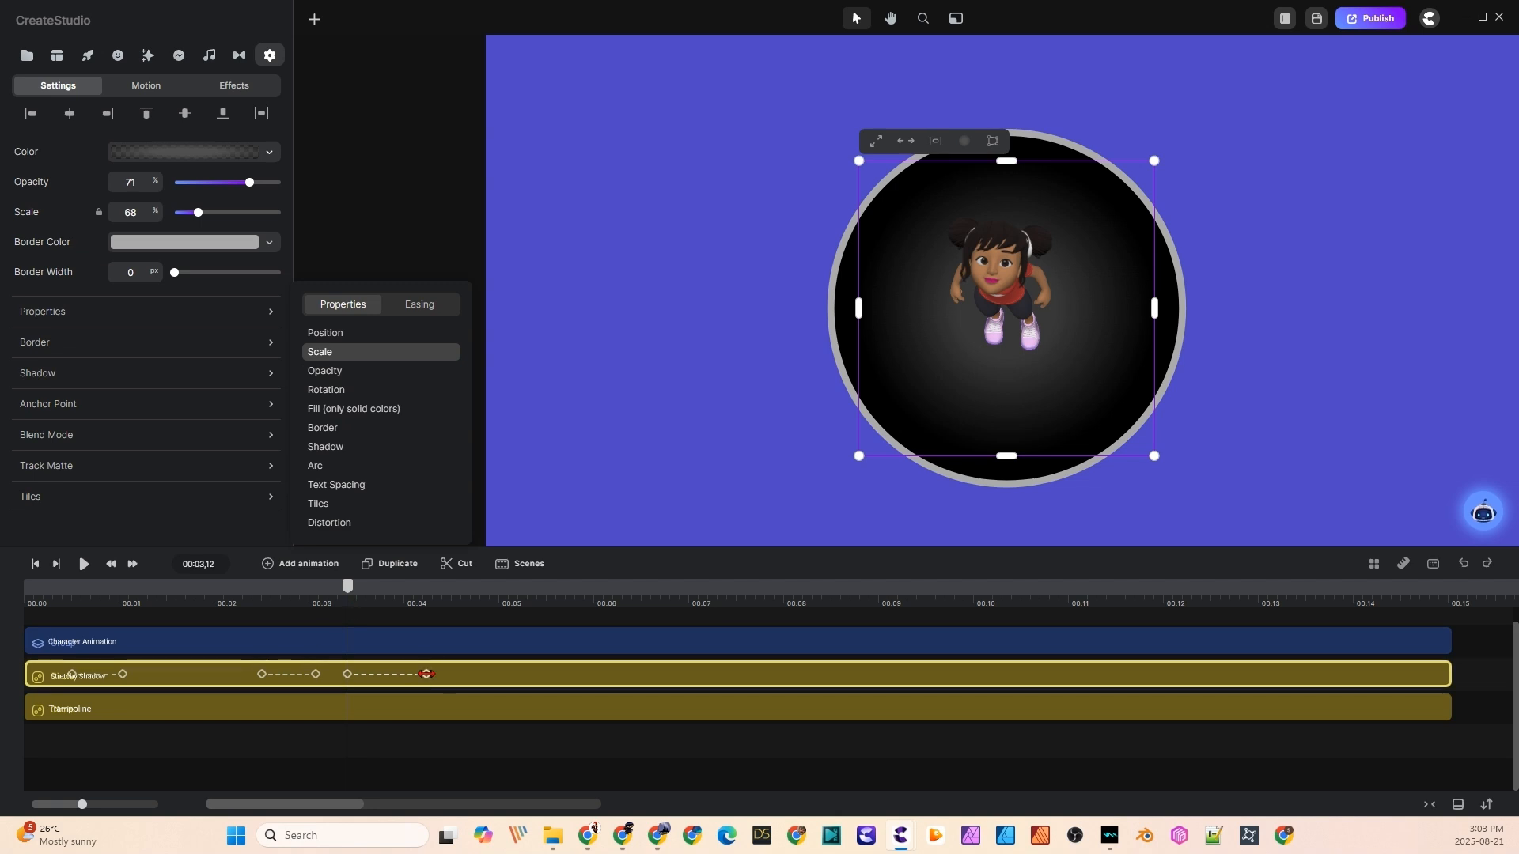
left_click_drag(199, 214, 173, 213)
left_click_drag(427, 674, 408, 674)
- Replay the scene from the start and shift the shadow's third Scale animation later, spanning about 00:03,26 to 00:04,15
left_click(360, 614)
left_click_drag(425, 590, 25, 590)
key("space")
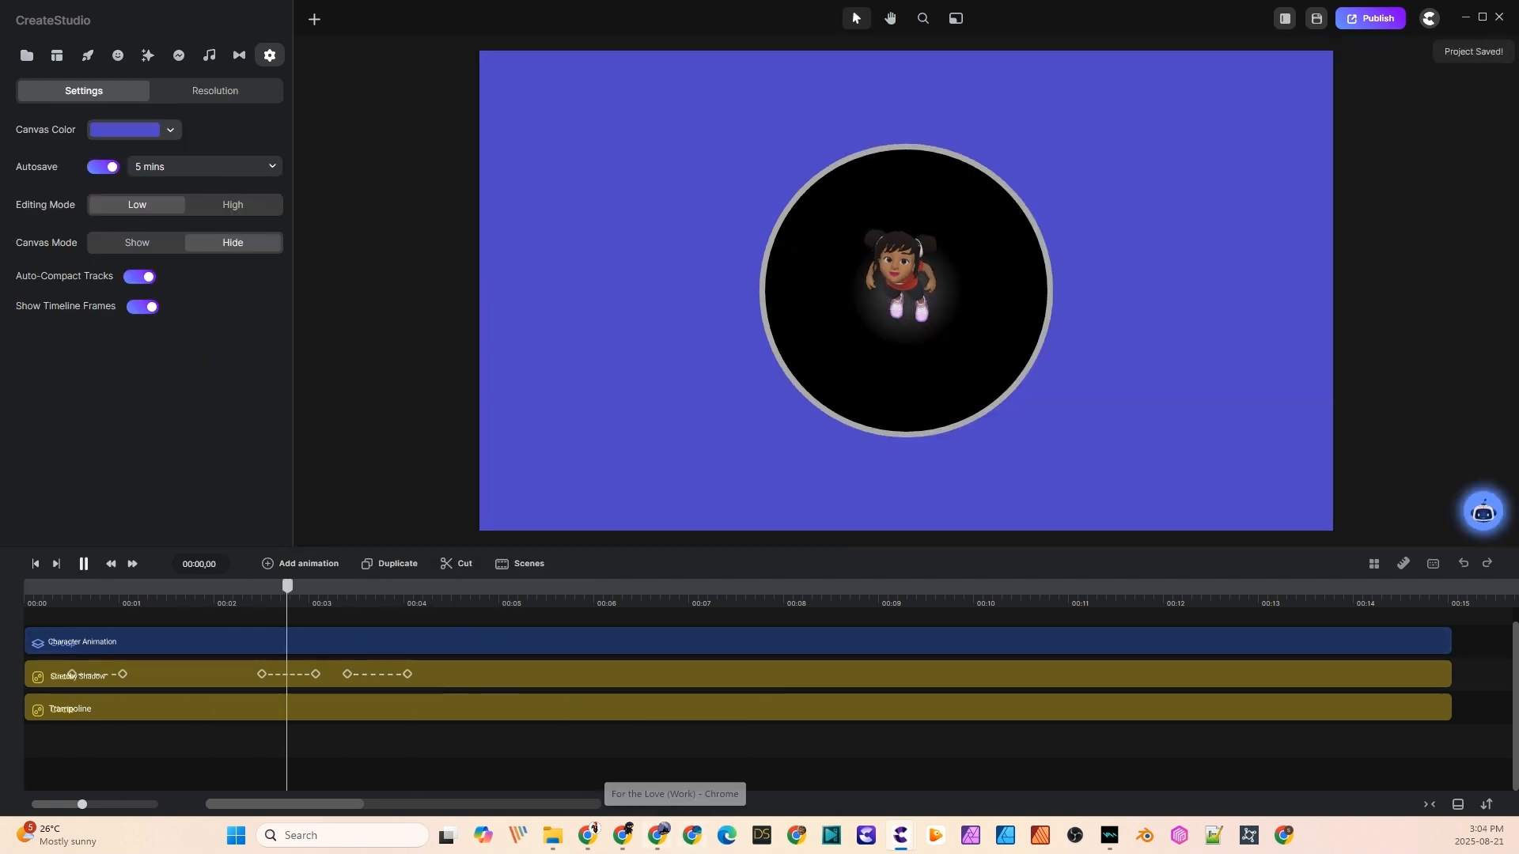
key("space")
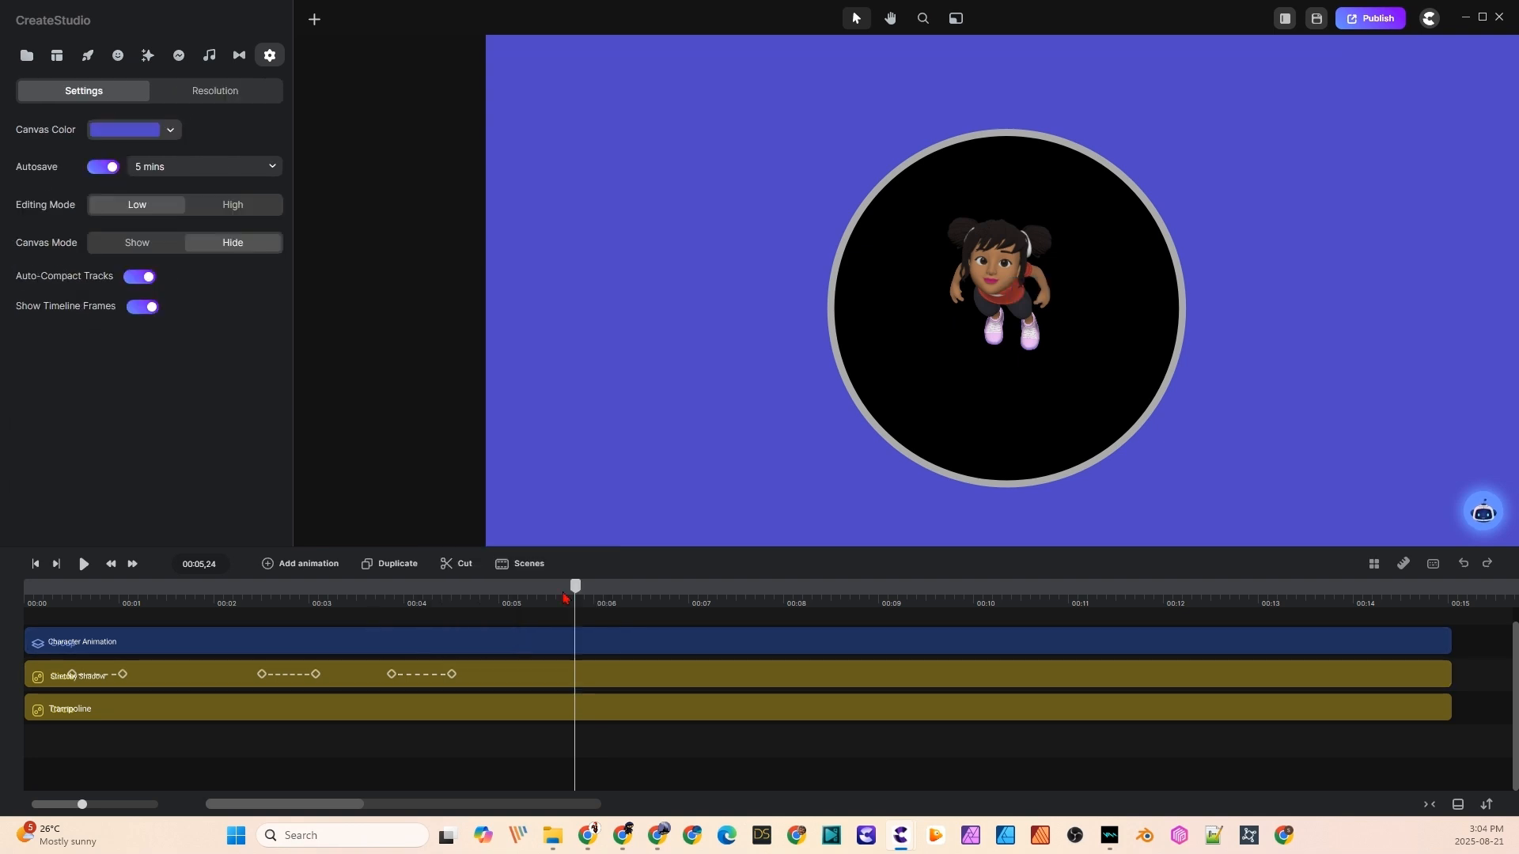
- Add a fourth Scale animation to the shadow at 00:05,27 and set the scale at its 00:06,22 end keyframe to 68%
key("space")
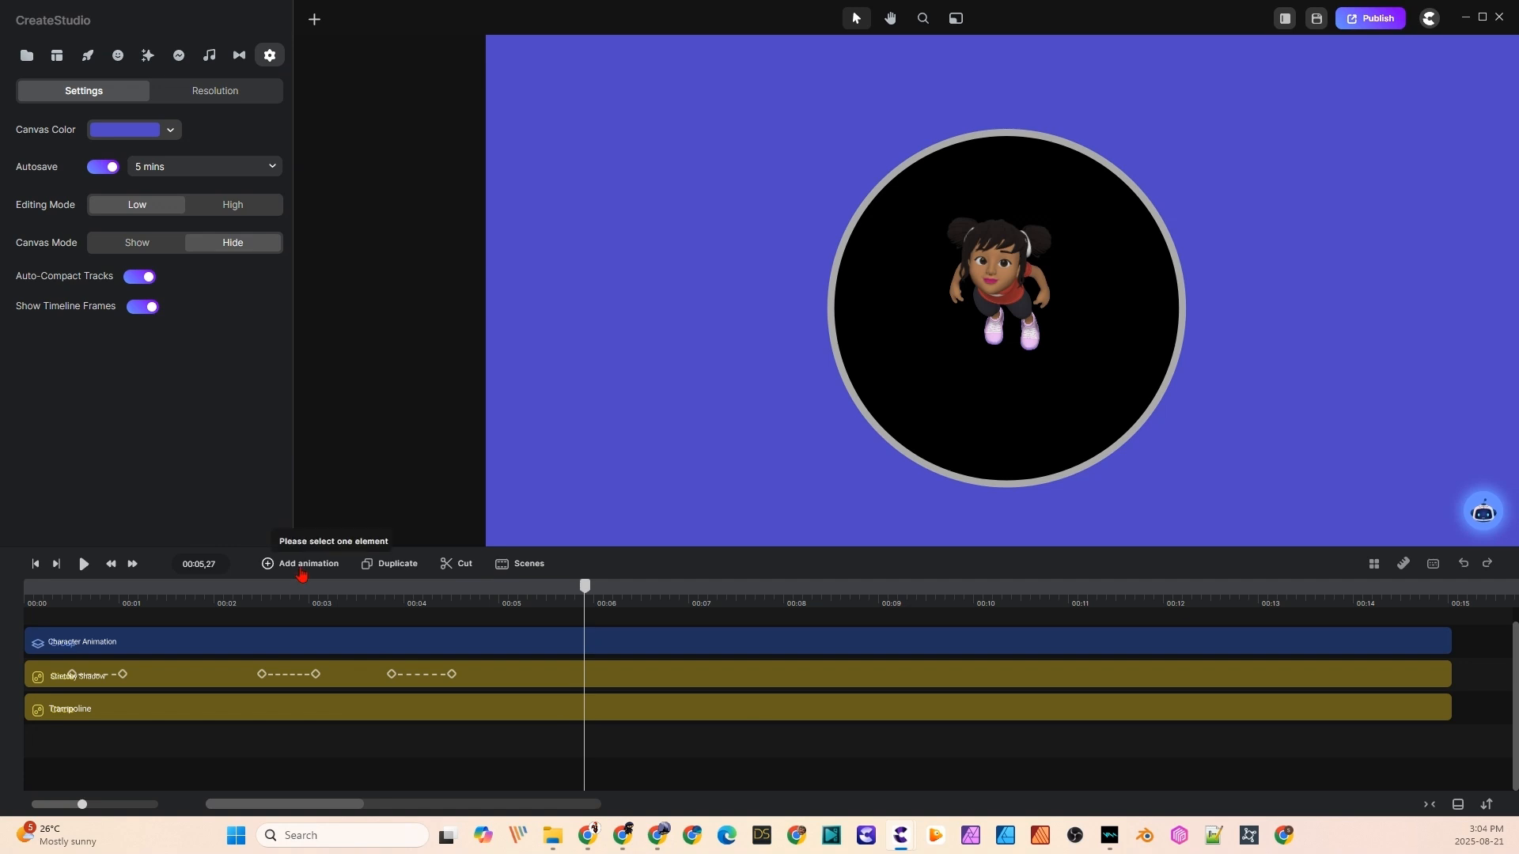
left_click(514, 689)
left_click(305, 565)
left_click(337, 350)
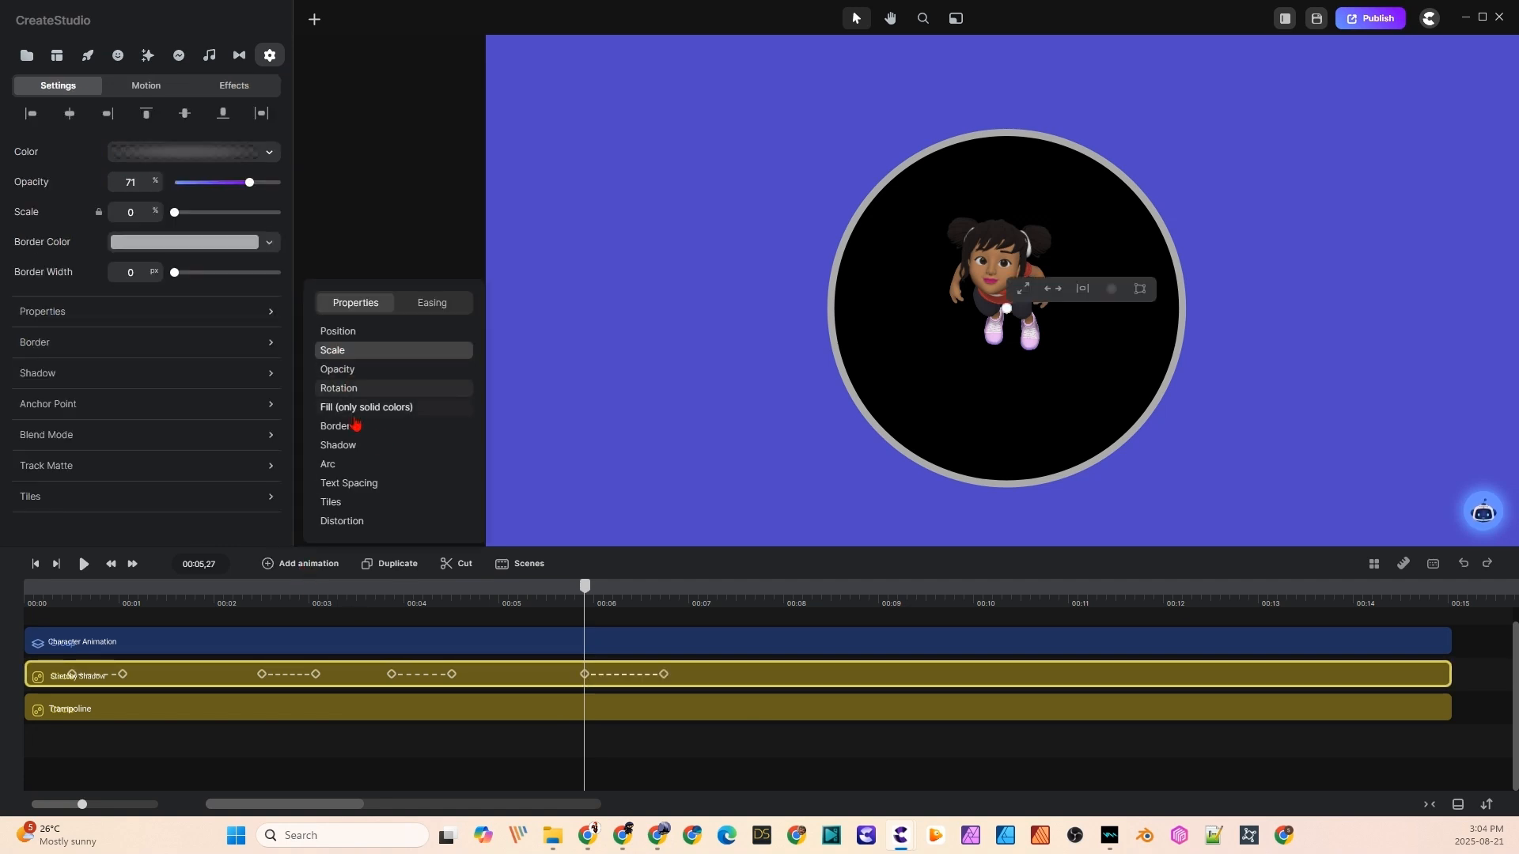
left_click(664, 674)
left_click(112, 212)
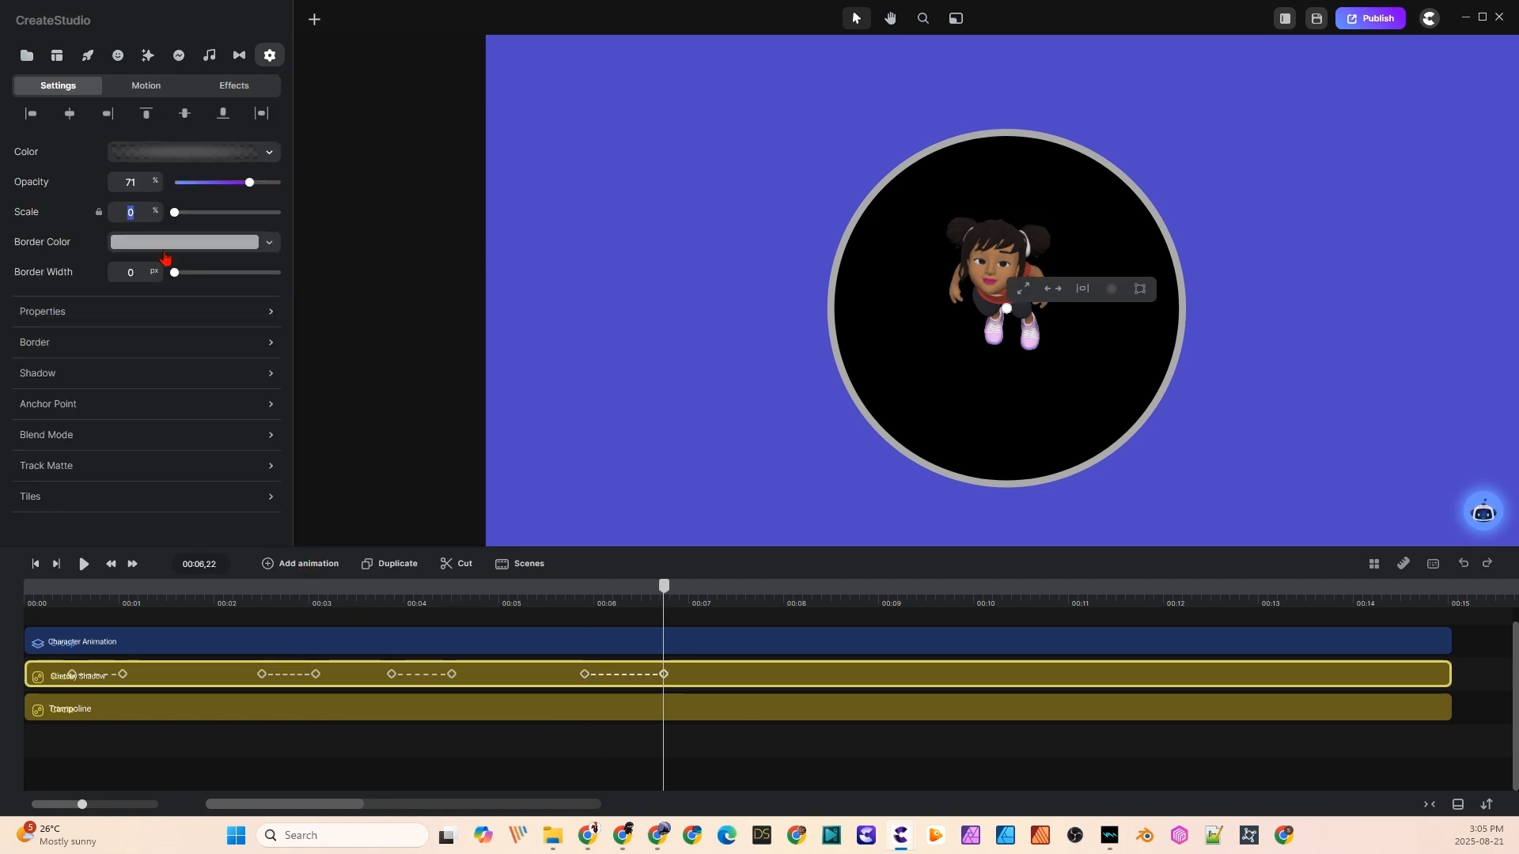
type("68")
key("Return")
- Replay the scene from the start to check the shadow timing across the jumps, pausing at about 00:07,23
left_click_drag(661, 600, 25, 600)
key("space")
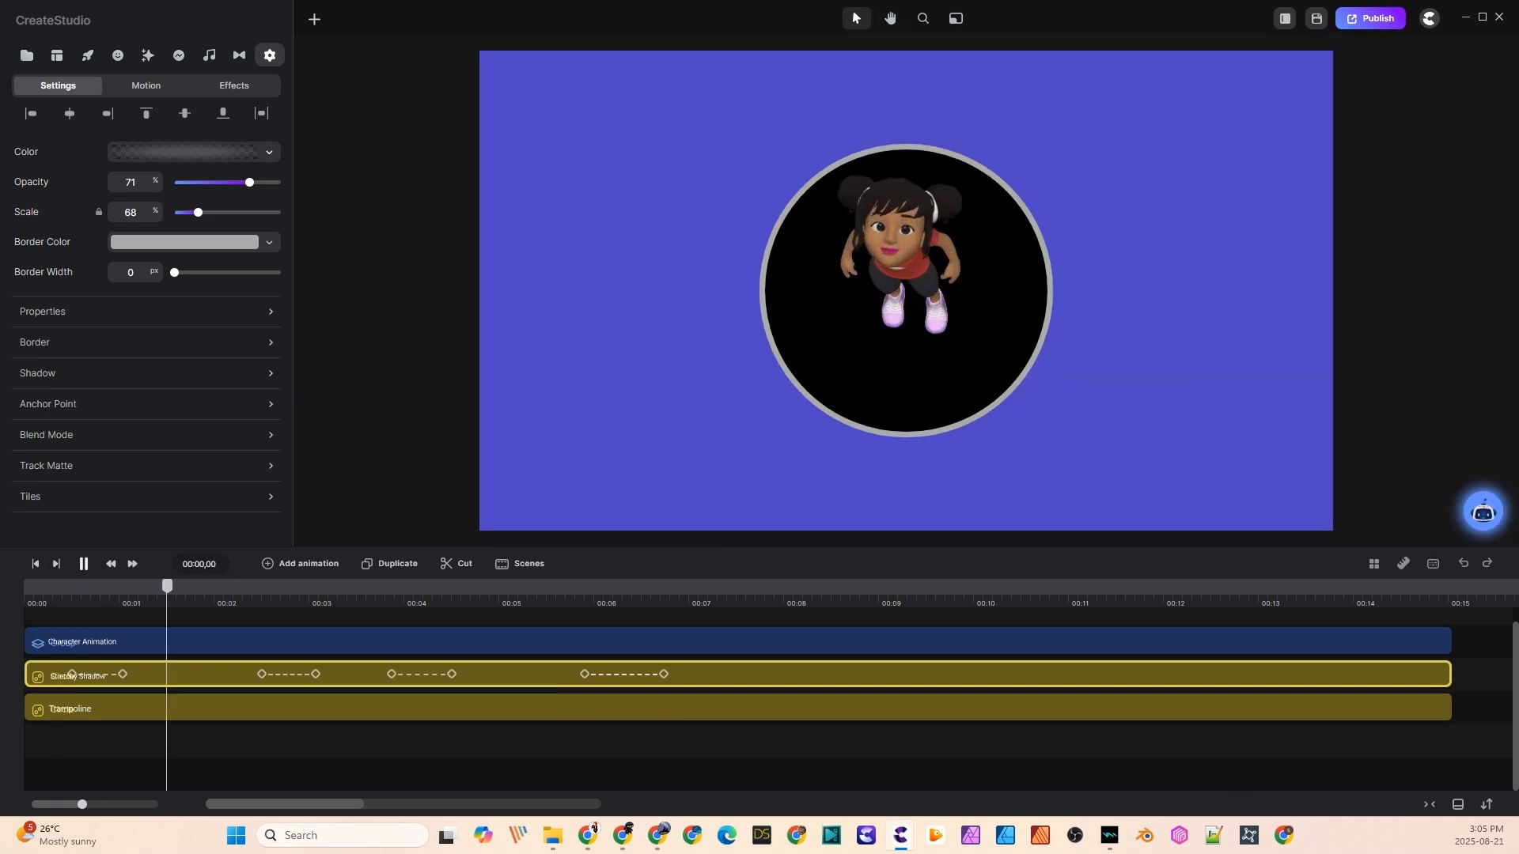
key("space")
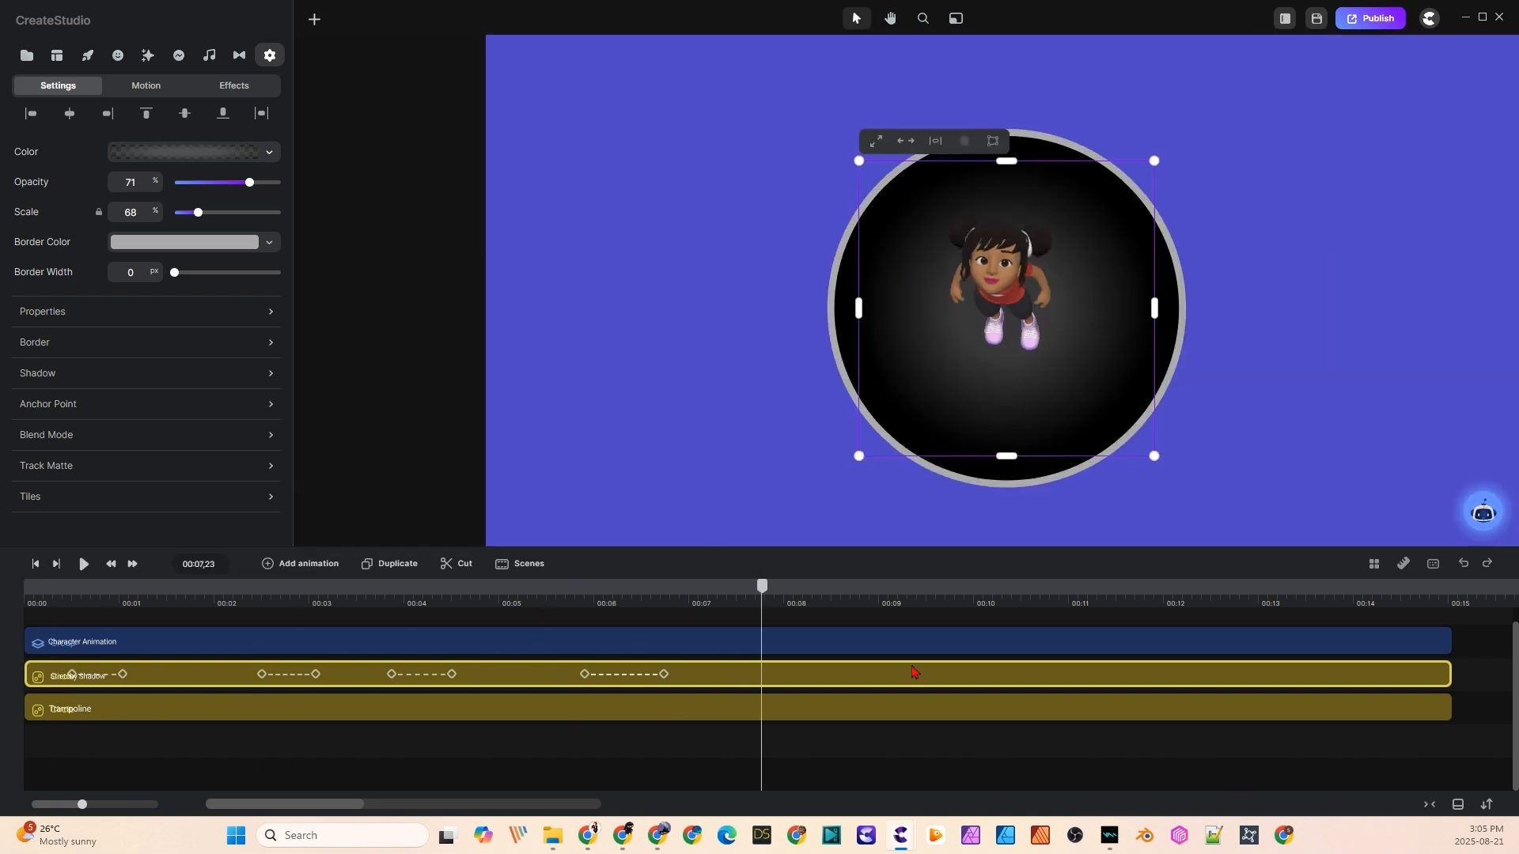
- Add a Scale animation to the shadow at 00:07,17 and set the scale at its 00:08,12 end keyframe to 0%
left_click(268, 563)
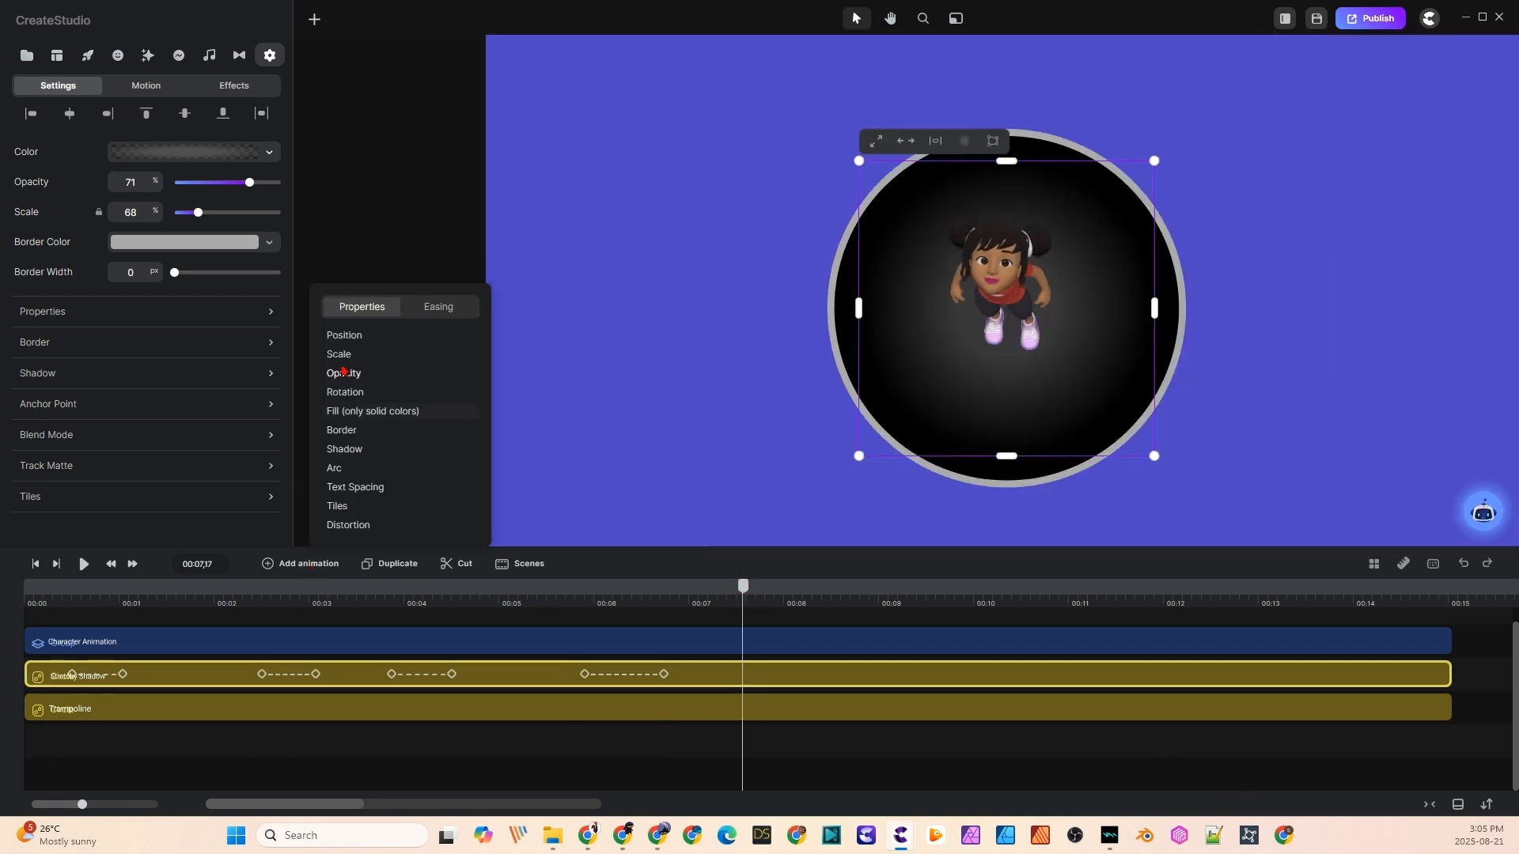
left_click(339, 354)
left_click(822, 674)
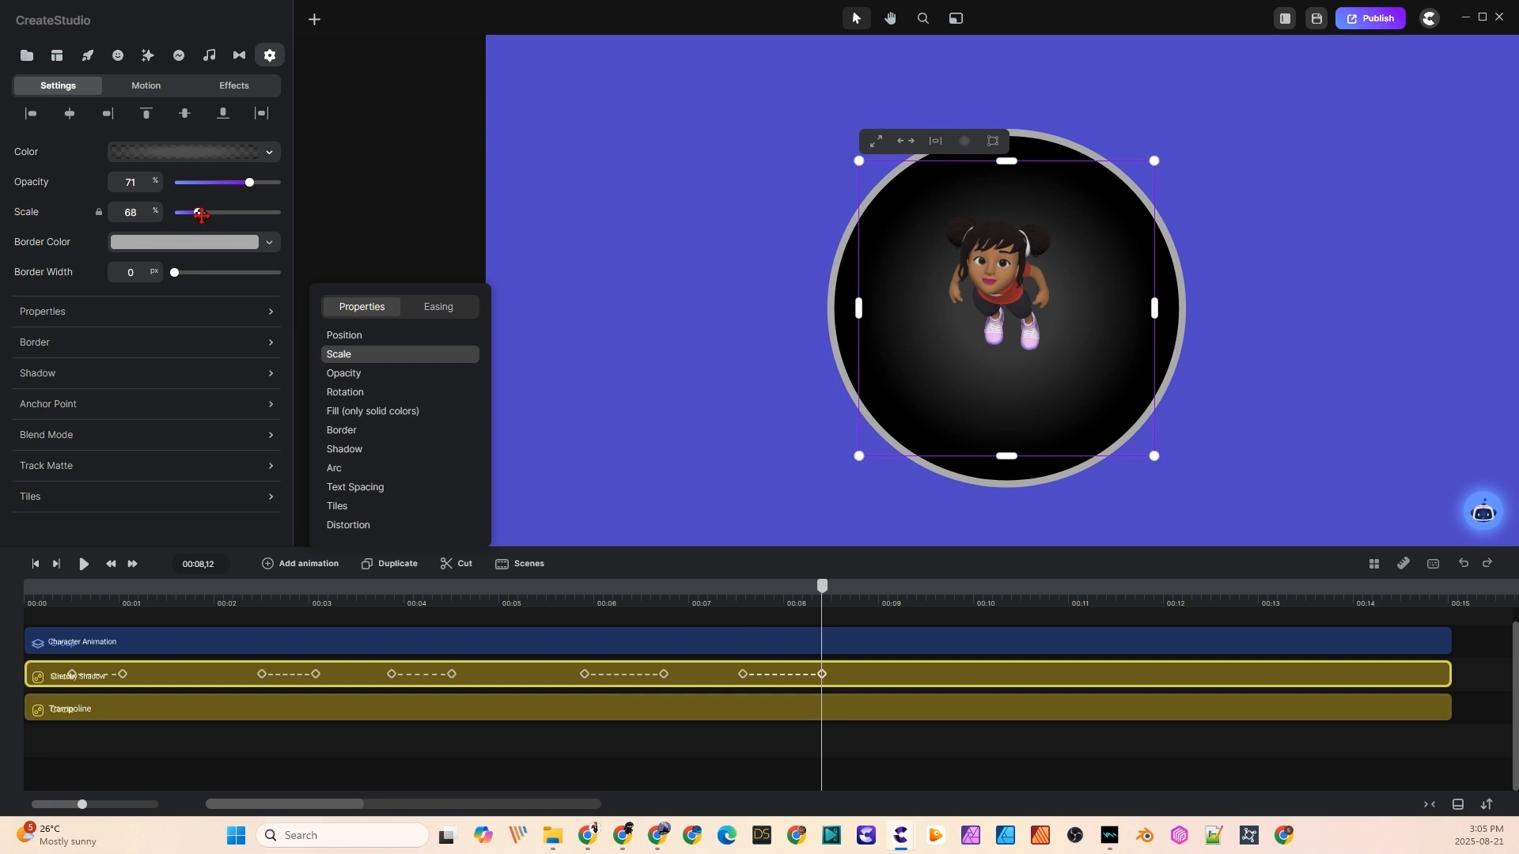
left_click_drag(201, 214, 174, 213)
- Add a Scale animation to the shadow at 00:09,27 and set the scale at its 00:10,22 end keyframe to 68%
left_click(963, 611)
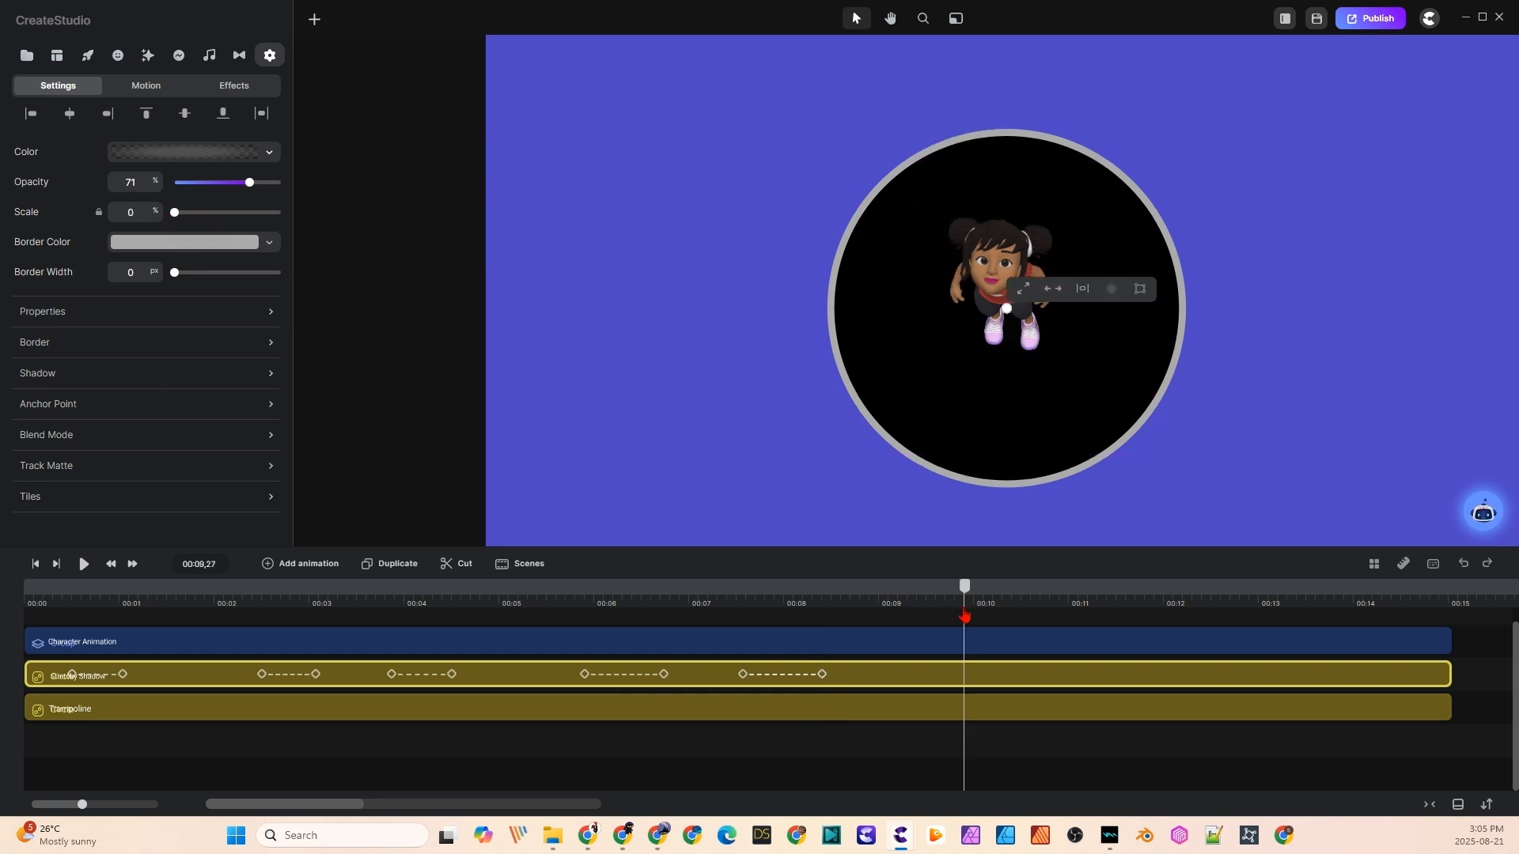
left_click(291, 581)
left_click(324, 350)
left_click(1036, 687)
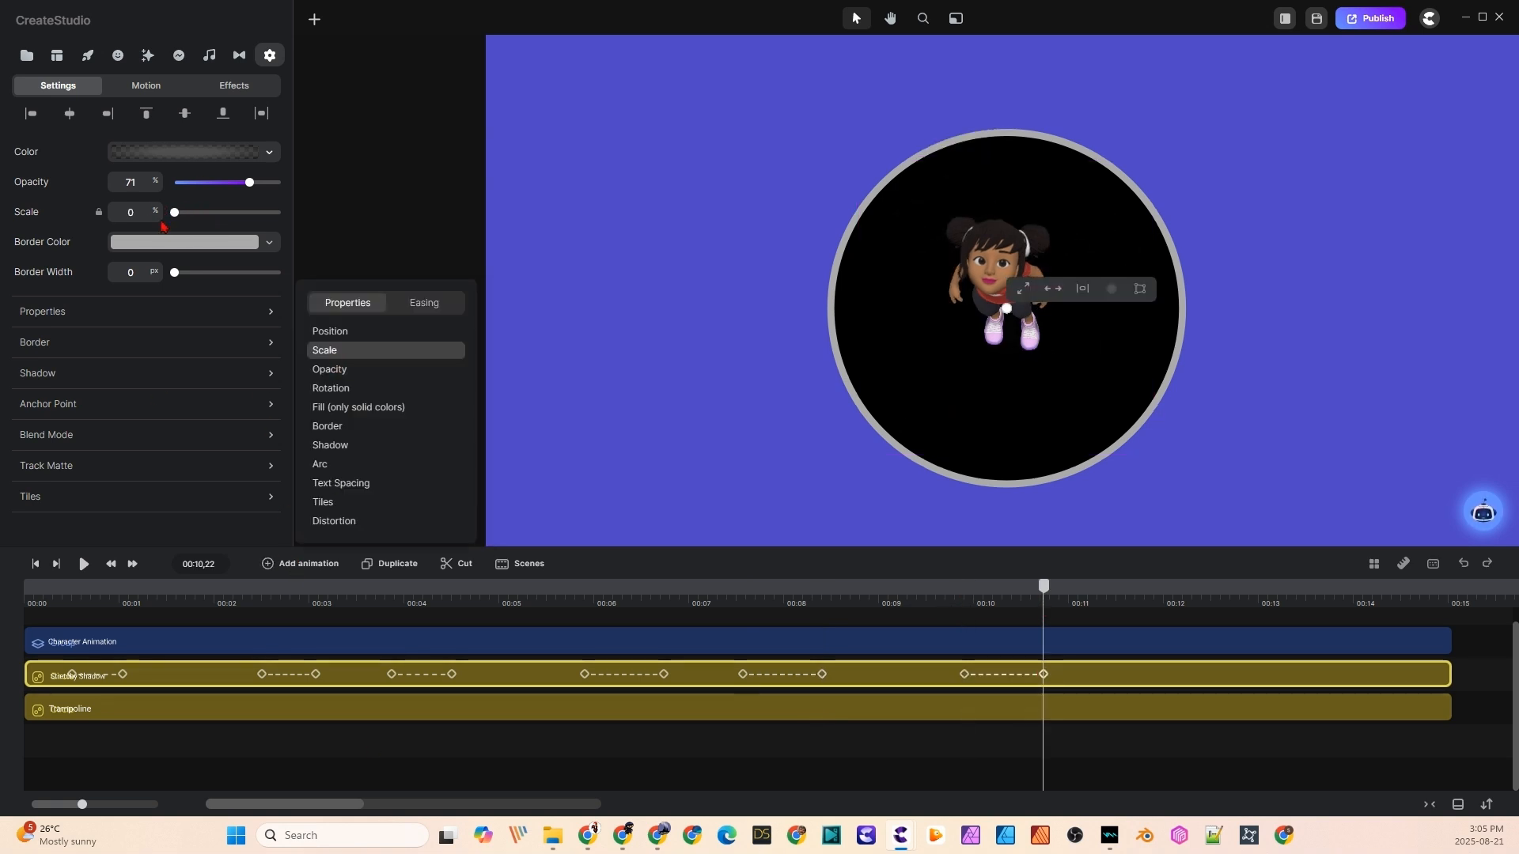
left_click(131, 212)
key("Return")
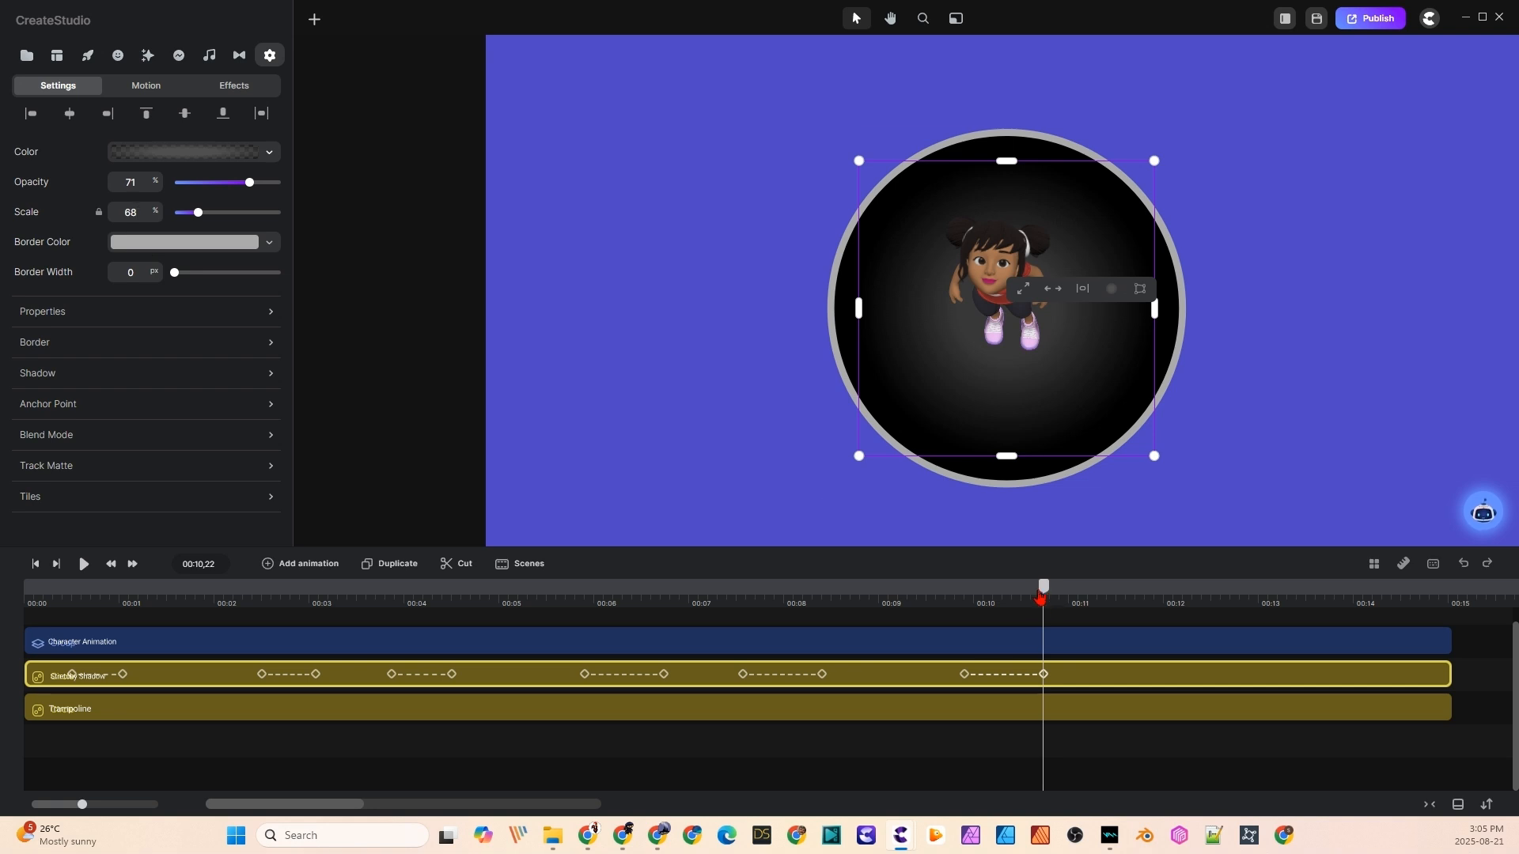
- Add a Scale animation with Linear easing to the shadow at 00:11,18
left_click_drag(1041, 599, 1120, 616)
left_click(301, 563)
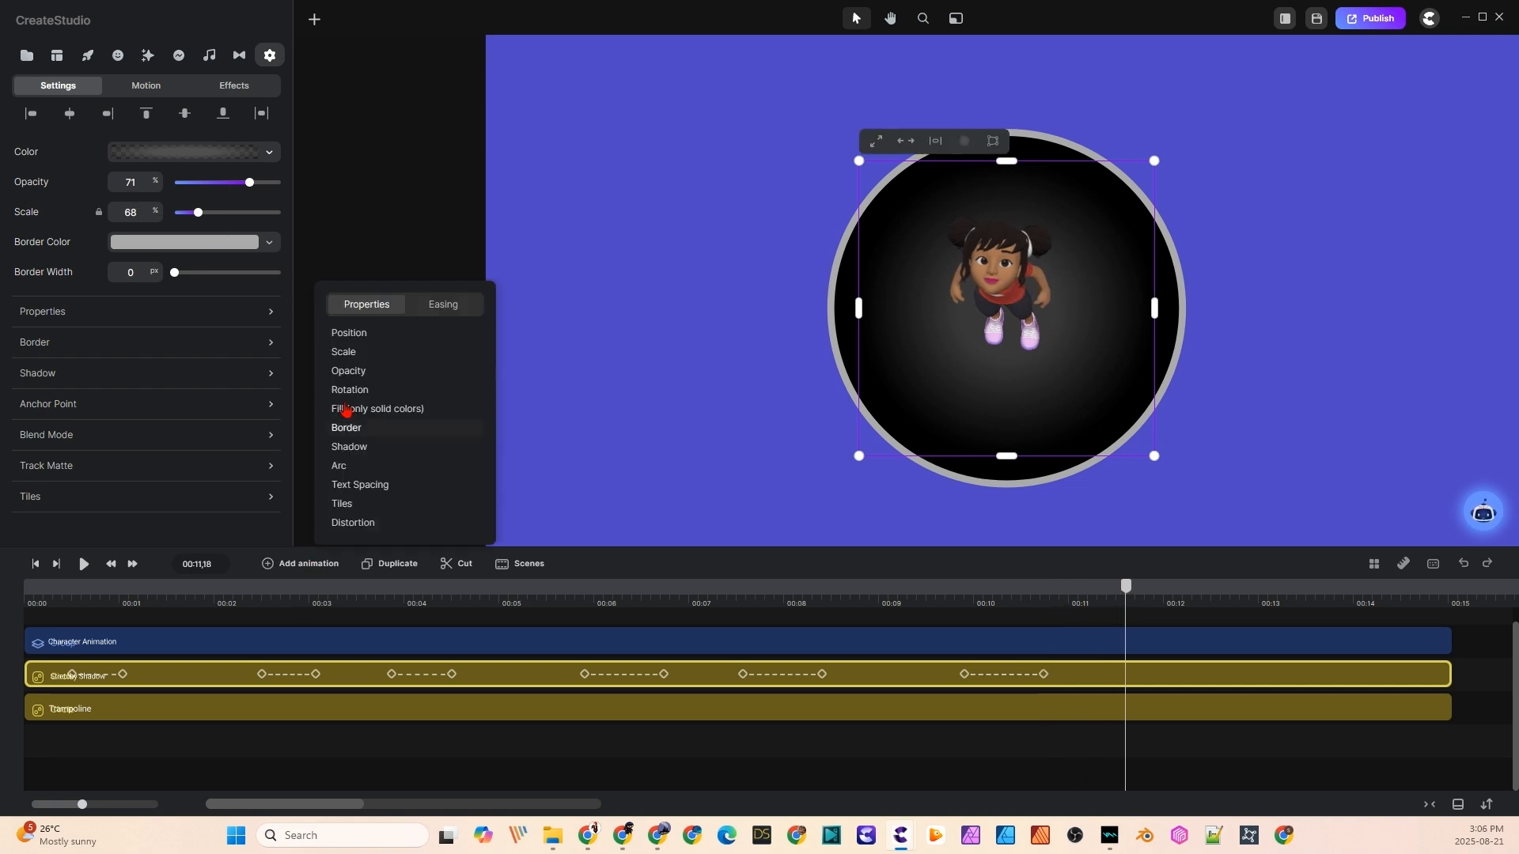
left_click(441, 305)
left_click(351, 414)
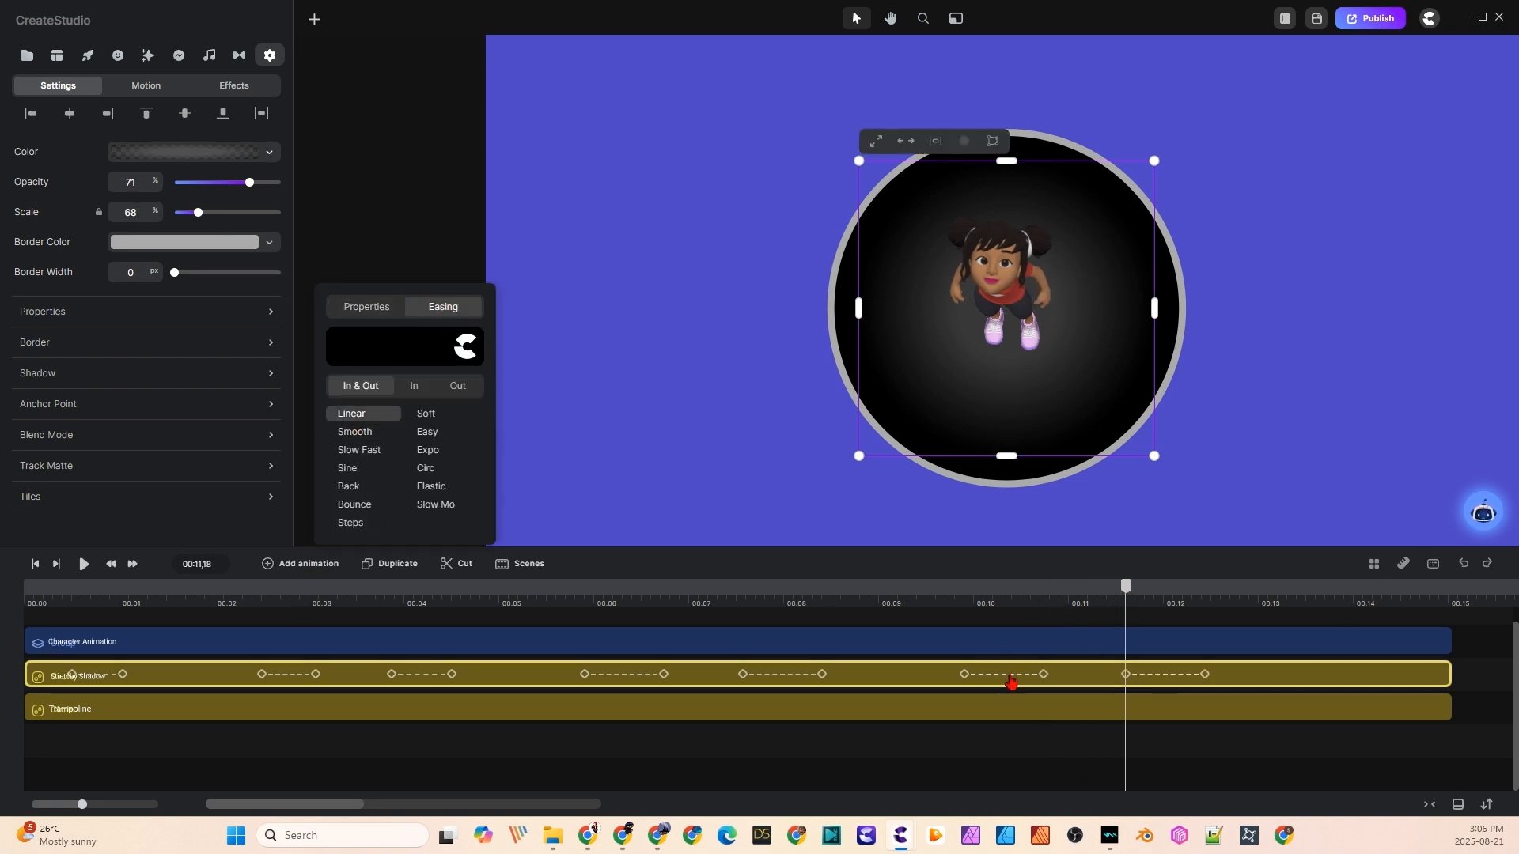
- Set the easing of the shadow's six earlier Scale animations to Linear
left_click(1006, 675)
left_click(1049, 527)
left_click(780, 675)
left_click(819, 535)
left_click(636, 674)
left_click(661, 527)
left_click(428, 675)
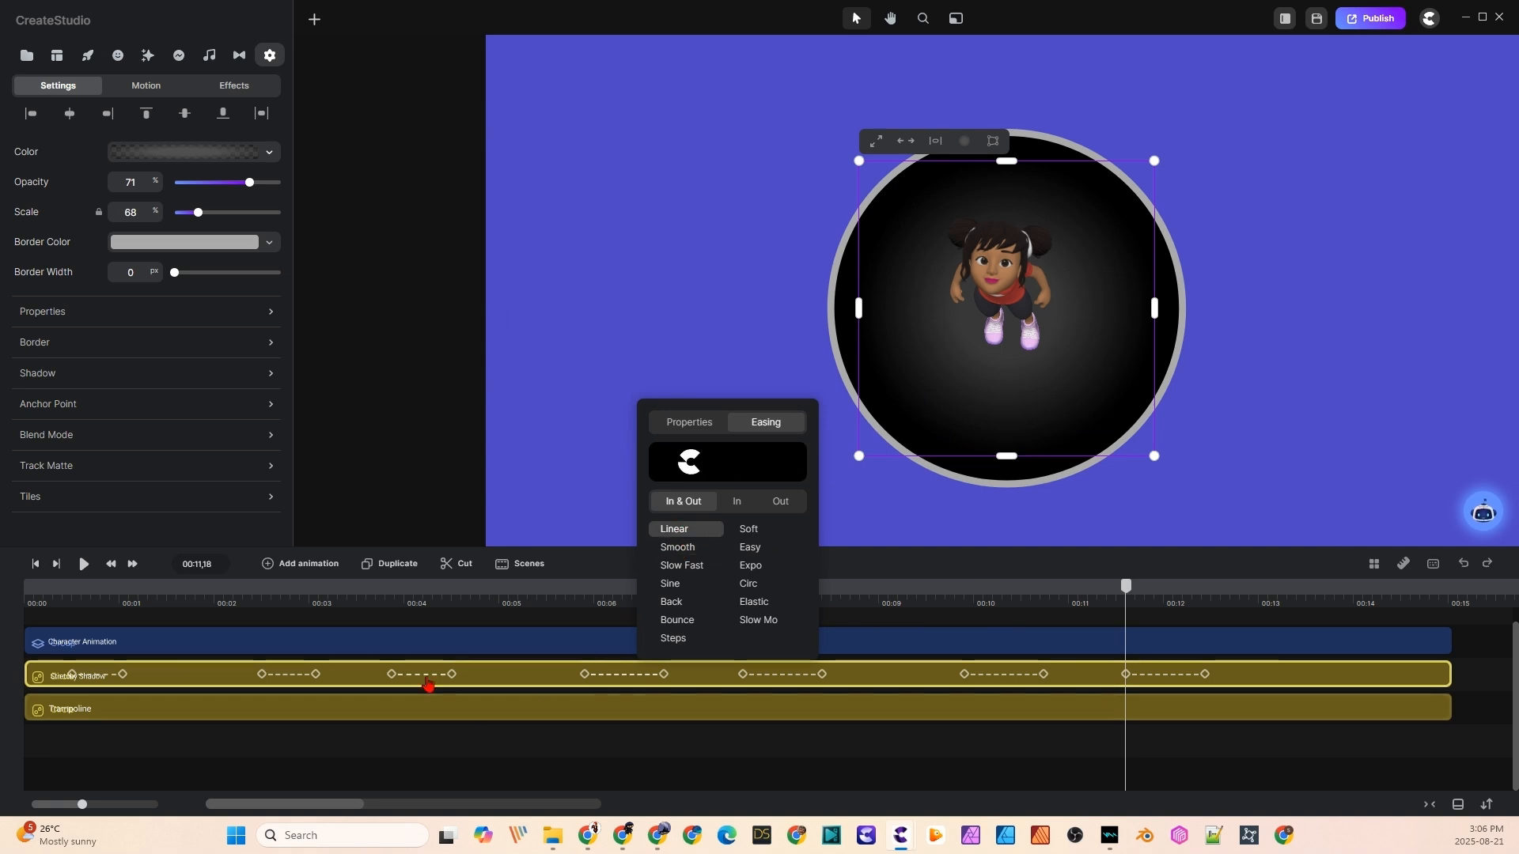
left_click(455, 526)
left_click(287, 675)
left_click(326, 528)
left_click(96, 675)
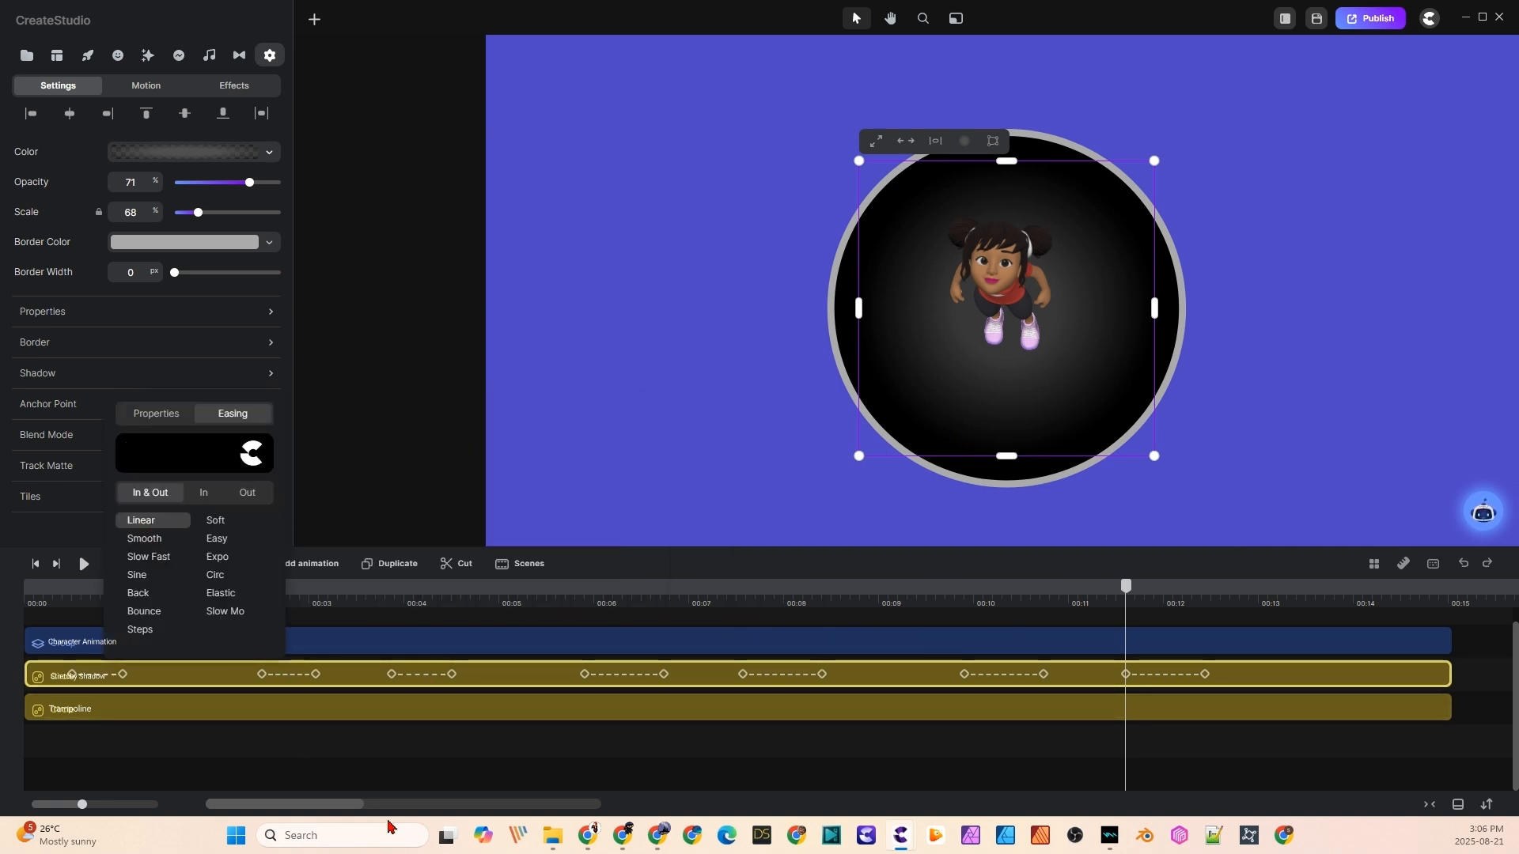
- Play the scene from the start to review the shadow's motion with Linear easing
left_click_drag(1126, 589, 24, 603)
key("space")
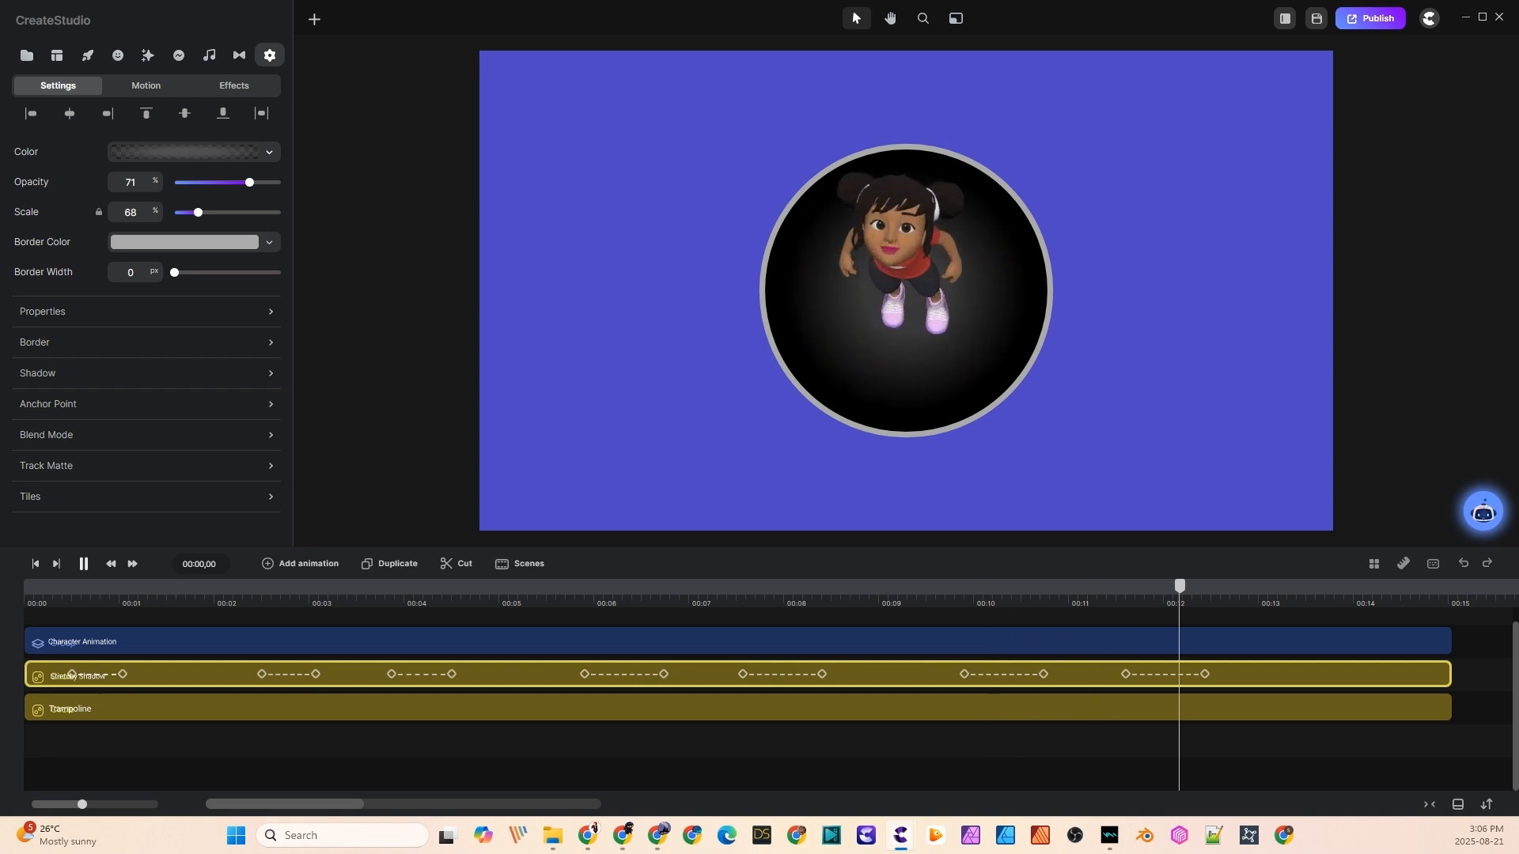
key("space")
- Set the shadow's scale to 0% at the 00:12,13 end keyframe of its last Scale animation
left_click(1126, 675)
left_click(1204, 675)
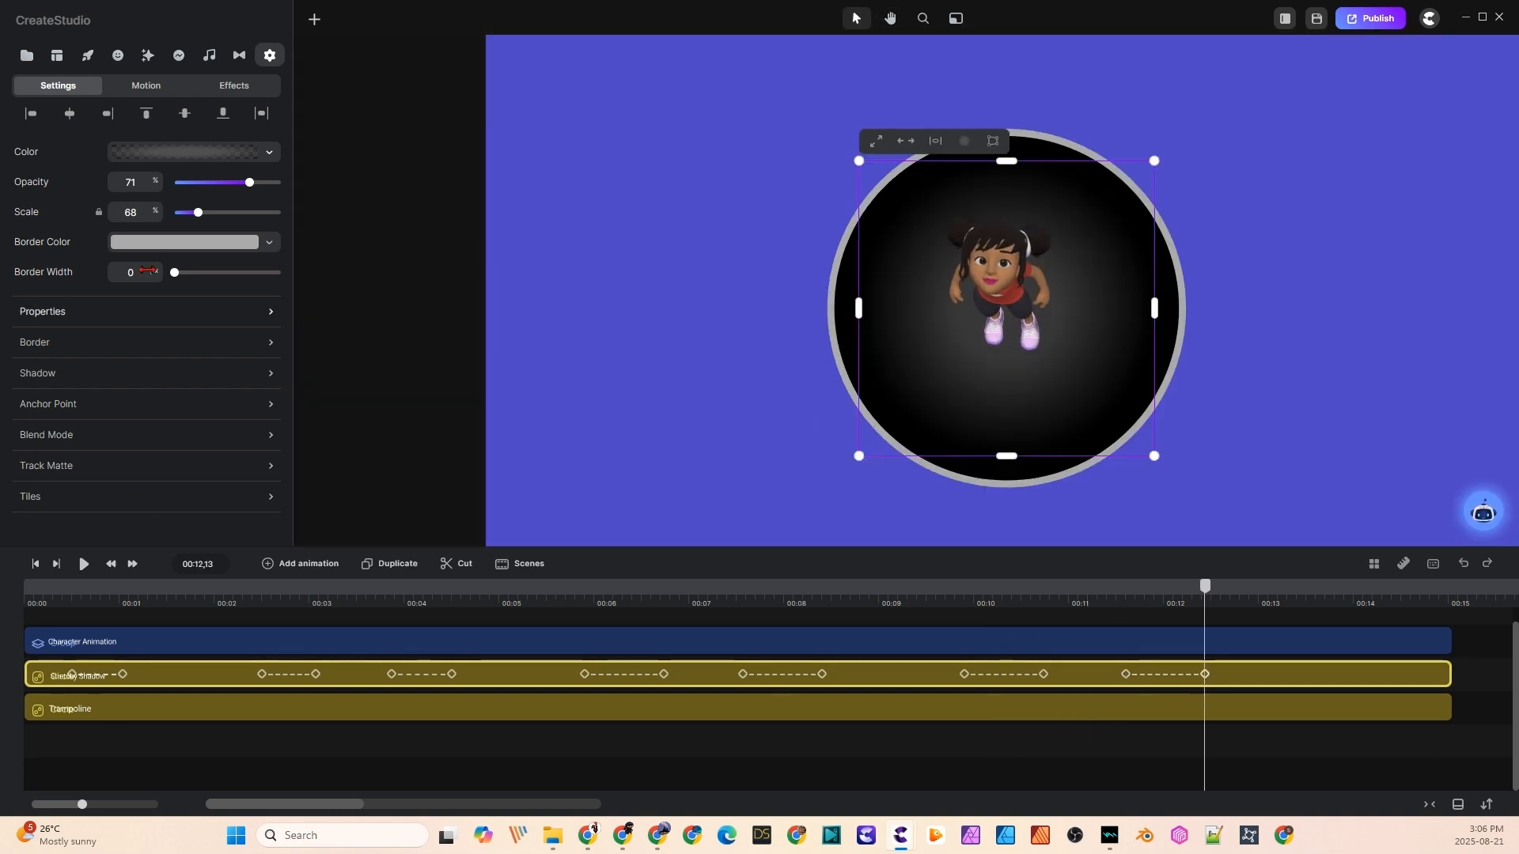
type("0")
- Play the scene from about 00:08,25 to locate the next shadow change, stopping the playhead at 00:13,07
left_click(865, 652)
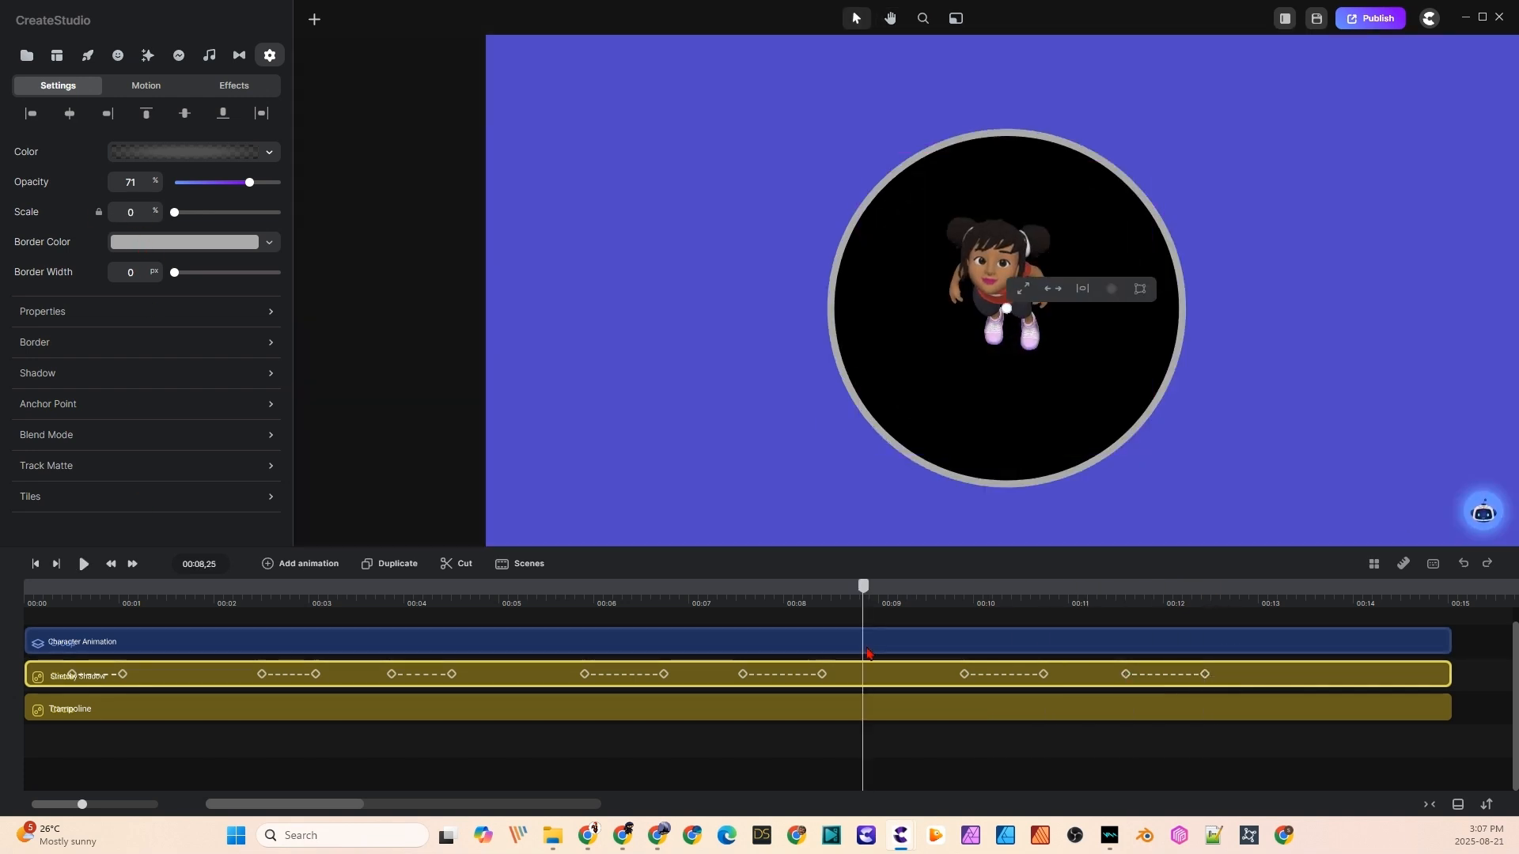
key("space")
key("space")
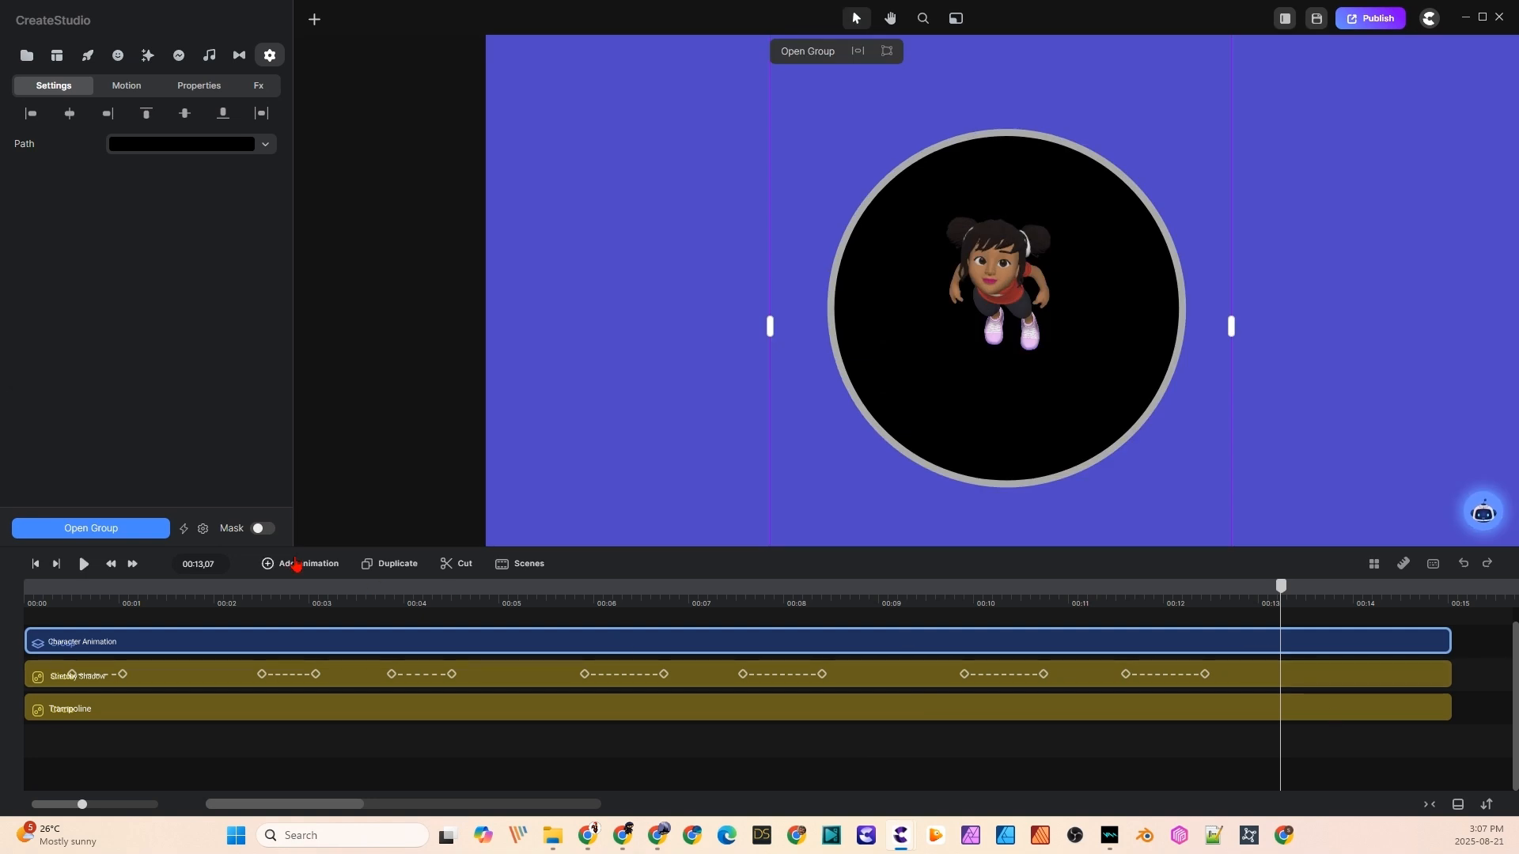
left_click(298, 565)
left_click(325, 409)
left_click(1063, 644)
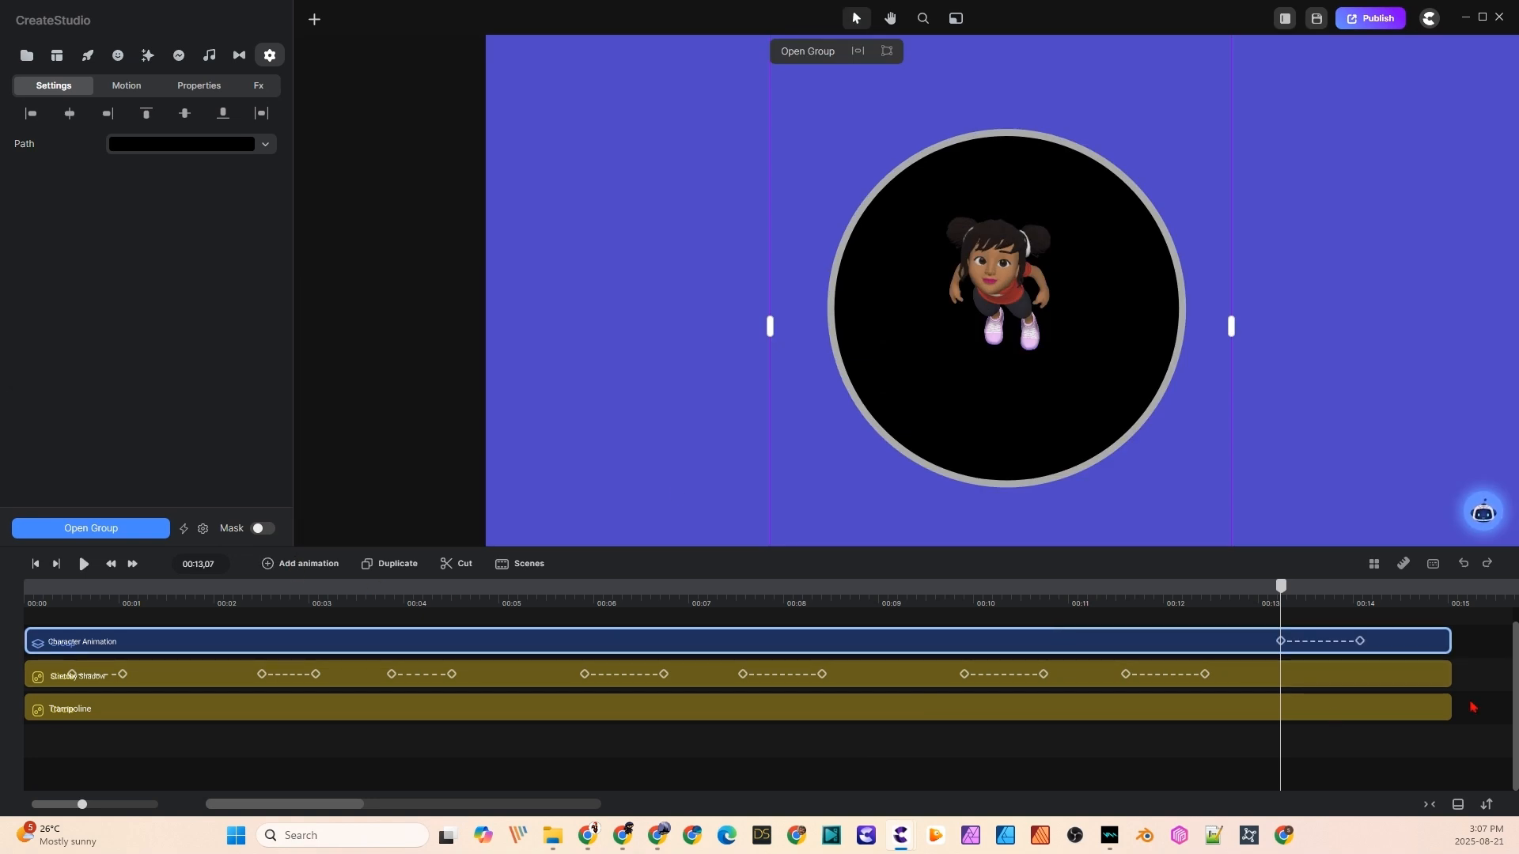
left_click(1463, 563)
- Add a Linear Scale animation to the shadow at 00:13,07 and enlarge it beyond the trampoline's edge at the 00:14,02 end keyframe
left_click(1379, 674)
left_click(320, 564)
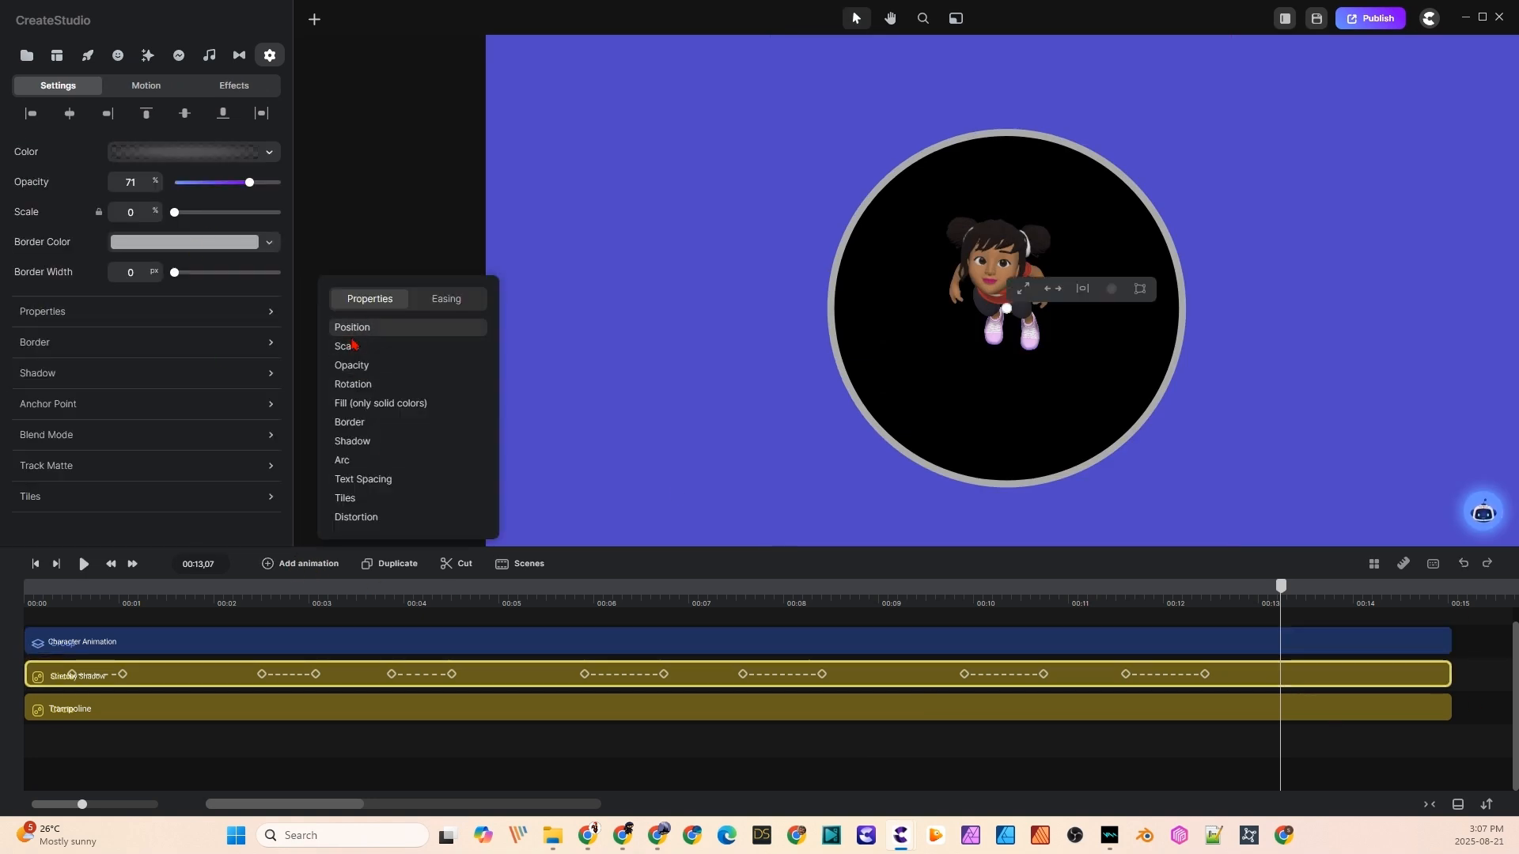
left_click(349, 345)
left_click(440, 299)
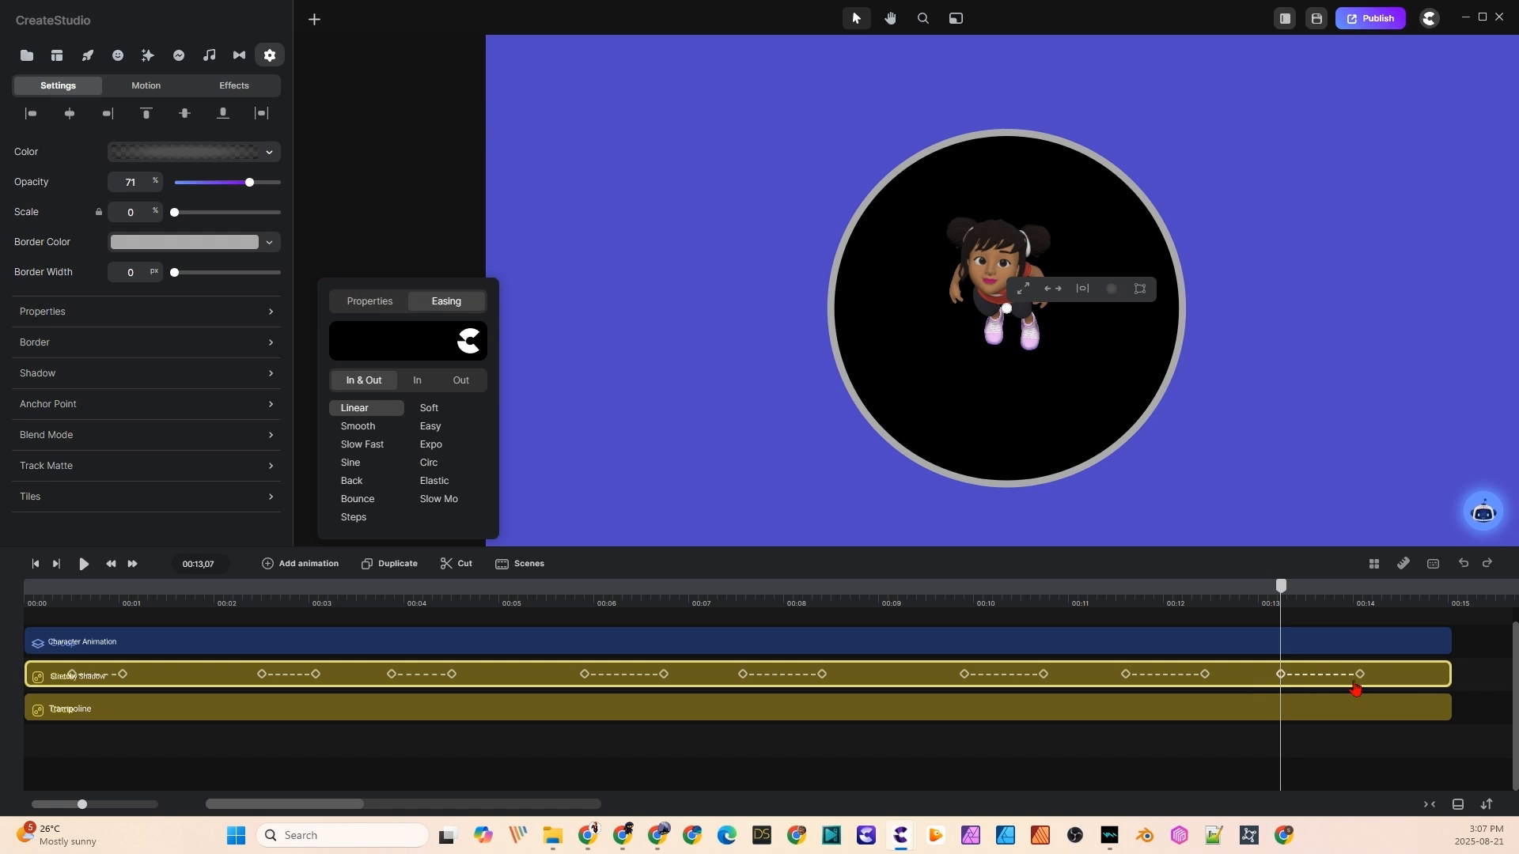
left_click(432, 441)
left_click(997, 290)
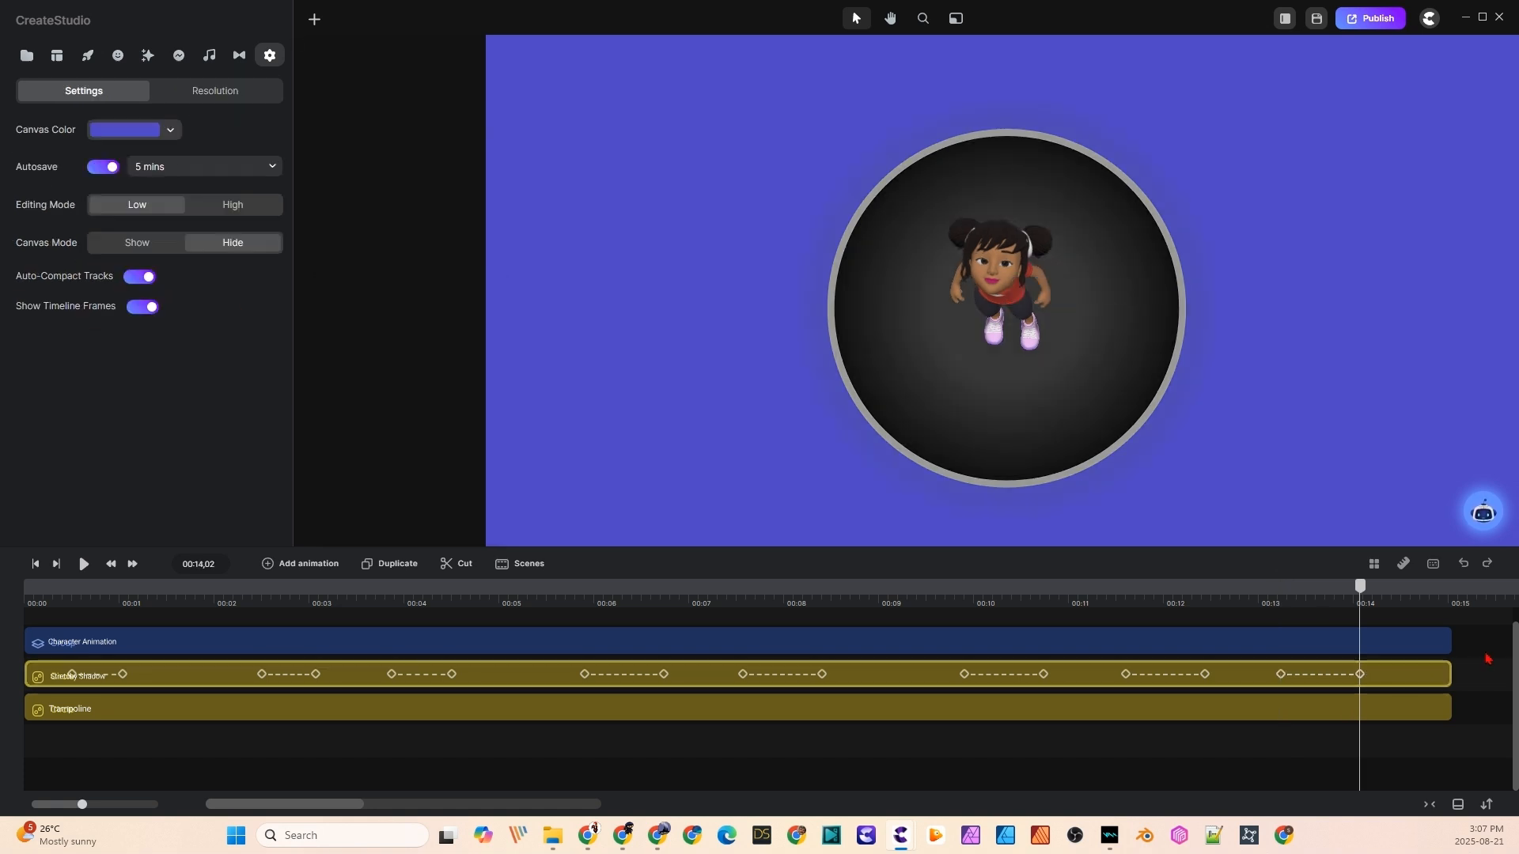
- Play the whole scene from the start to preview every shadow animation, pausing at about 00:13,06
scroll(1092, 407, "down", 3)
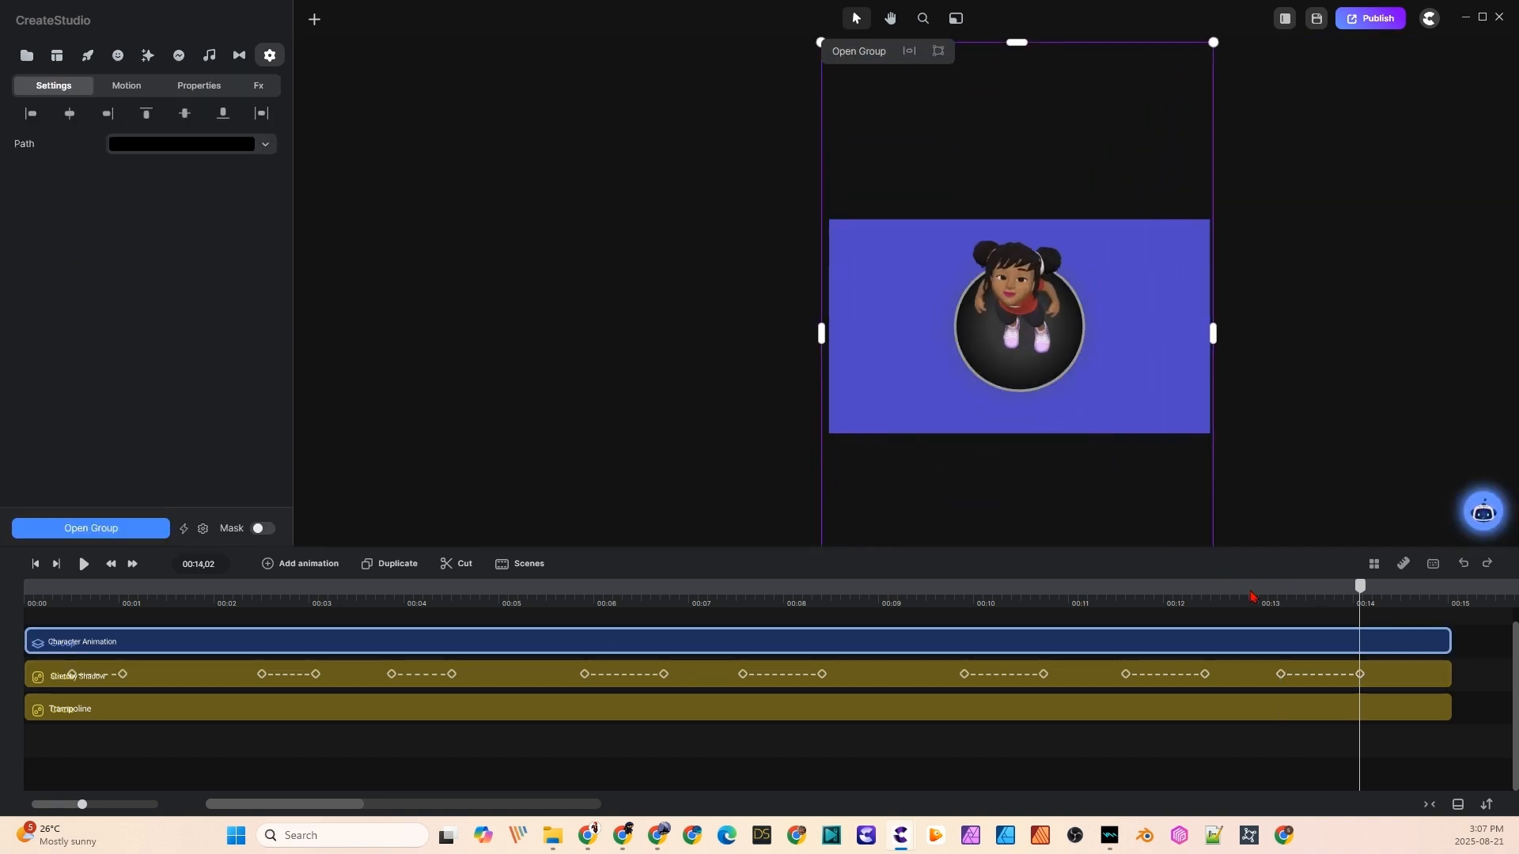
left_click_drag(1360, 592, 25, 591)
left_click(1353, 414)
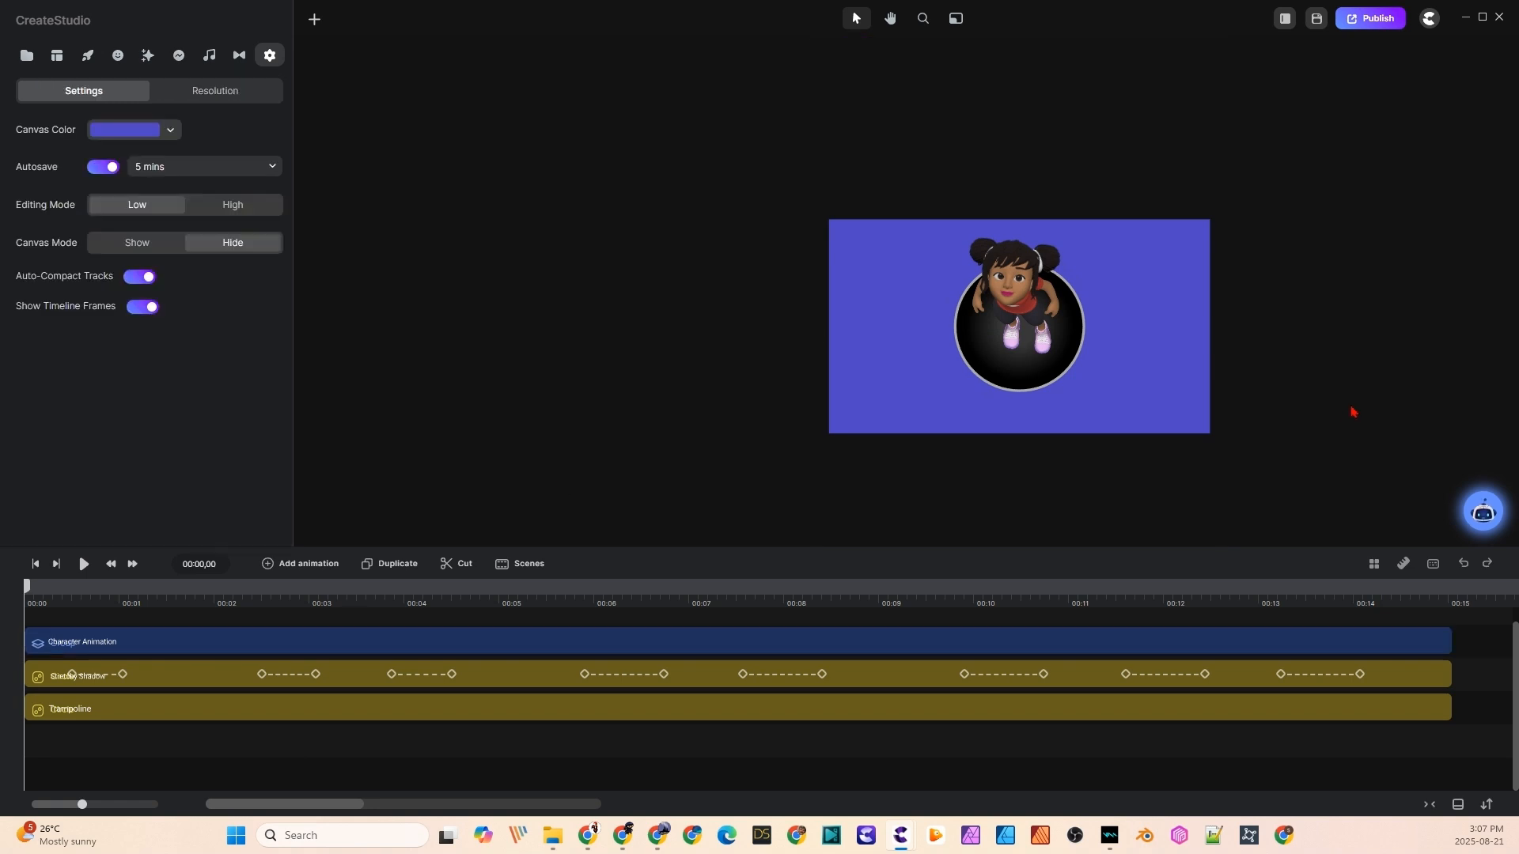
key("space")
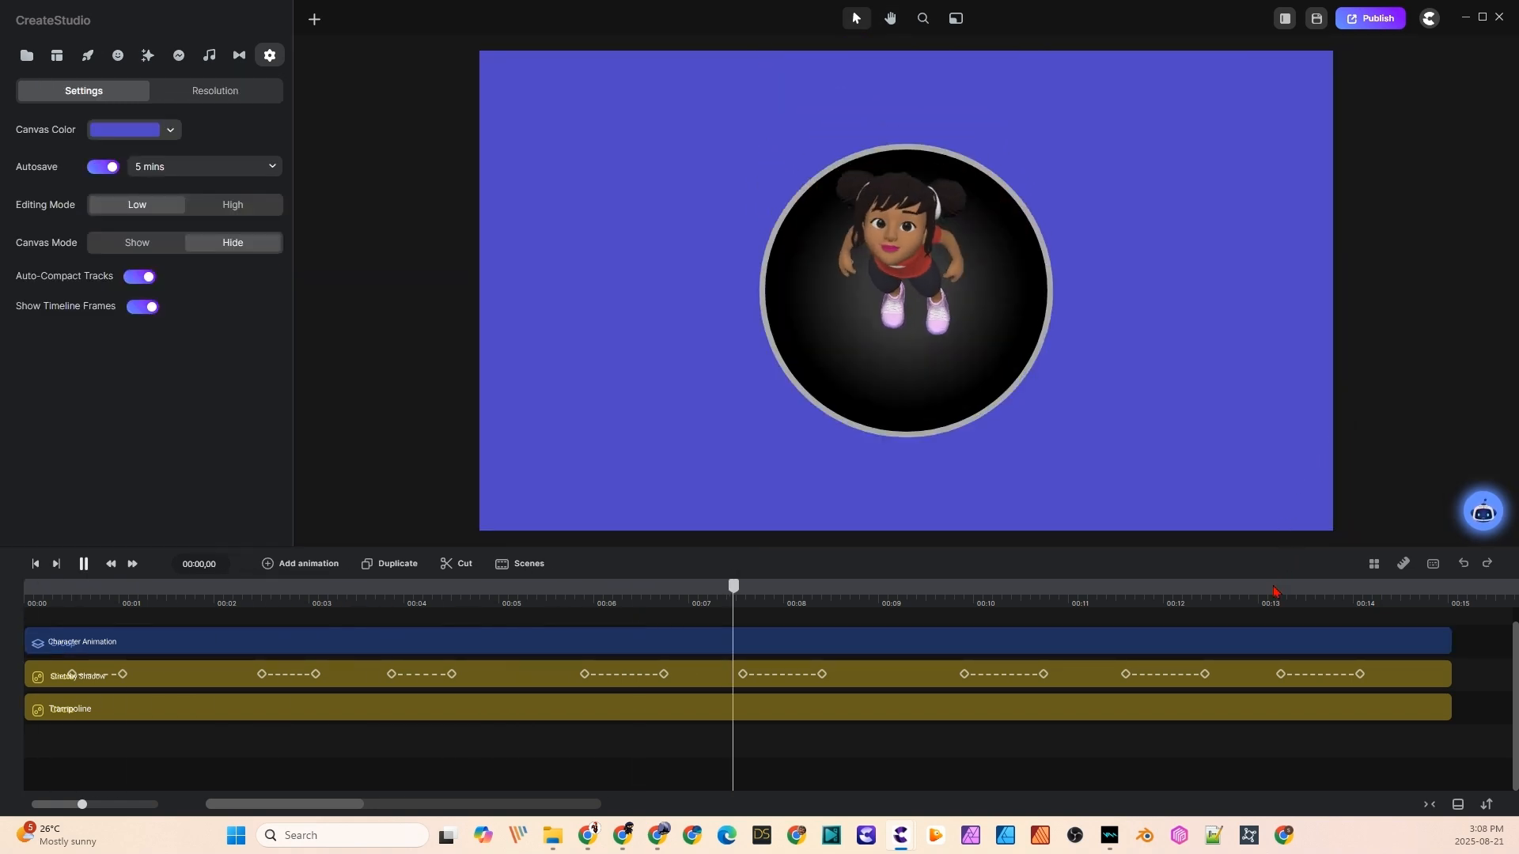
key("space")
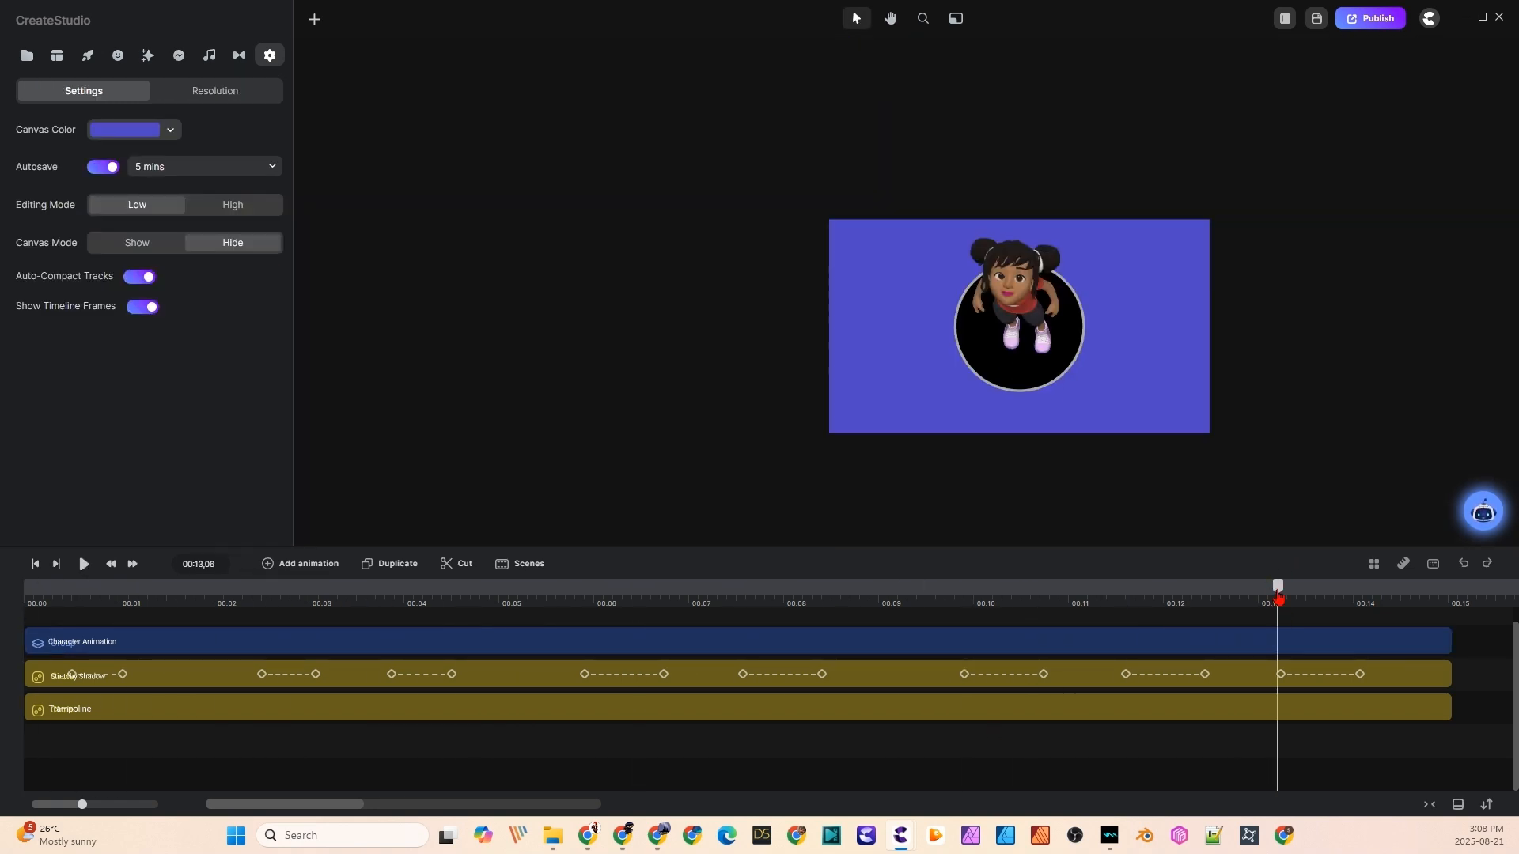
- Replay the scene from about 00:07 with the shadow selected and inspect its keyframes at 00:13,07 and 00:12,13
left_click_drag(1277, 589, 685, 590)
left_click(686, 674)
key("space")
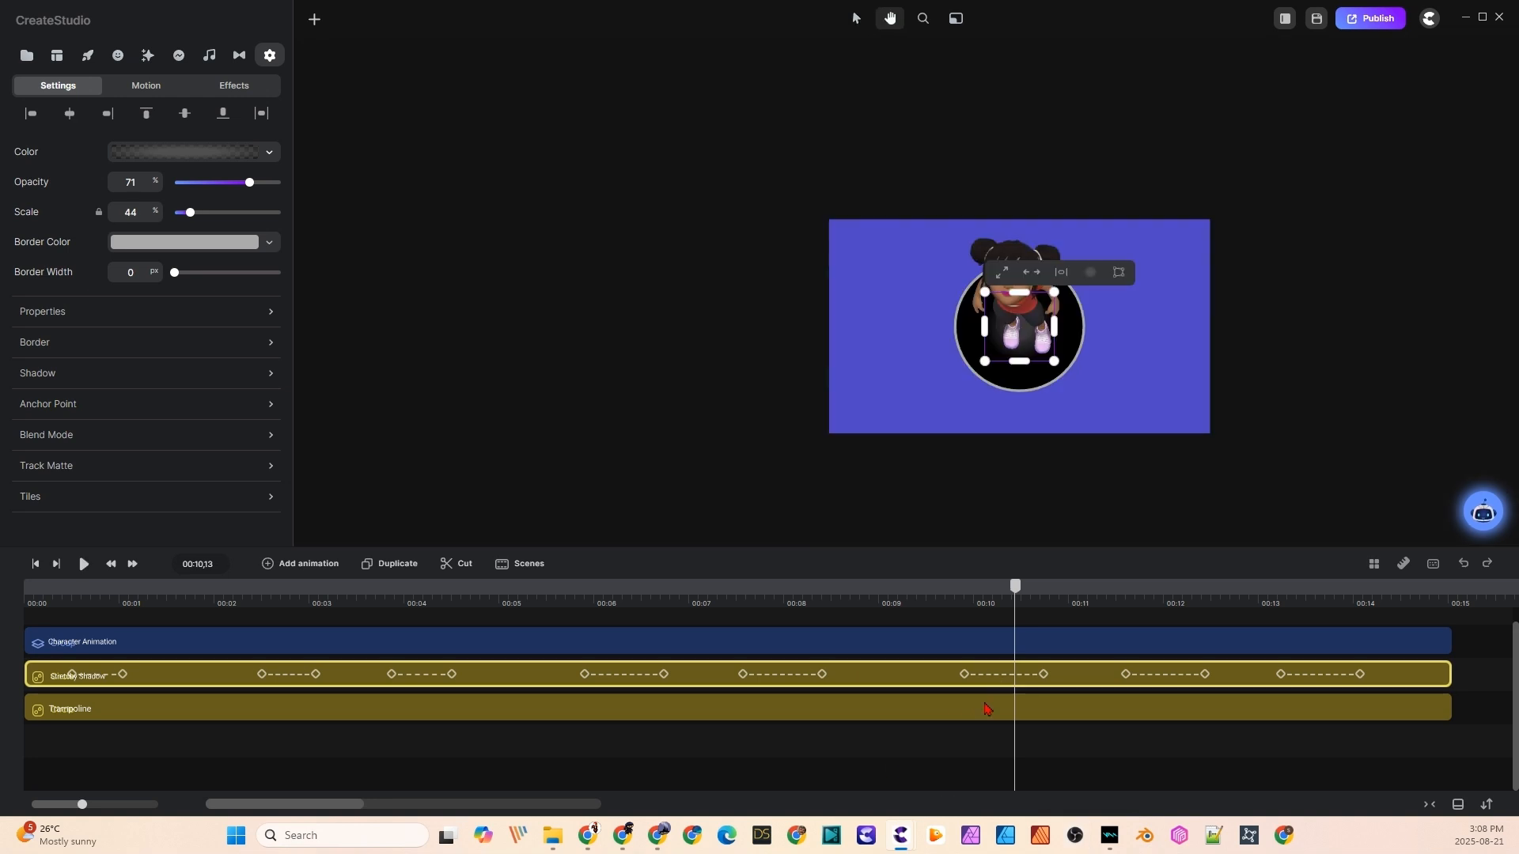
key("space")
key("space")
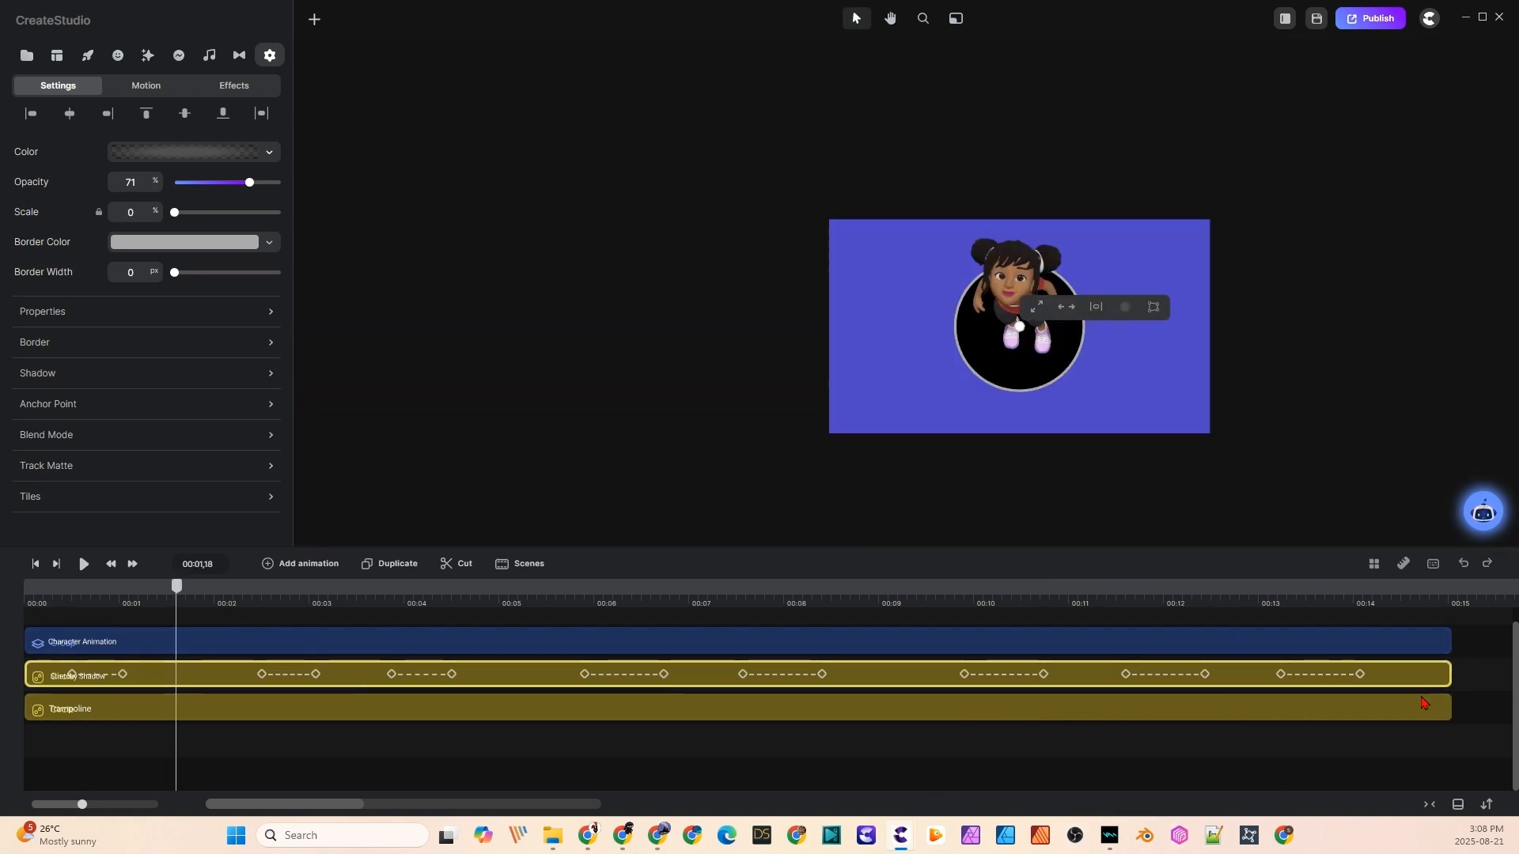
left_click(1282, 675)
left_click(1204, 674)
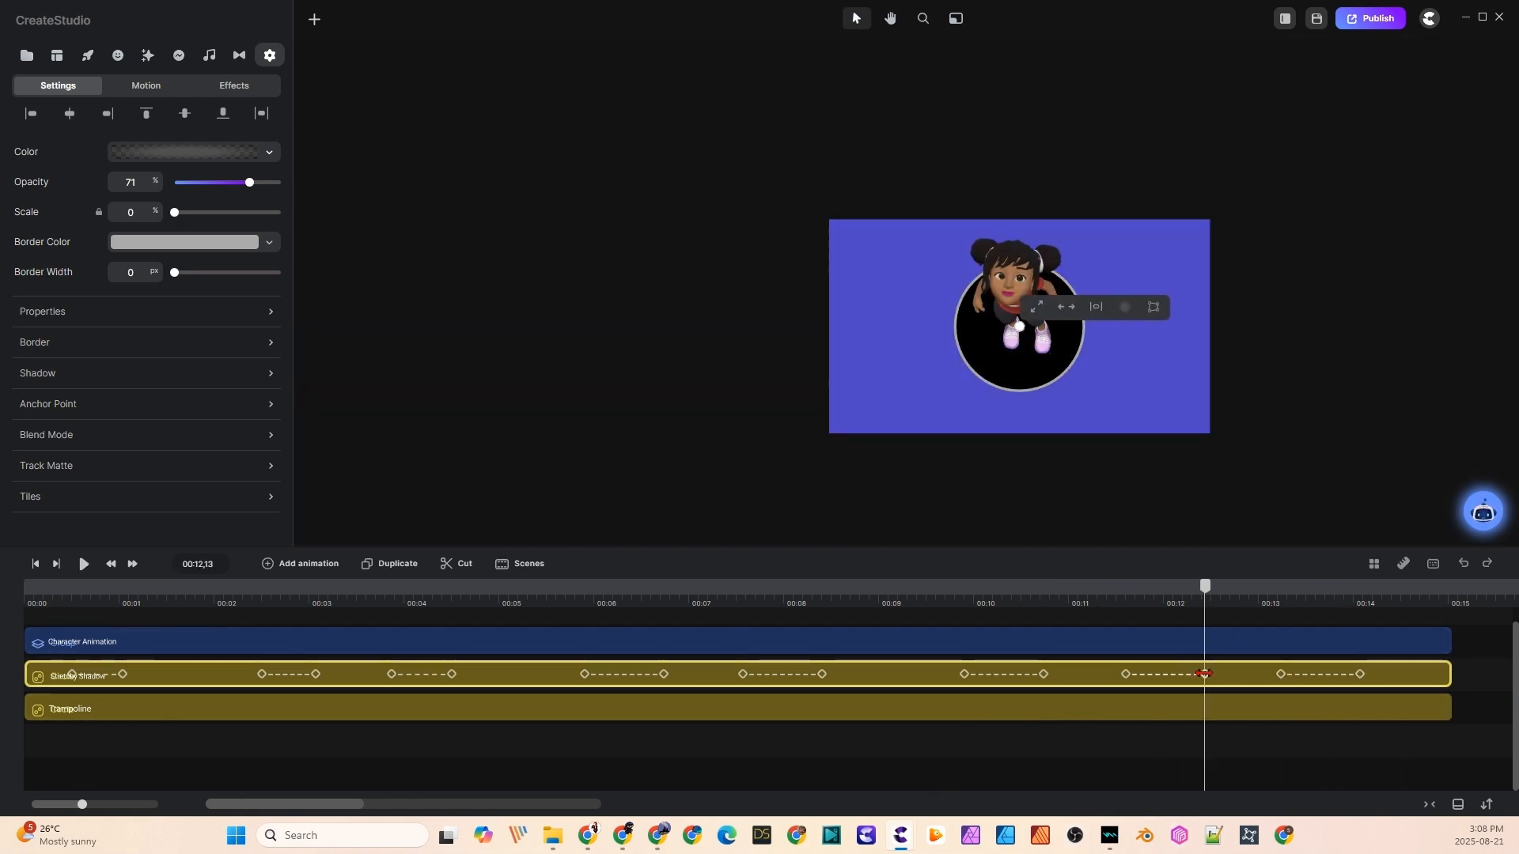
- Replay the scene from the start and again from about 00:05 to check the shadow timing against the jumps
left_click_drag(1282, 674, 25, 767)
key("space")
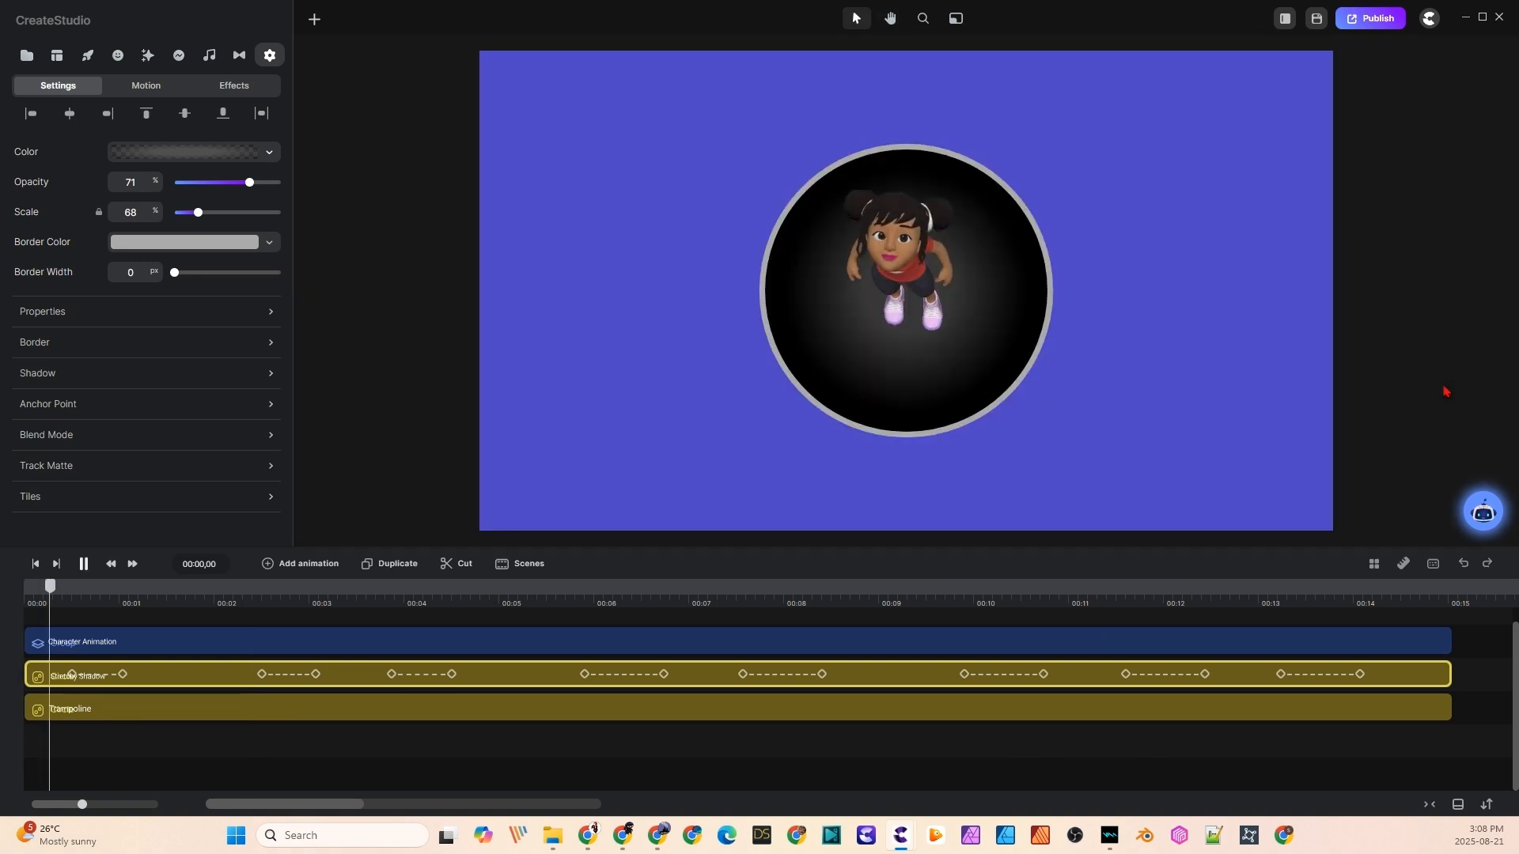
key("space")
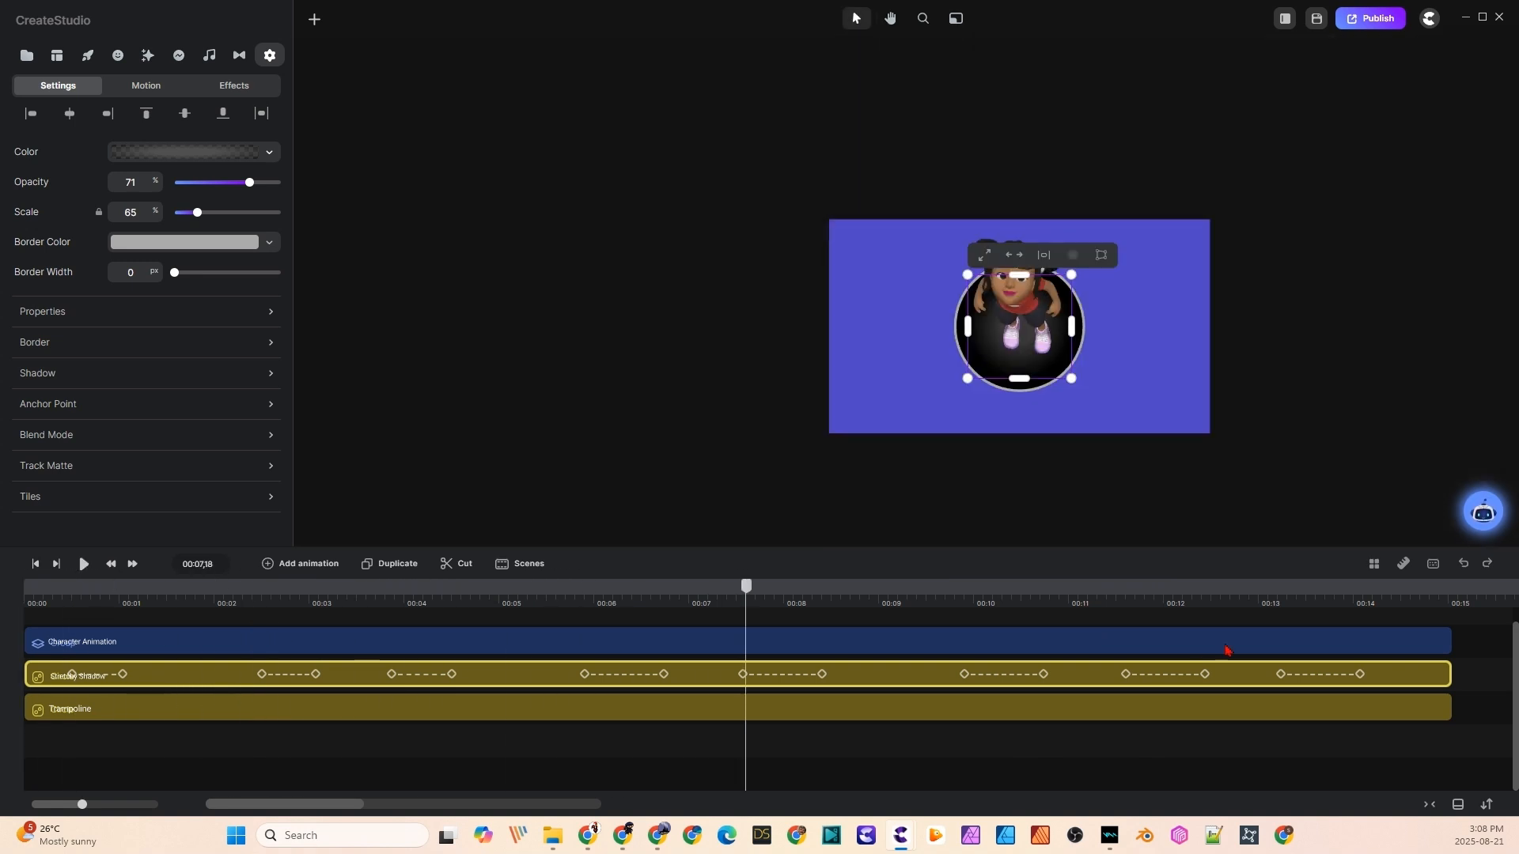
left_click(510, 673)
key("space")
key("space")
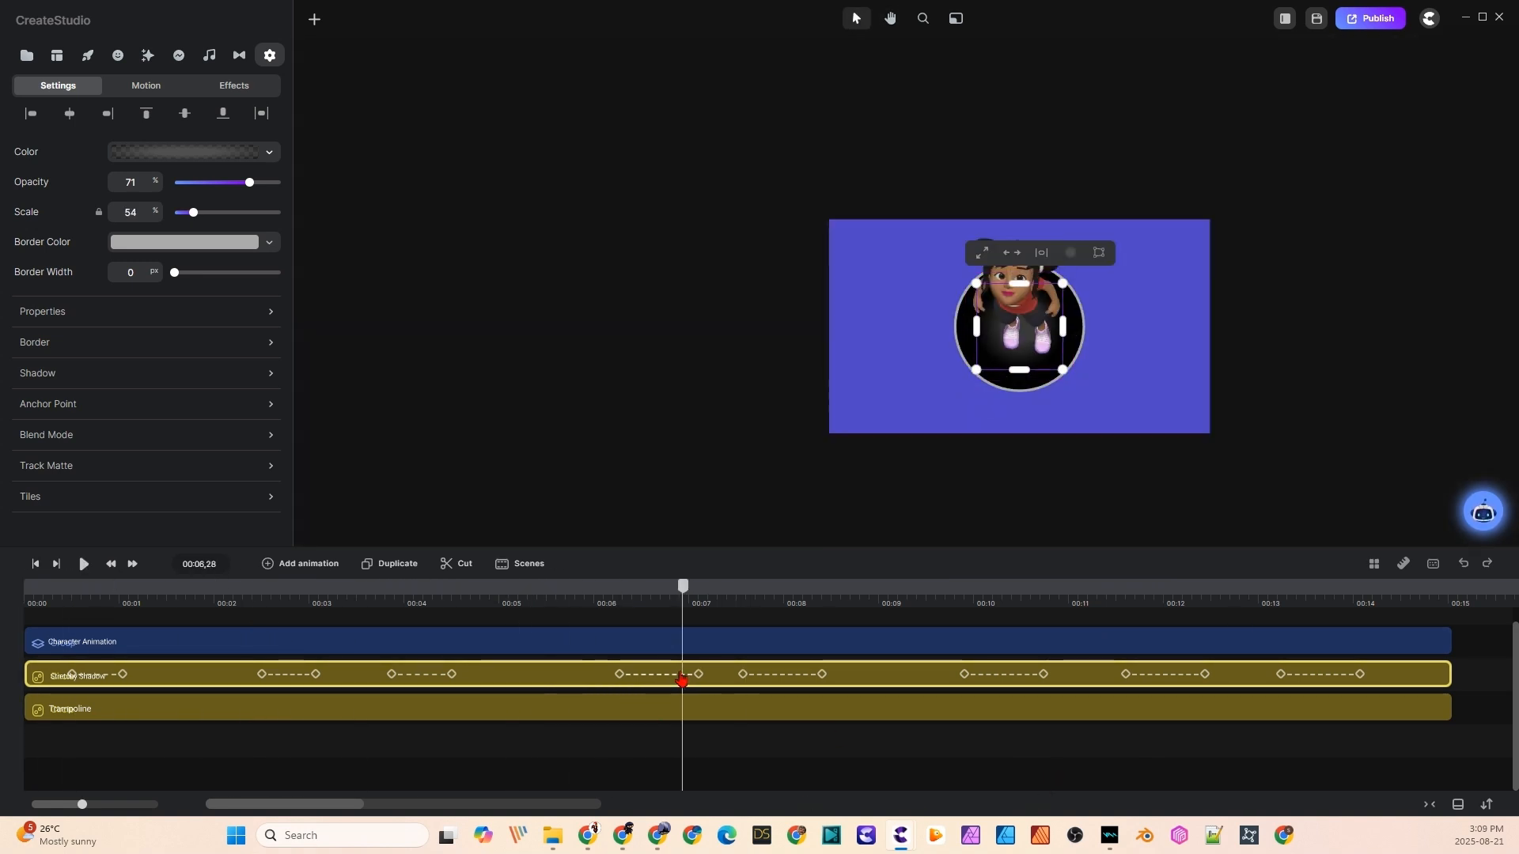
- Shift the fourth, sixth and eighth shadow animations about 0.4 seconds later and replay the scene from about 00:05
left_click(681, 678)
left_click_drag(1023, 678, 1061, 682)
left_click_drag(1317, 678, 1355, 682)
left_click(500, 767)
key("space")
mouse_move(1109, 835)
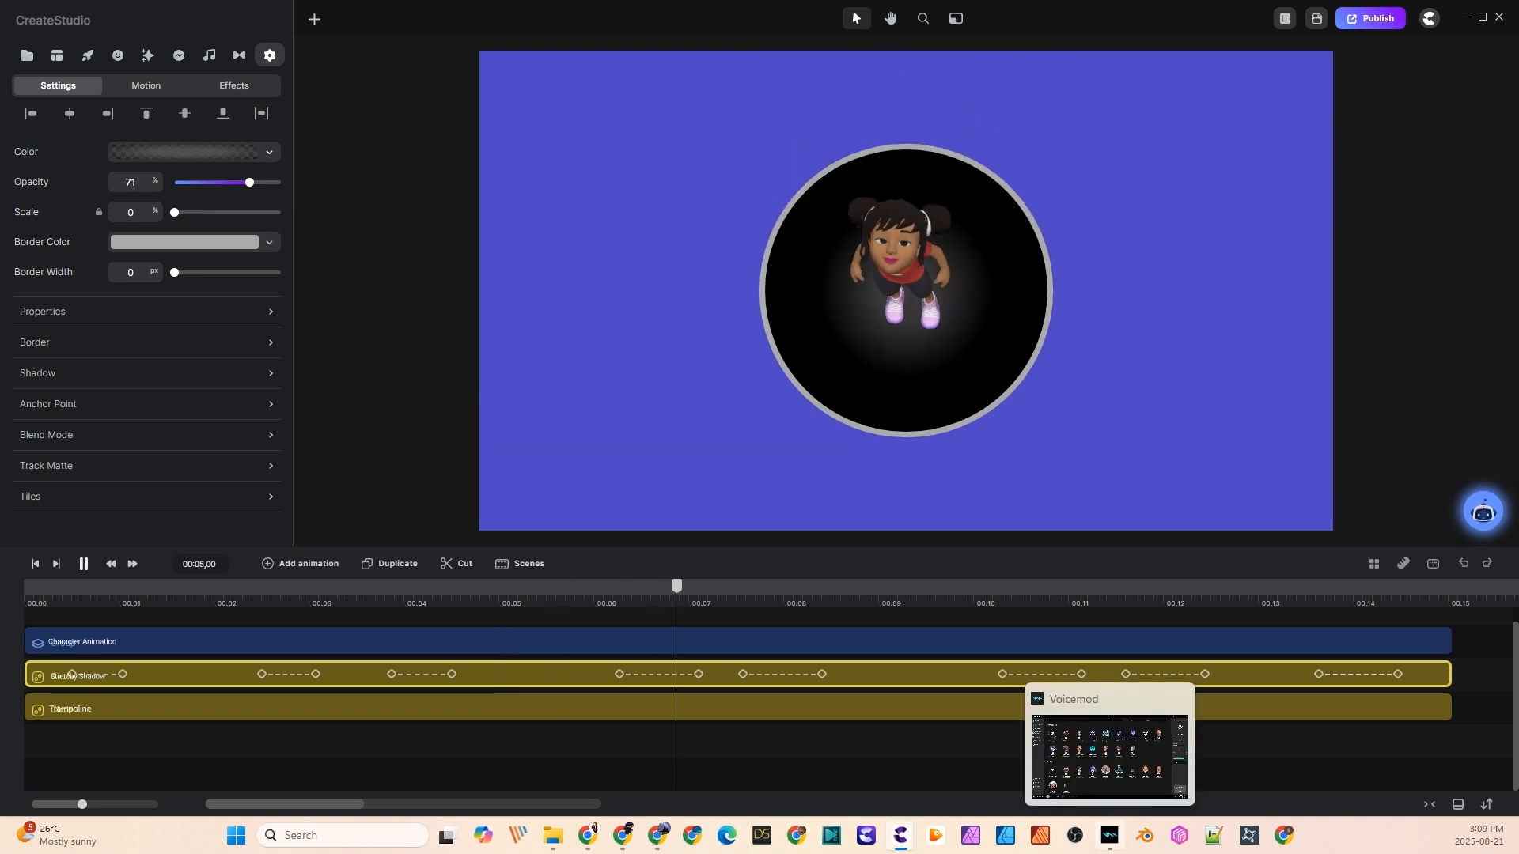
- Move the sixth, seventh and eighth shadow animations earlier, starting at about 9.7, 10.9 and 13.2 seconds, and replay from about 00:09
key("space")
left_click_drag(1040, 678, 980, 682)
left_click_drag(1161, 677, 1098, 679)
left_click_drag(1345, 678, 1301, 679)
left_click(872, 606)
key("space")
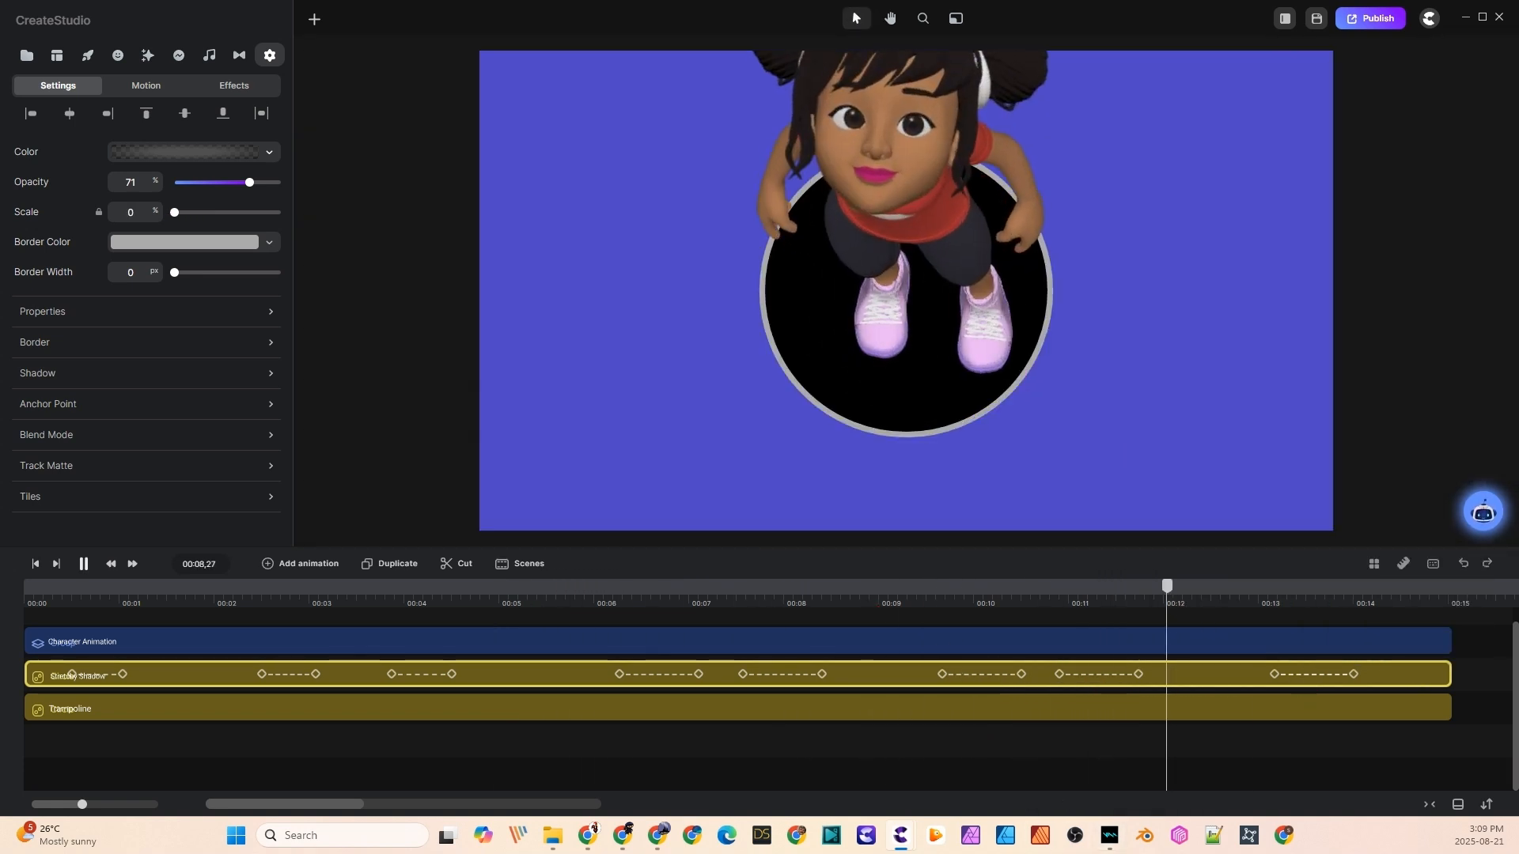
- Replace the last shadow animation with a new Scale animation starting at 00:13,02 and set its end keyframe to 68% scale
key("space")
mouse_move(1290, 629)
left_mouse_down()
mouse_move(1066, 619)
mouse_move(1270, 633)
left_mouse_up()
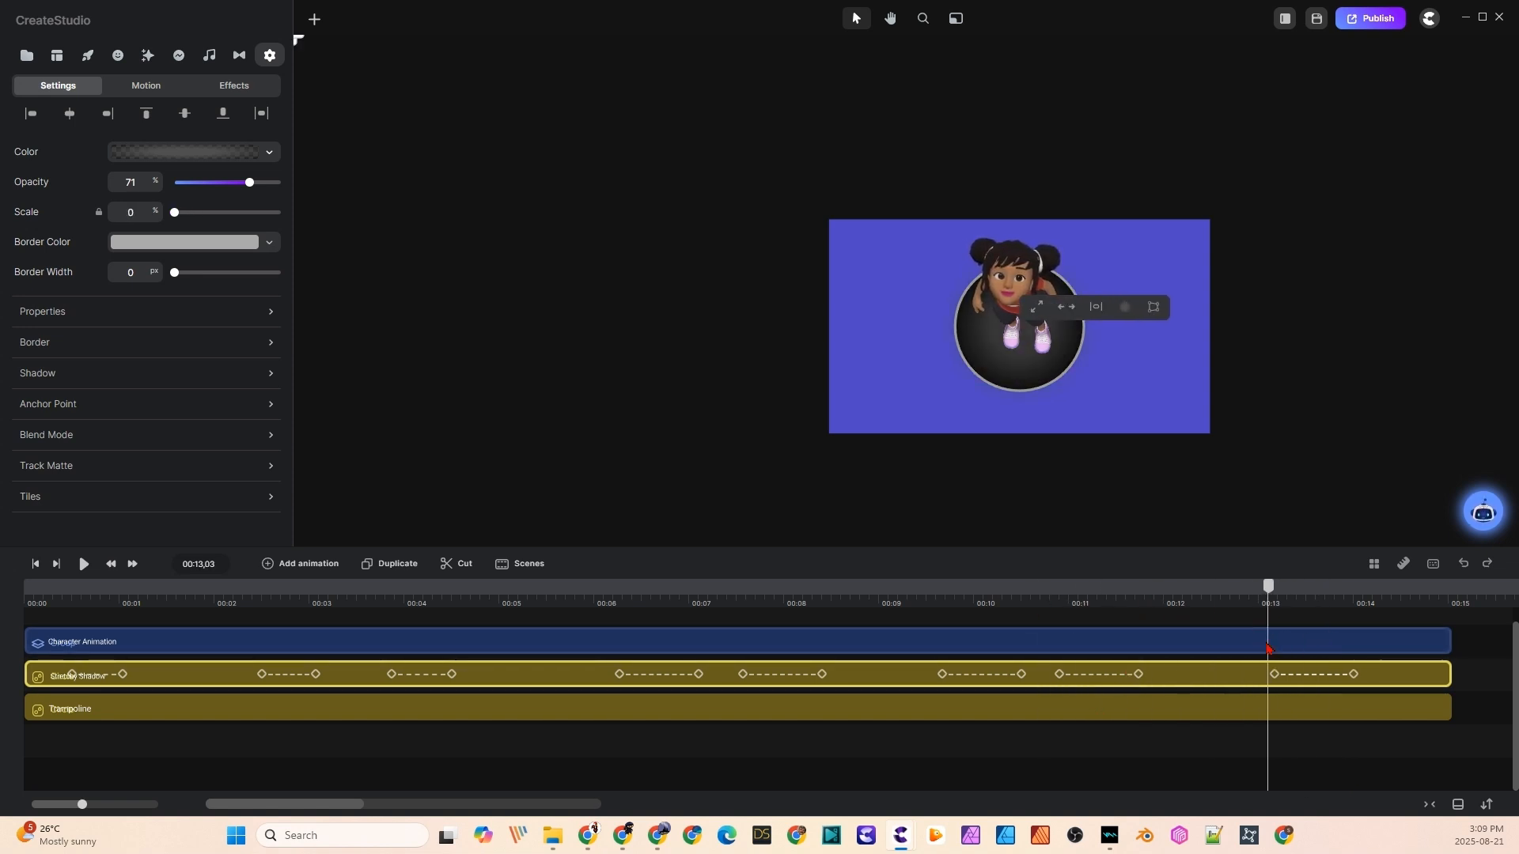
left_click(1266, 649)
left_click(170, 674)
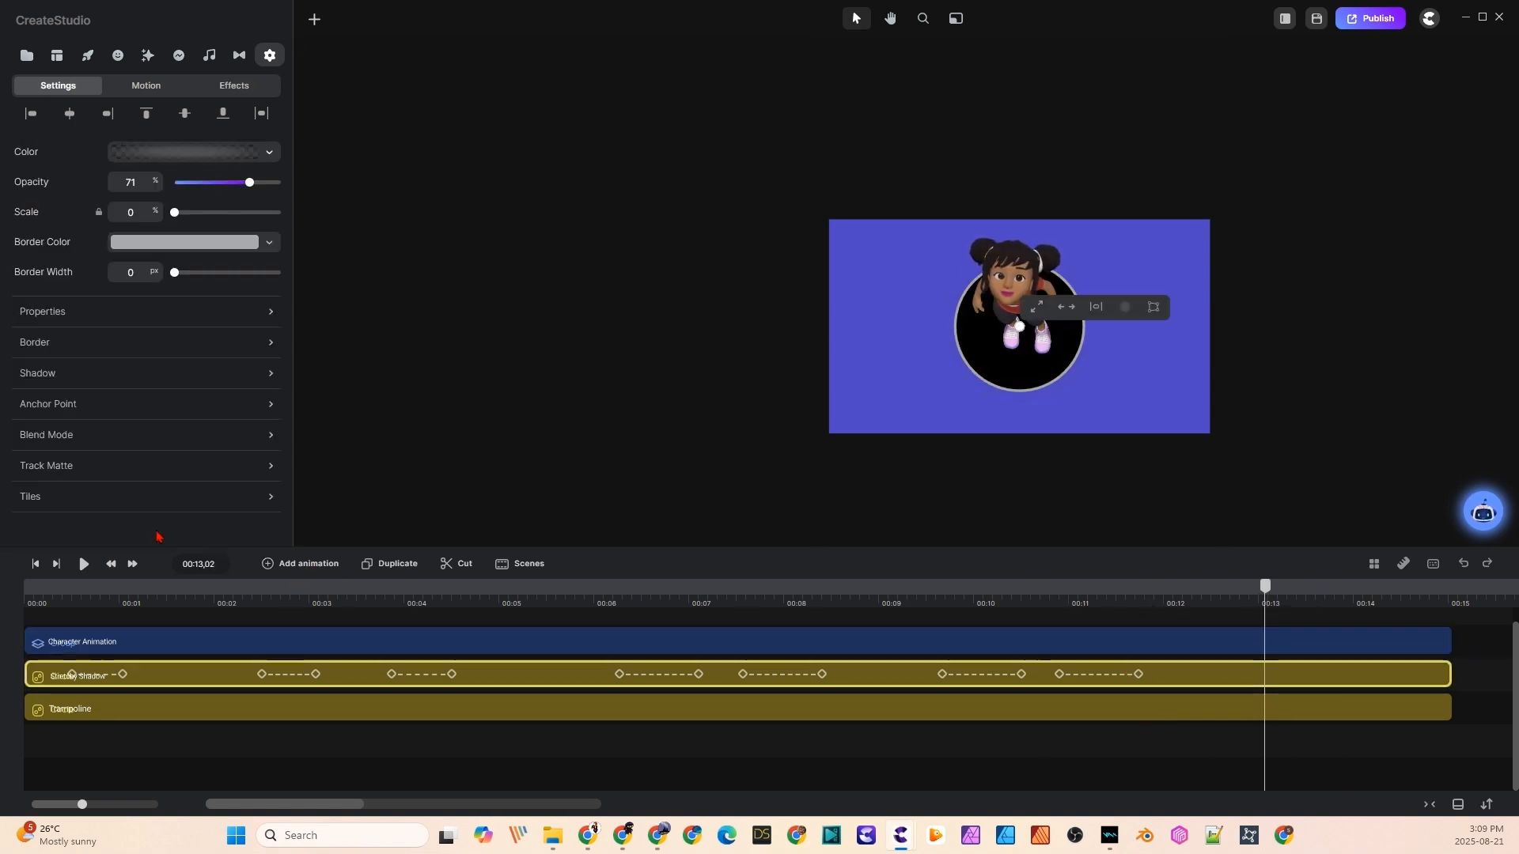
left_click(315, 564)
left_click(367, 303)
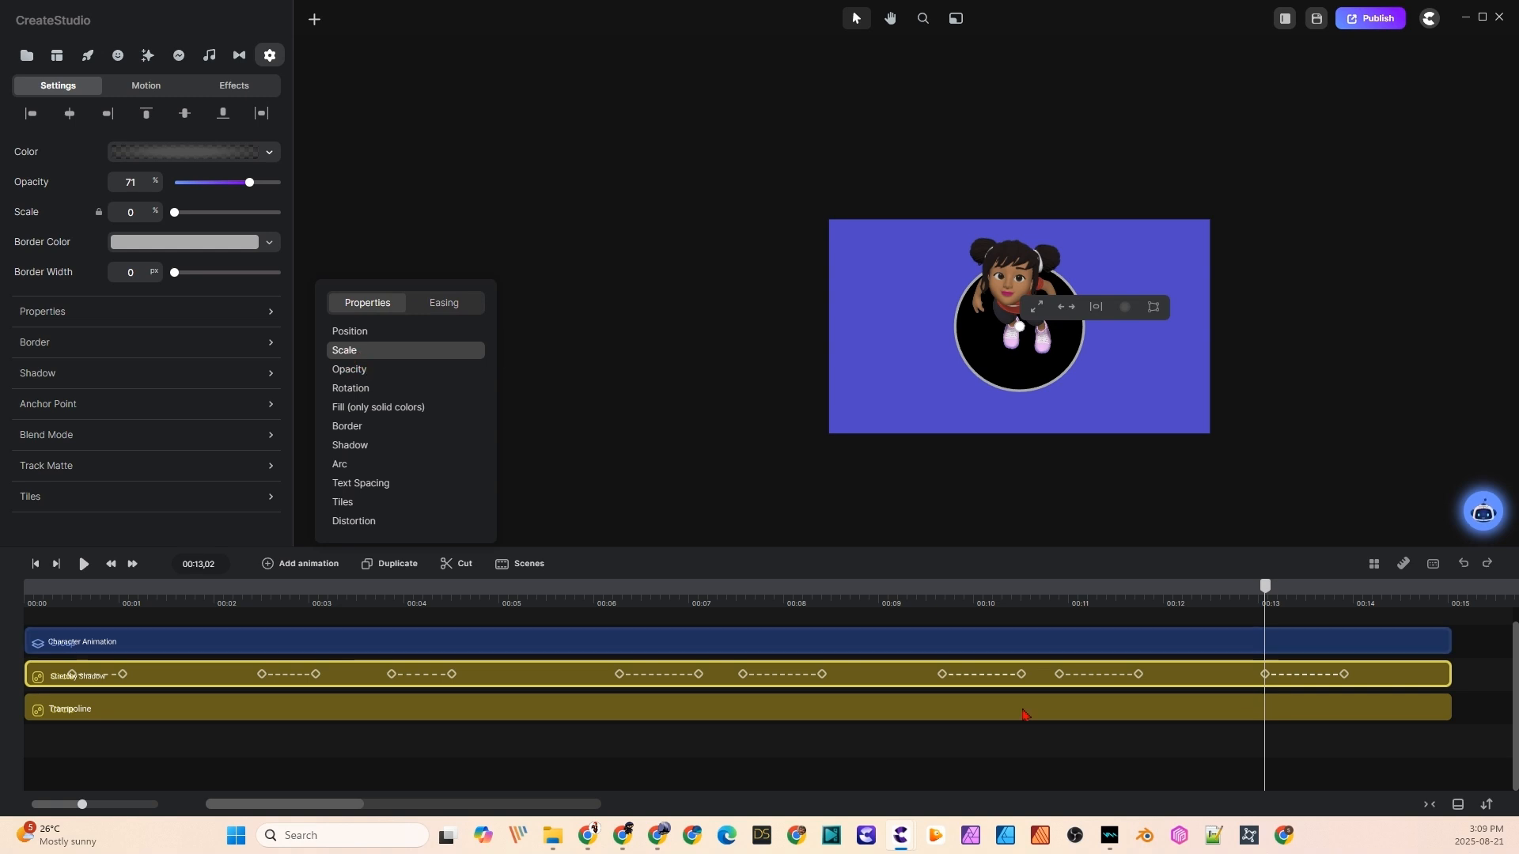
left_click(1342, 673)
left_click_drag(175, 212, 207, 224)
left_click(141, 215)
type("68")
- Preview the scene from the start, move the first shadow animation to the very beginning of the timeline, and replay
left_click_drag(1343, 586, 27, 638)
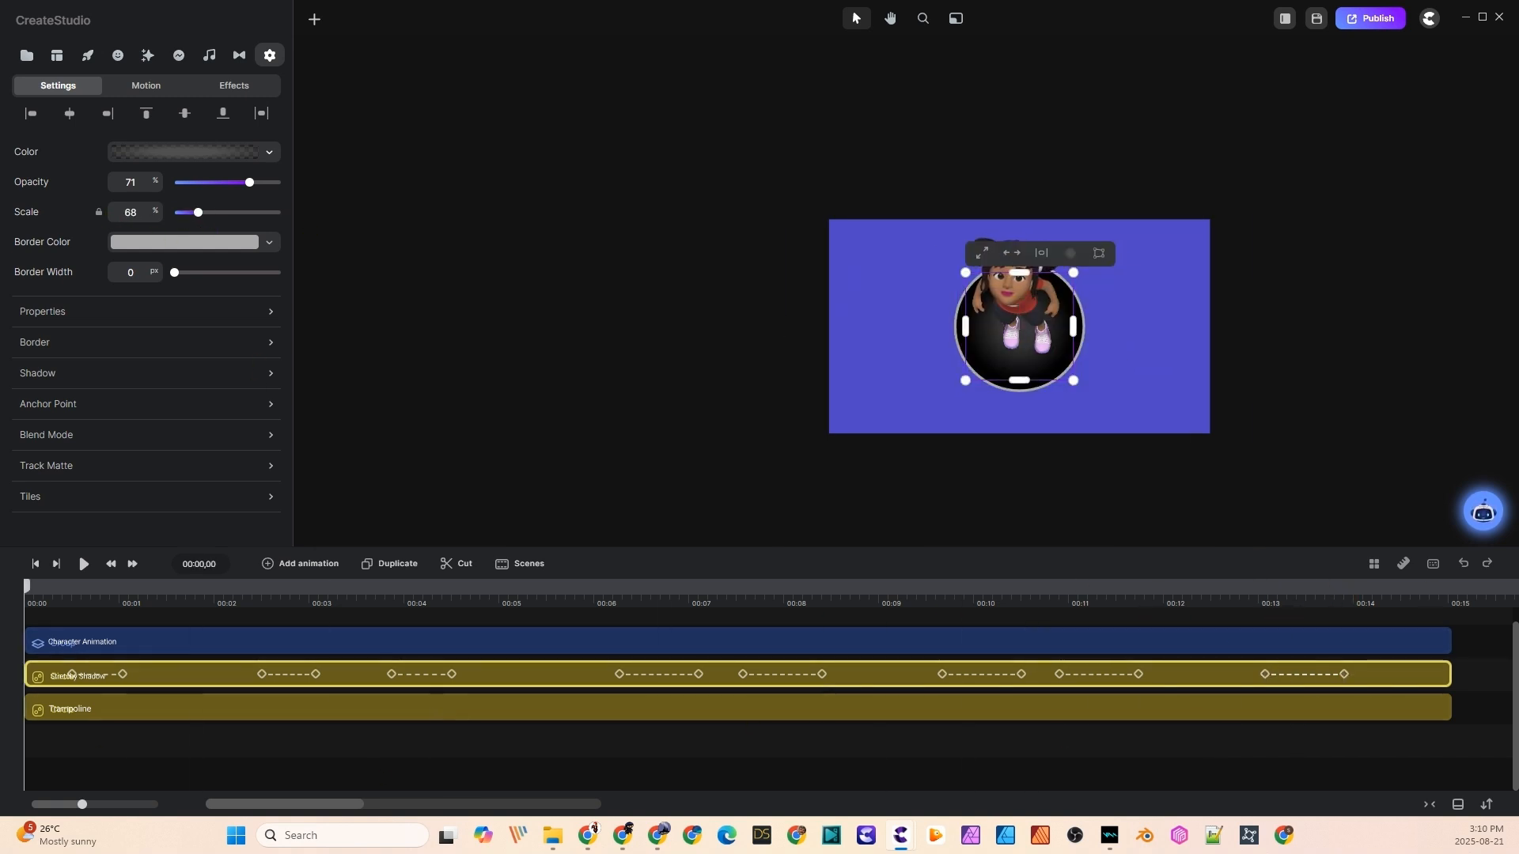
key("space")
key("space")
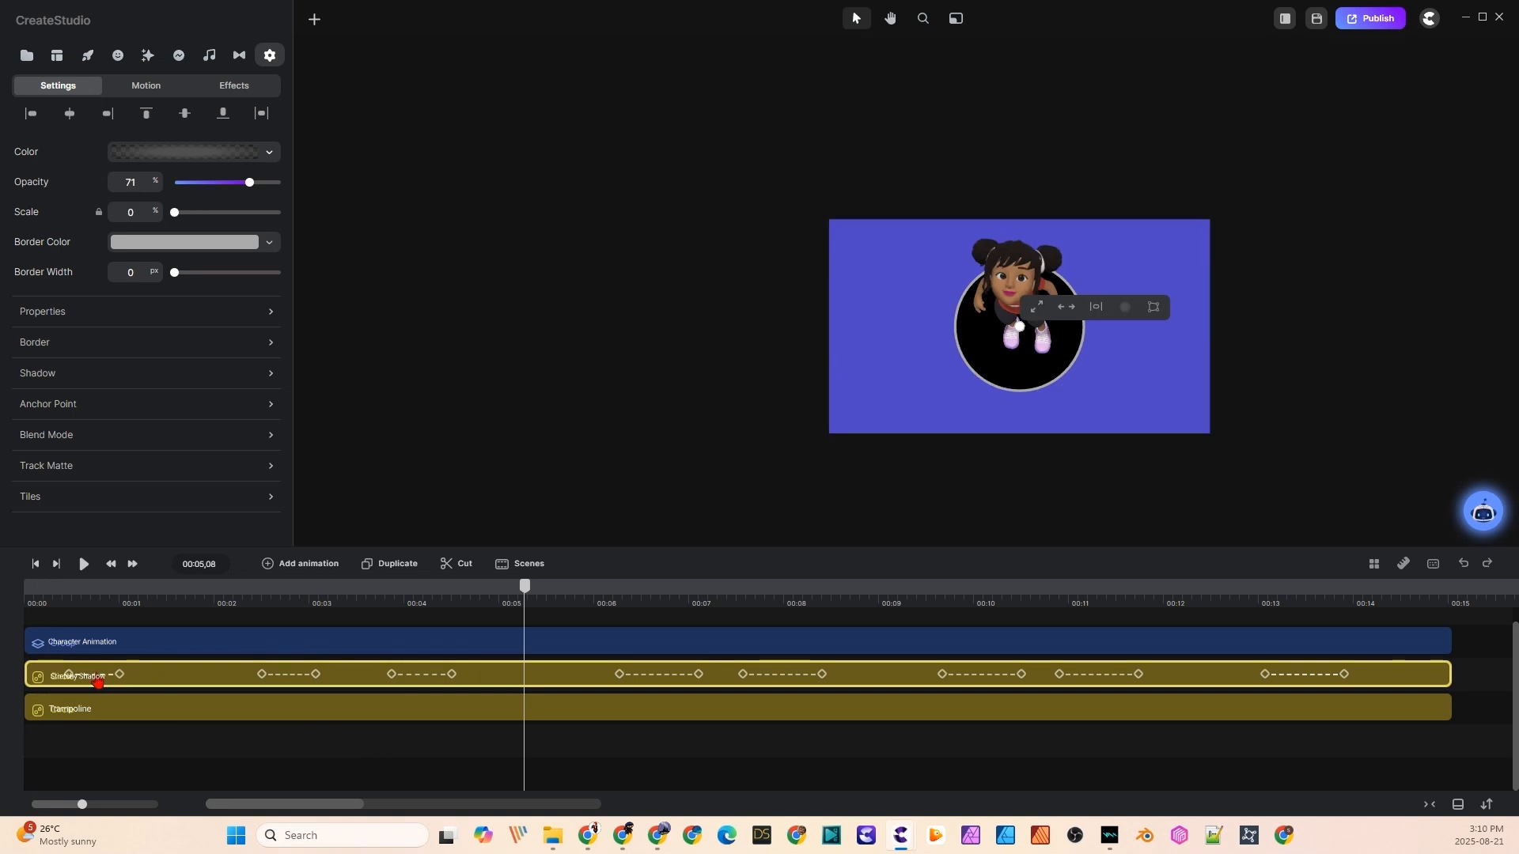
left_click_drag(100, 675, 55, 675)
key("space")
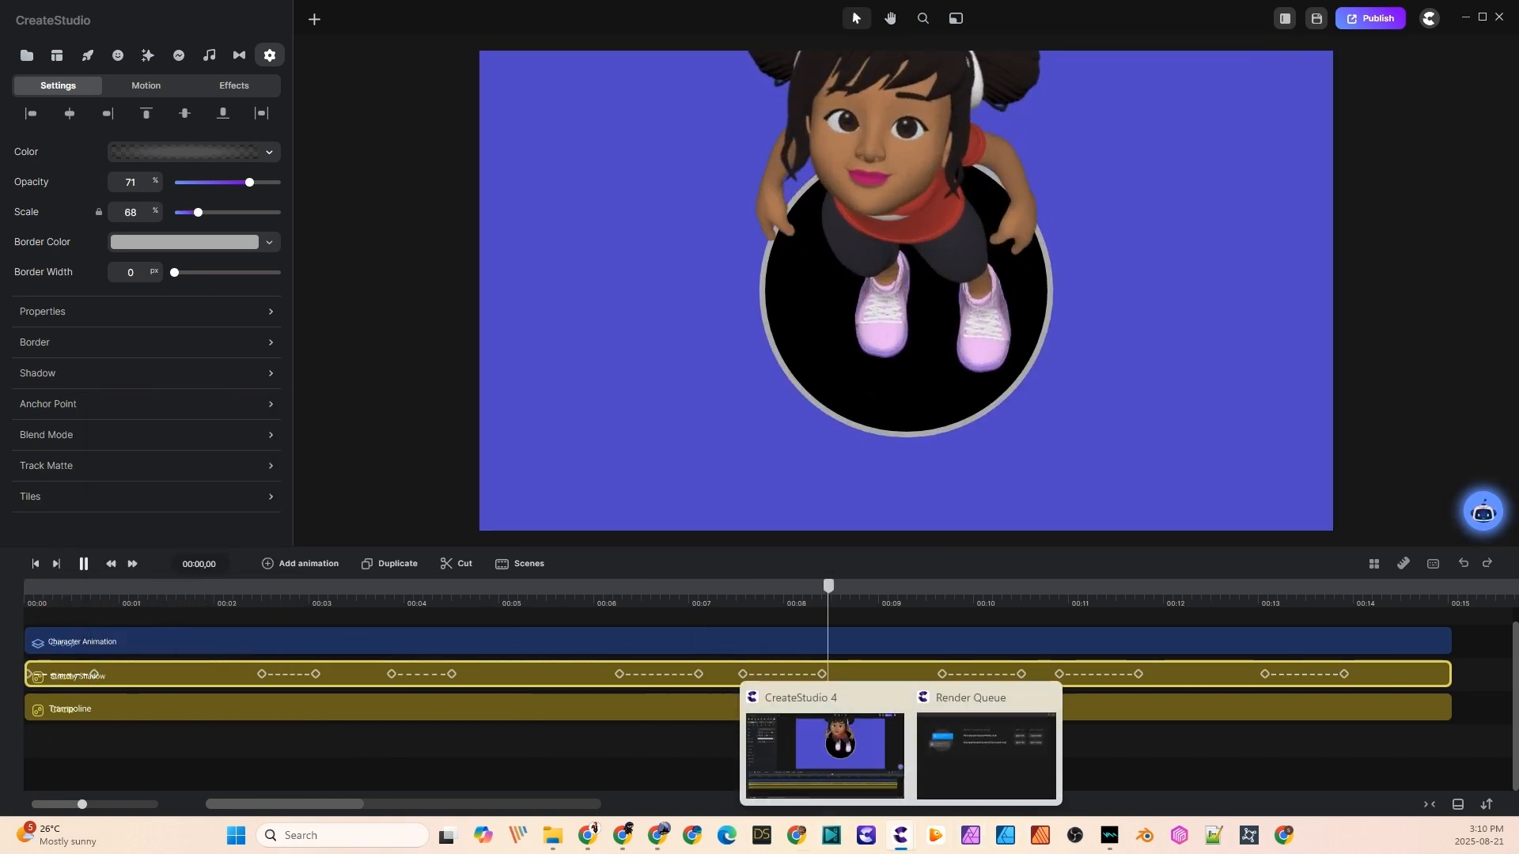
- Shift the fifth shadow animation earlier to run from about 7.4 to 8.1 seconds and continue the preview
key("space")
left_click_drag(812, 682, 796, 682)
key("space")
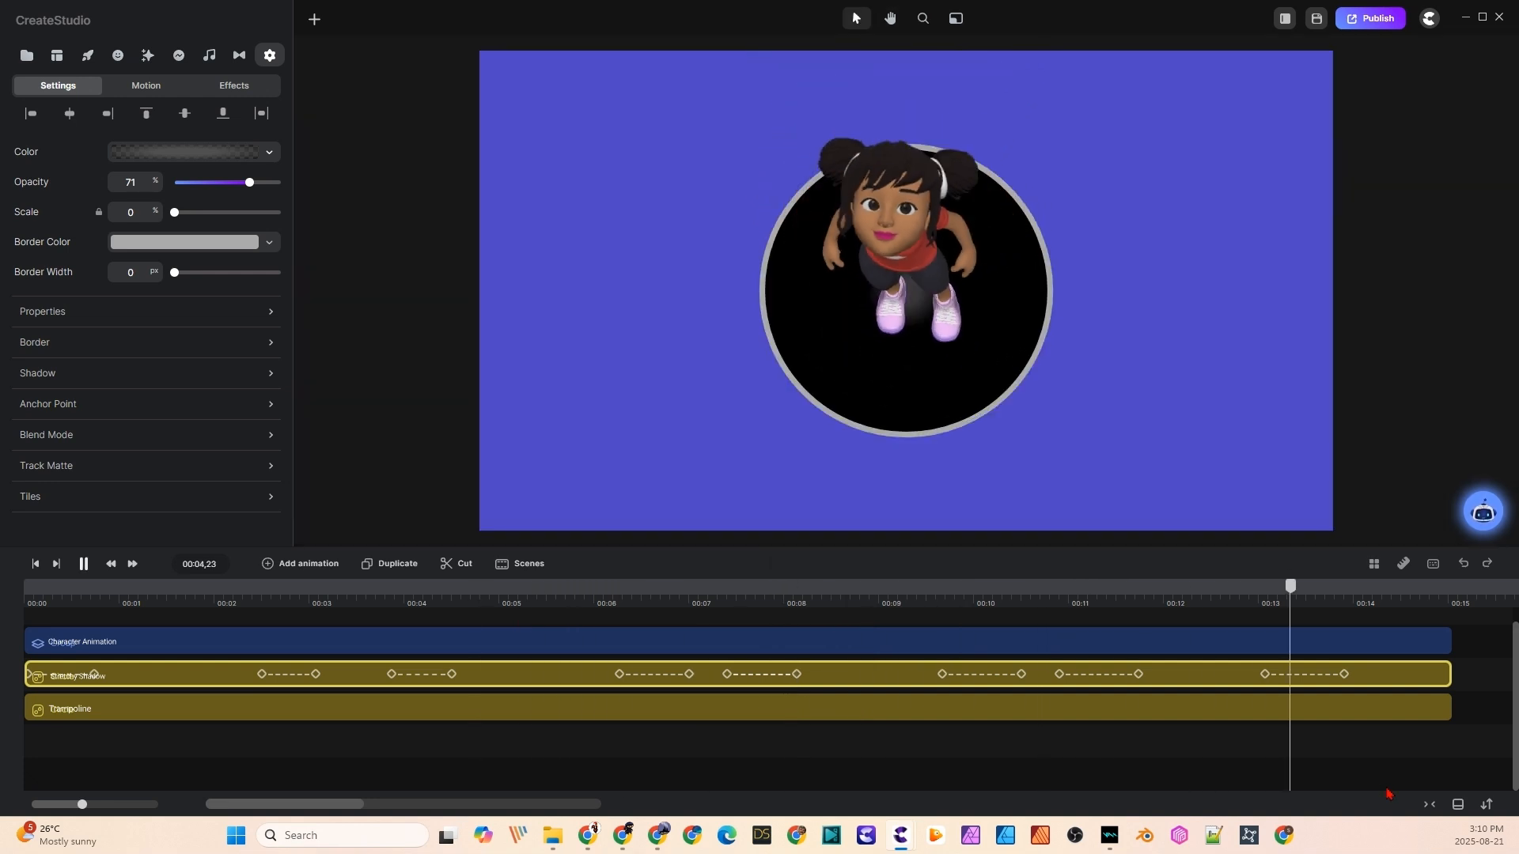
- Add a Linear Scale animation to the shadow at 00:14,03, set its end keyframe to 0% scale, and replay the scene from the start
left_click(1365, 604)
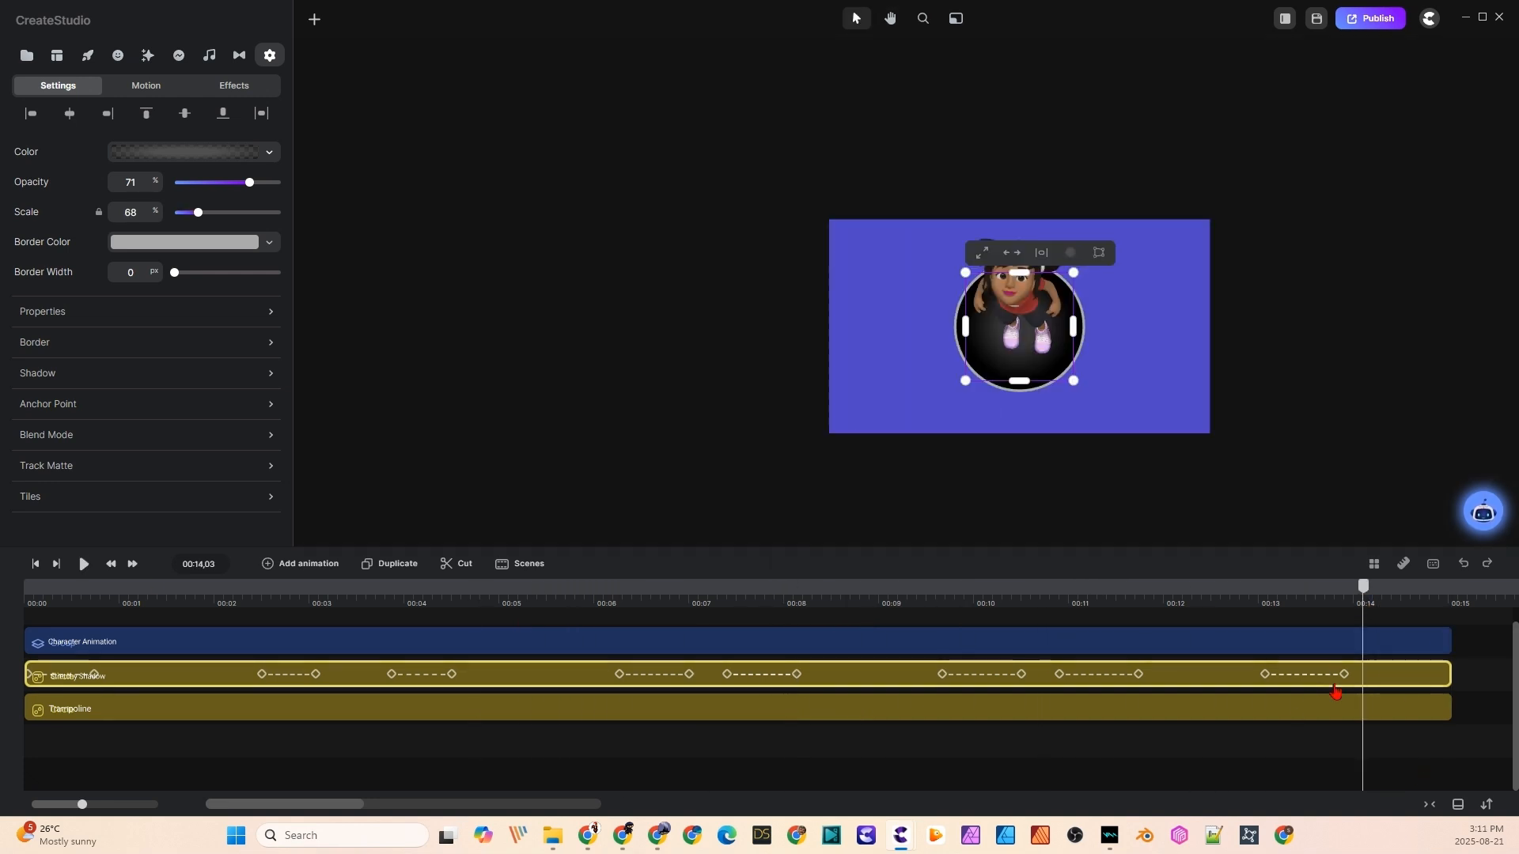
left_click(299, 575)
left_click(399, 347)
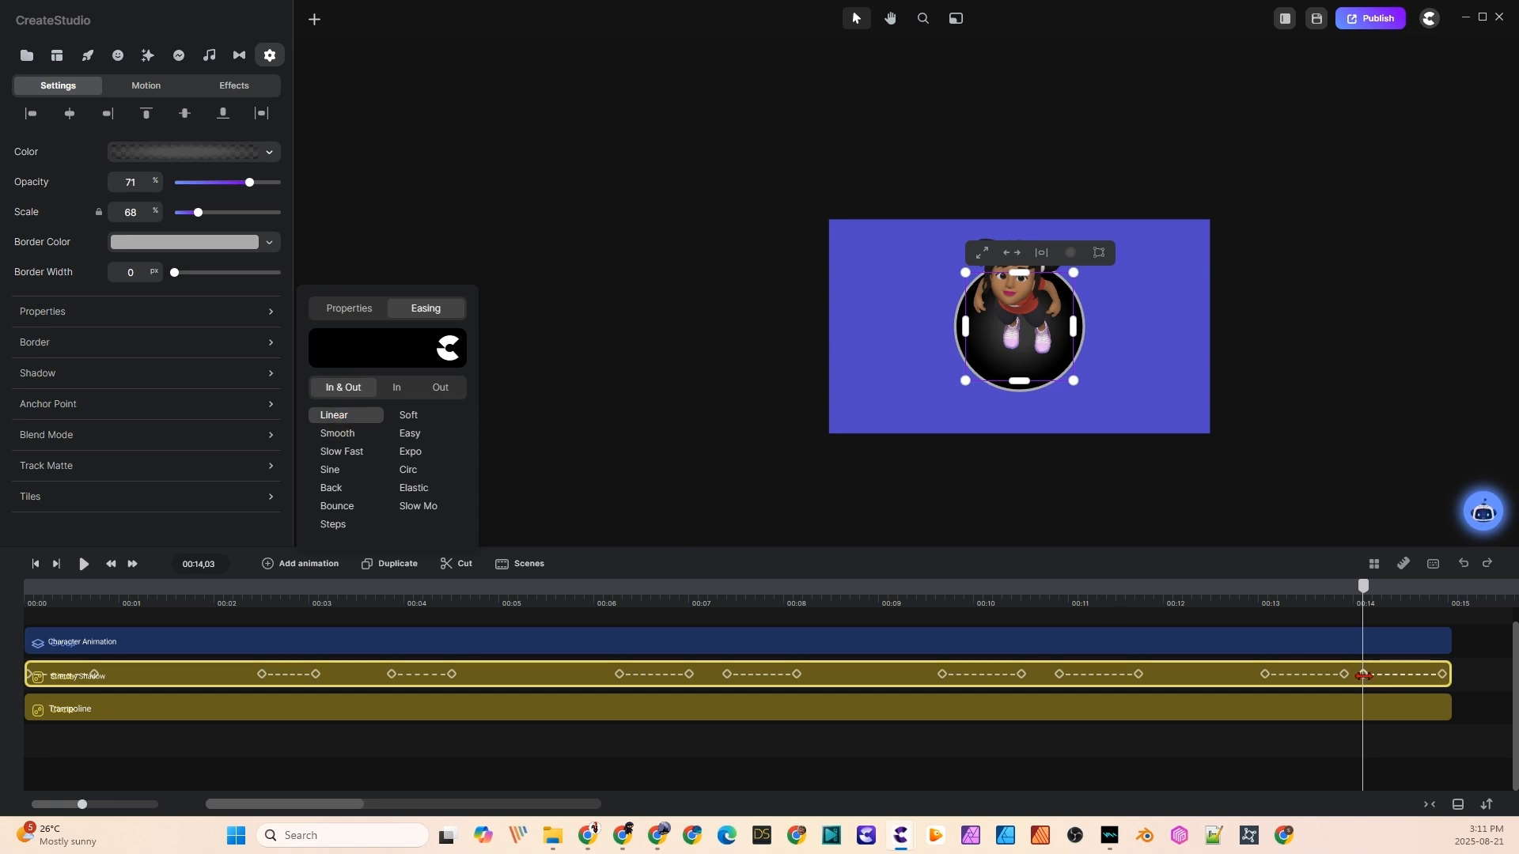
left_click_drag(118, 213, 141, 213)
type("0")
left_click_drag(1433, 601, 24, 823)
key("space")
key("space")
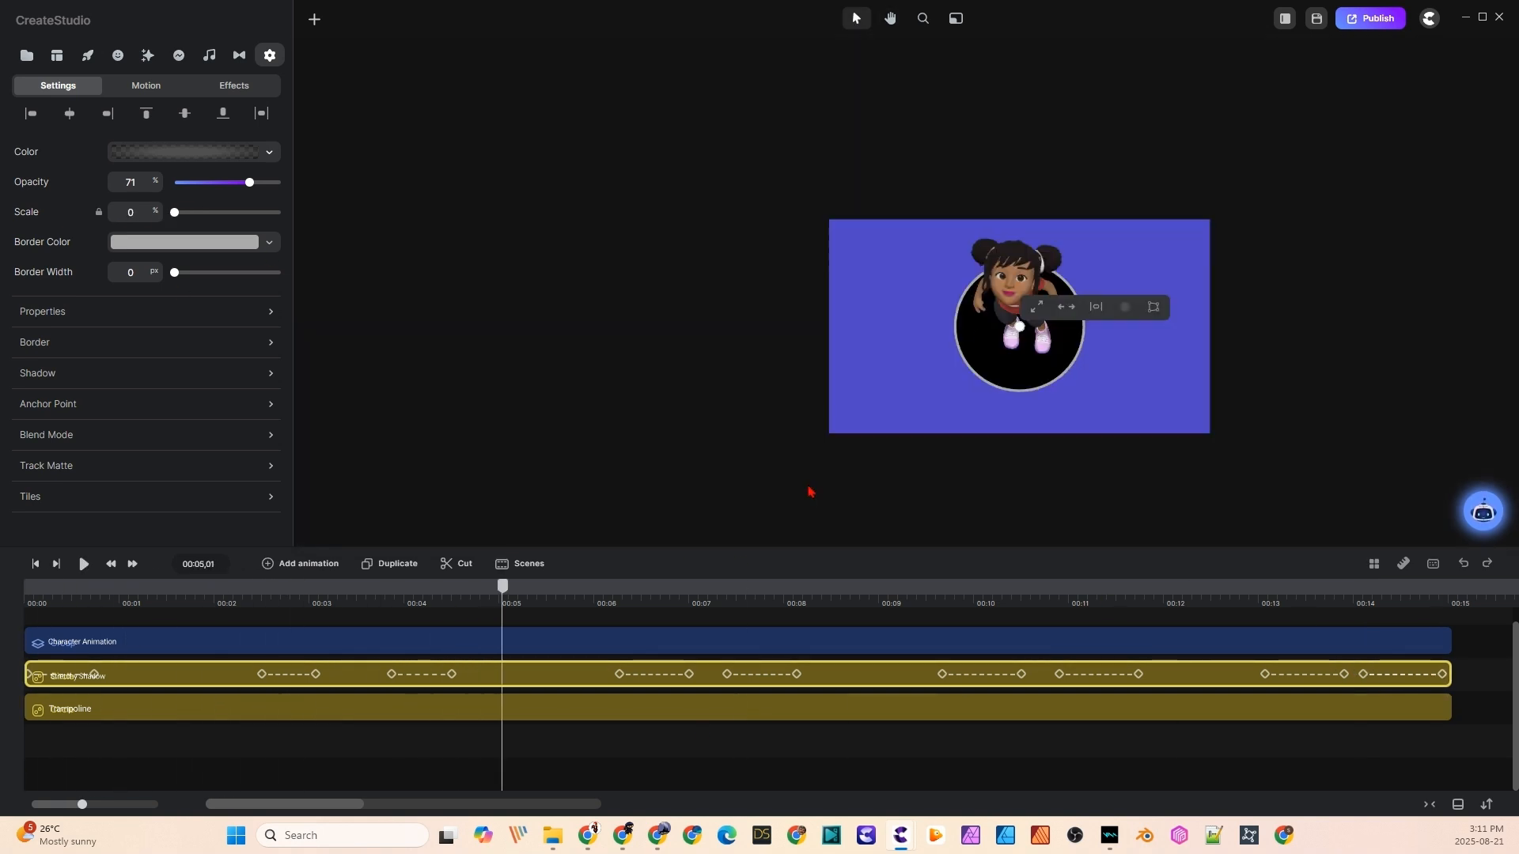
- Reposition the character animation group over the trampoline, centring it vertically on the canvas, and play the scene to check the placement
left_click(999, 310)
left_click_drag(1183, 87, 1167, 110)
left_click_drag(999, 335, 1019, 312)
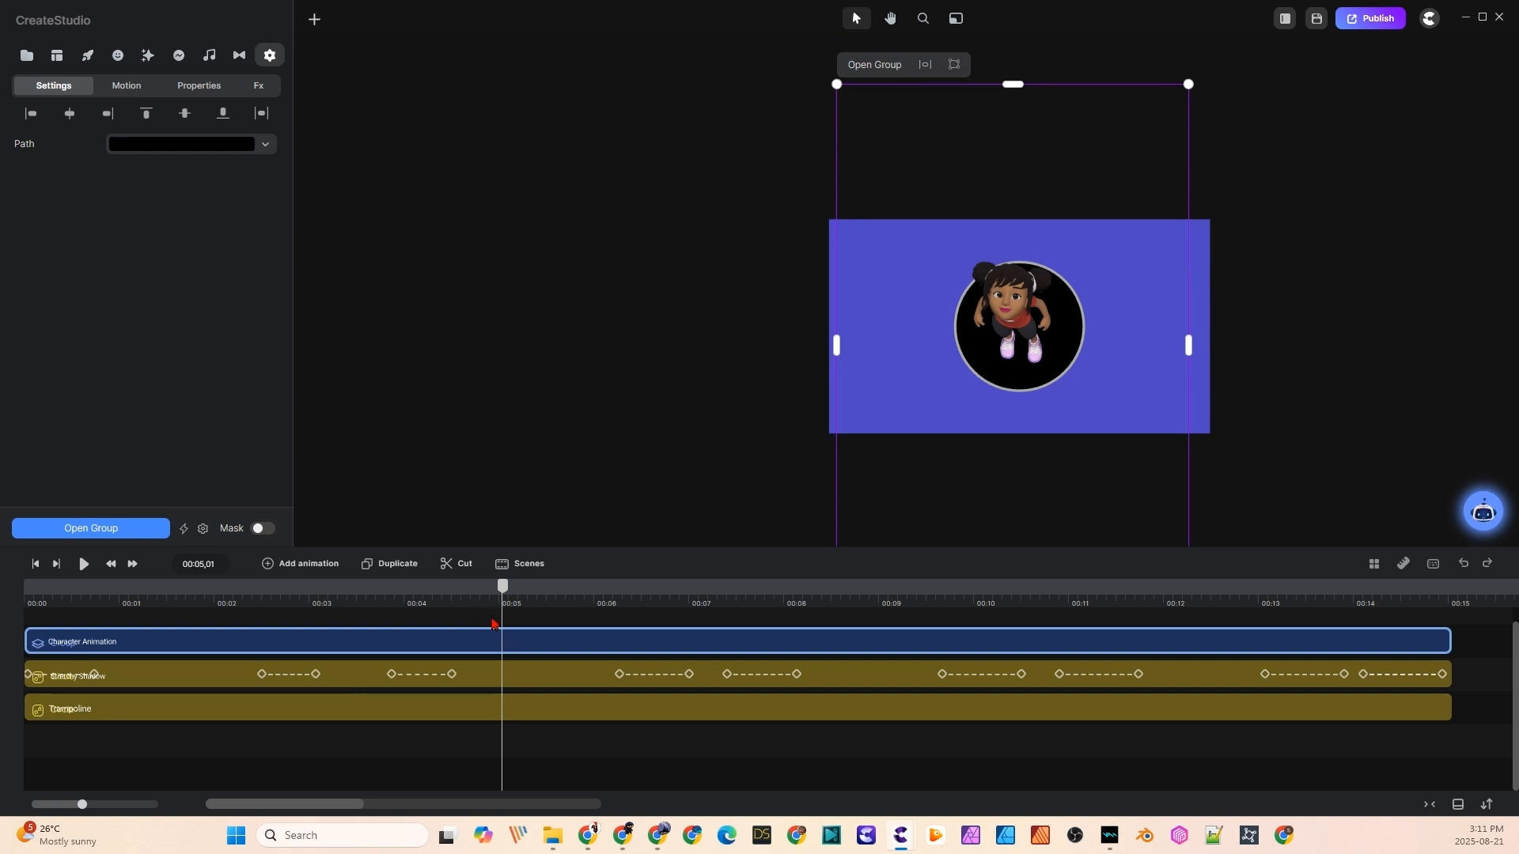
key("space")
key("space")
key("space")
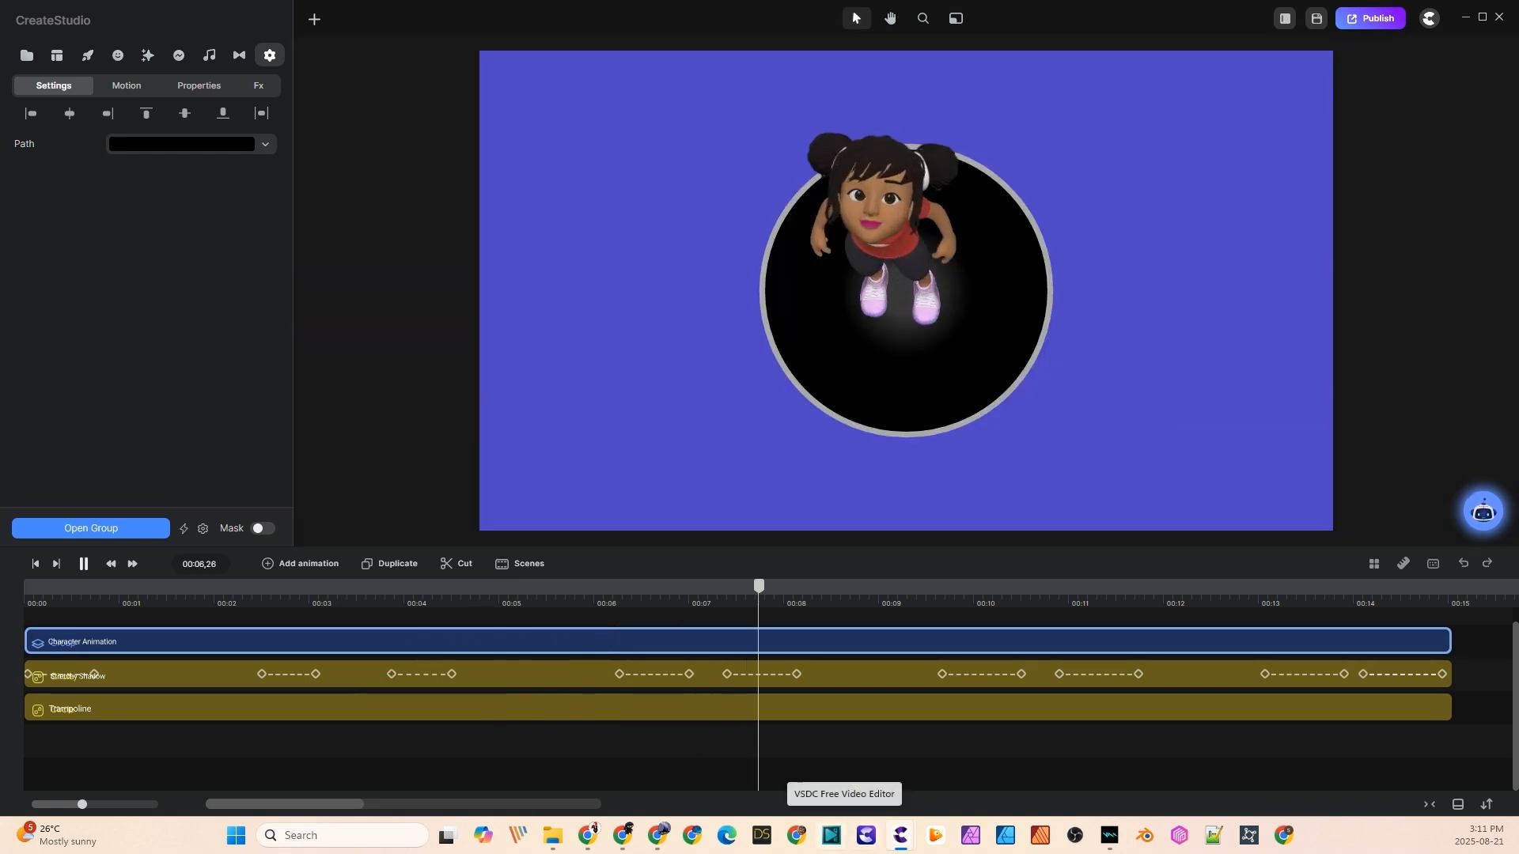
key("space")
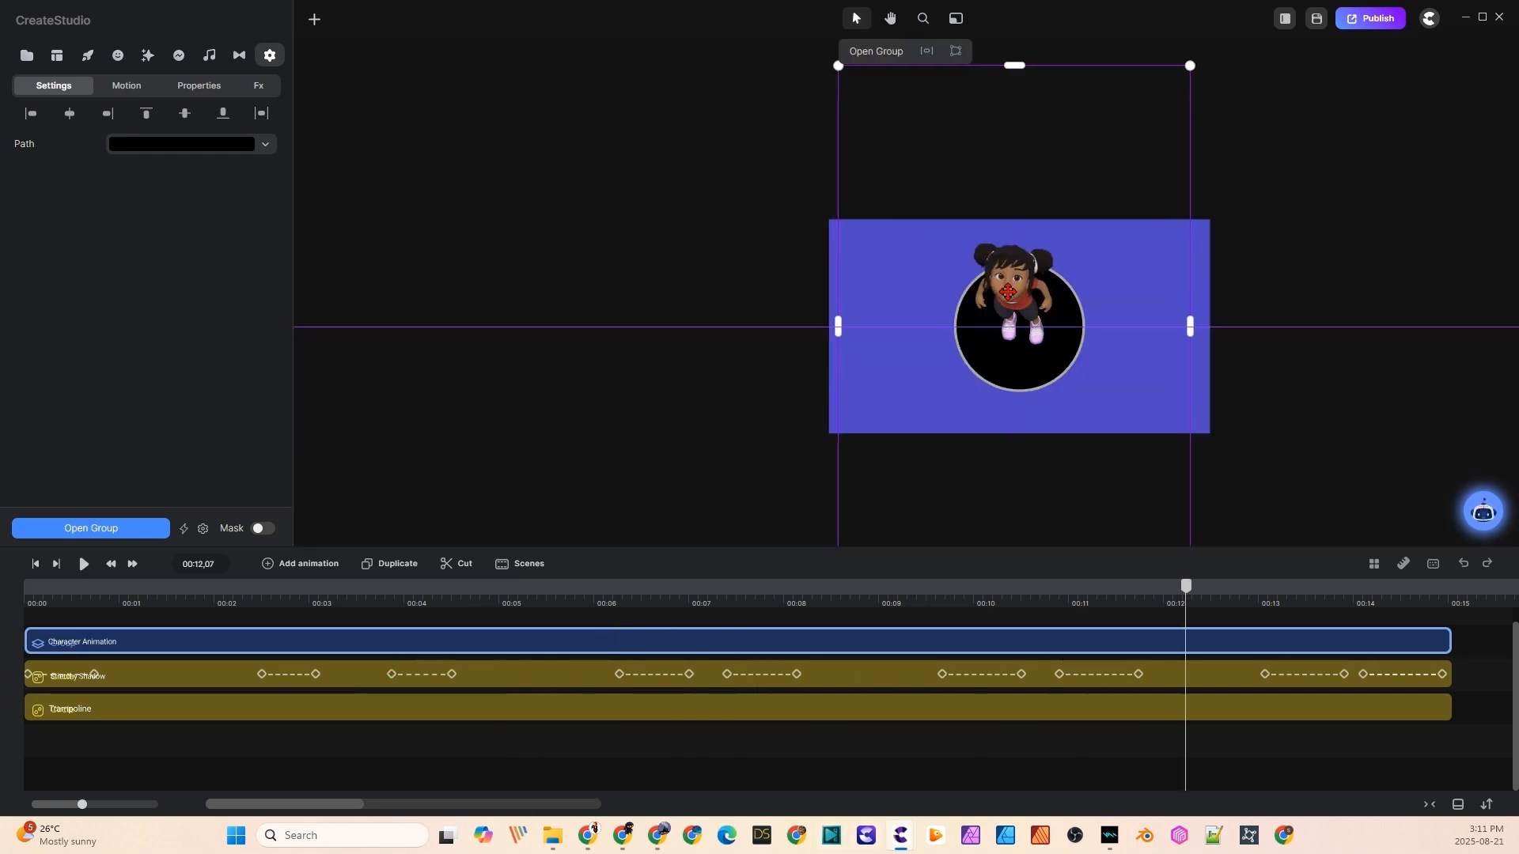
key("space")
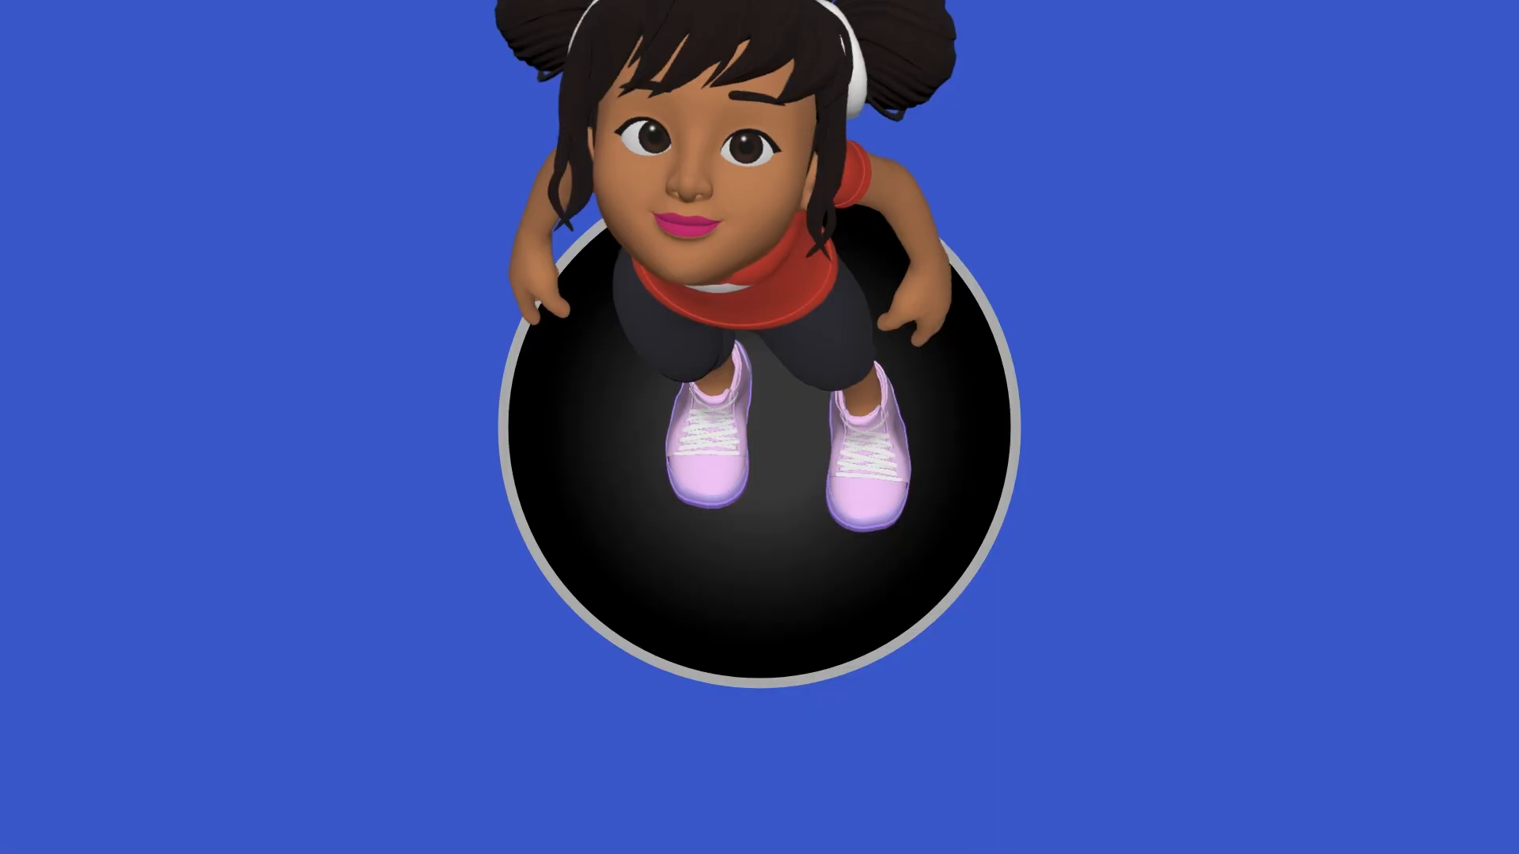